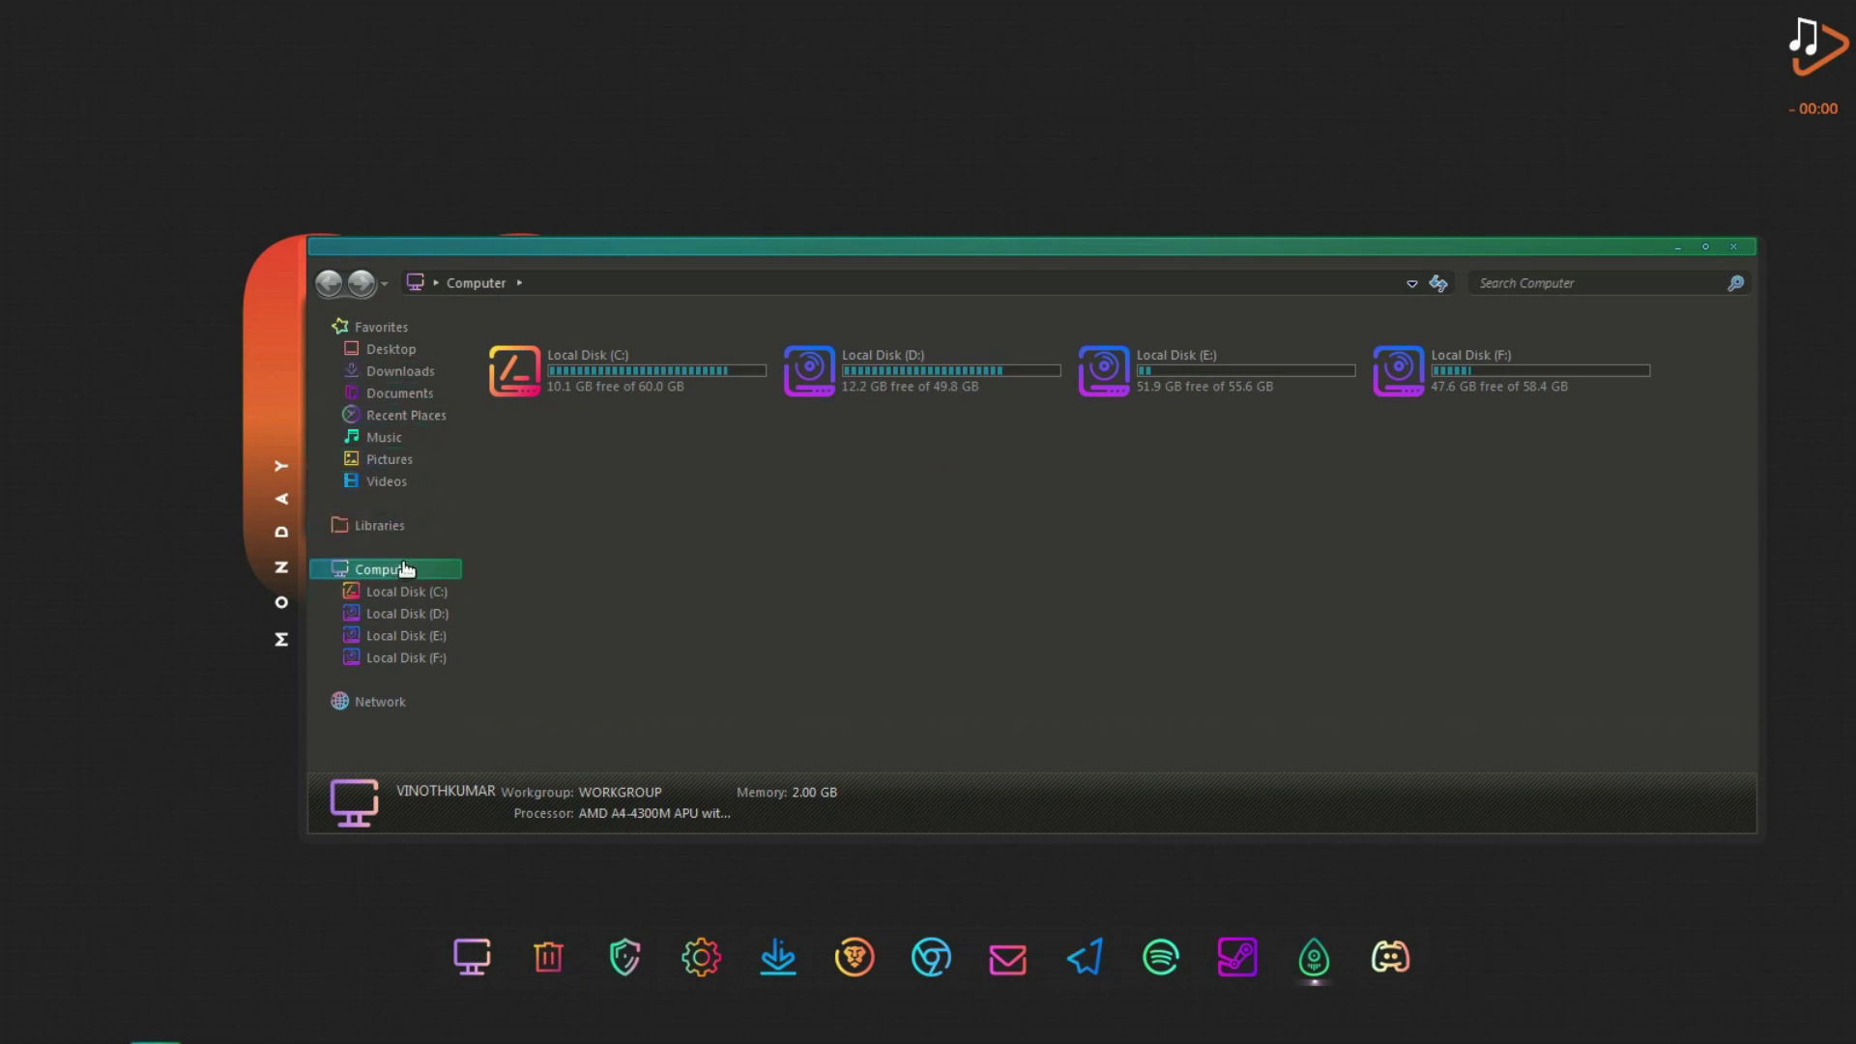
Browse Favorites, Computer and Local Disk (C:) to examine the themed icons and folders, and close the Explorer window
{"action": "left_click", "coordinate": [406, 329]}
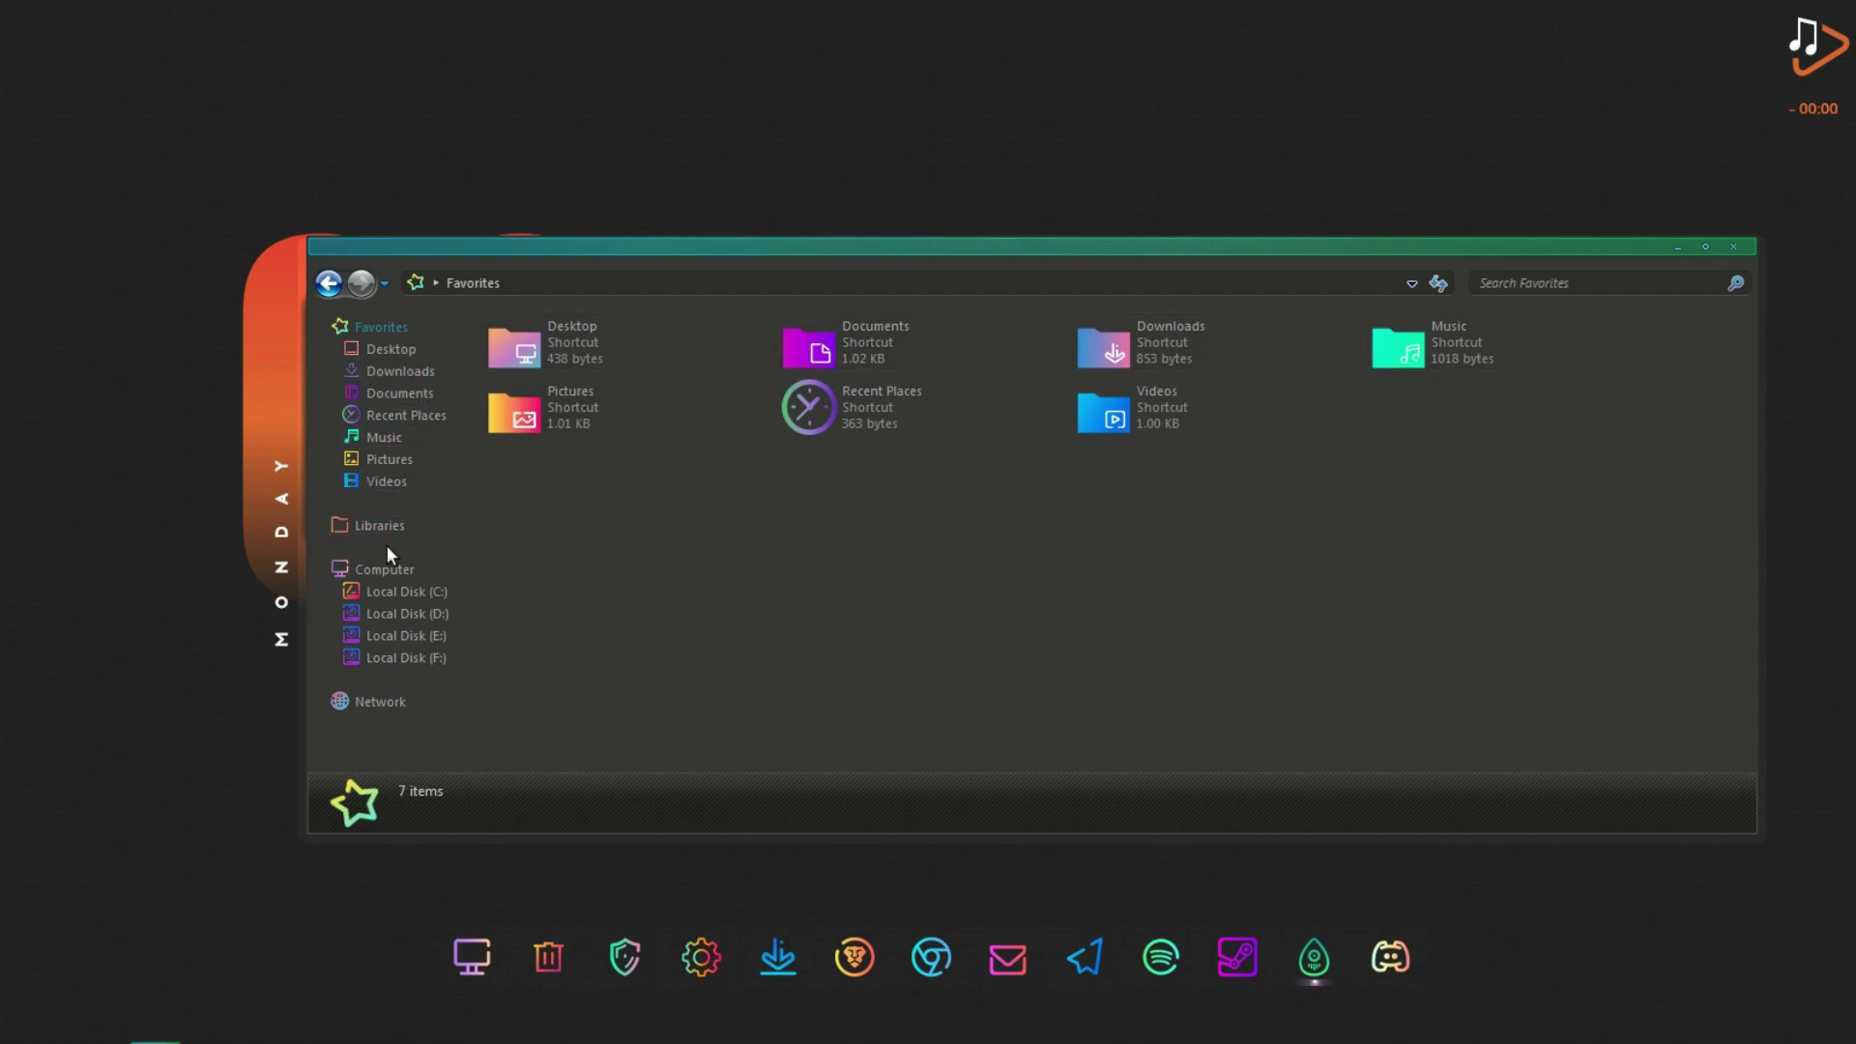
{"action": "left_click", "coordinate": [391, 570]}
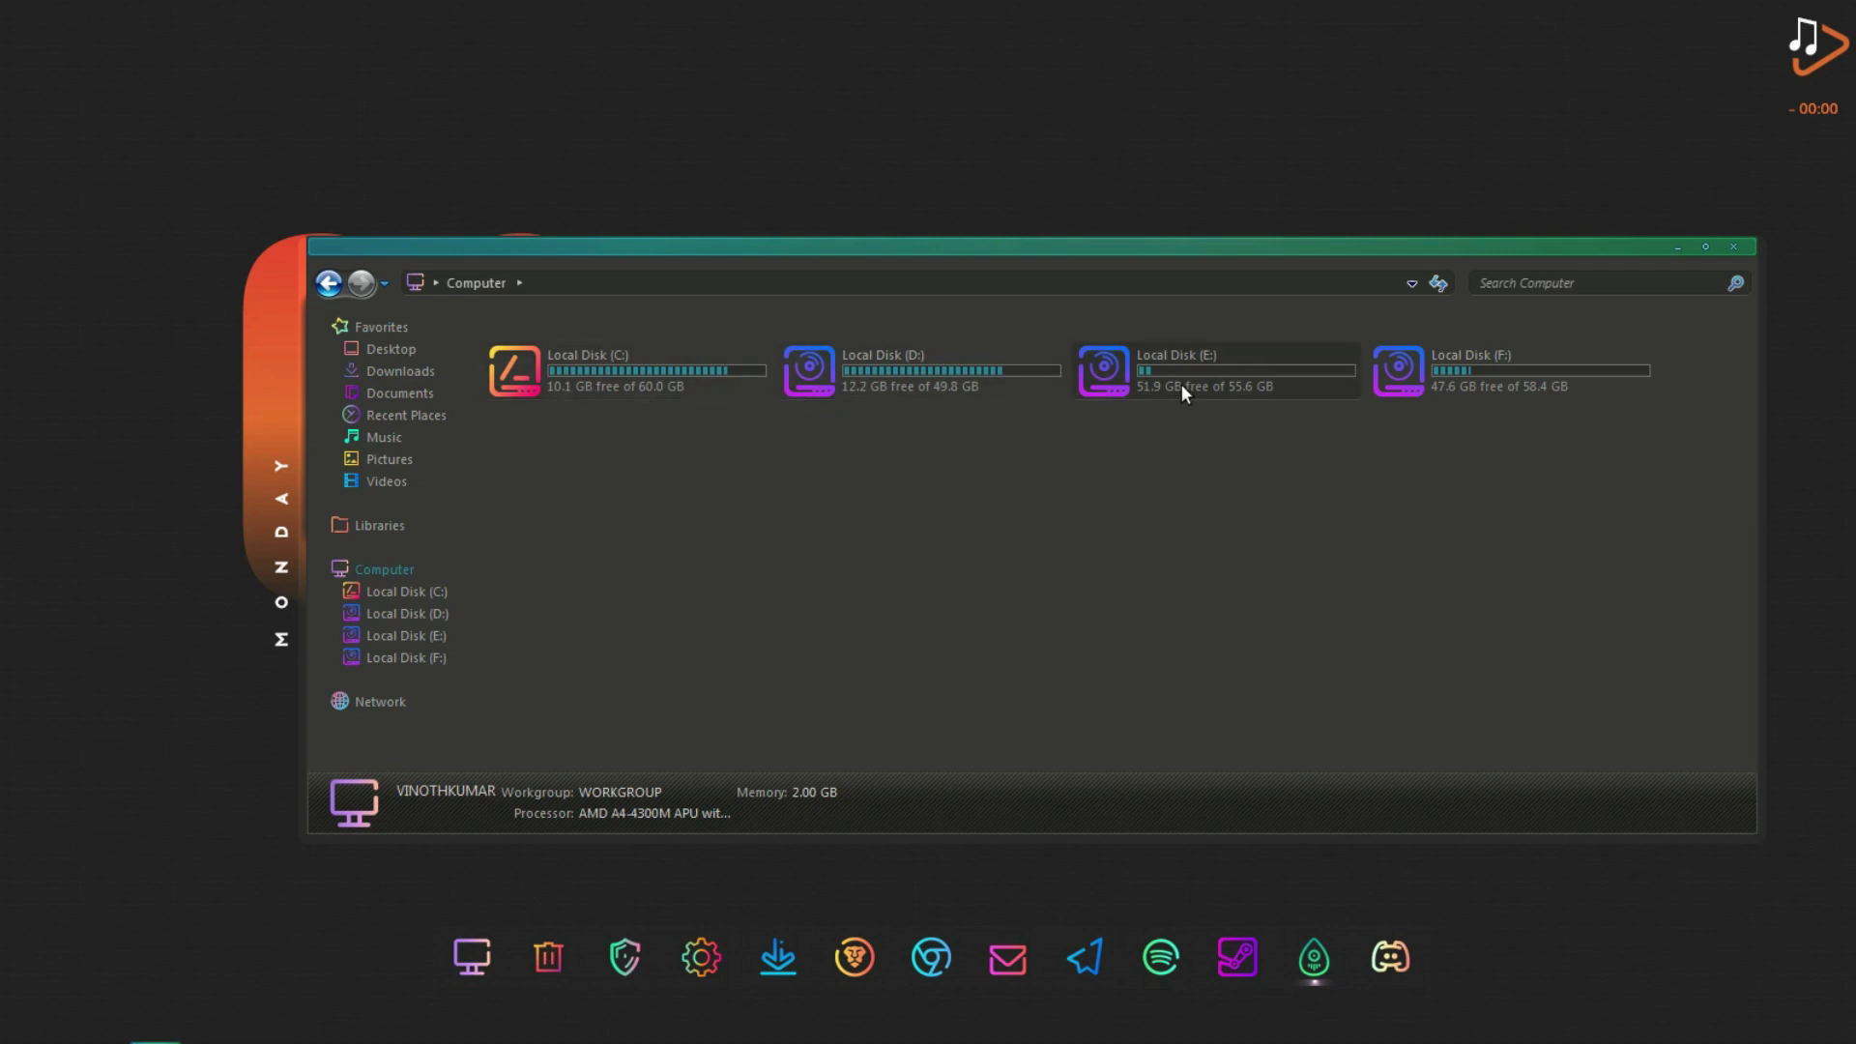
{"action": "double_click", "coordinate": [628, 382]}
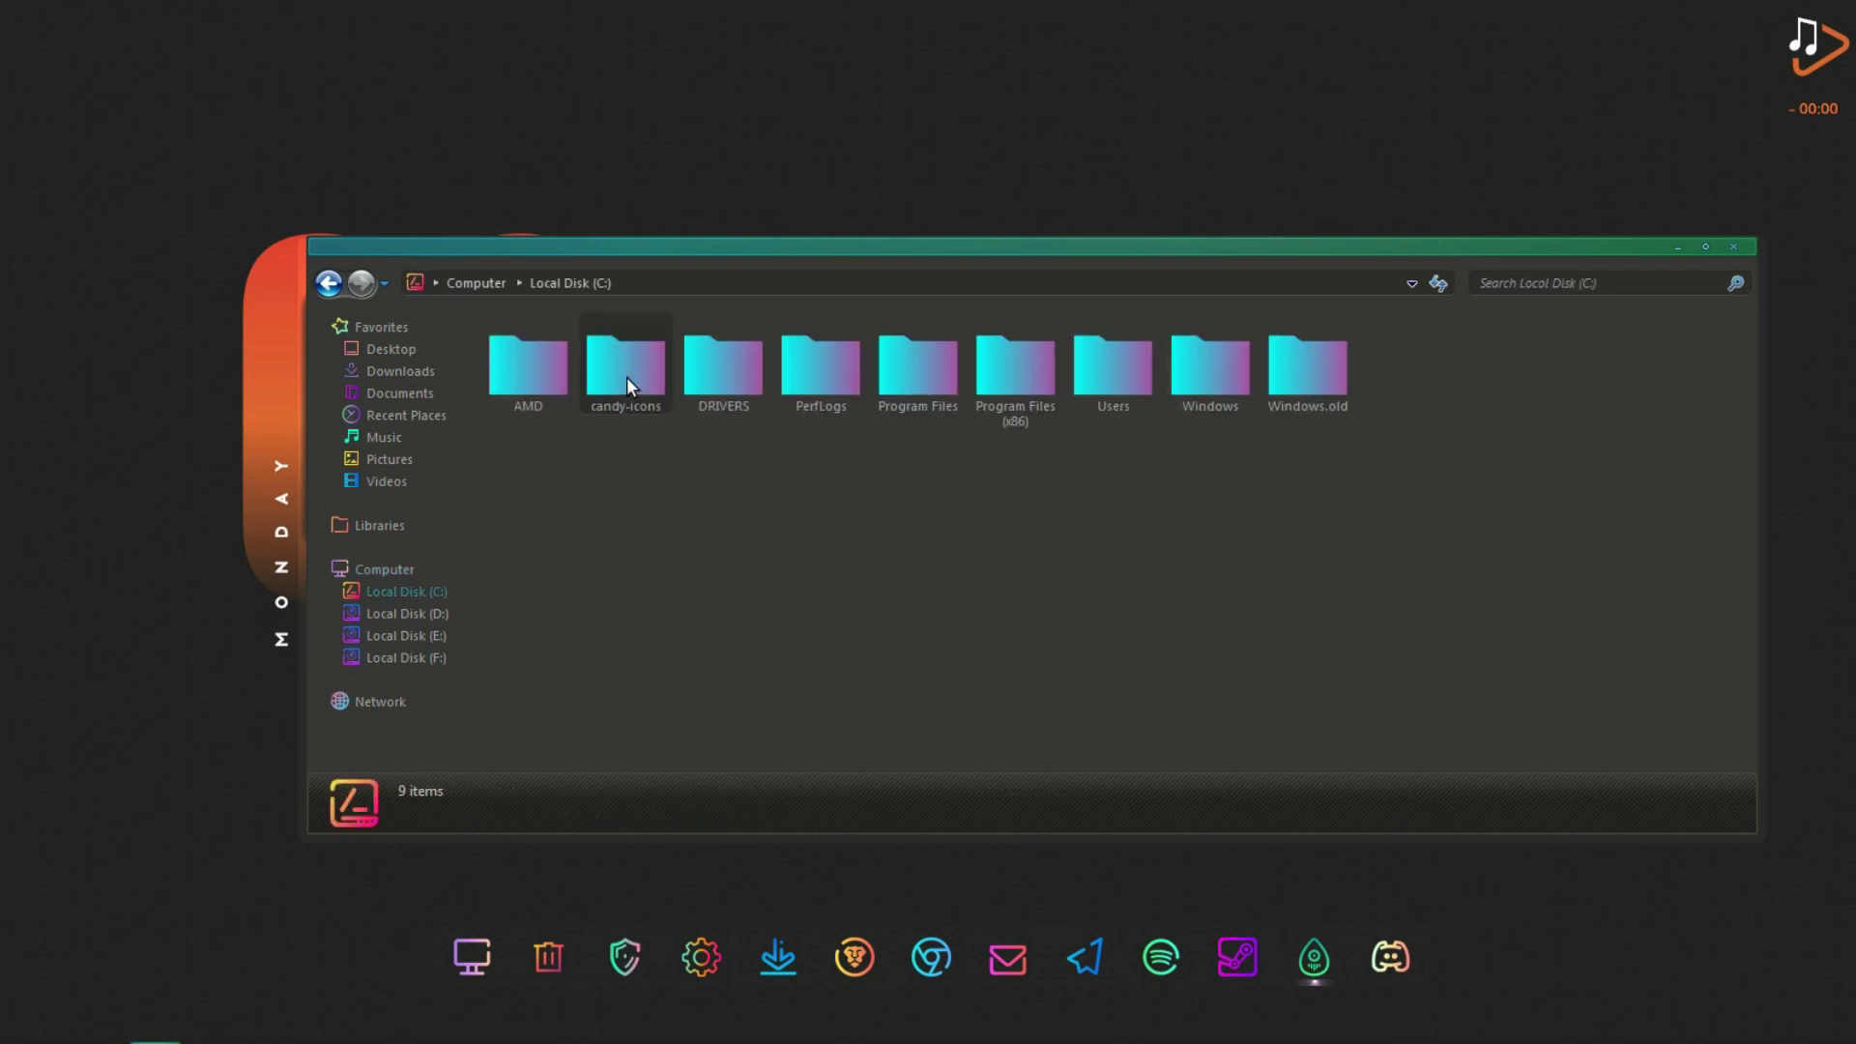
{"action": "scroll", "coordinate": [627, 386], "scroll_direction": "down", "scroll_amount": 3, "text": "ctrl"}
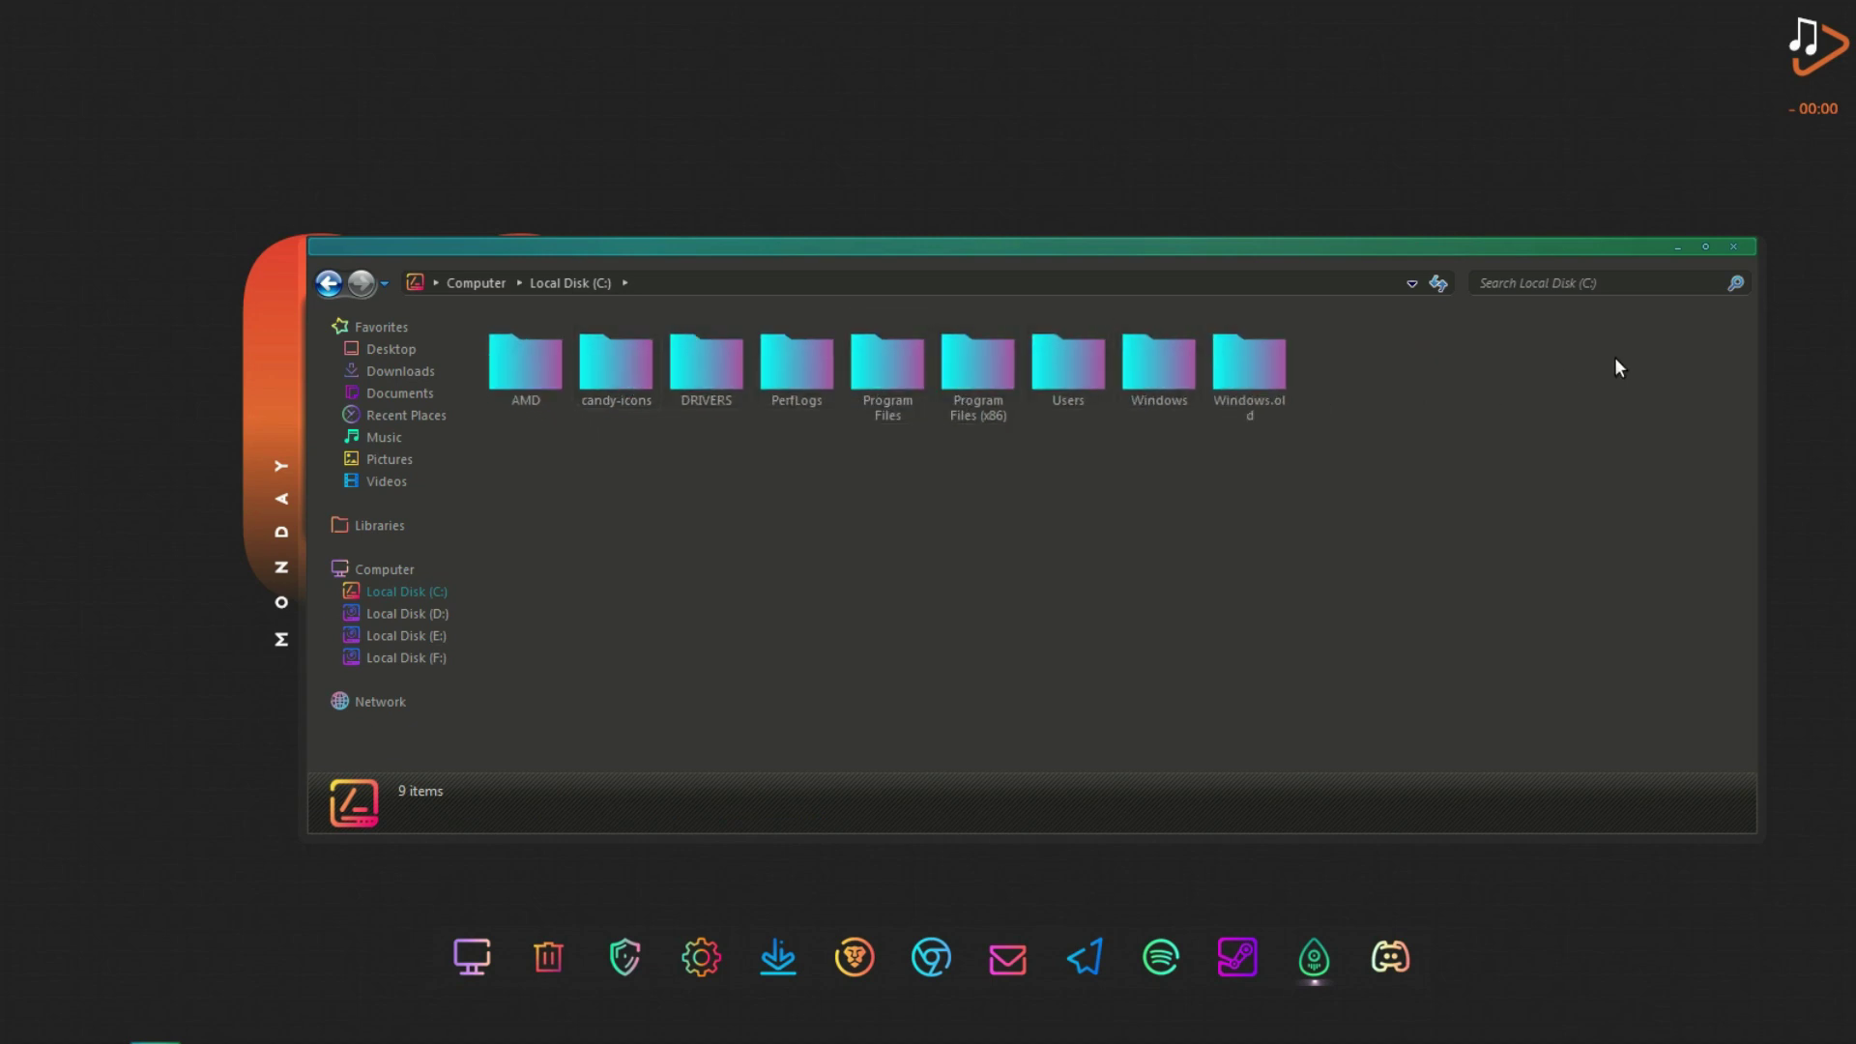
{"action": "left_click", "coordinate": [1735, 247]}
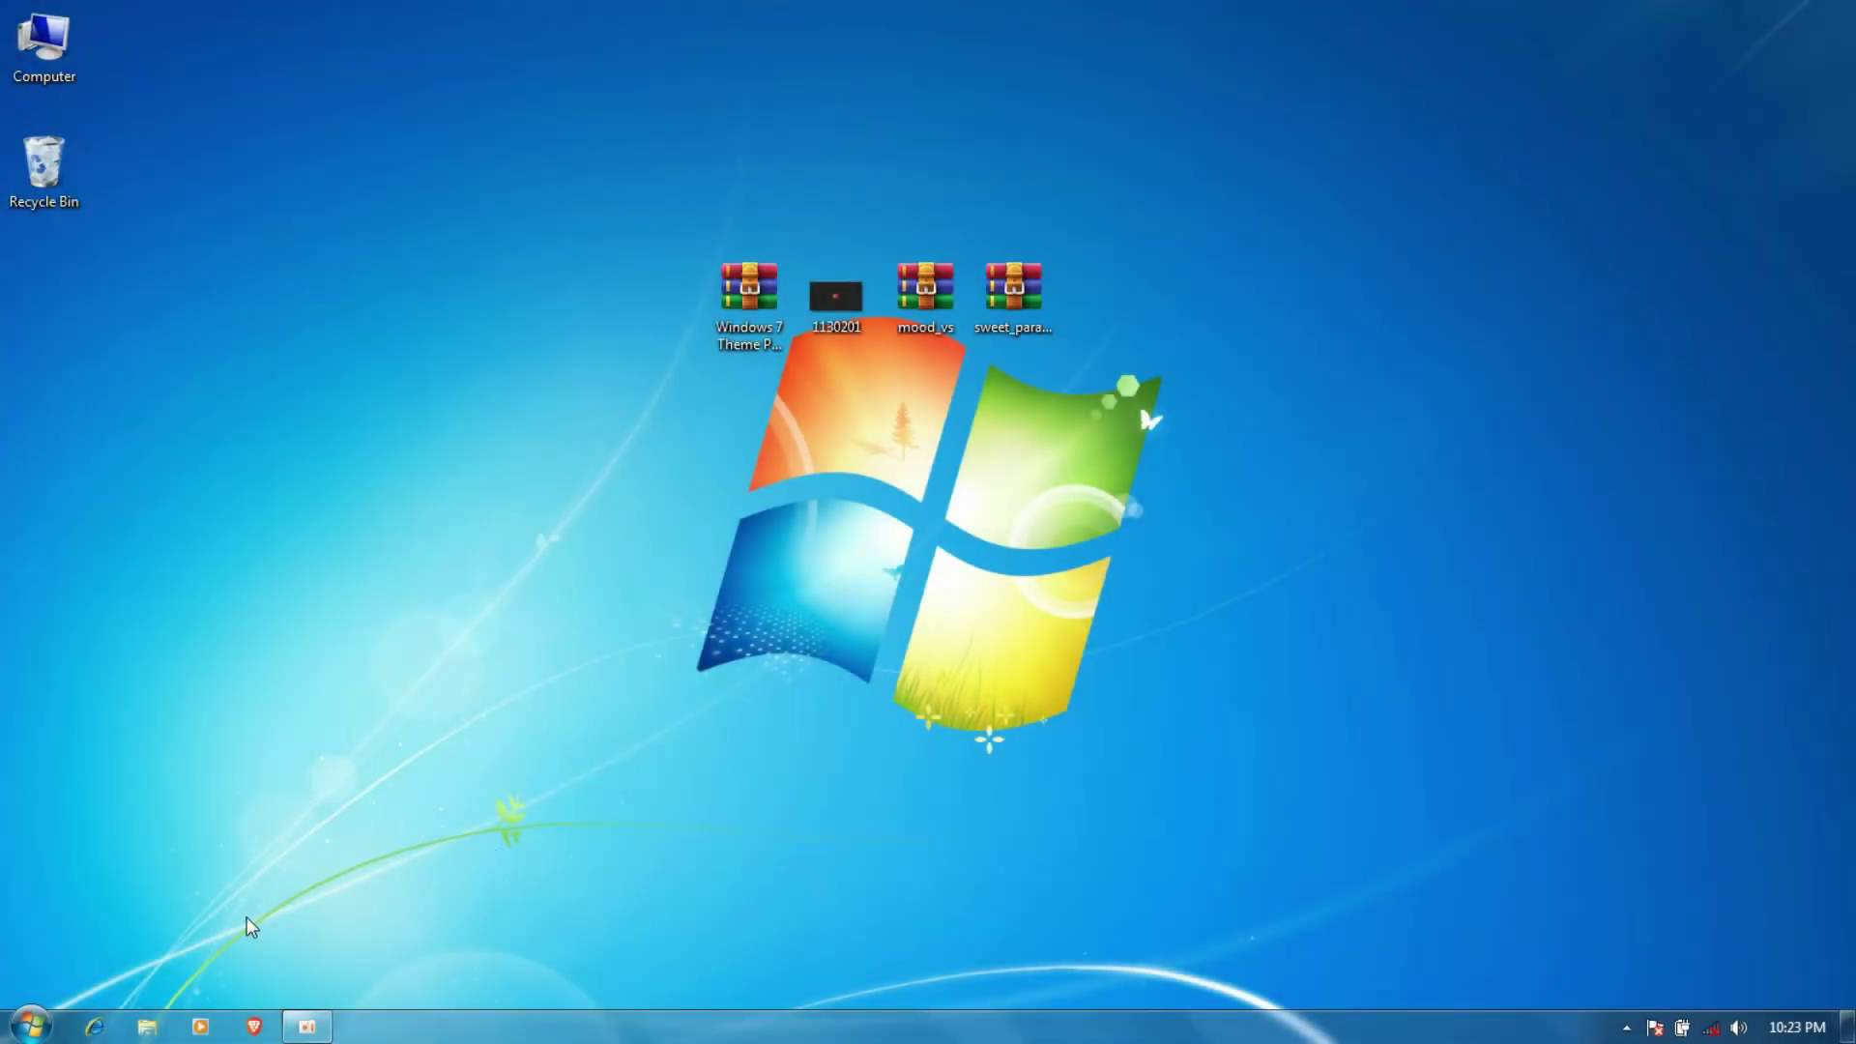
Search for "create" and open the system protection settings for creating a restore point
{"action": "left_click", "coordinate": [28, 1023]}
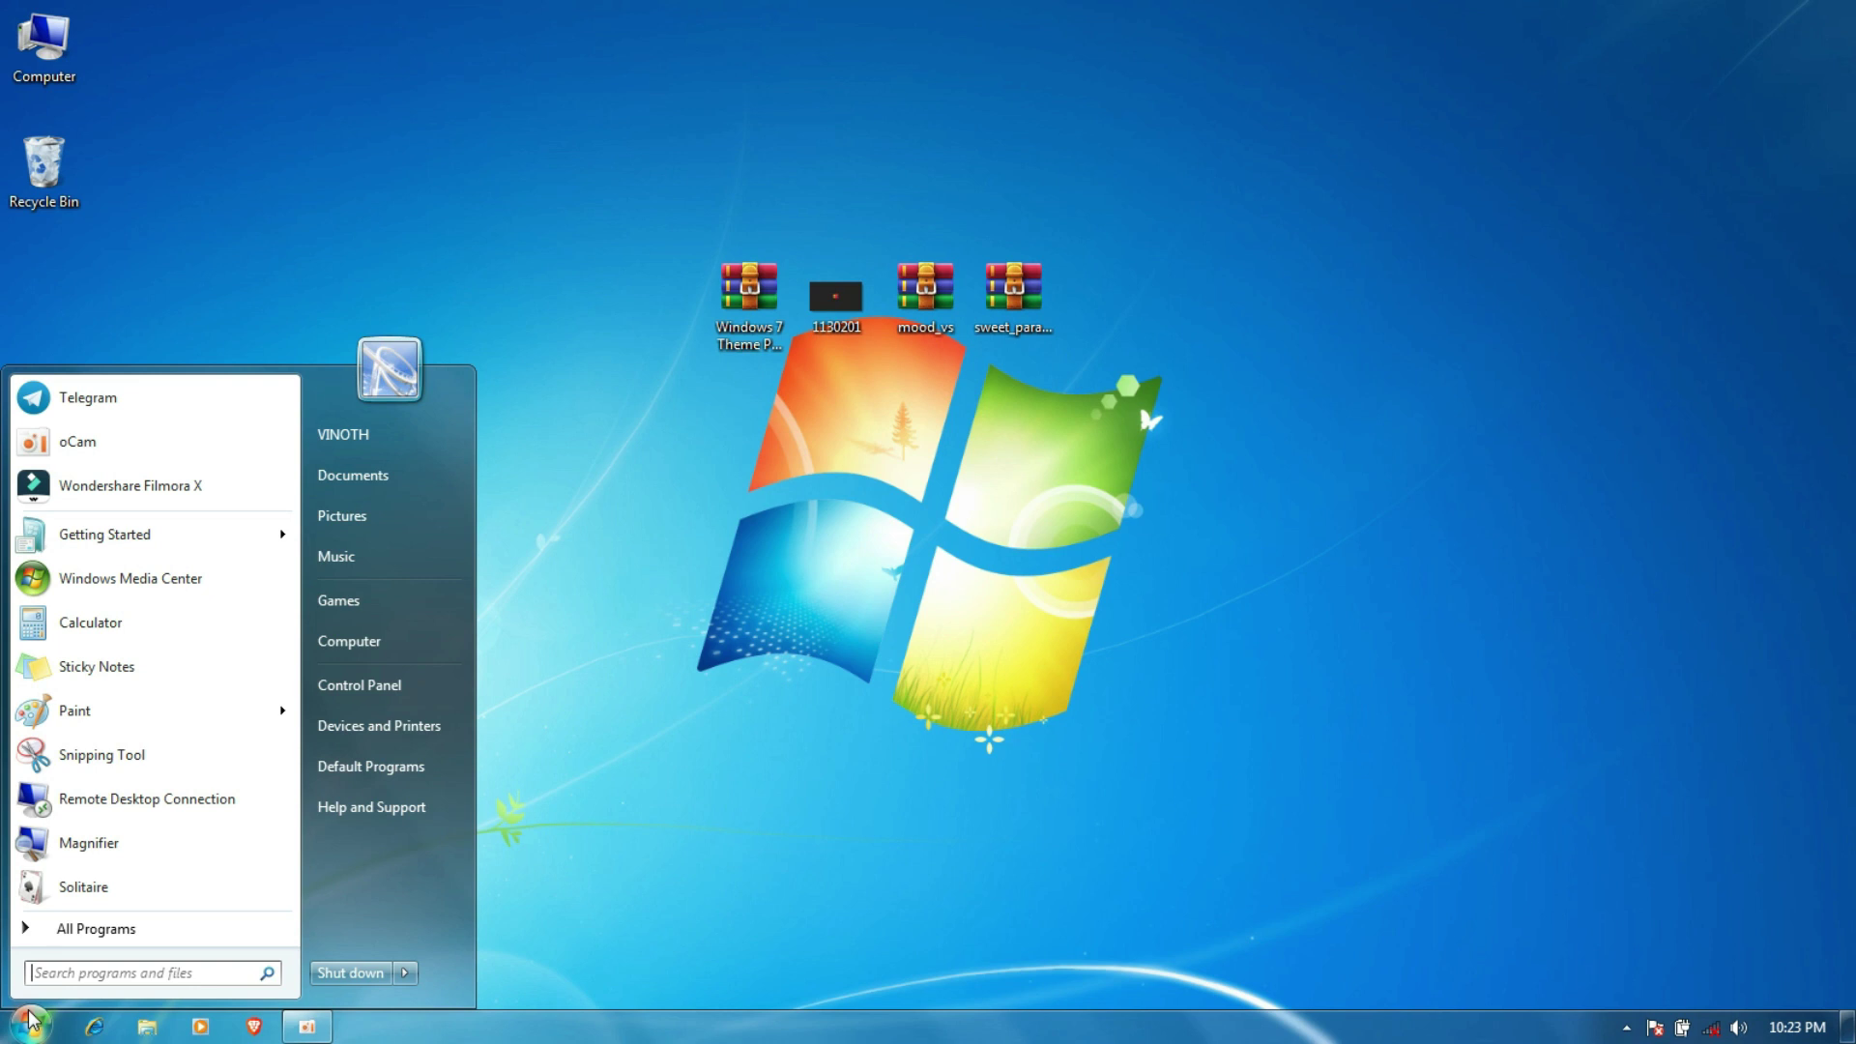
{"action": "type", "text": "create"}
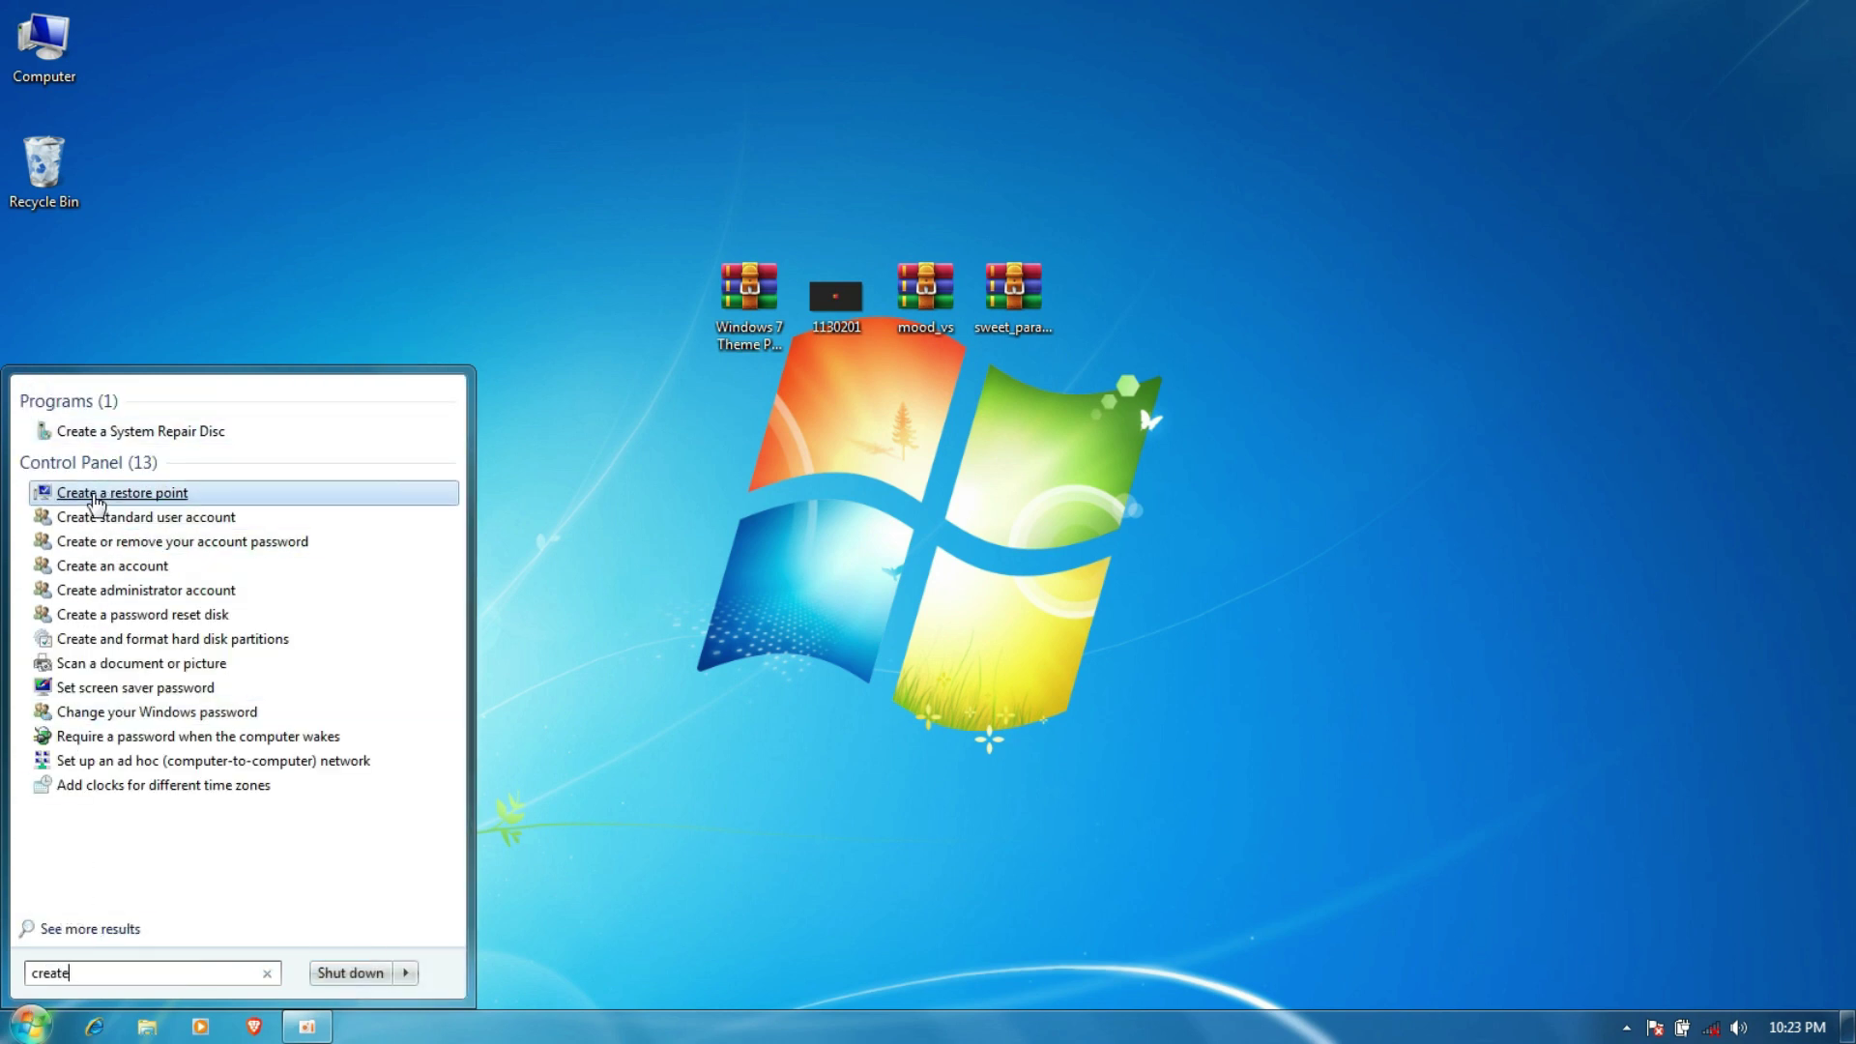
{"action": "left_click", "coordinate": [124, 495]}
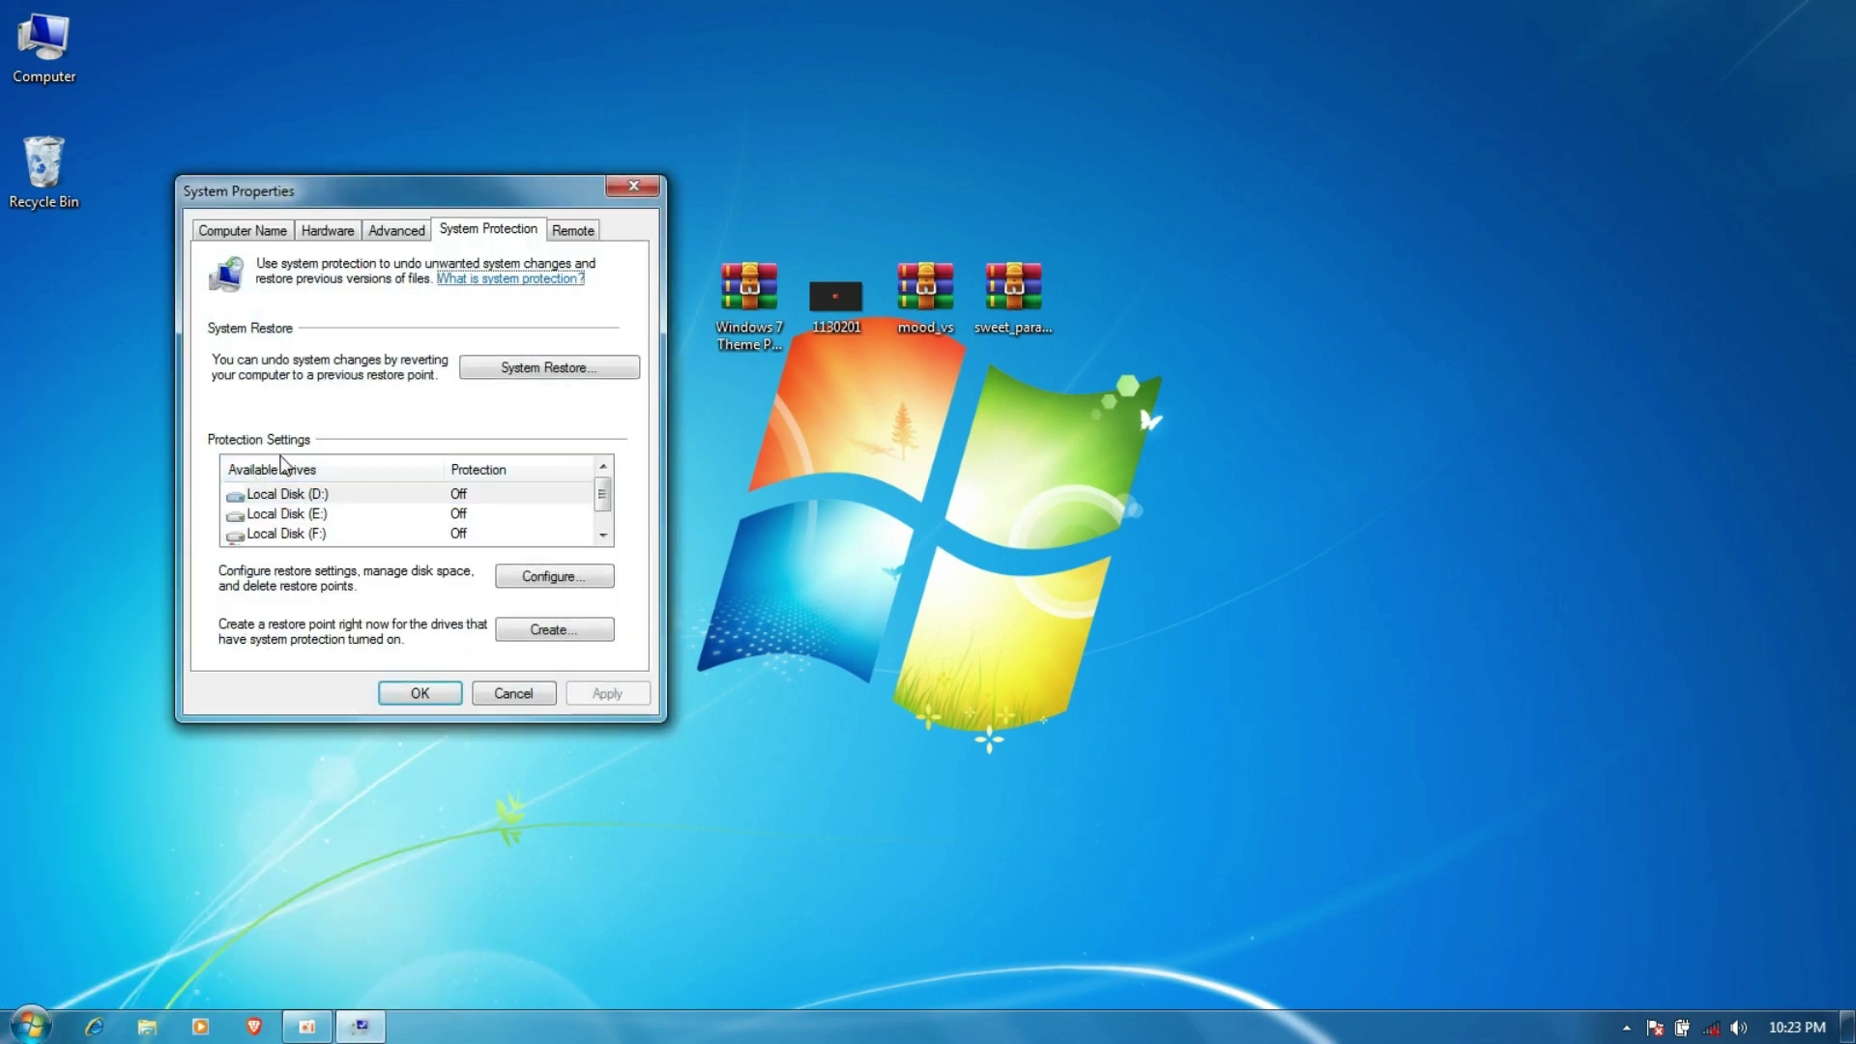
Open the protection configuration of Local Disk (C:) and accept restoring system settings and previous versions of files
{"action": "left_click", "coordinate": [326, 514]}
{"action": "scroll", "coordinate": [326, 520], "scroll_direction": "down", "scroll_amount": 1}
{"action": "left_click", "coordinate": [326, 534]}
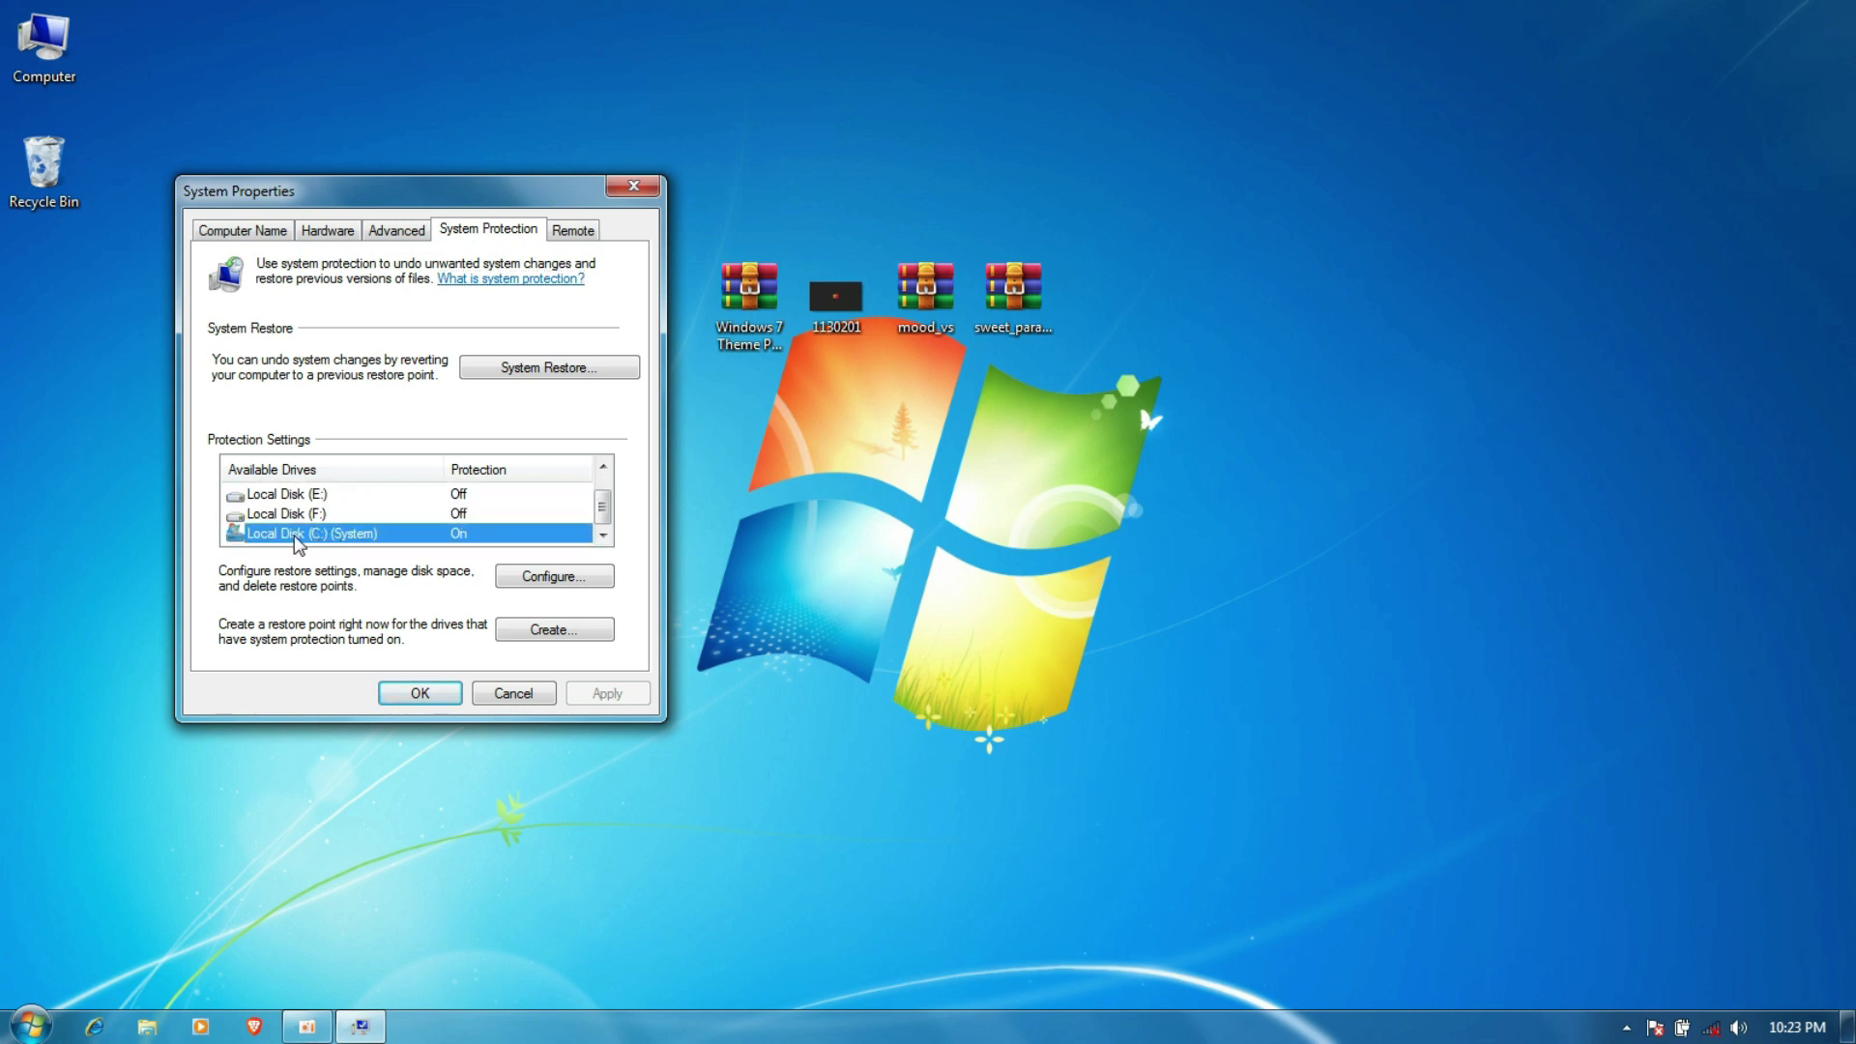
{"action": "left_click", "coordinate": [526, 580]}
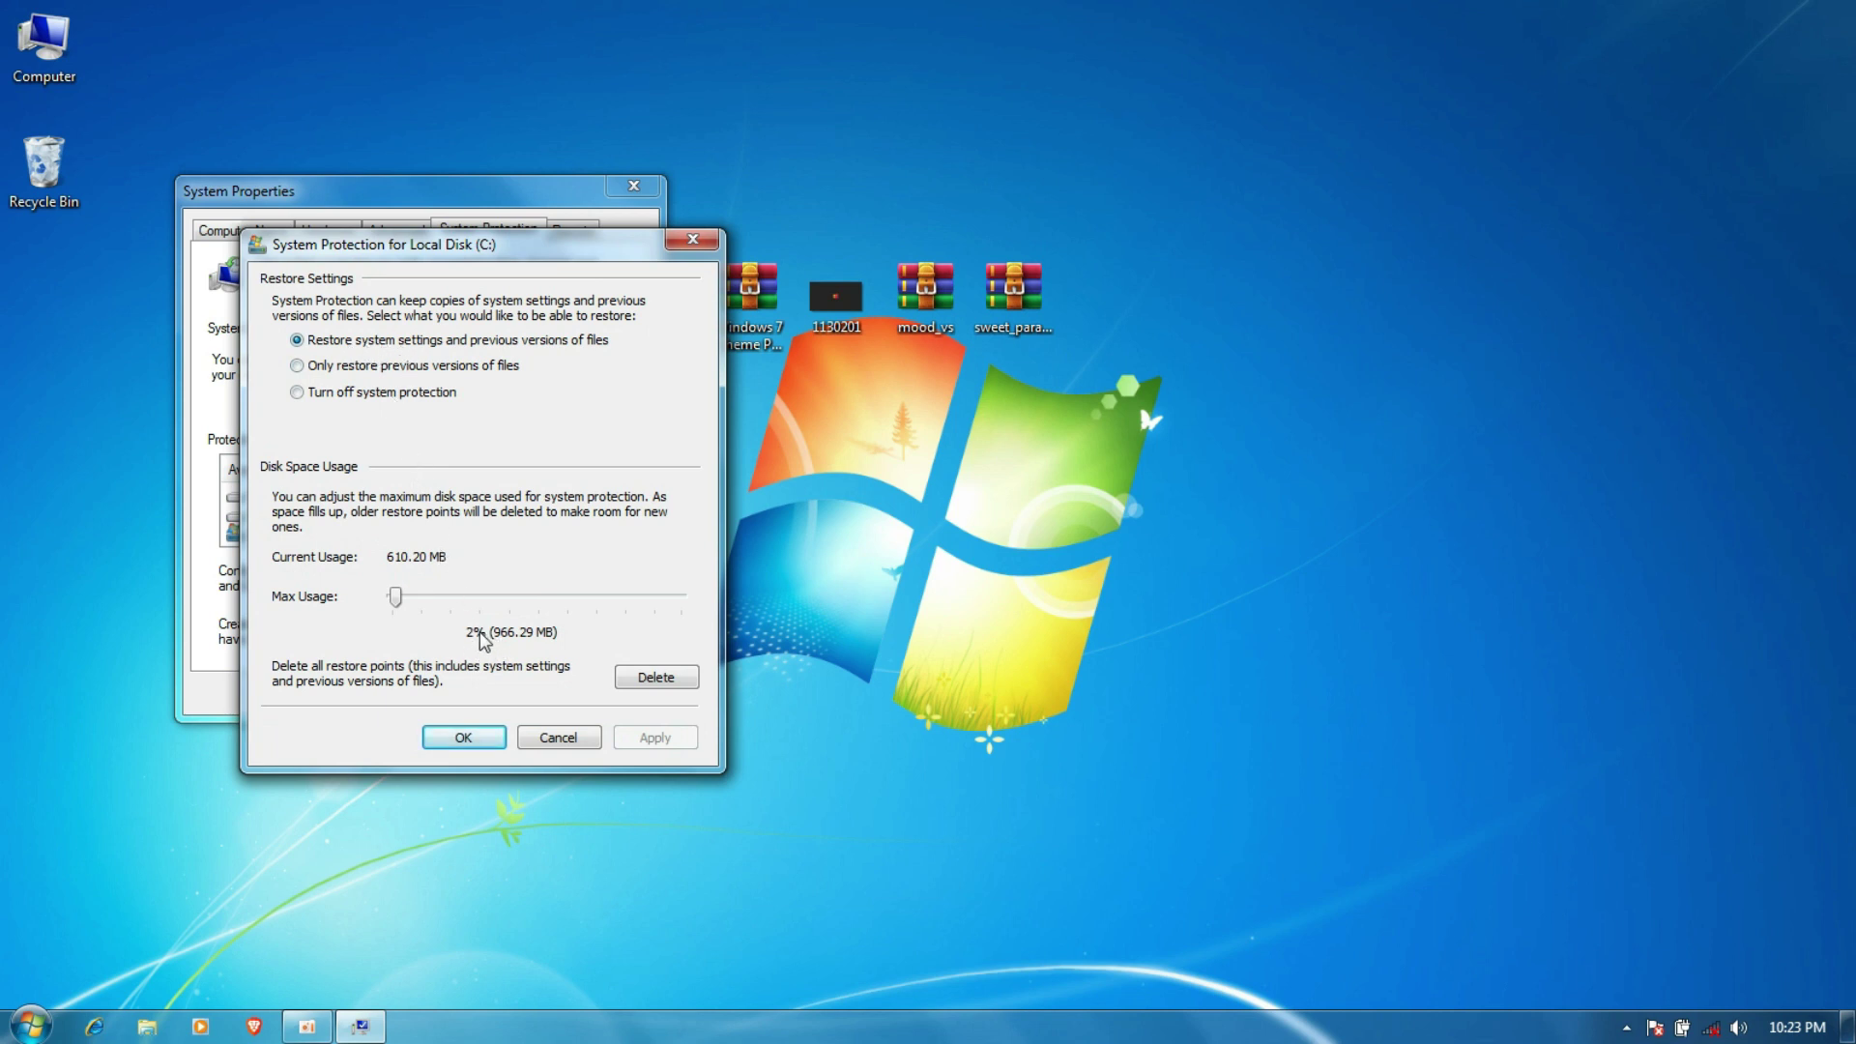
{"action": "left_click", "coordinate": [483, 737]}
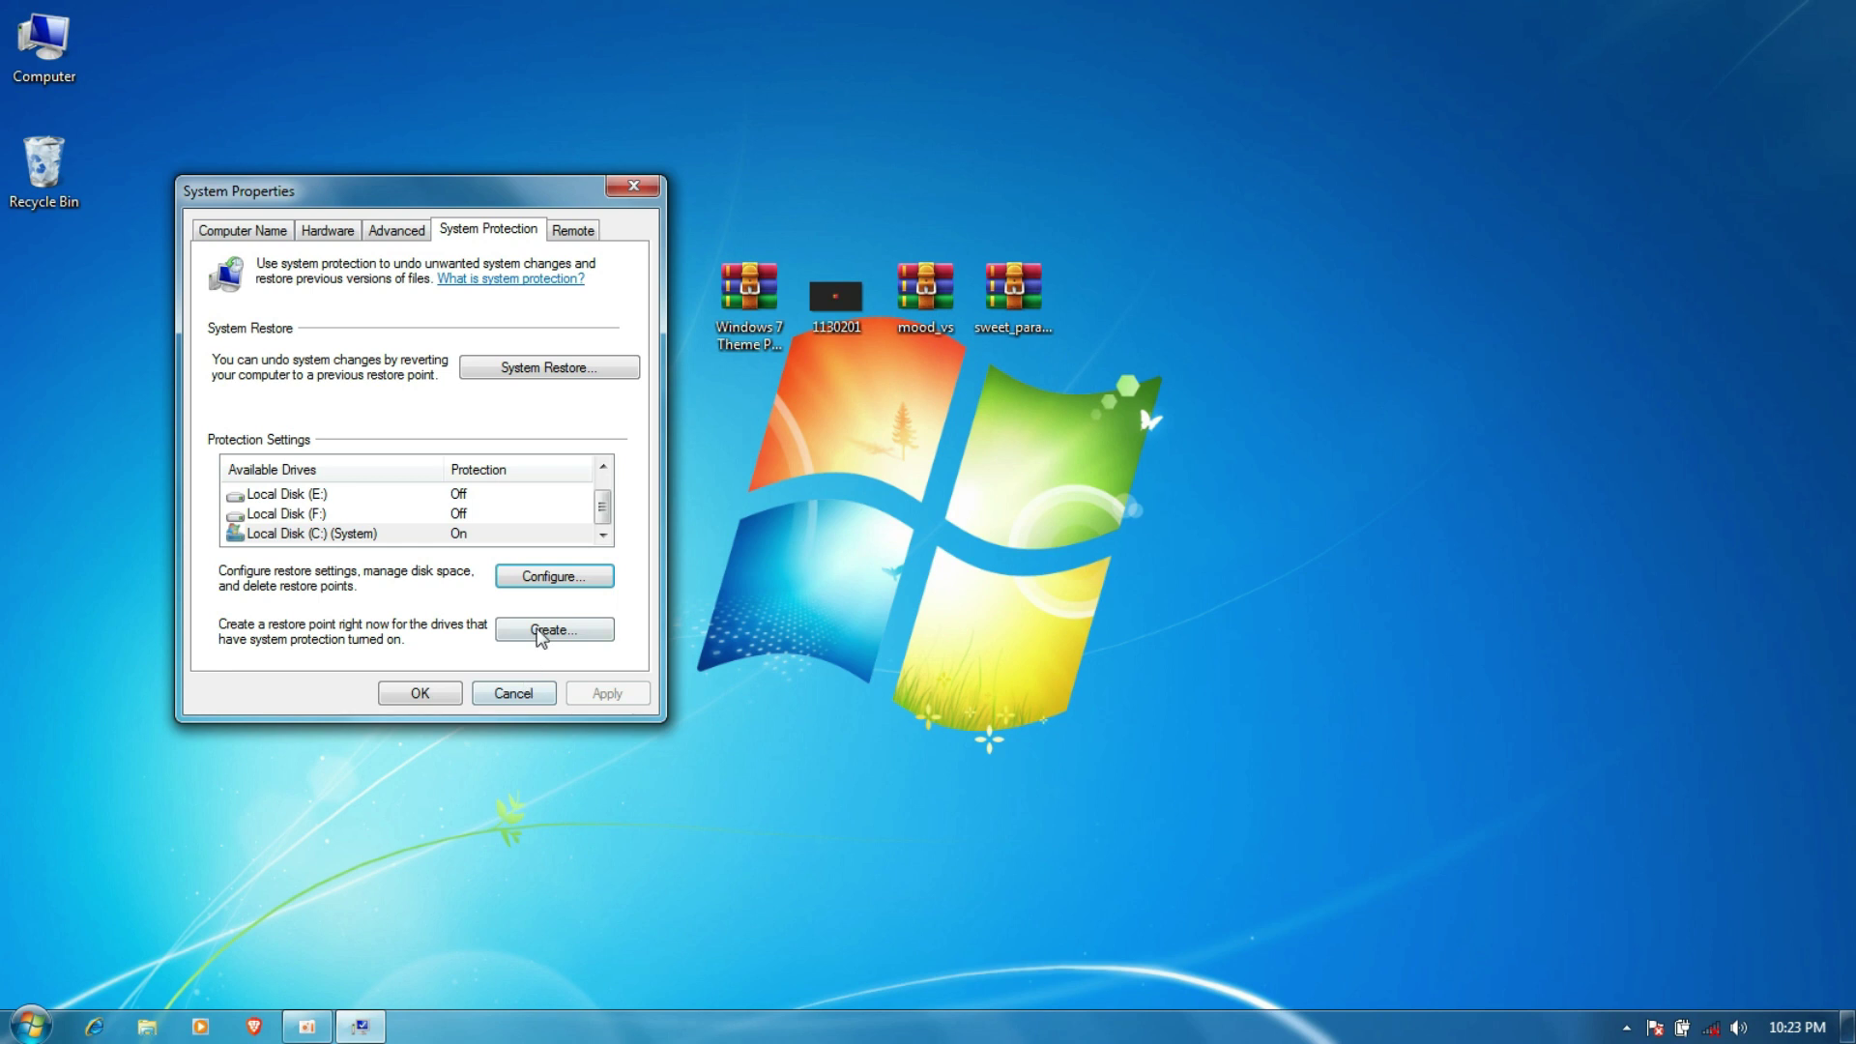
Create a restore point described as "restore point" and close System Properties
{"action": "left_click", "coordinate": [539, 633]}
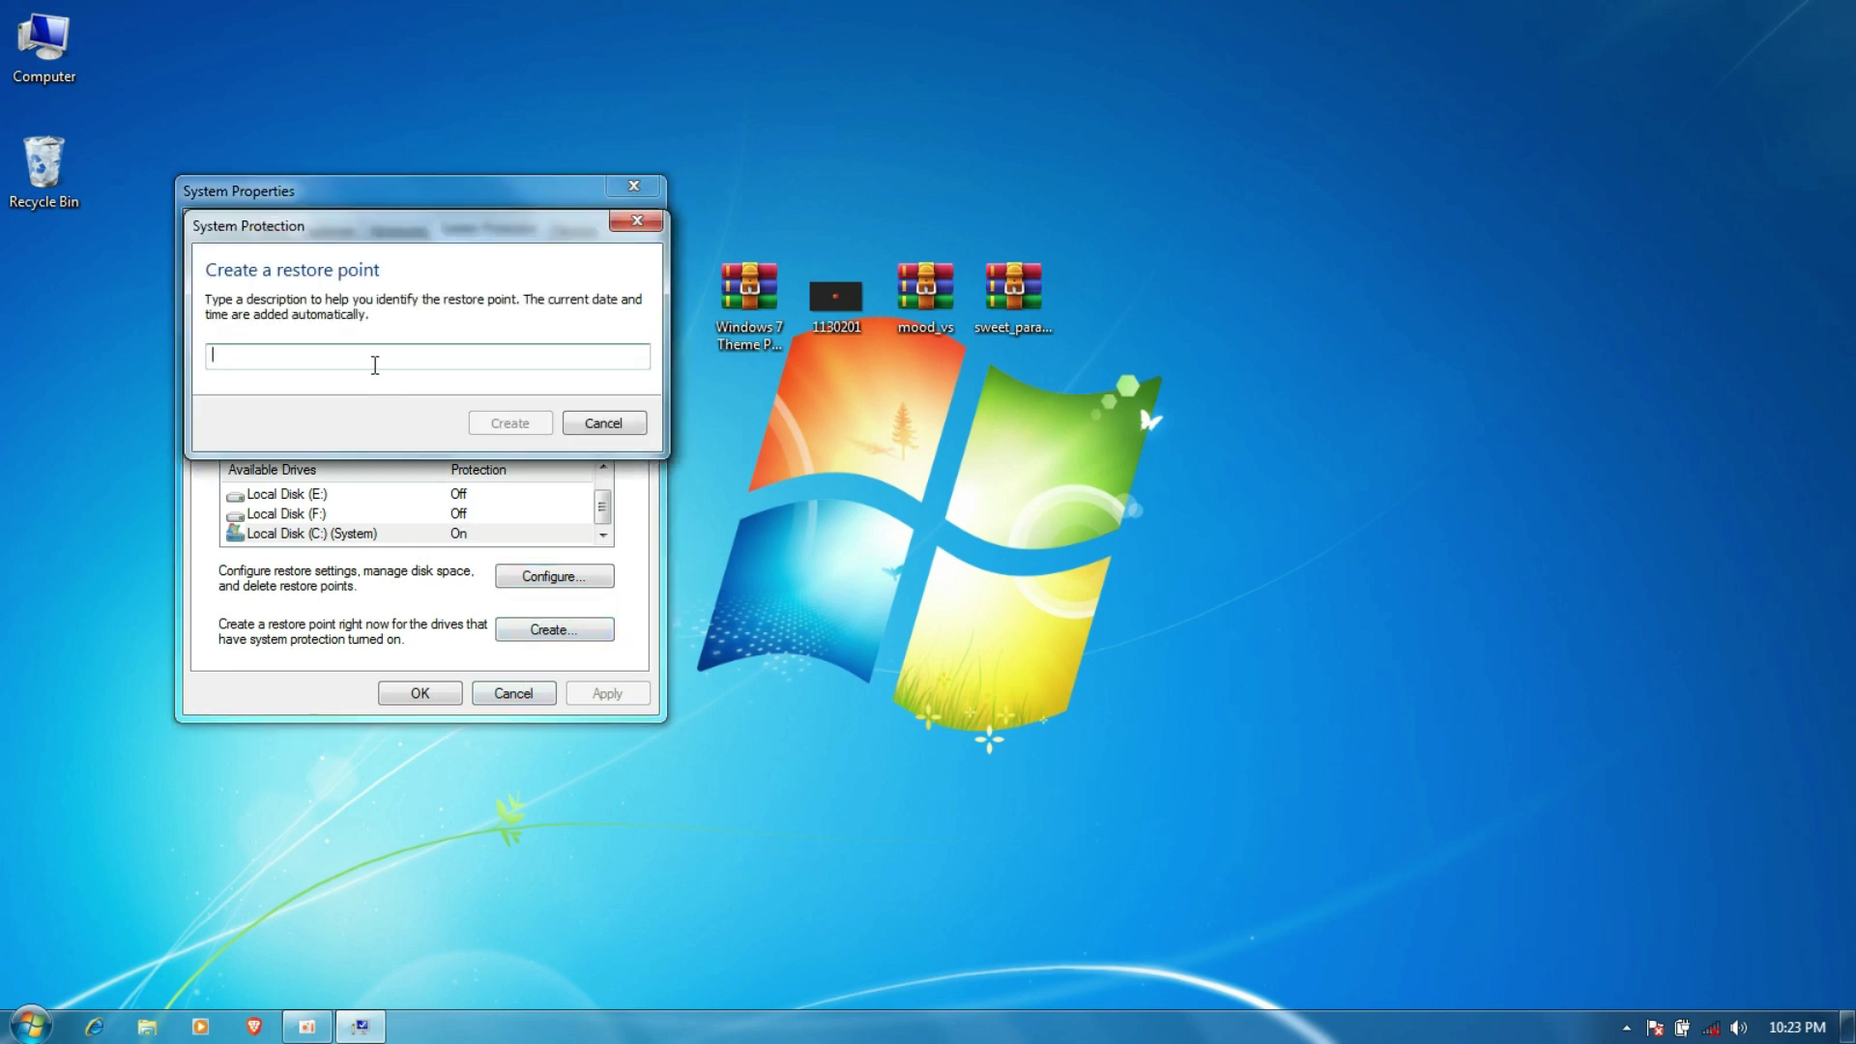
{"action": "type", "text": "restore point"}
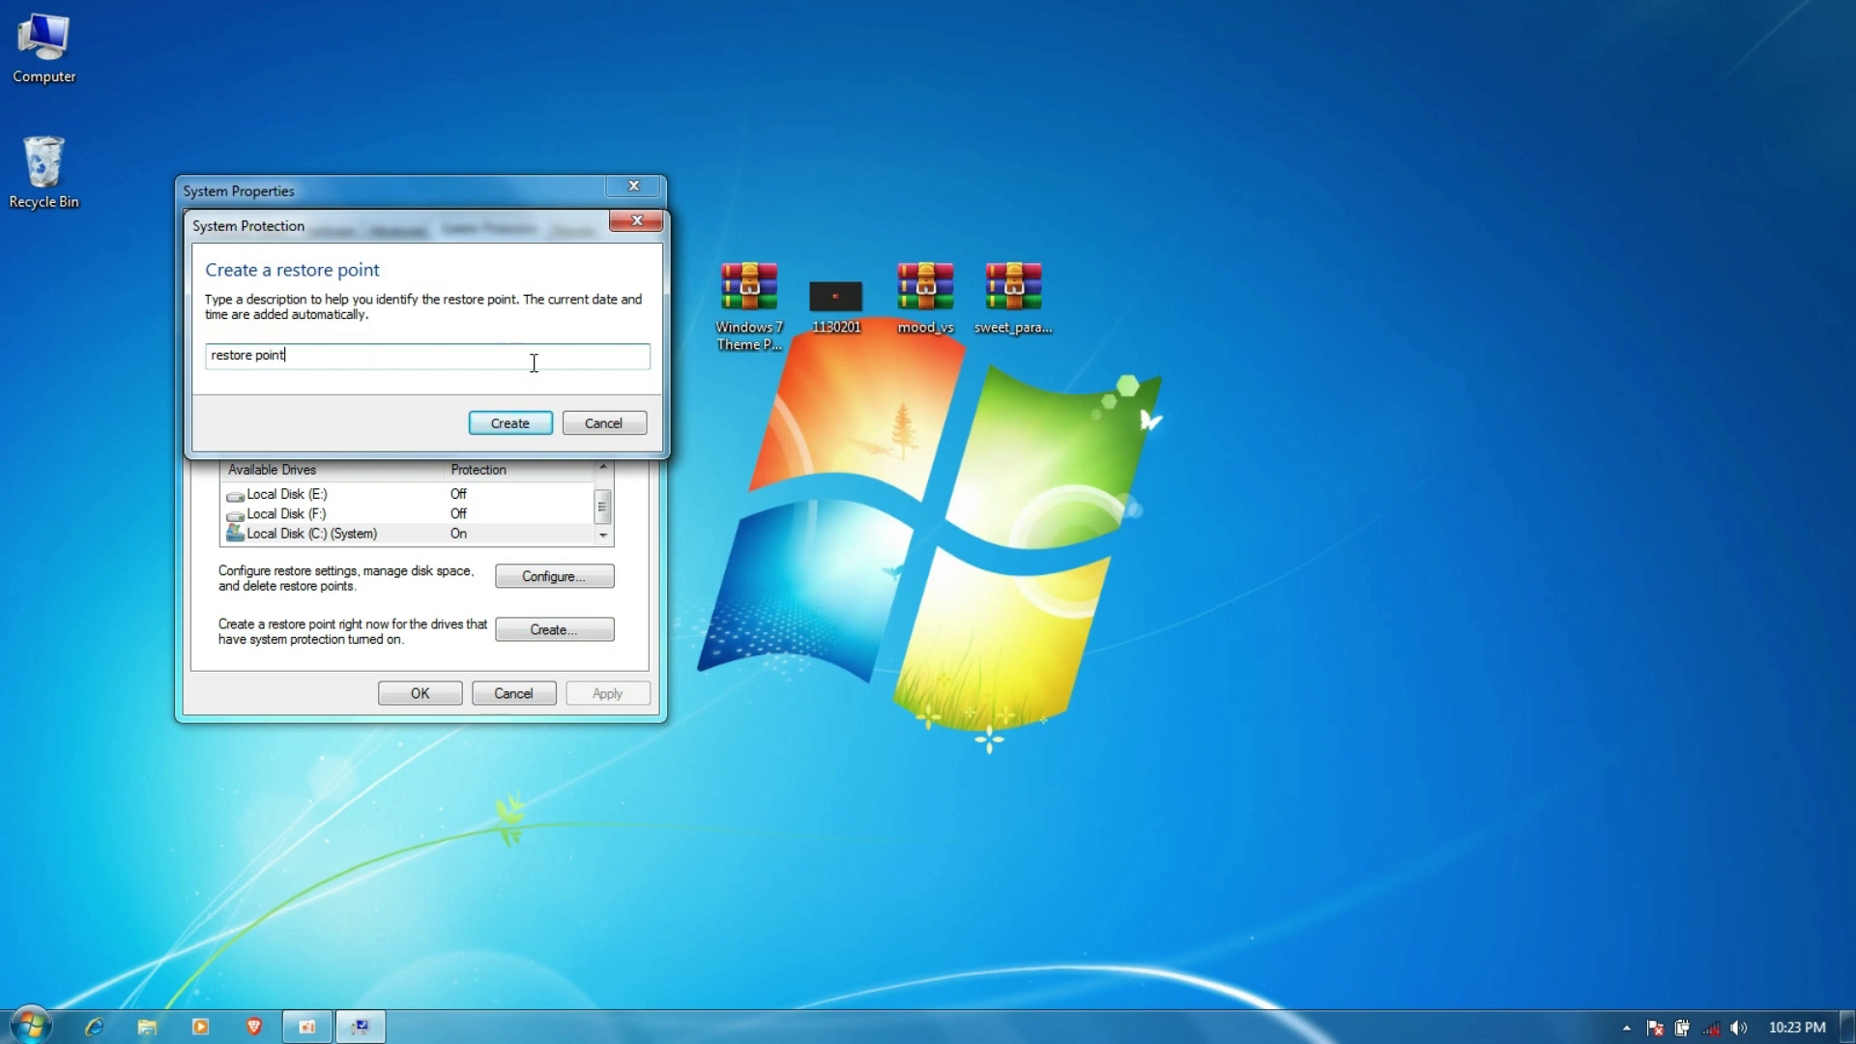
{"action": "left_click", "coordinate": [526, 422]}
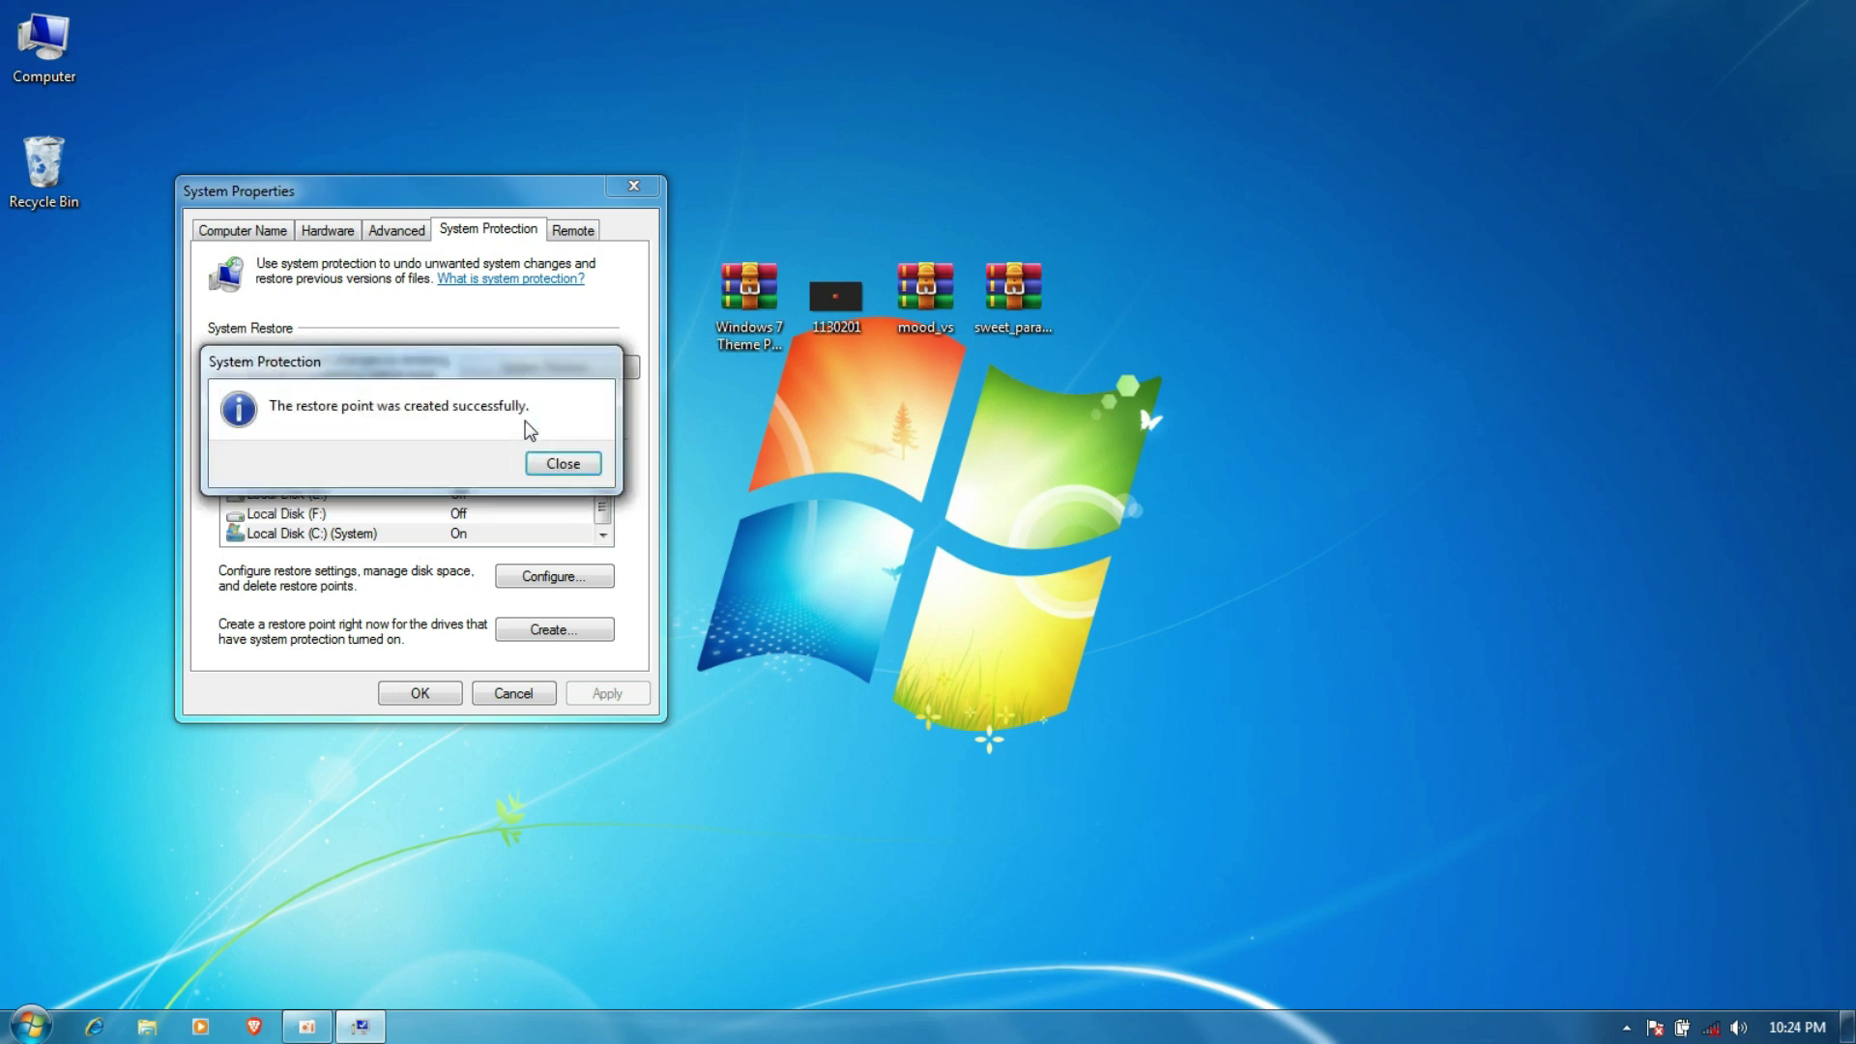
{"action": "left_click", "coordinate": [559, 463]}
{"action": "left_click", "coordinate": [419, 693]}
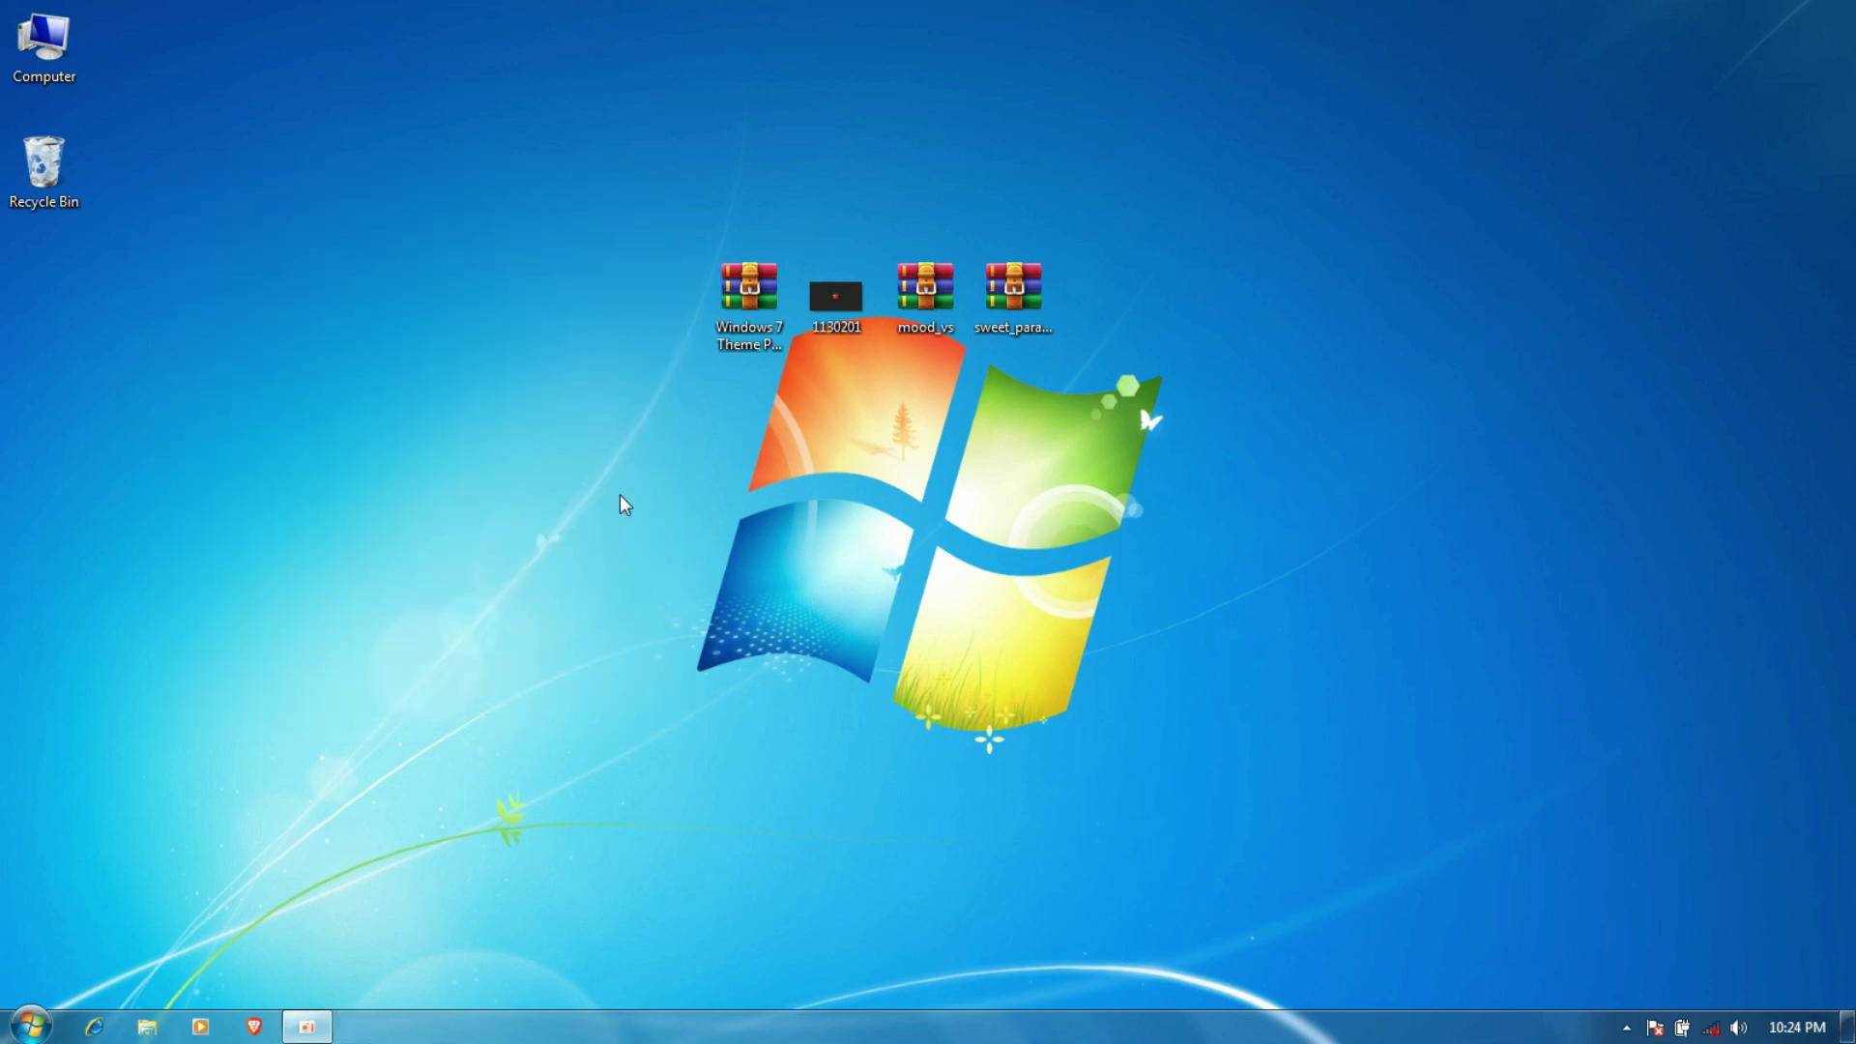
Extract the Windows 7 Theme Patcher archive to a folder of the same name on the desktop
{"action": "right_click", "coordinate": [747, 312]}
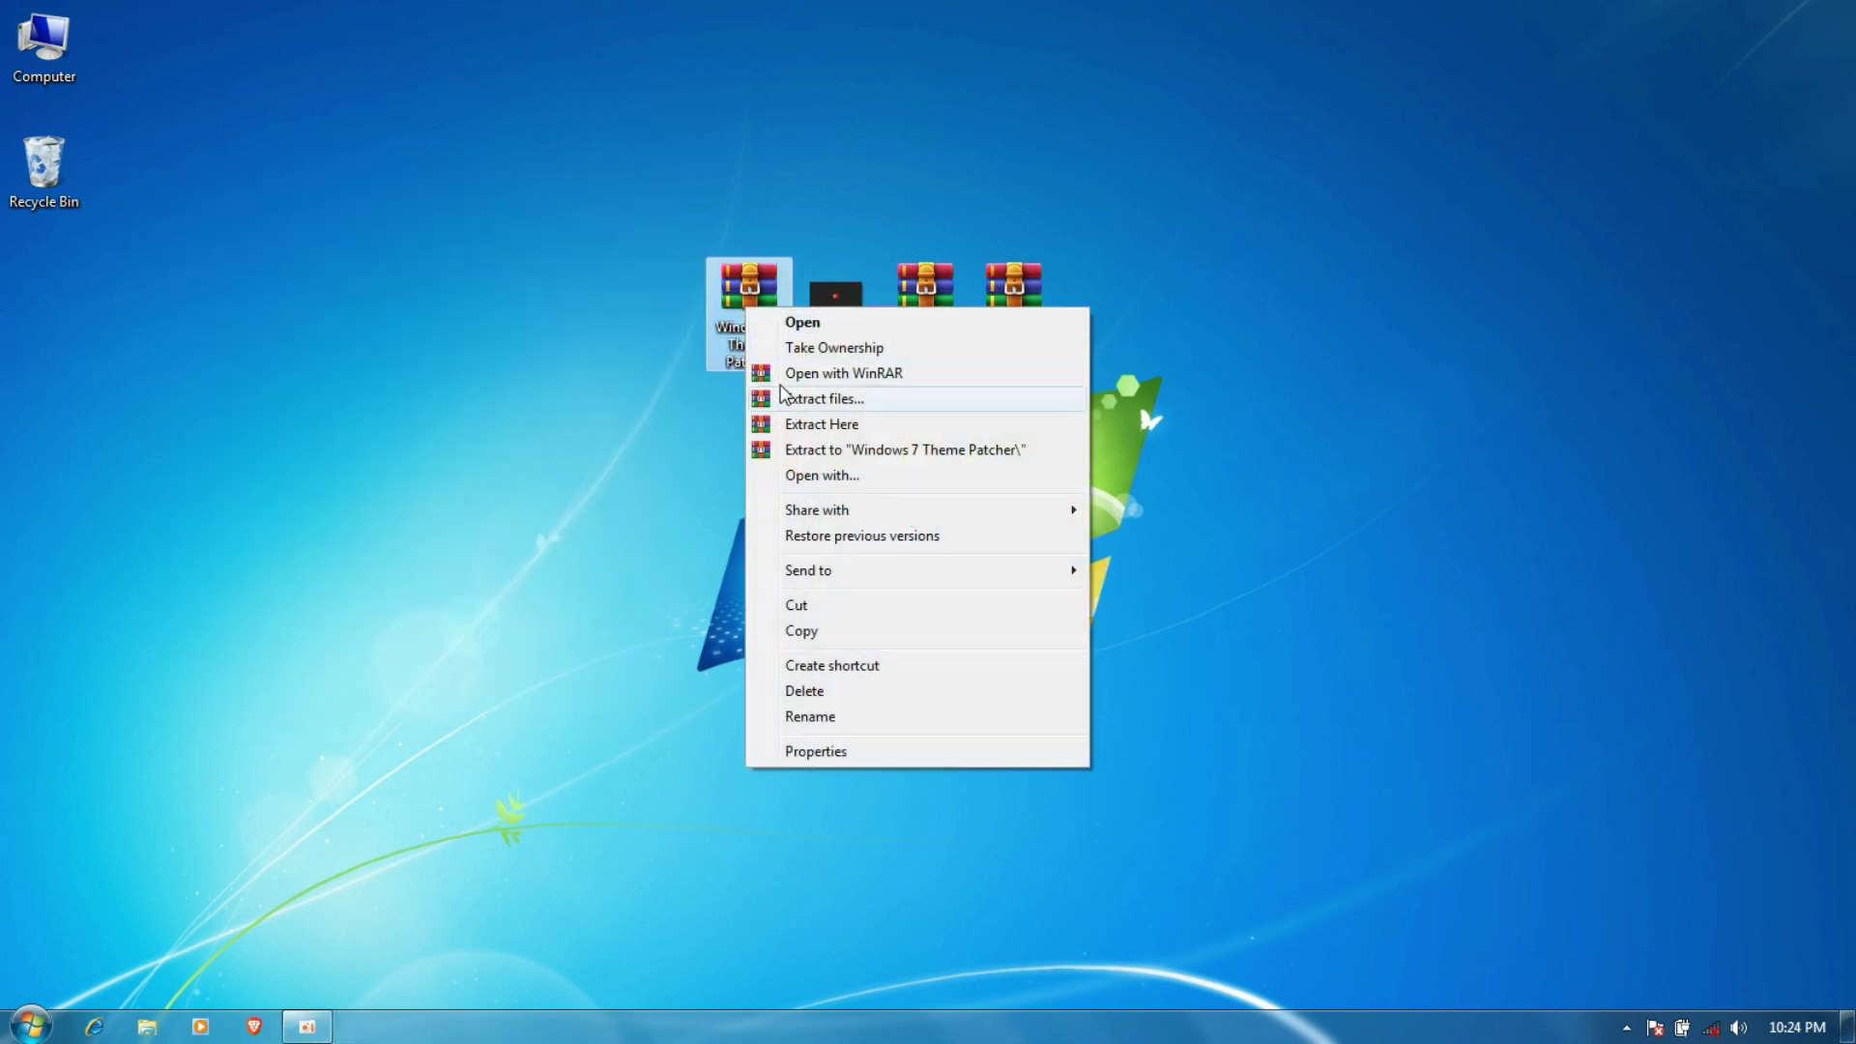
{"action": "left_click", "coordinate": [789, 407]}
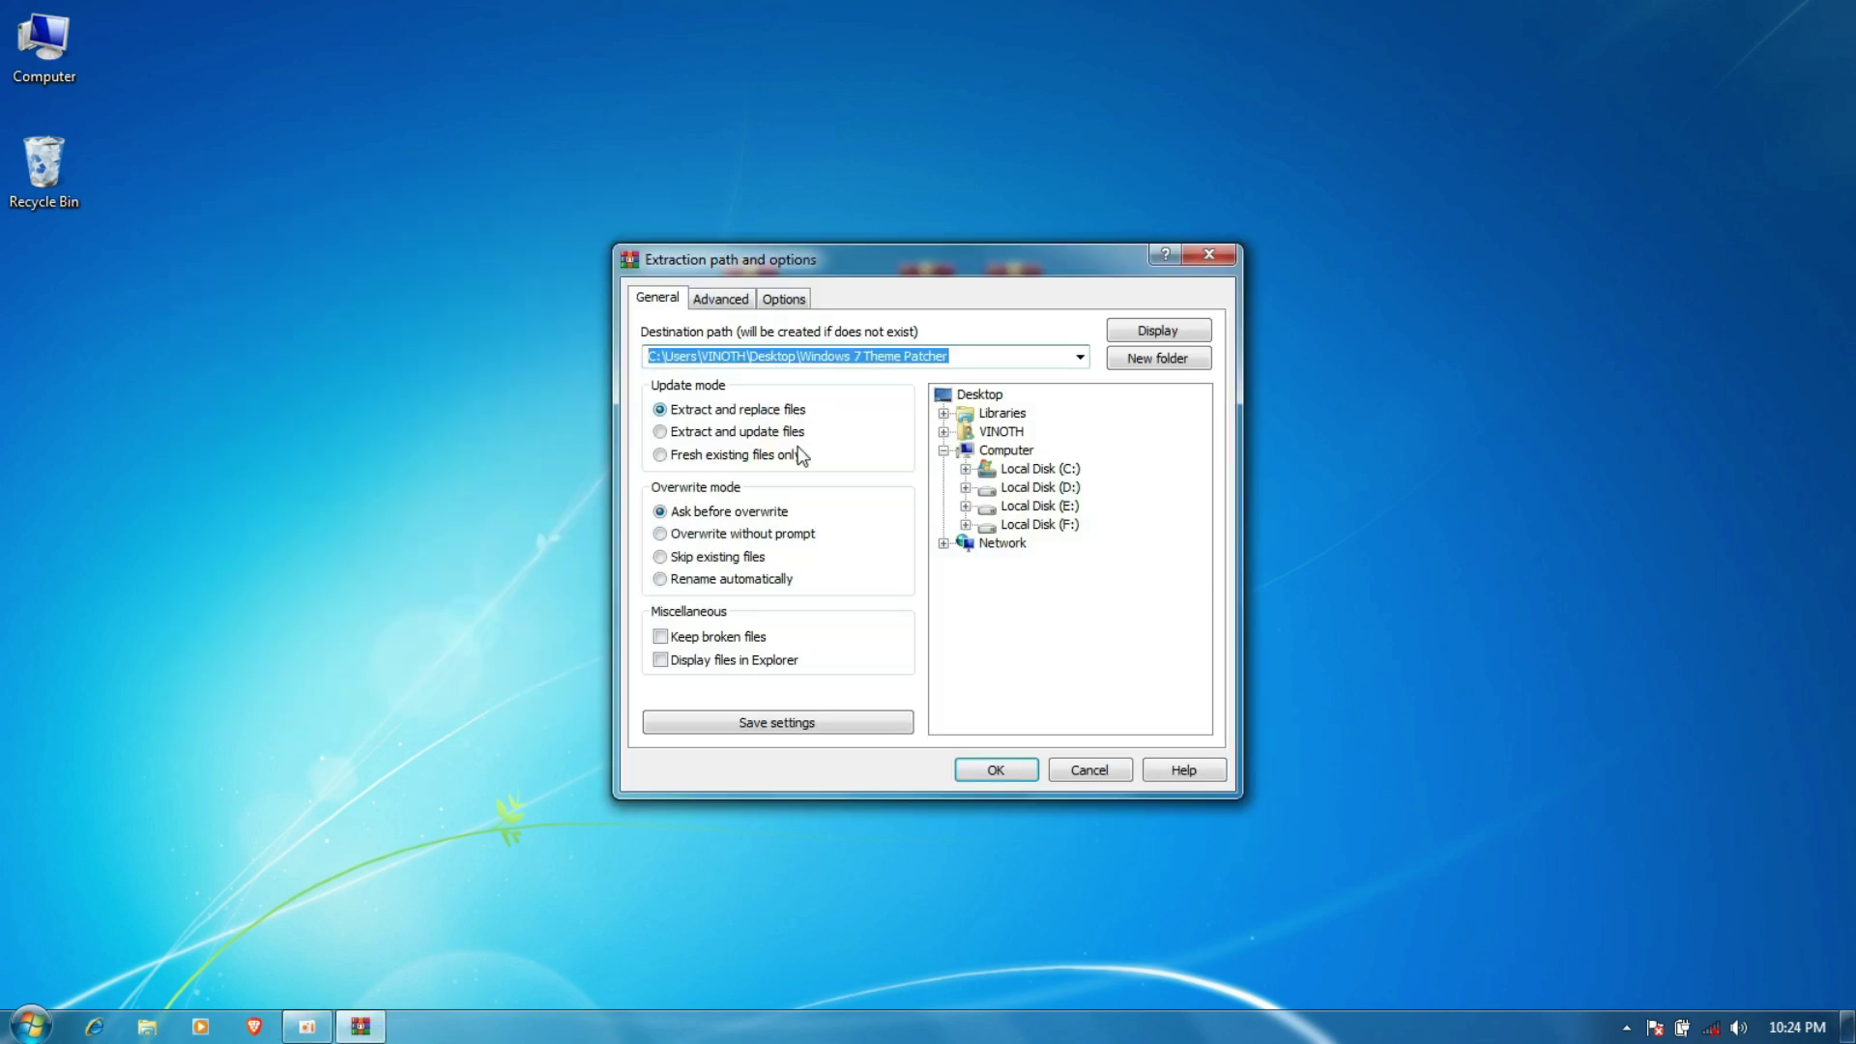
{"action": "left_click", "coordinate": [963, 763]}
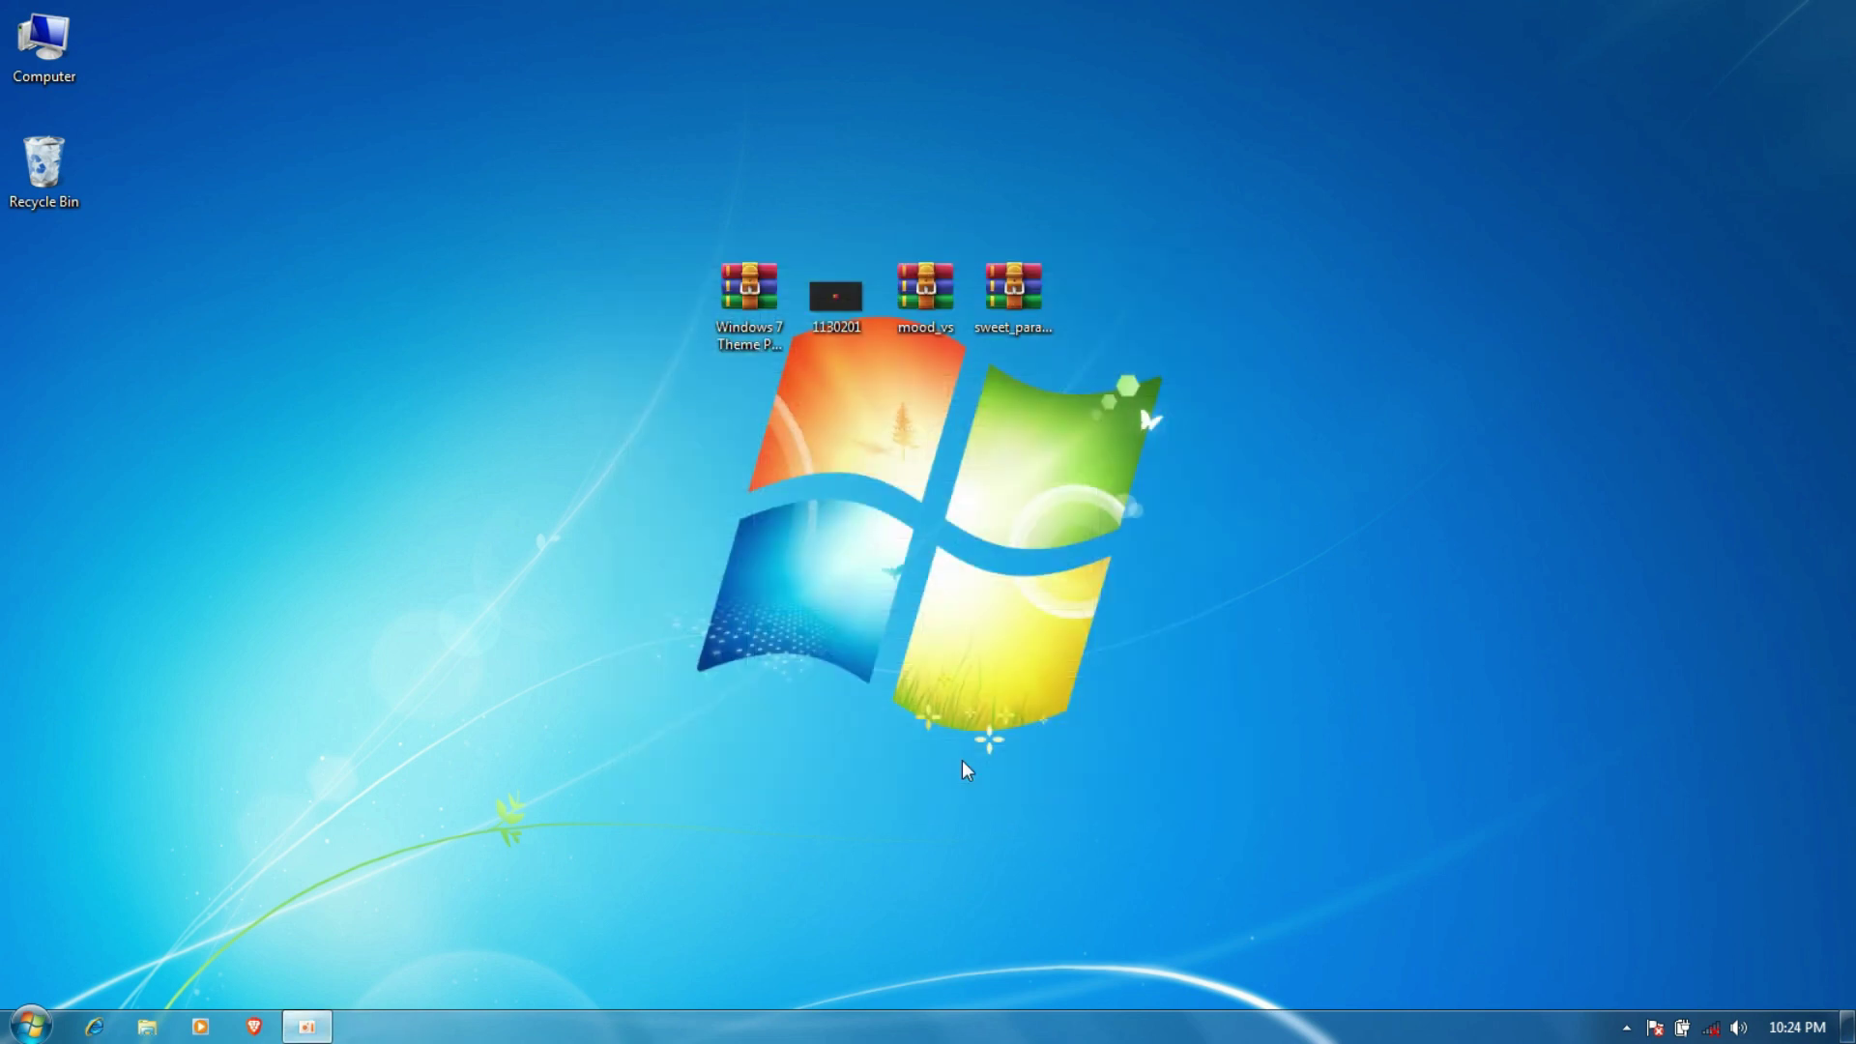
In the extracted folder's inner Windows 7 Theme Patcher folder, extract the Theme resource changer and Universal Theme Patcher archives together
{"action": "left_click", "coordinate": [47, 308]}
{"action": "double_click", "coordinate": [50, 309]}
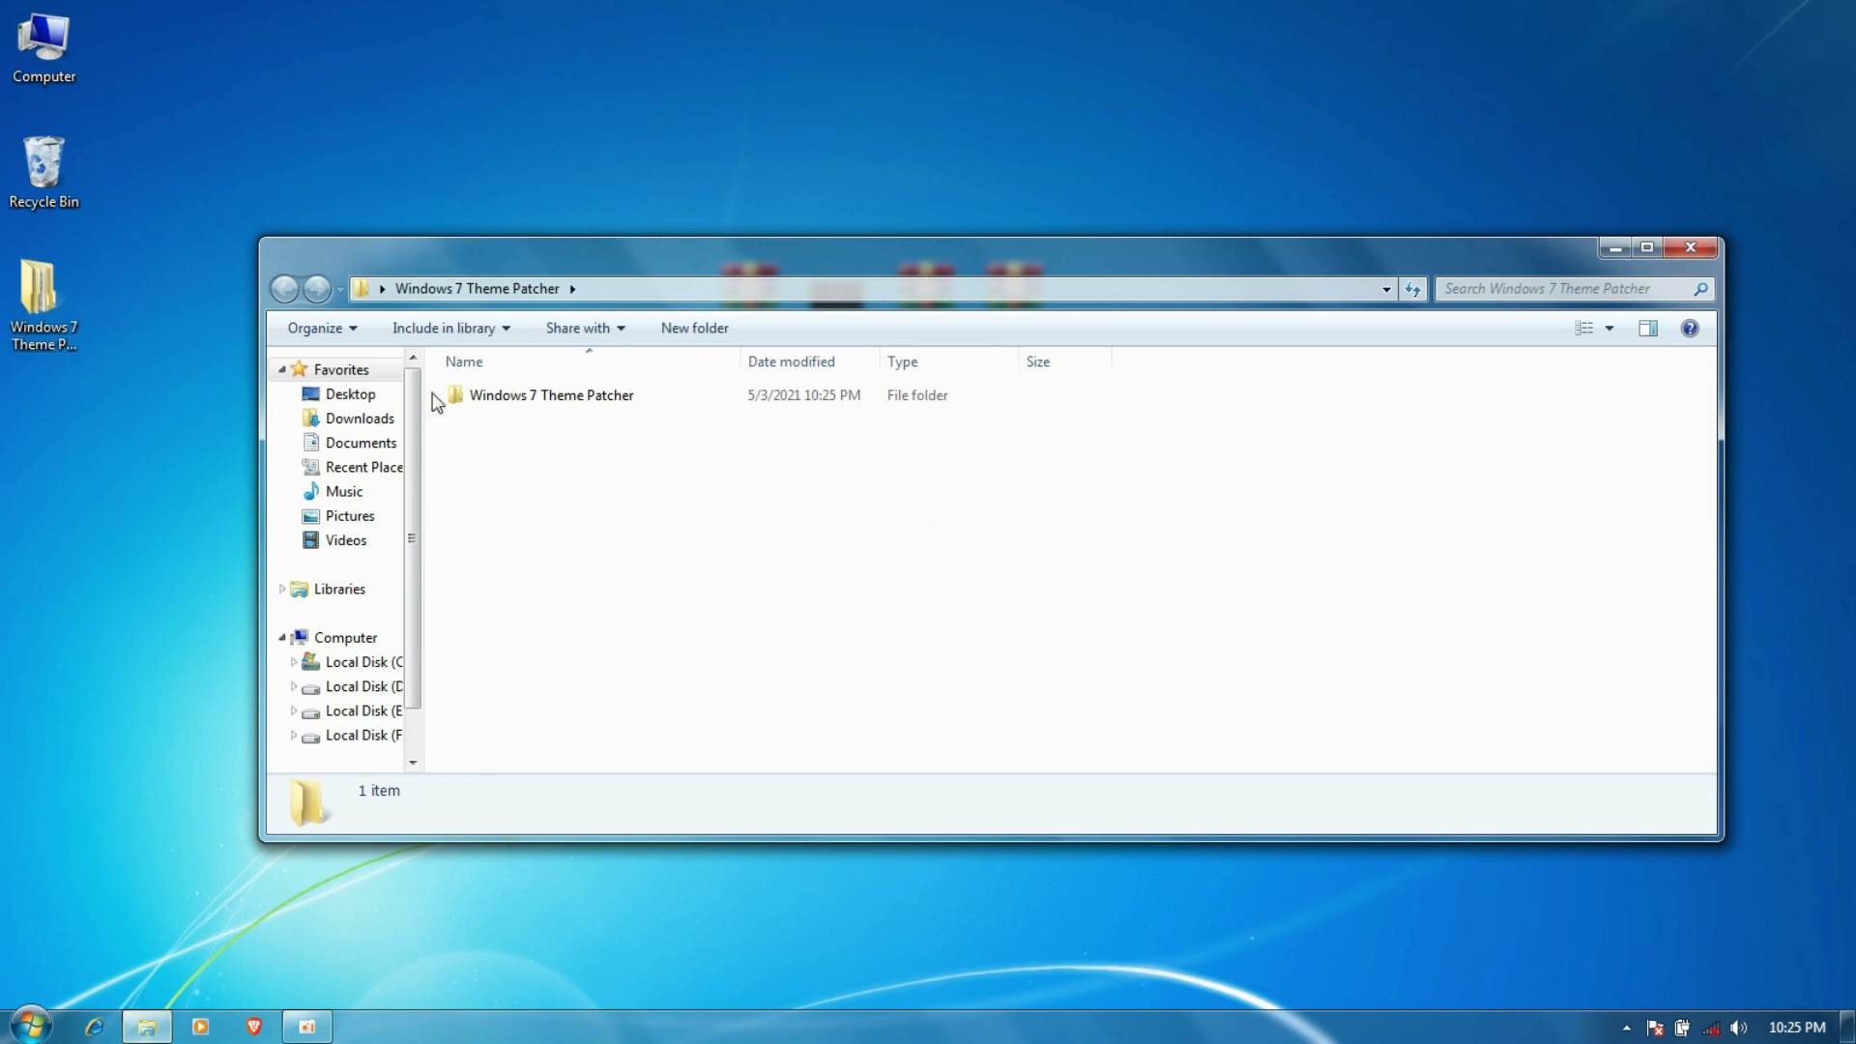
{"action": "double_click", "coordinate": [484, 398]}
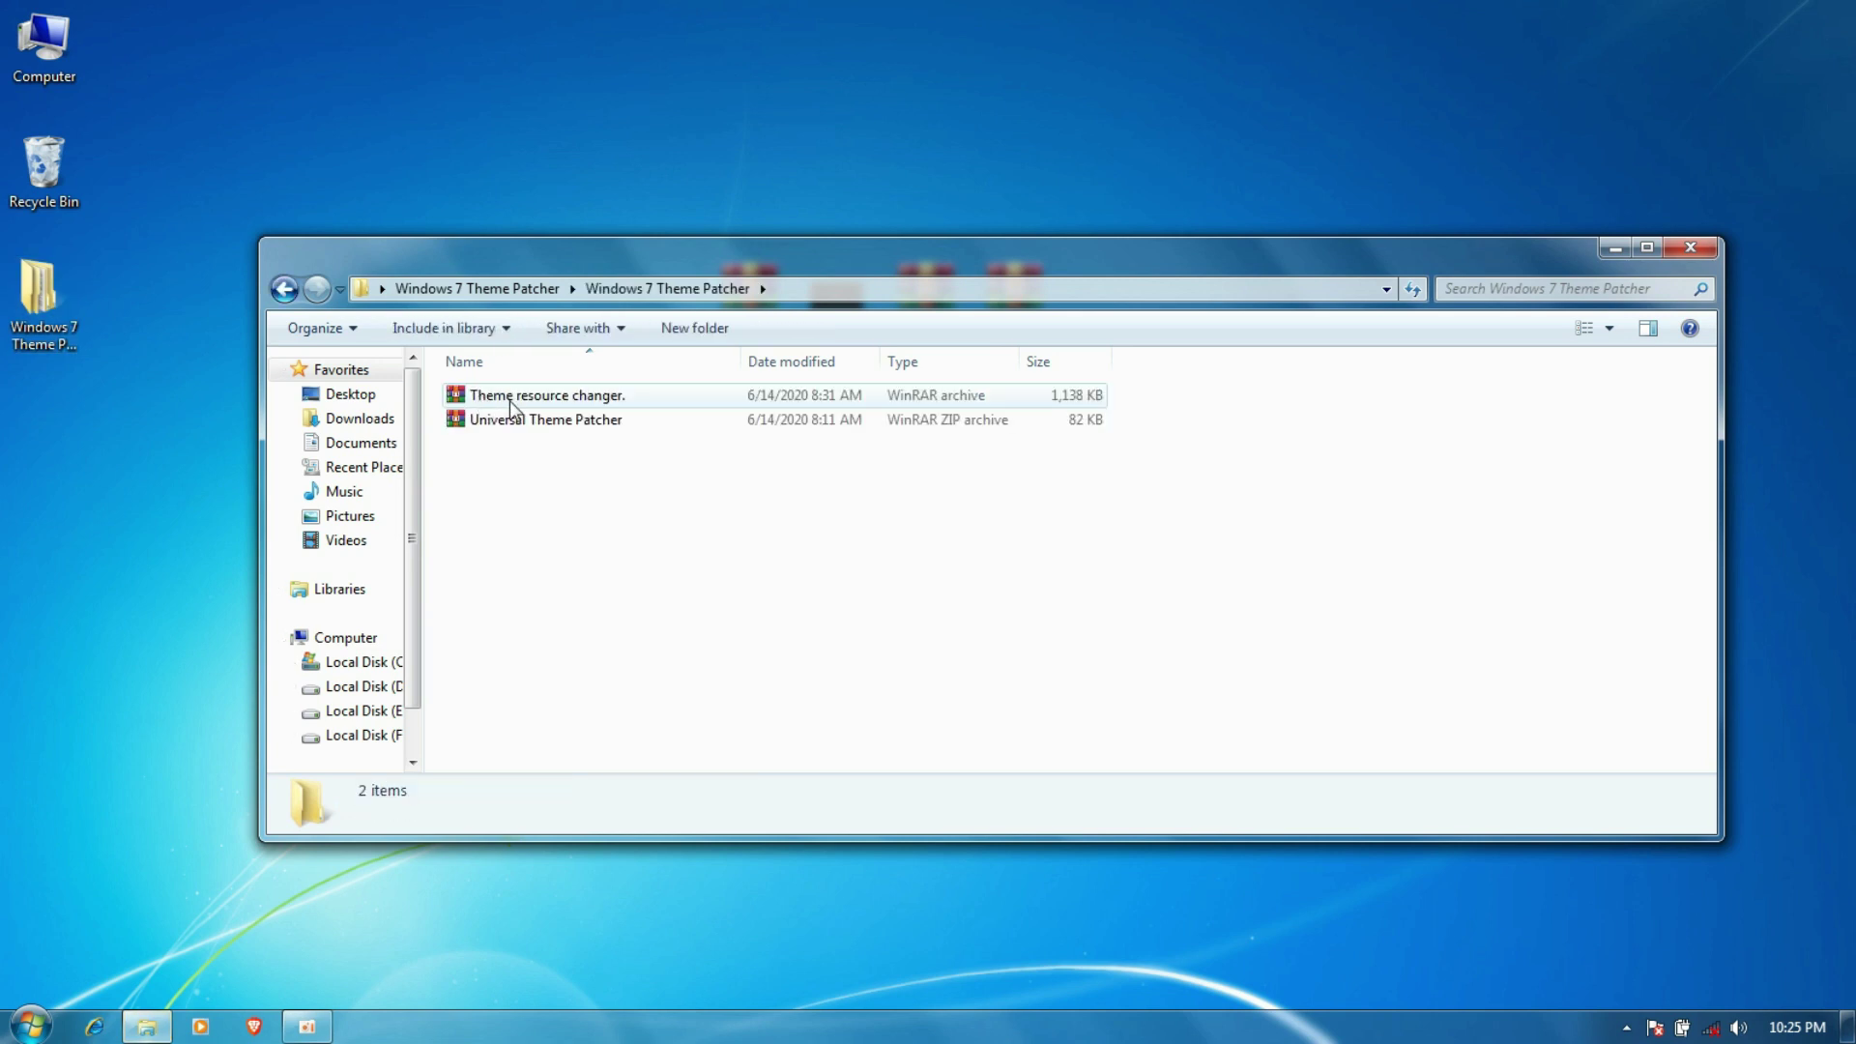
{"action": "left_click_drag", "start_coordinate": [530, 456], "coordinate": [537, 396]}
{"action": "right_click", "coordinate": [537, 396]}
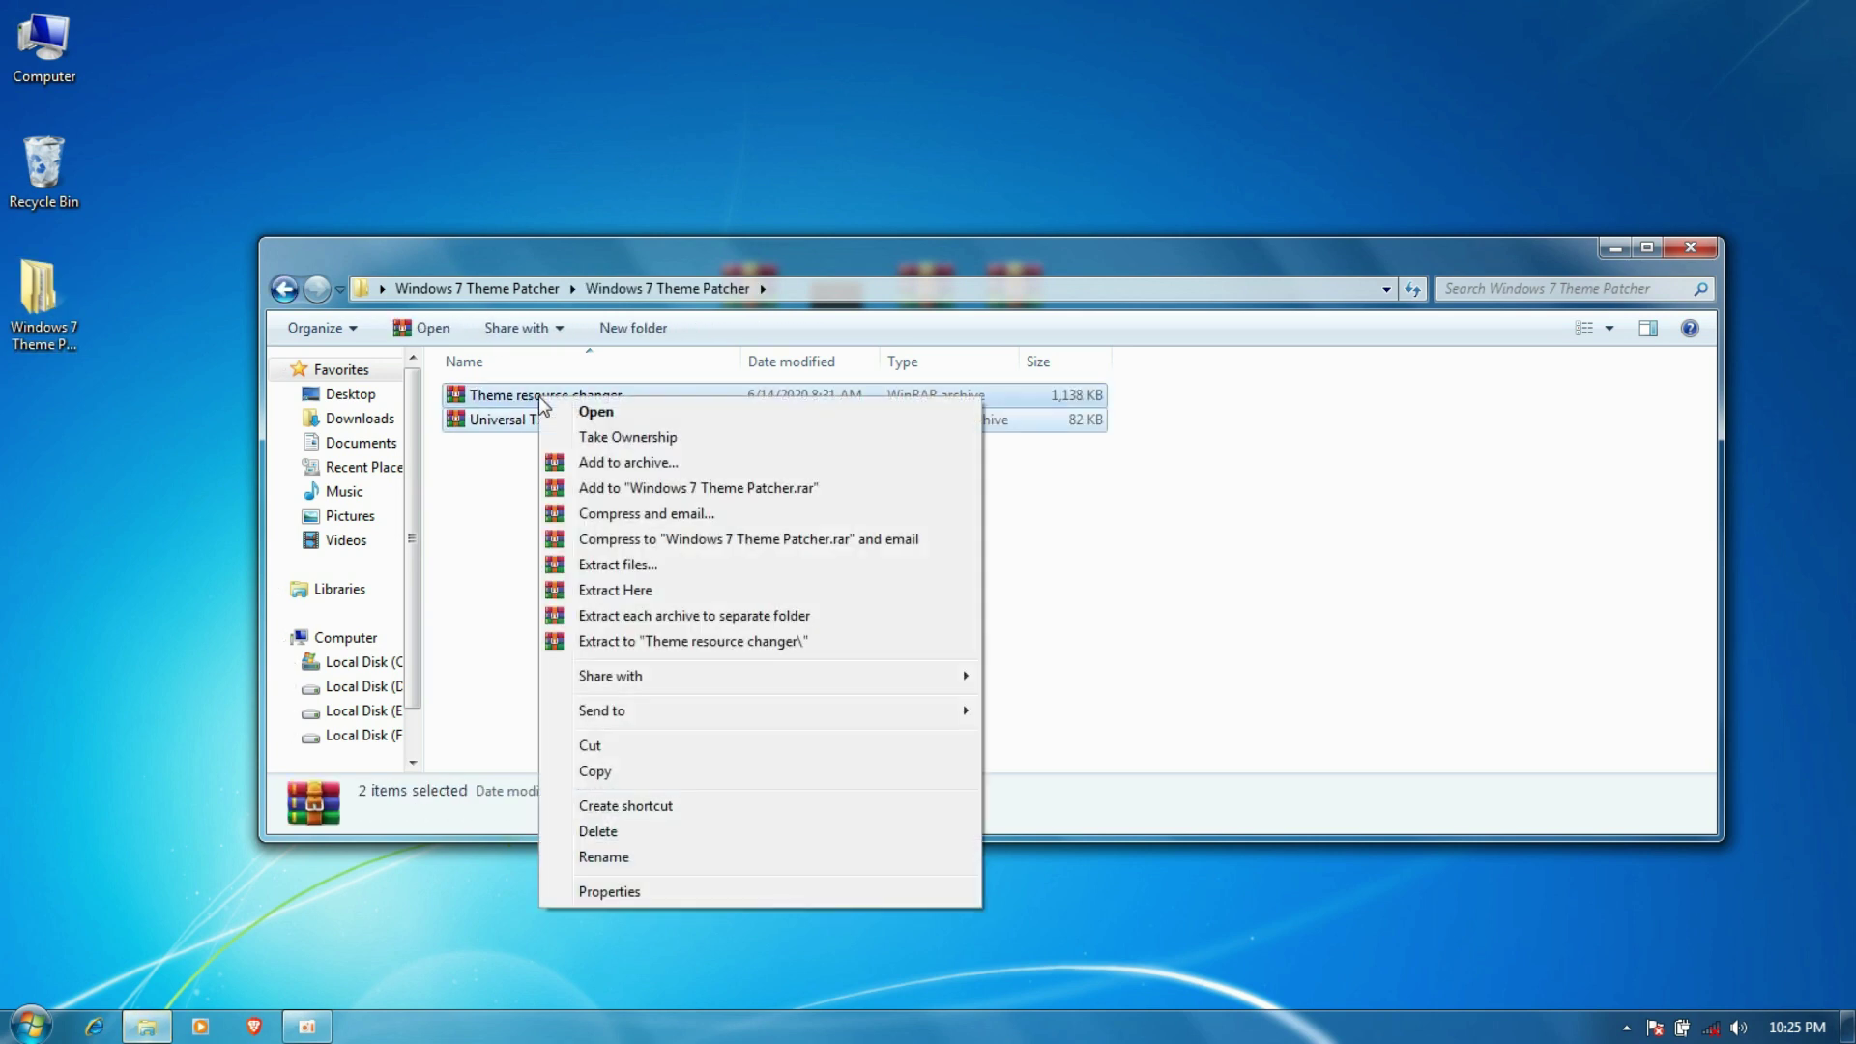
{"action": "left_click", "coordinate": [617, 566]}
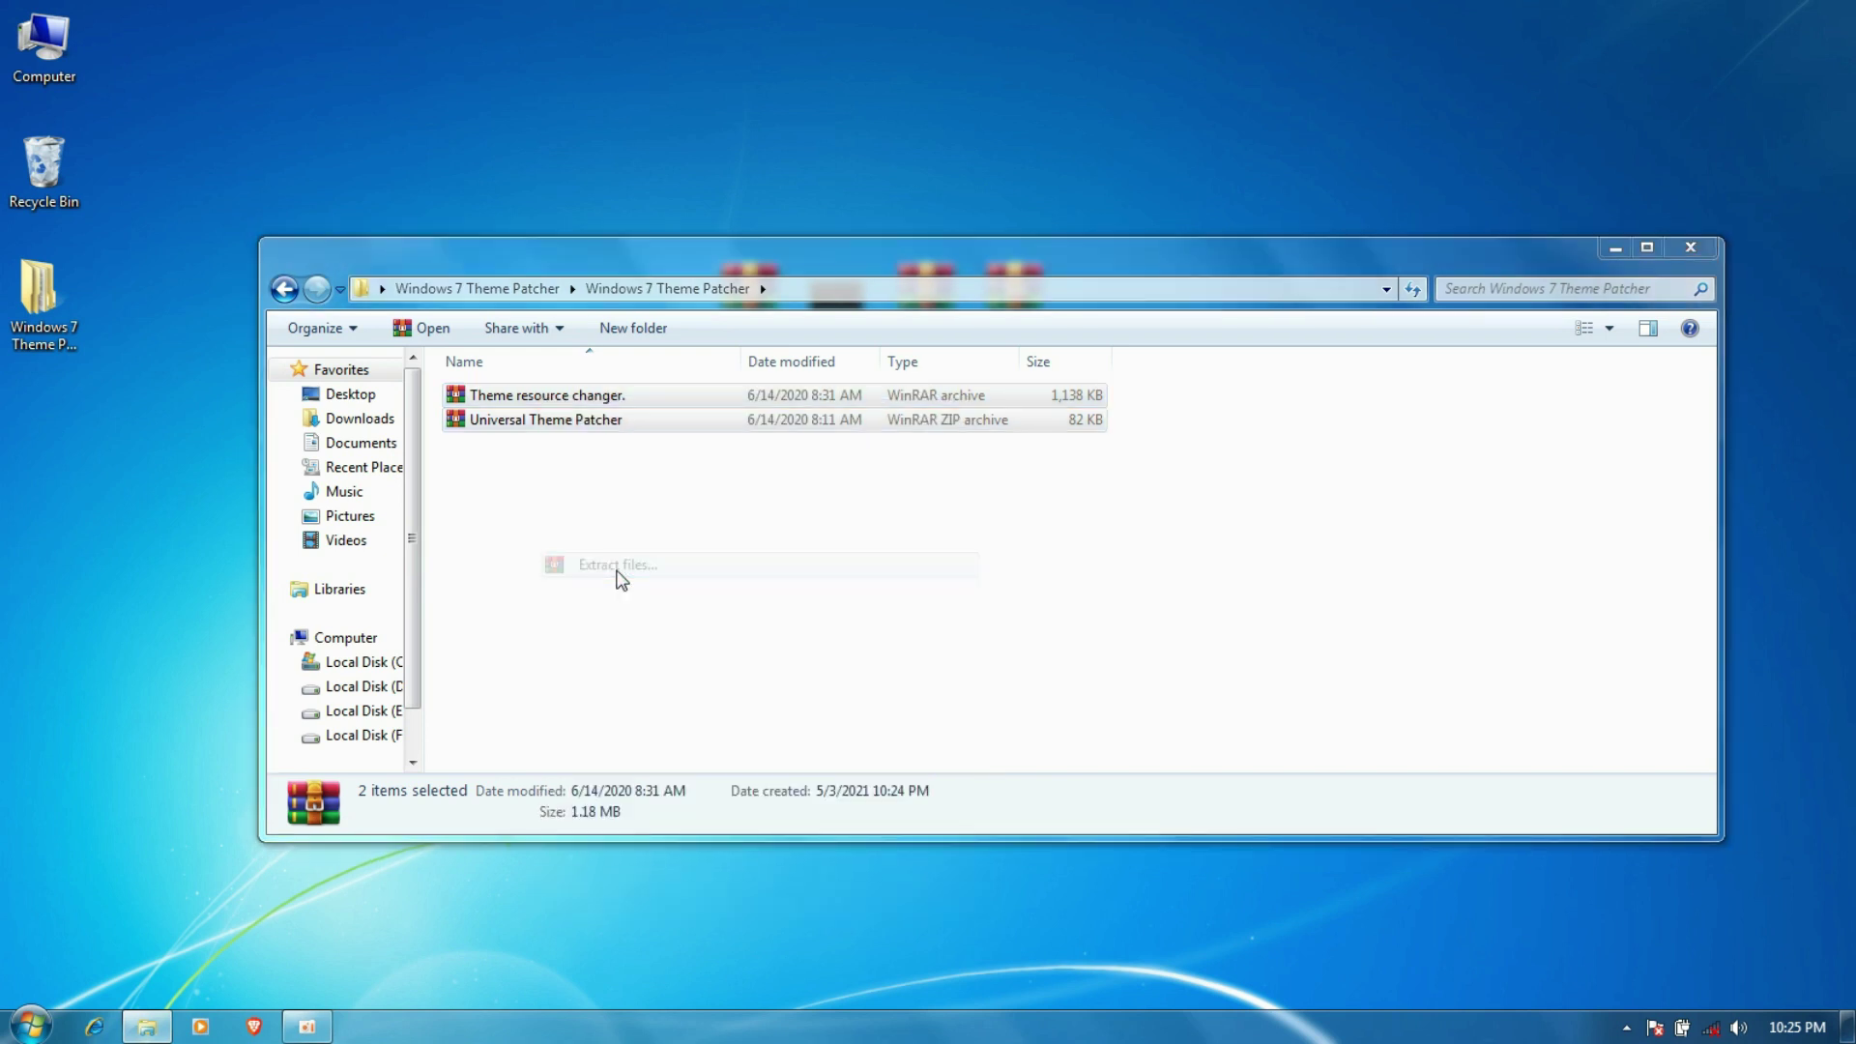
{"action": "left_click", "coordinate": [1002, 766]}
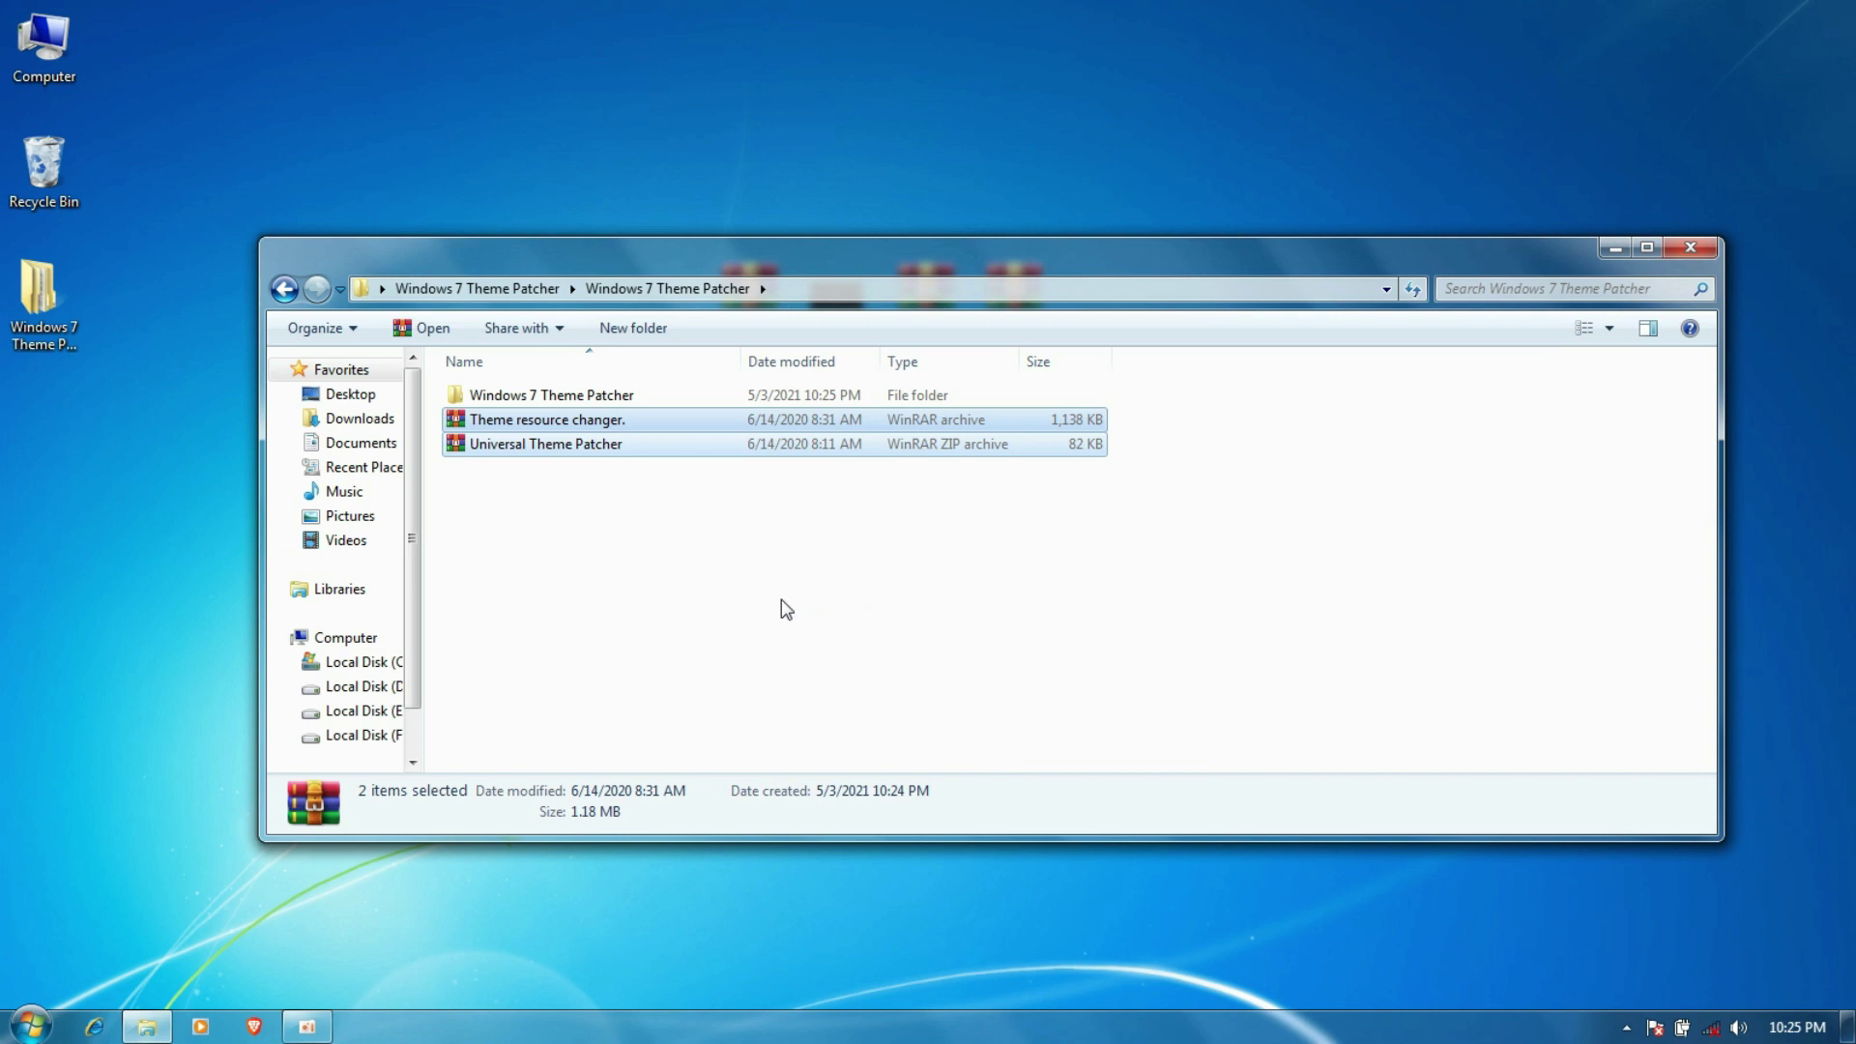
Install Theme Resource Changer X64 v1.0 from the newly extracted folder, agreeing to its terms
{"action": "left_click", "coordinate": [635, 400]}
{"action": "double_click", "coordinate": [633, 399]}
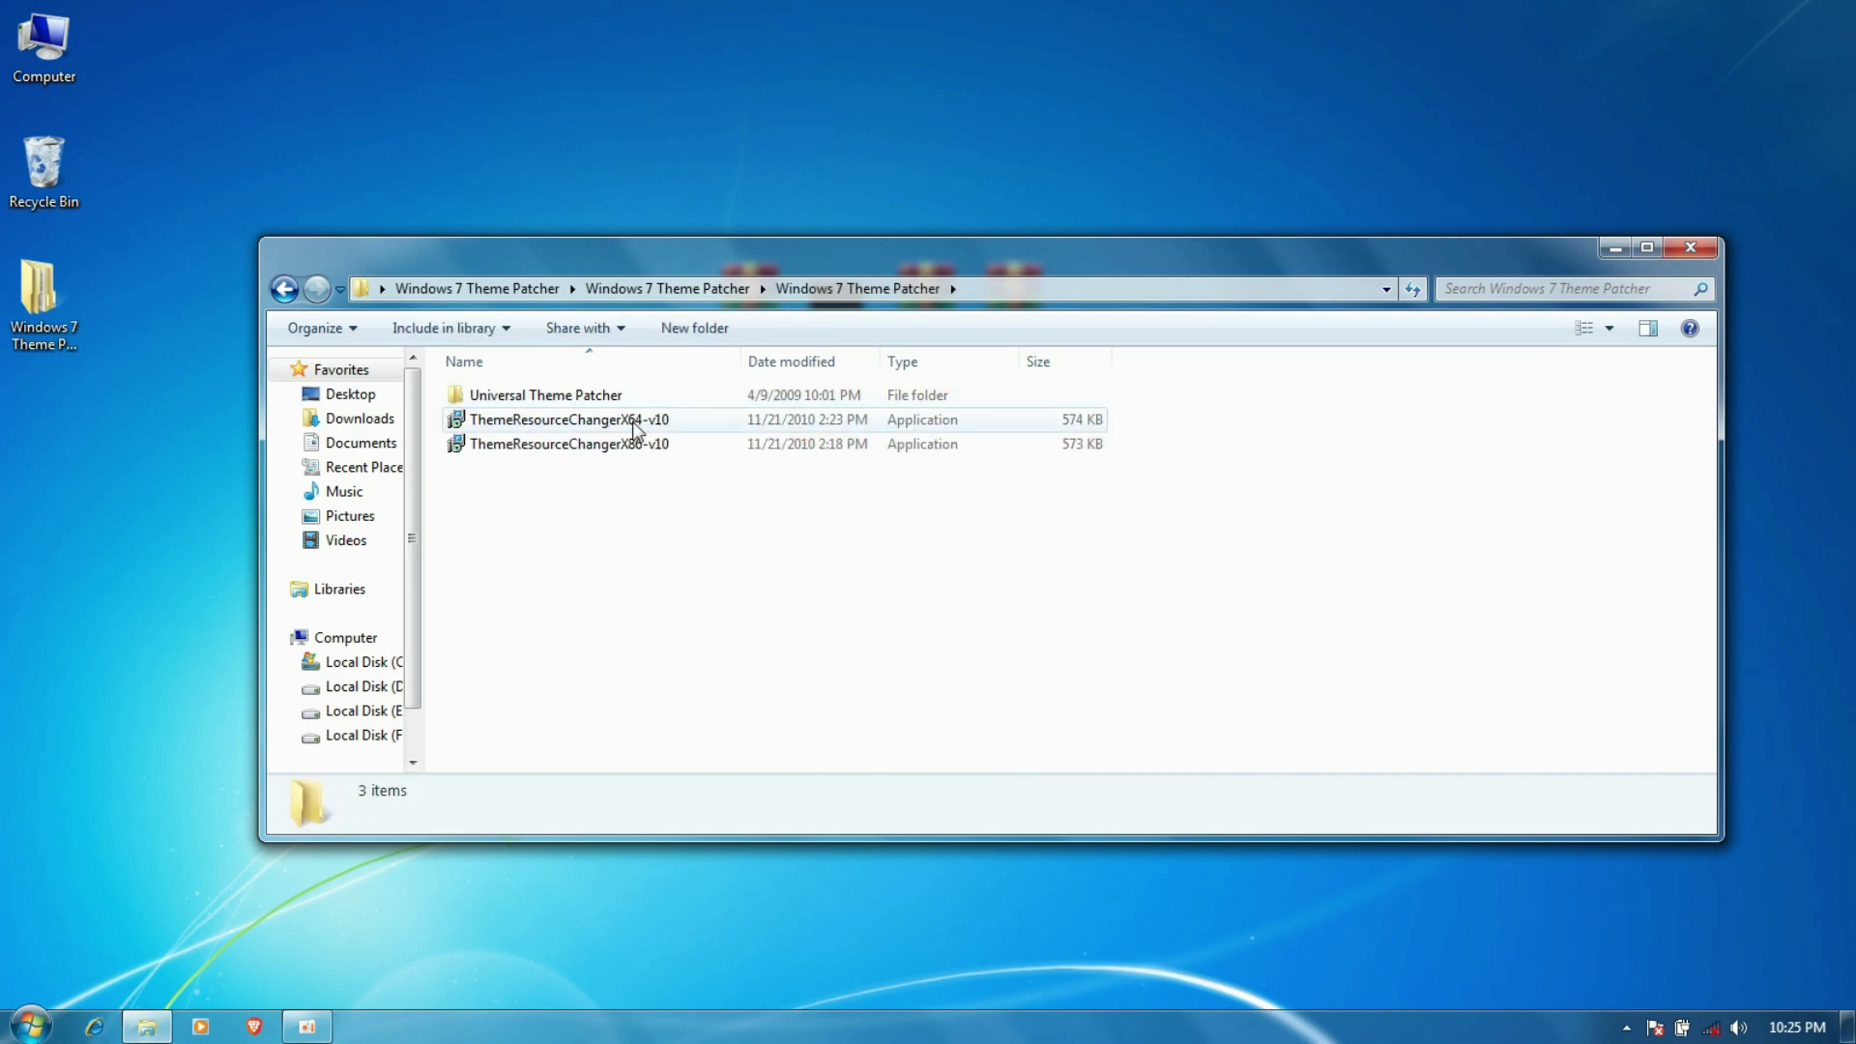
{"action": "left_click", "coordinate": [636, 451]}
{"action": "left_click", "coordinate": [631, 423]}
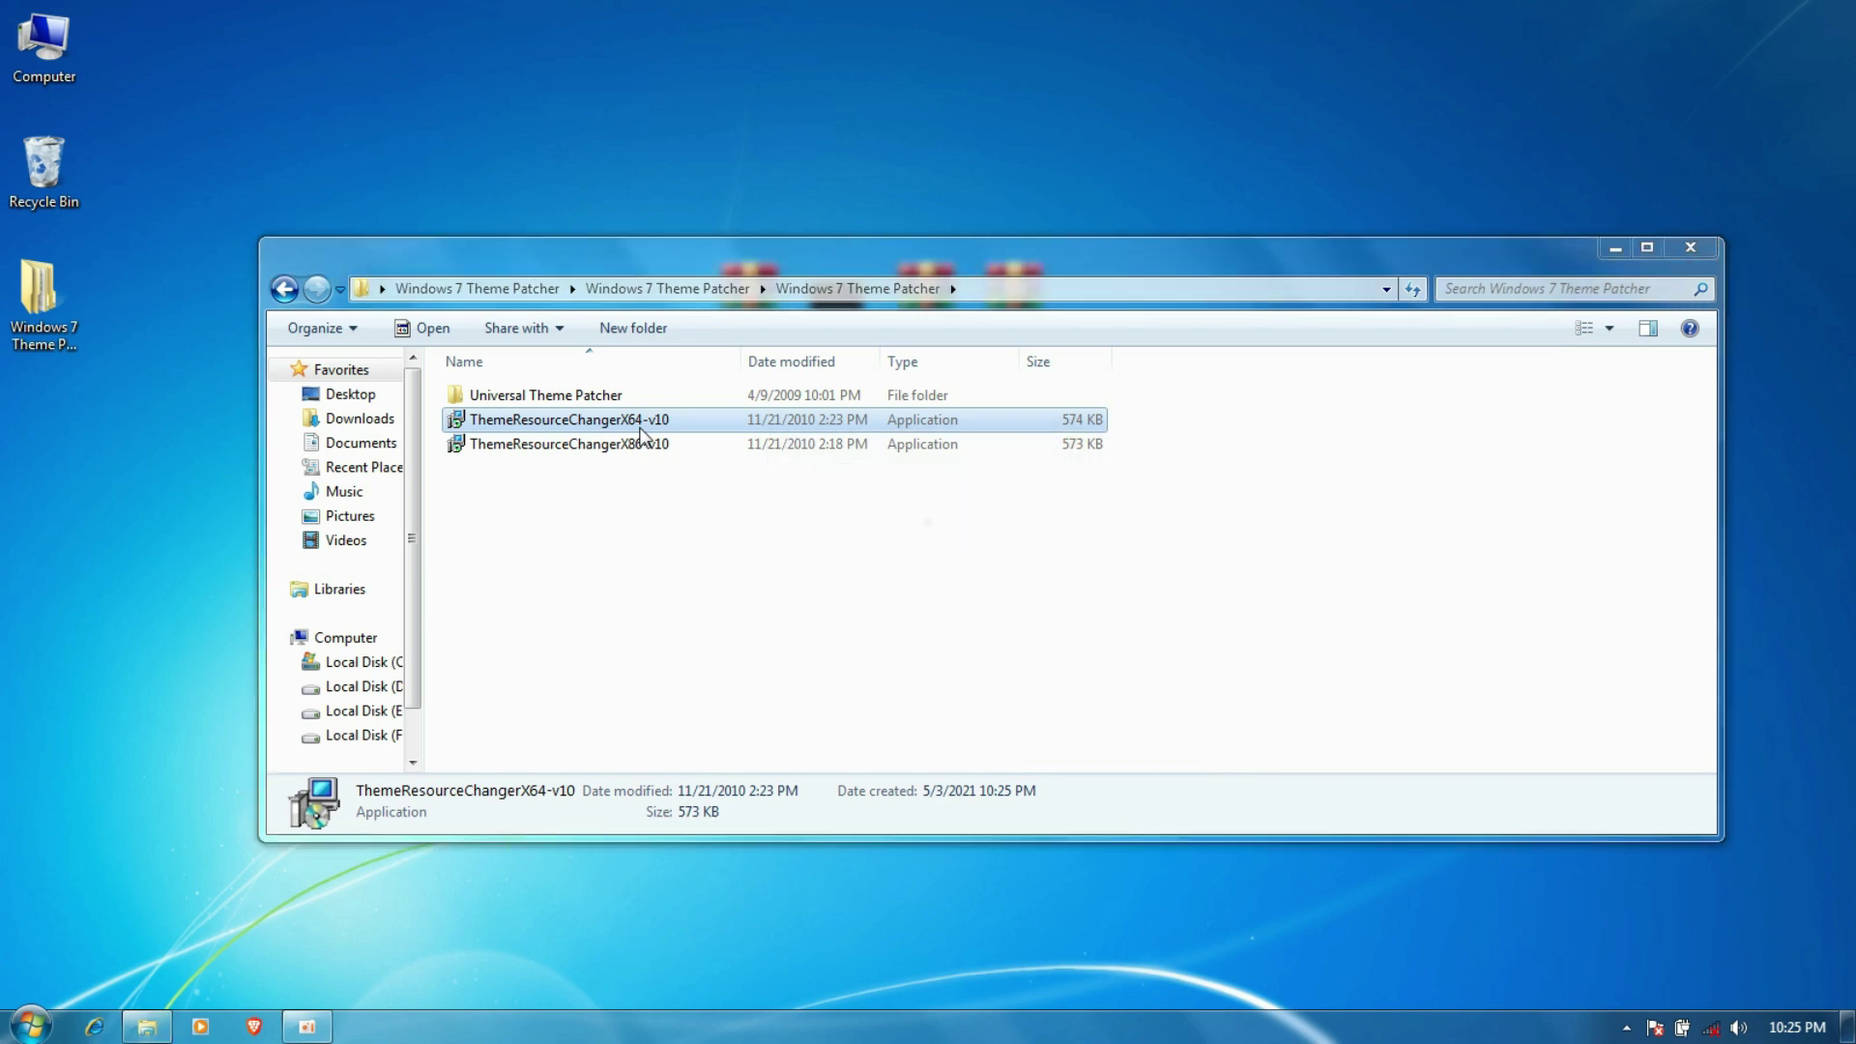
{"action": "double_click", "coordinate": [641, 426]}
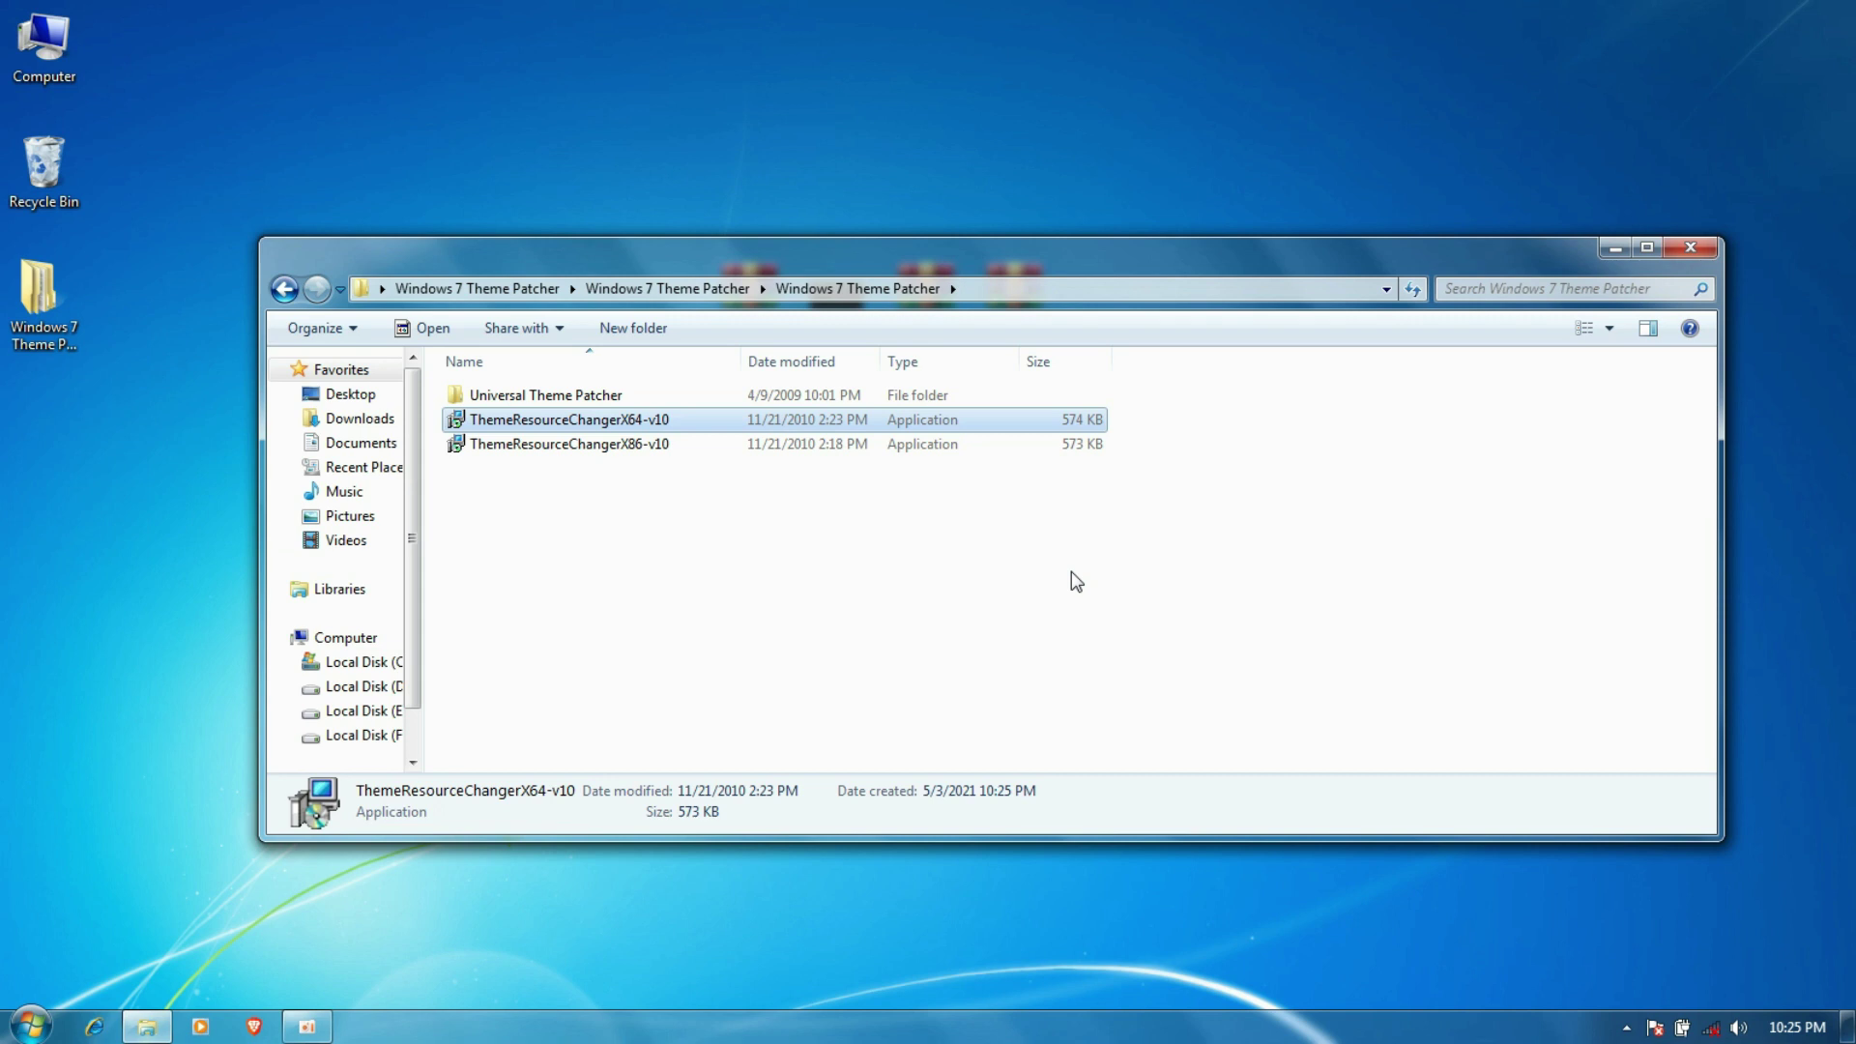
{"action": "left_click", "coordinate": [1257, 745]}
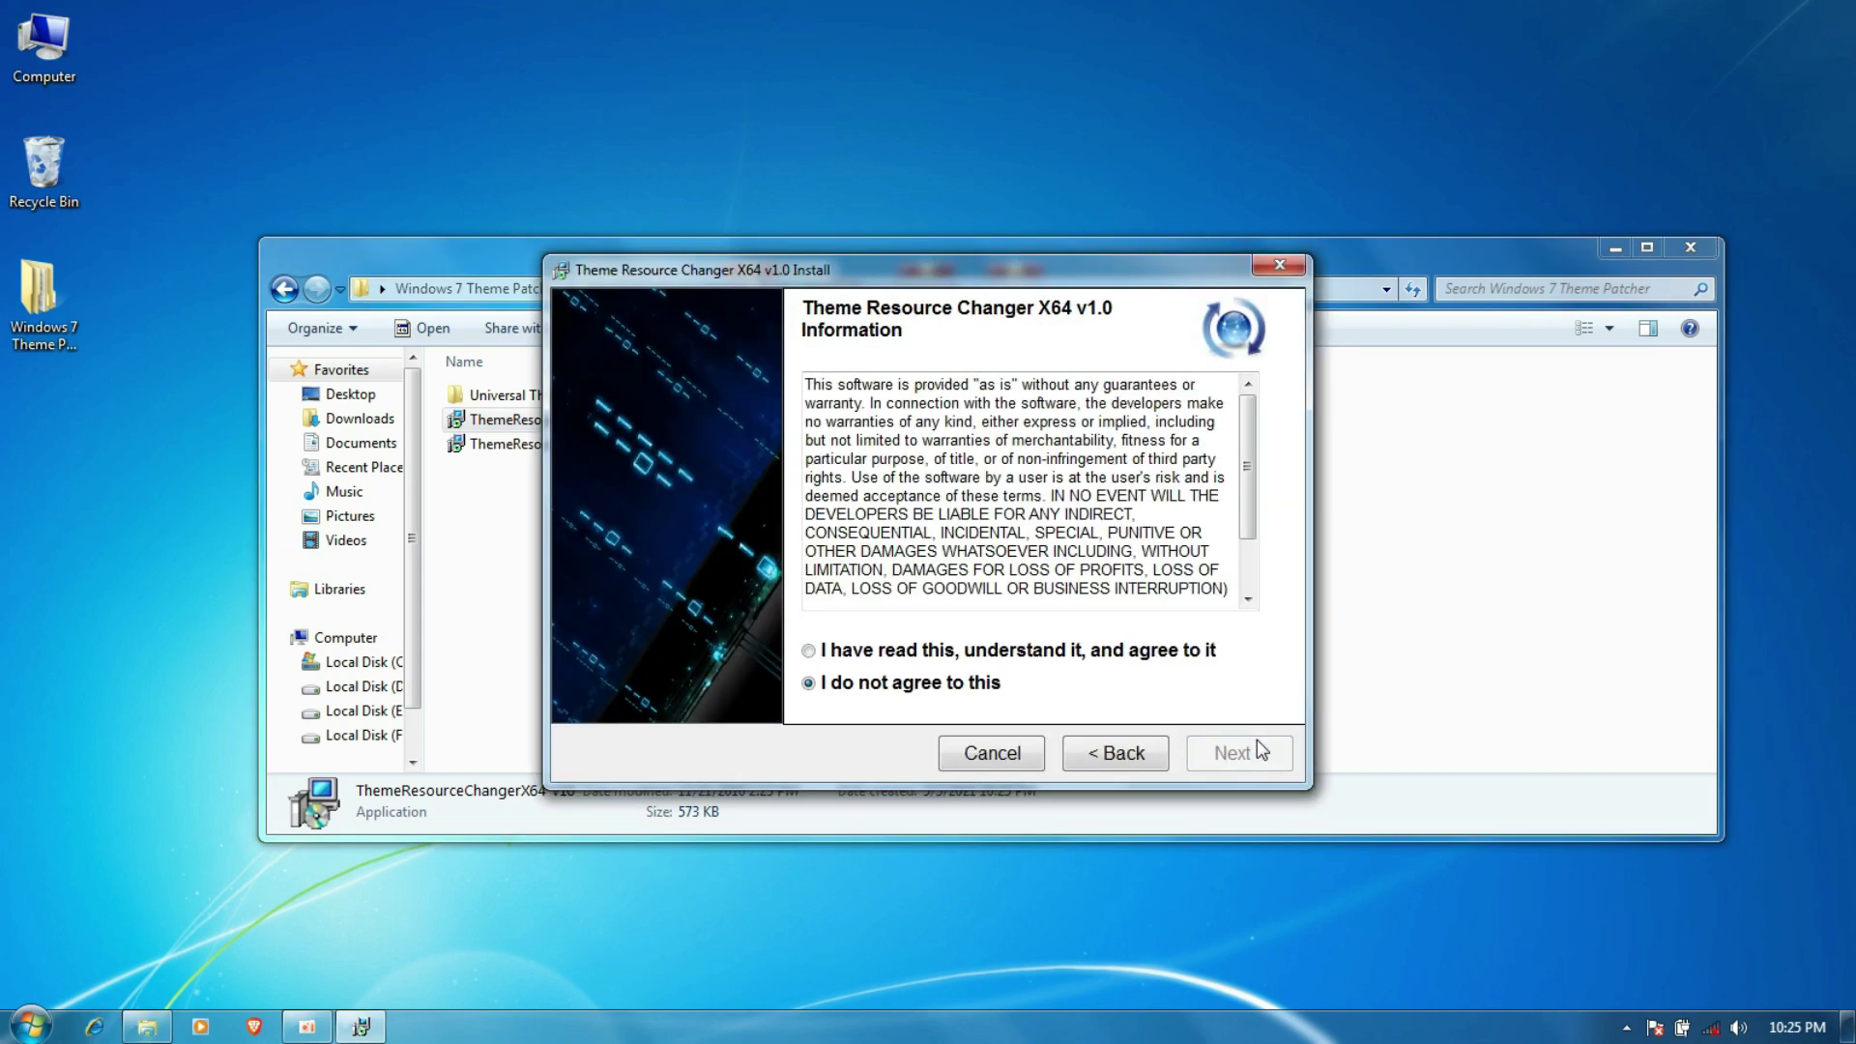
{"action": "left_click", "coordinate": [1054, 650]}
{"action": "left_click", "coordinate": [1238, 753]}
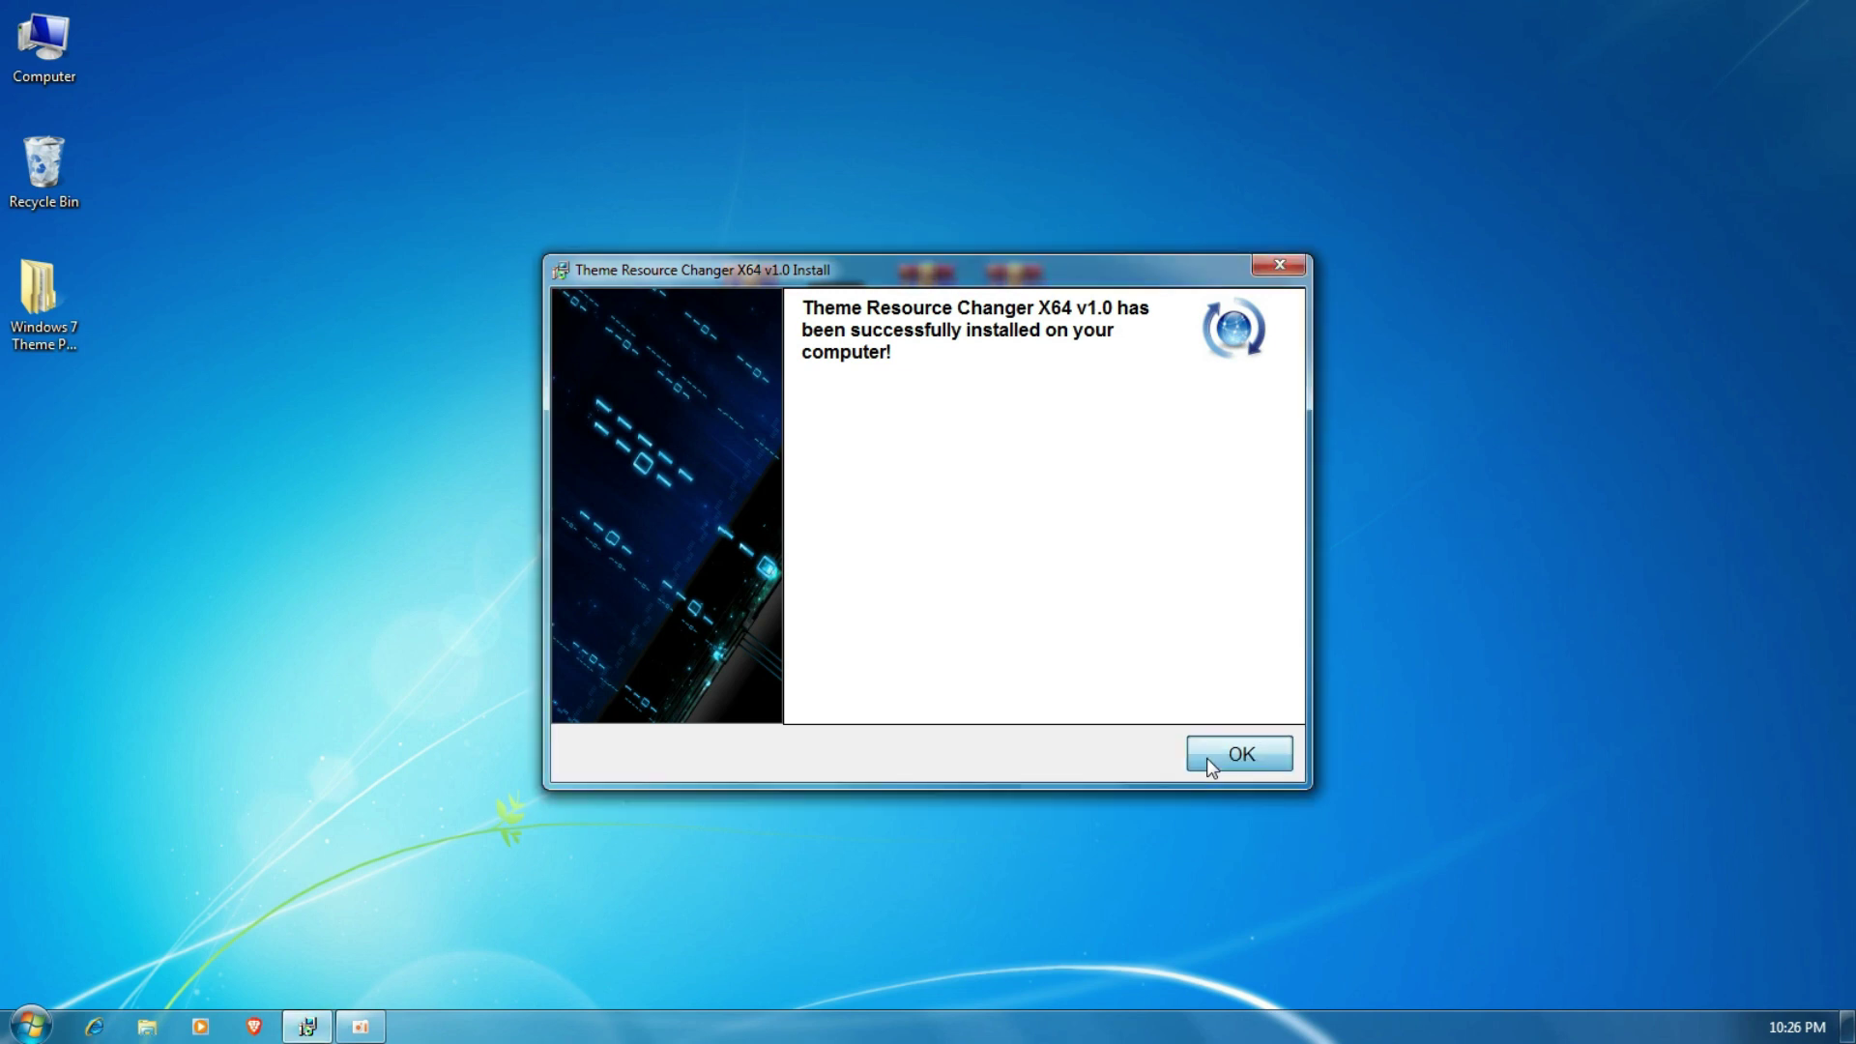
{"action": "left_click", "coordinate": [1207, 758]}
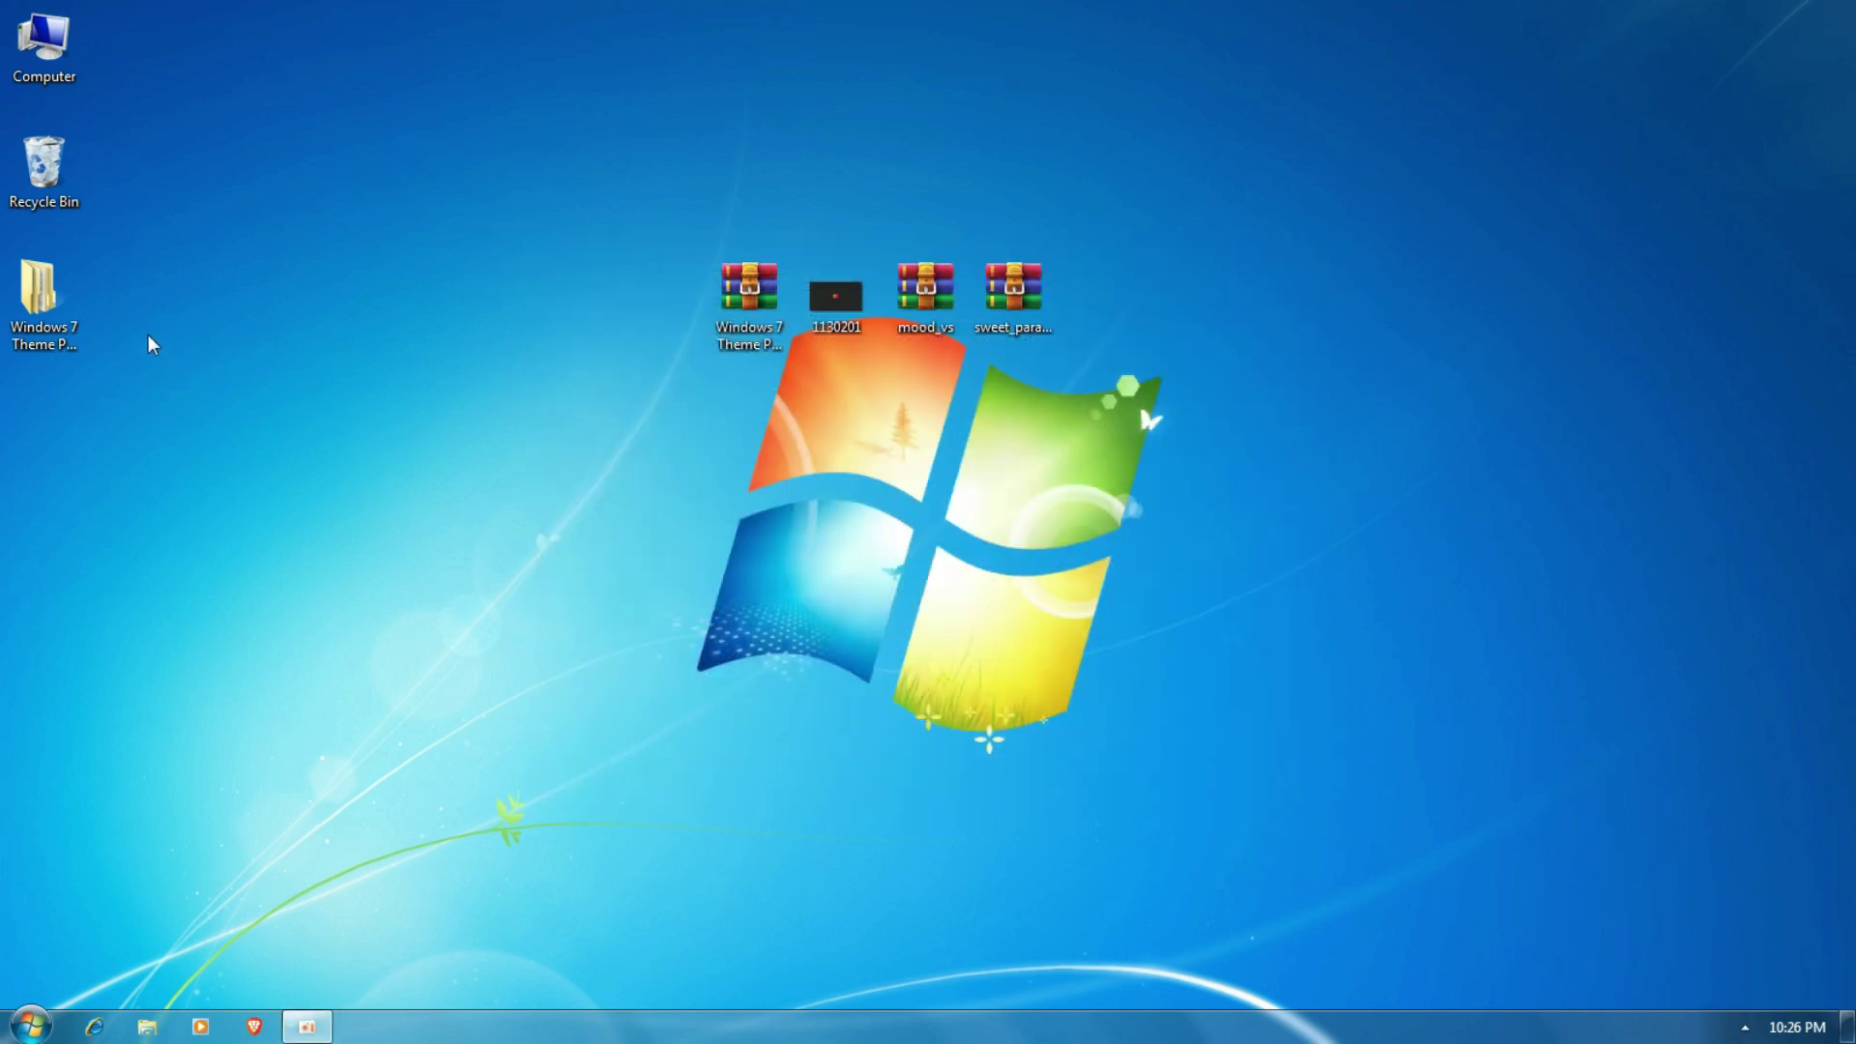
Launch UniversalThemePatcher-x64 from the Universal Theme Patcher folder inside the extracted Windows 7 Theme Patcher folders
{"action": "double_click", "coordinate": [79, 308]}
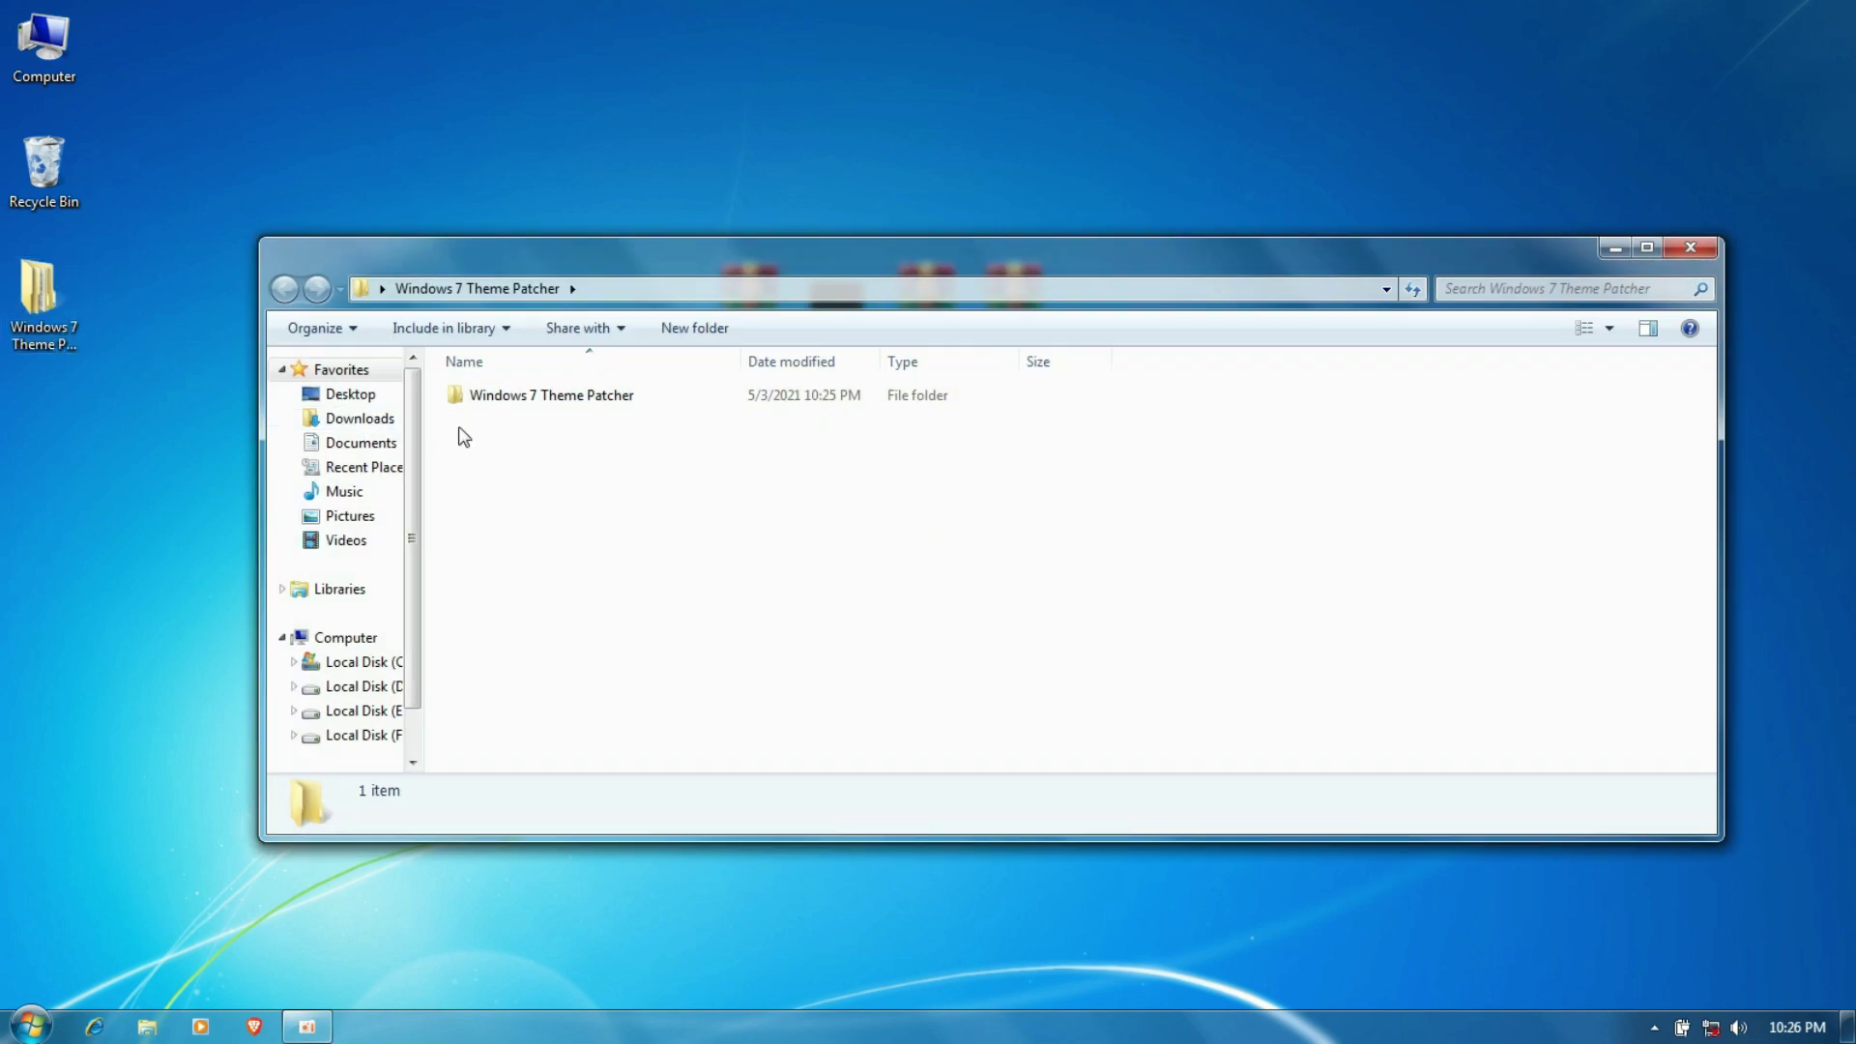
{"action": "double_click", "coordinate": [486, 401]}
{"action": "left_click", "coordinate": [491, 404]}
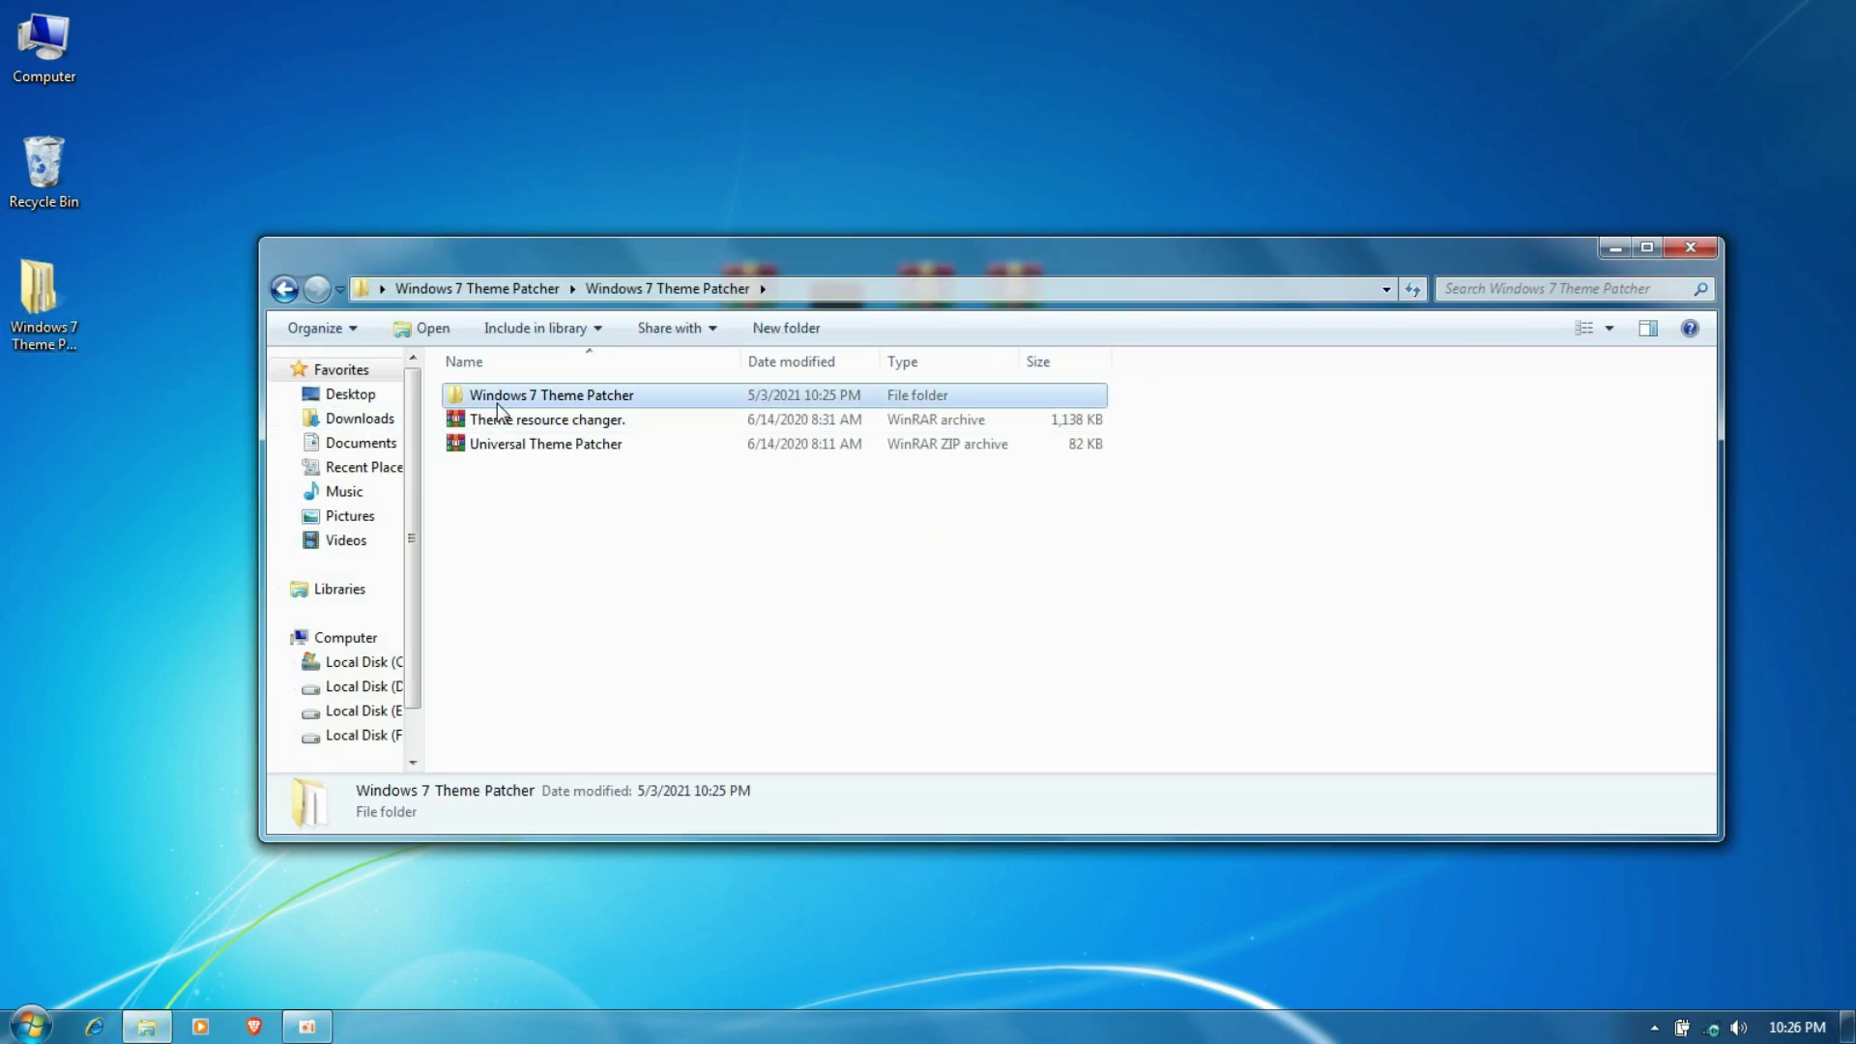
{"action": "double_click", "coordinate": [492, 406]}
{"action": "left_click", "coordinate": [580, 447]}
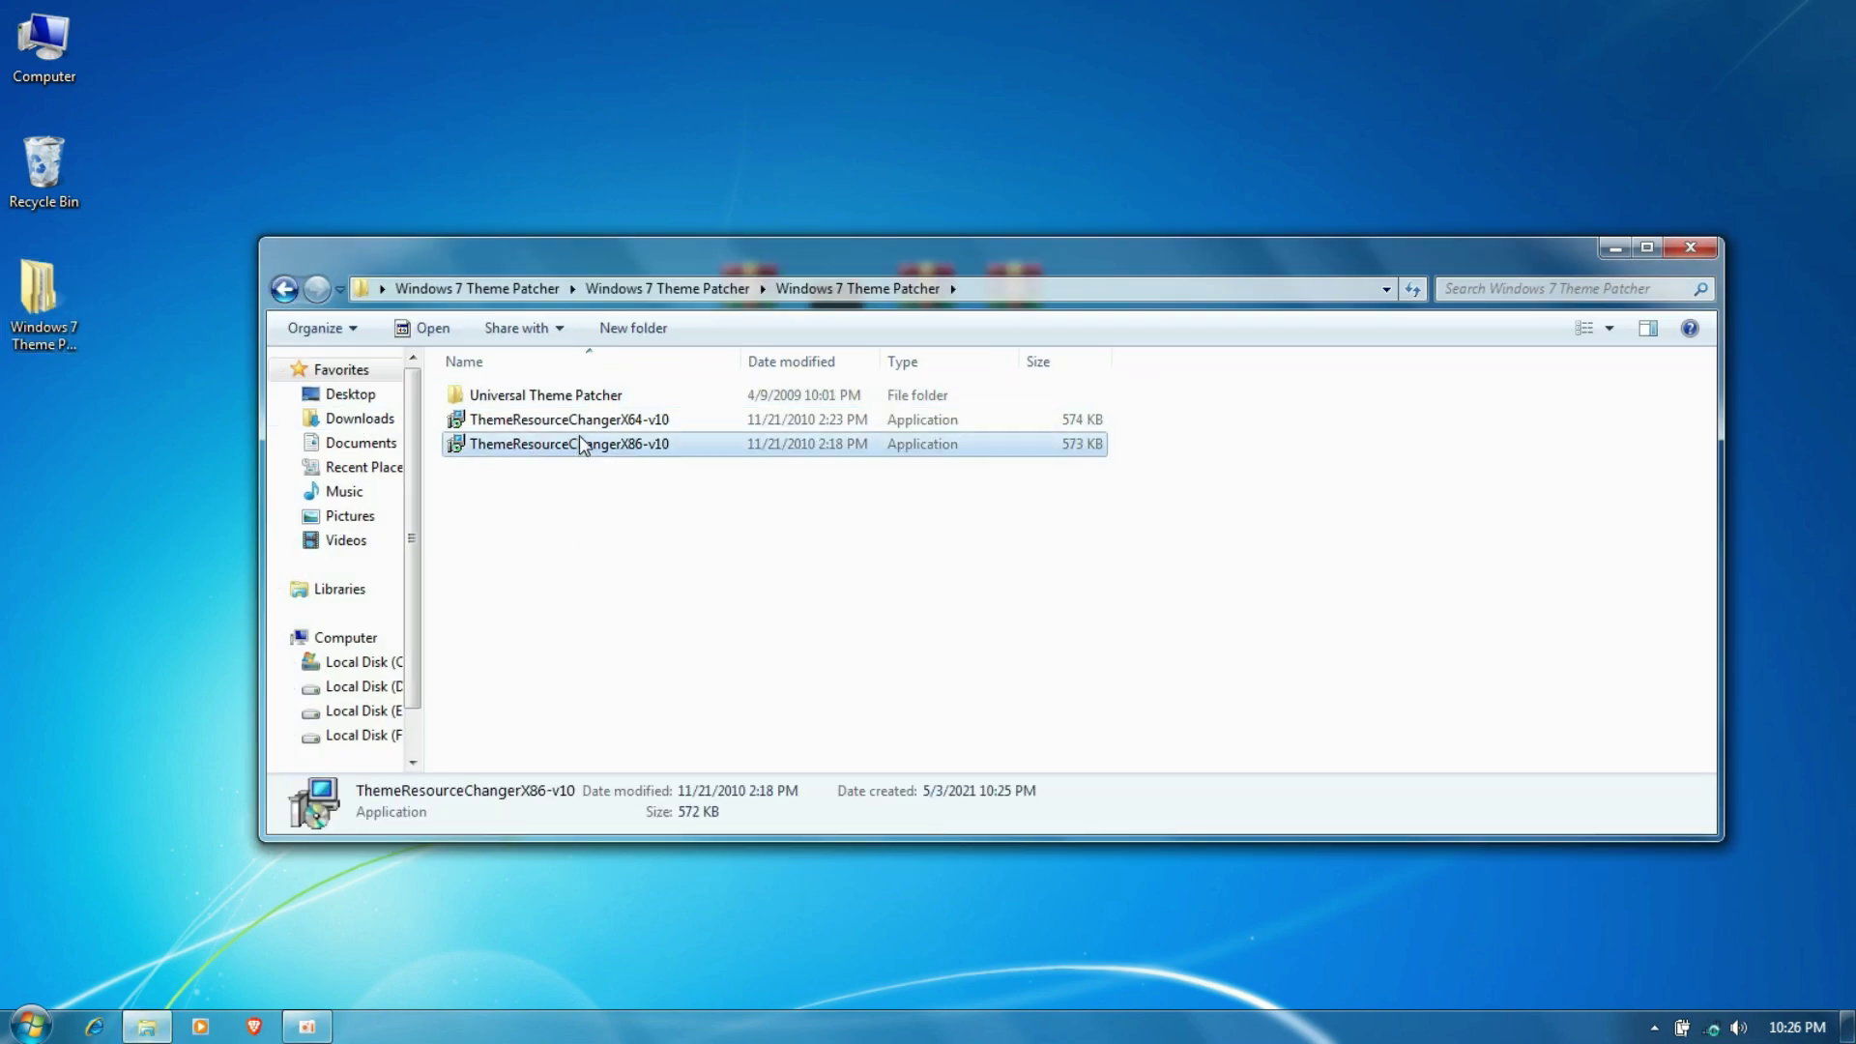
{"action": "double_click", "coordinate": [572, 395]}
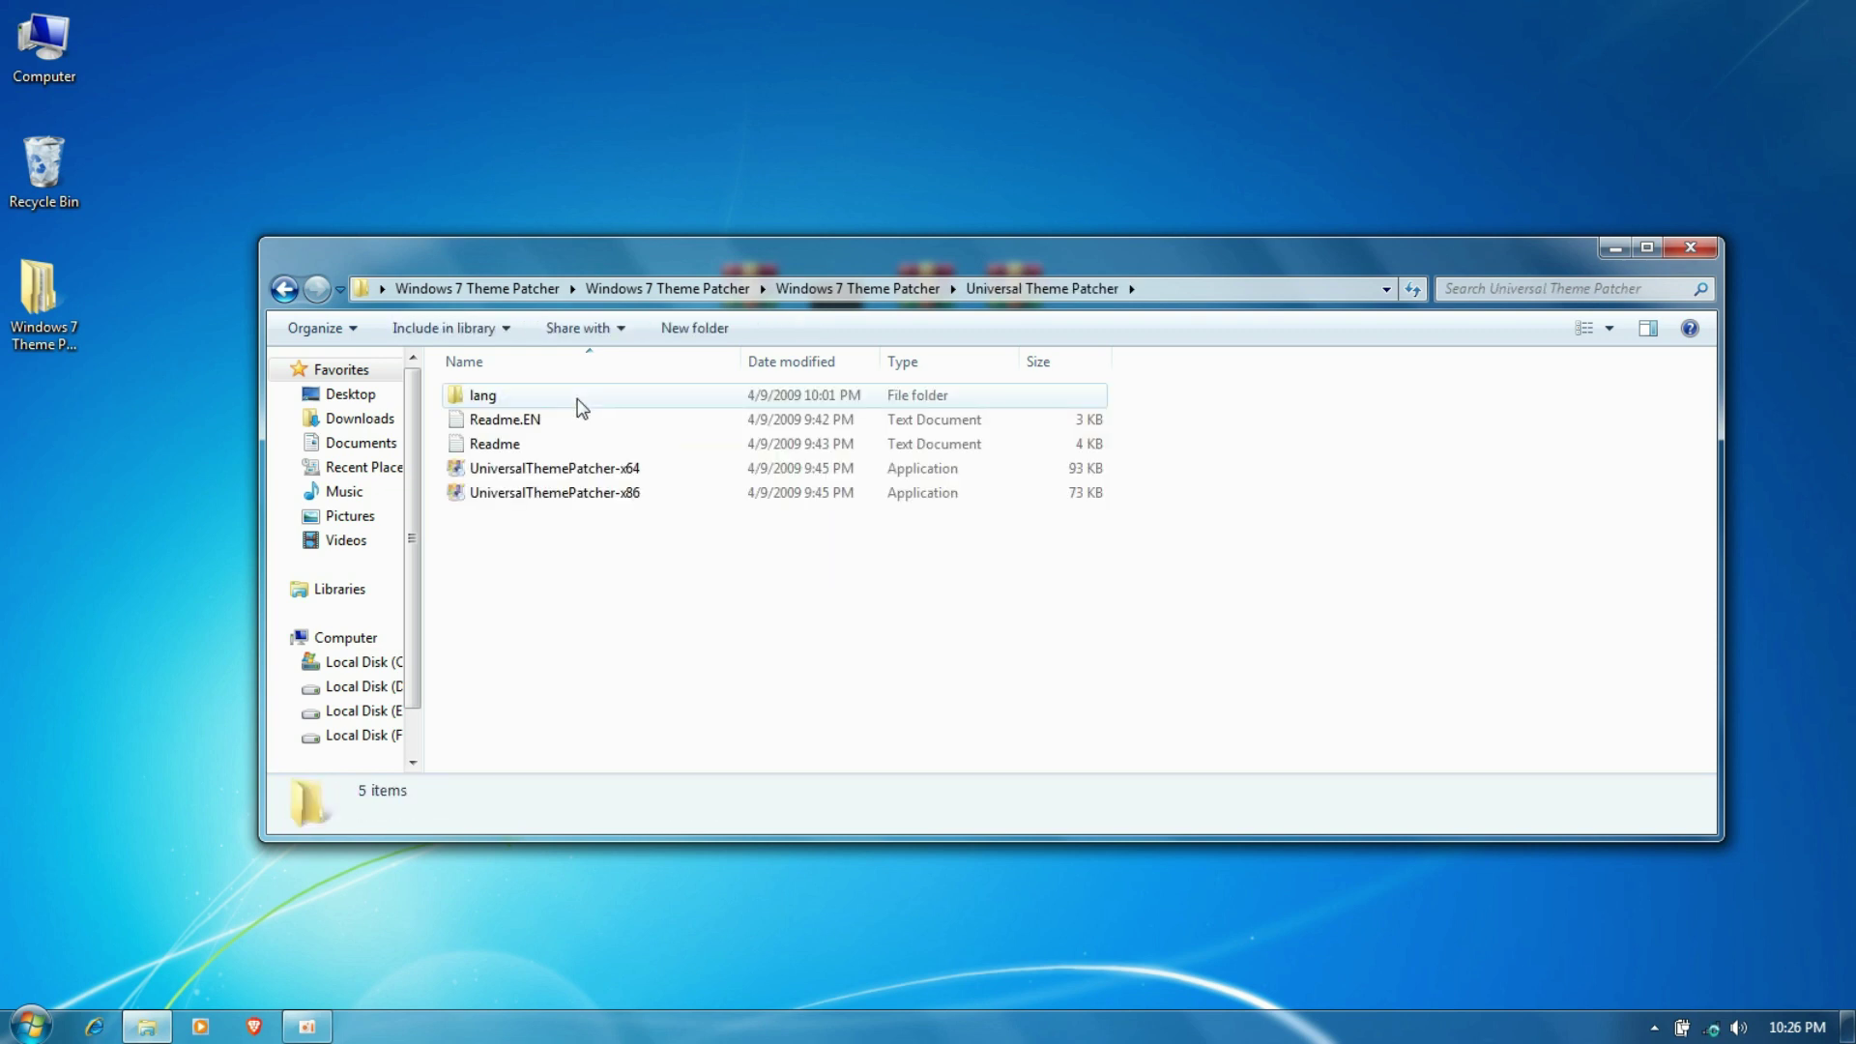
{"action": "left_click", "coordinate": [588, 472]}
{"action": "left_click", "coordinate": [592, 495]}
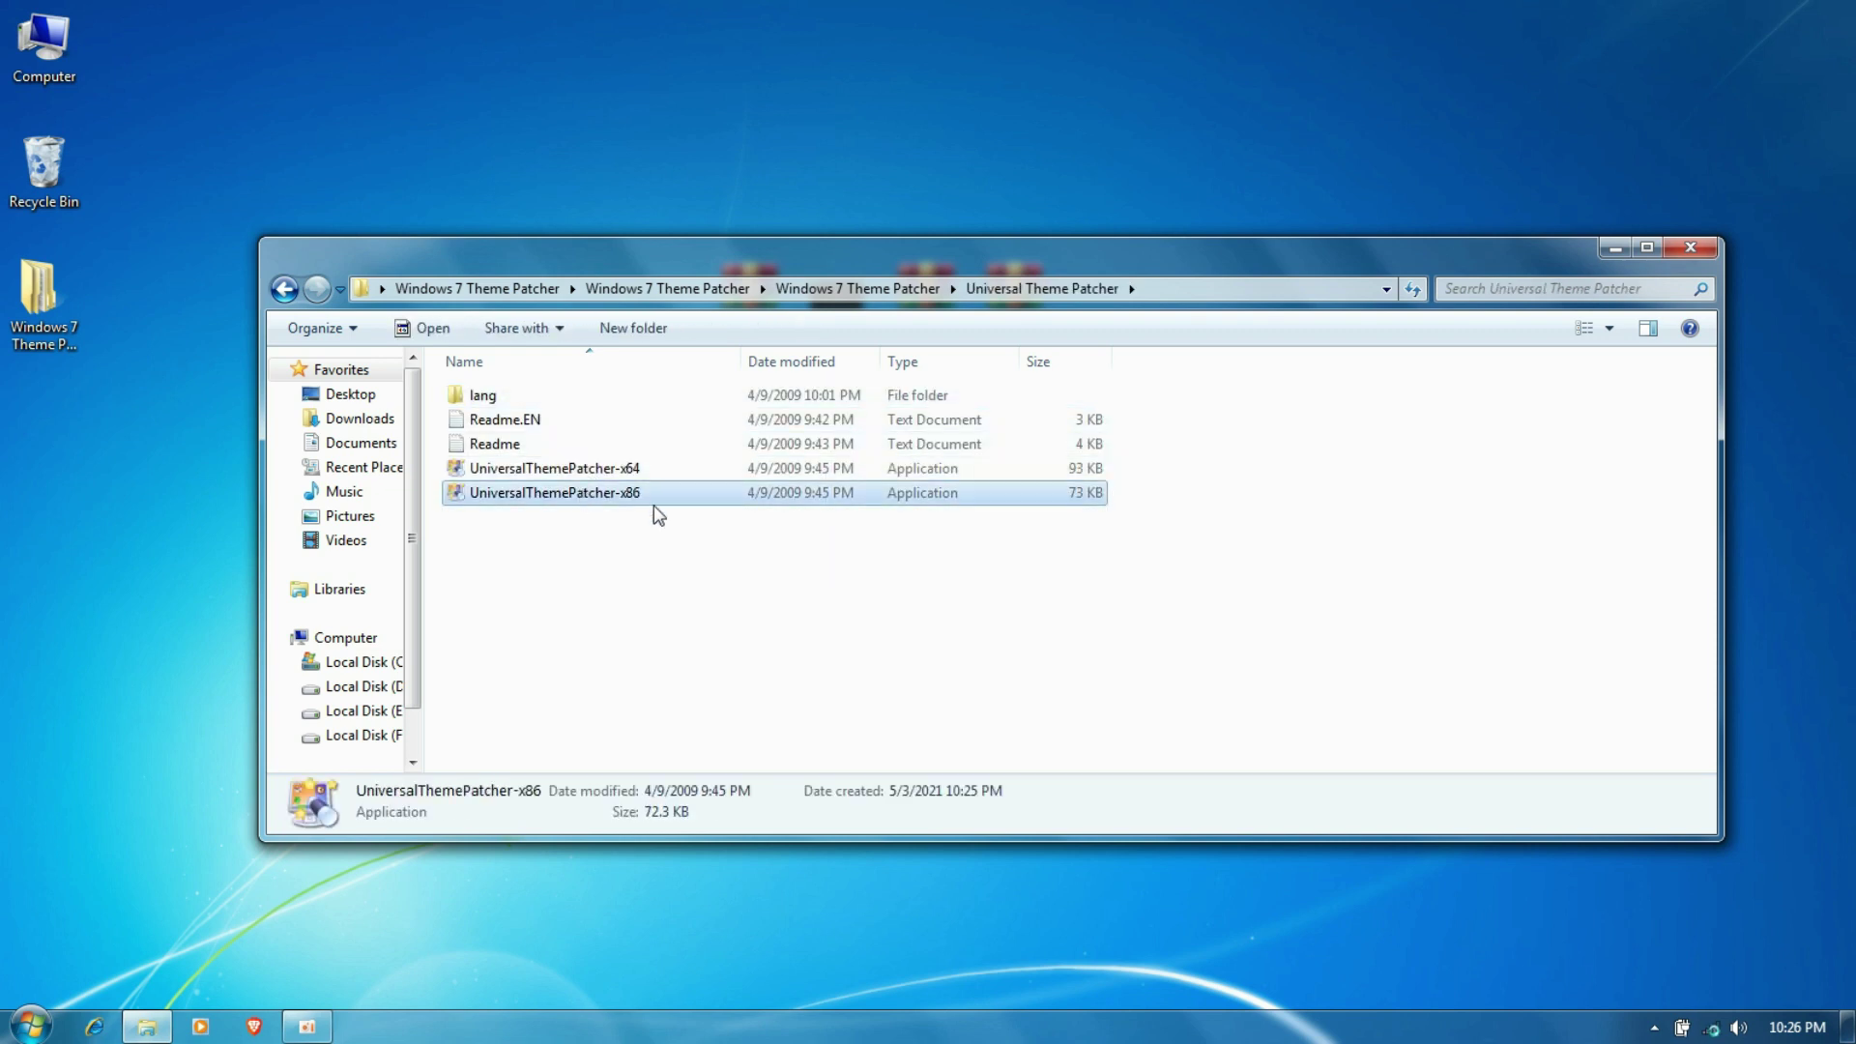
{"action": "double_click", "coordinate": [638, 470]}
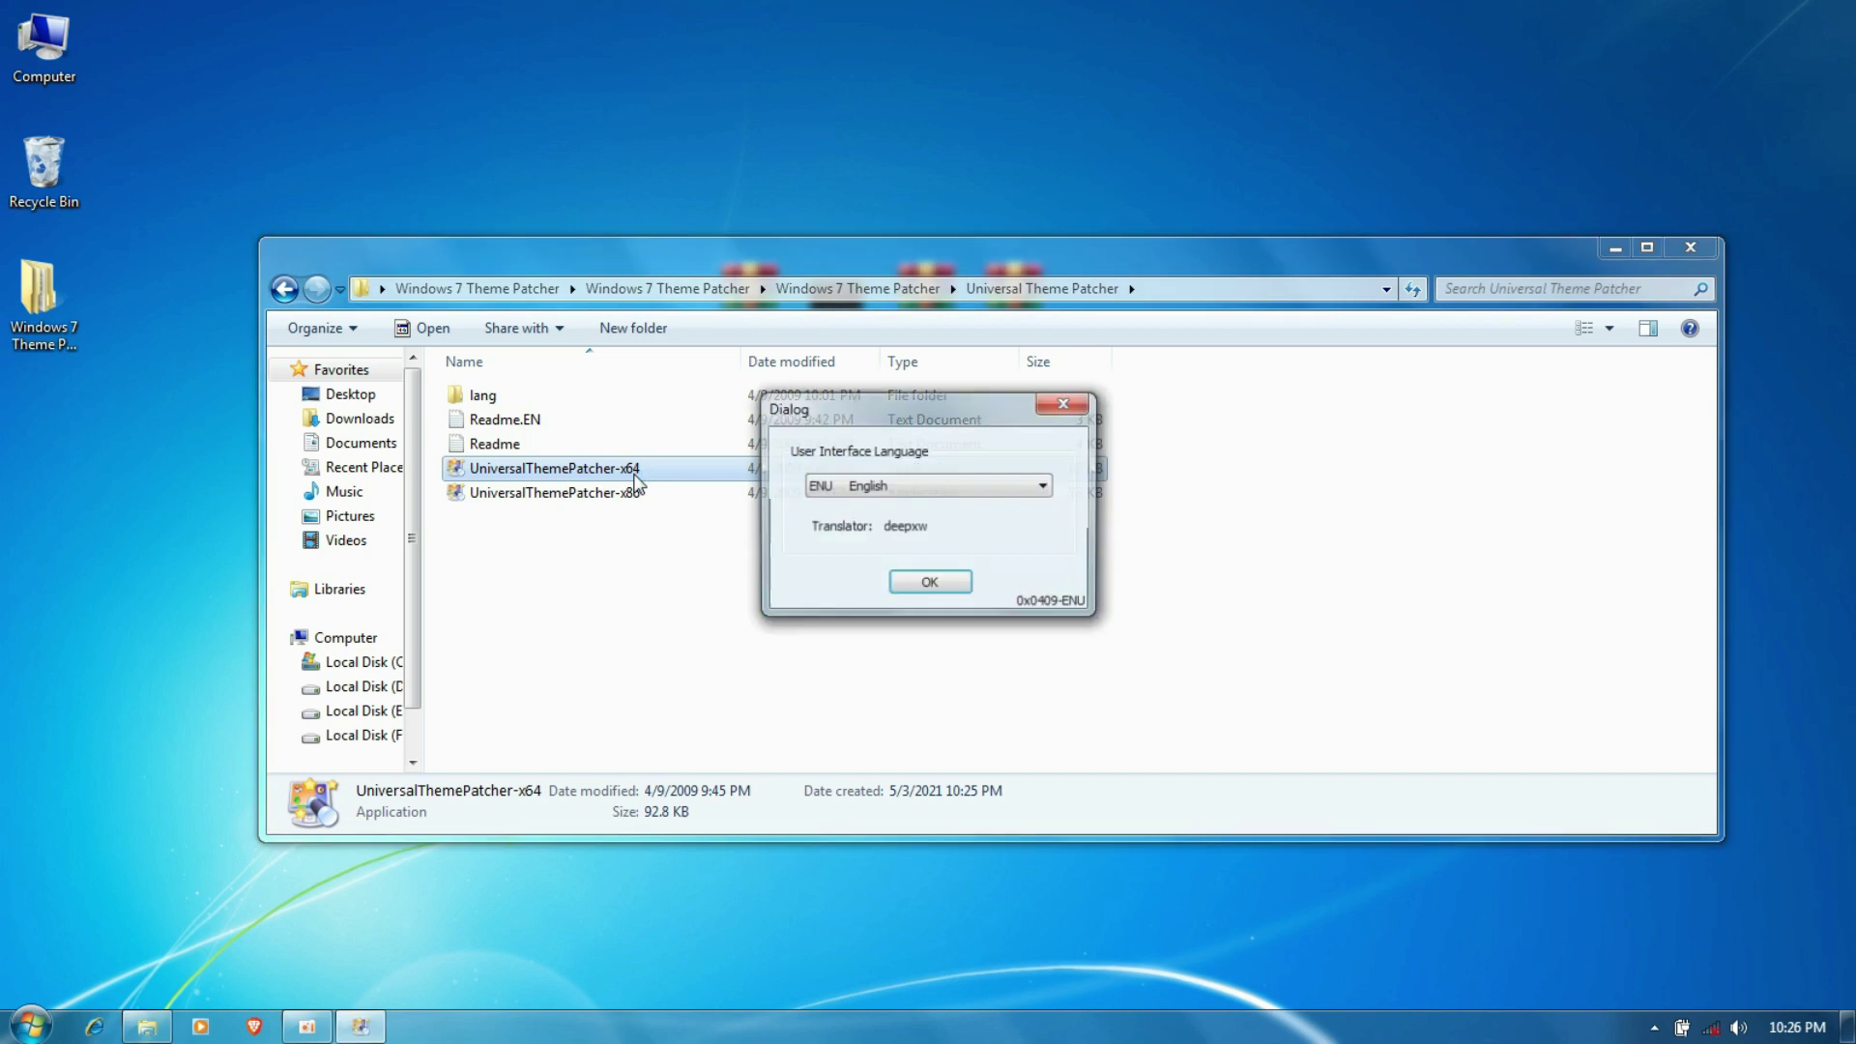
Patch themeservice.dll, themeui.dll and uxtheme.dll with Universal Theme Patcher in English, and restart the computer
{"action": "left_click", "coordinate": [903, 585]}
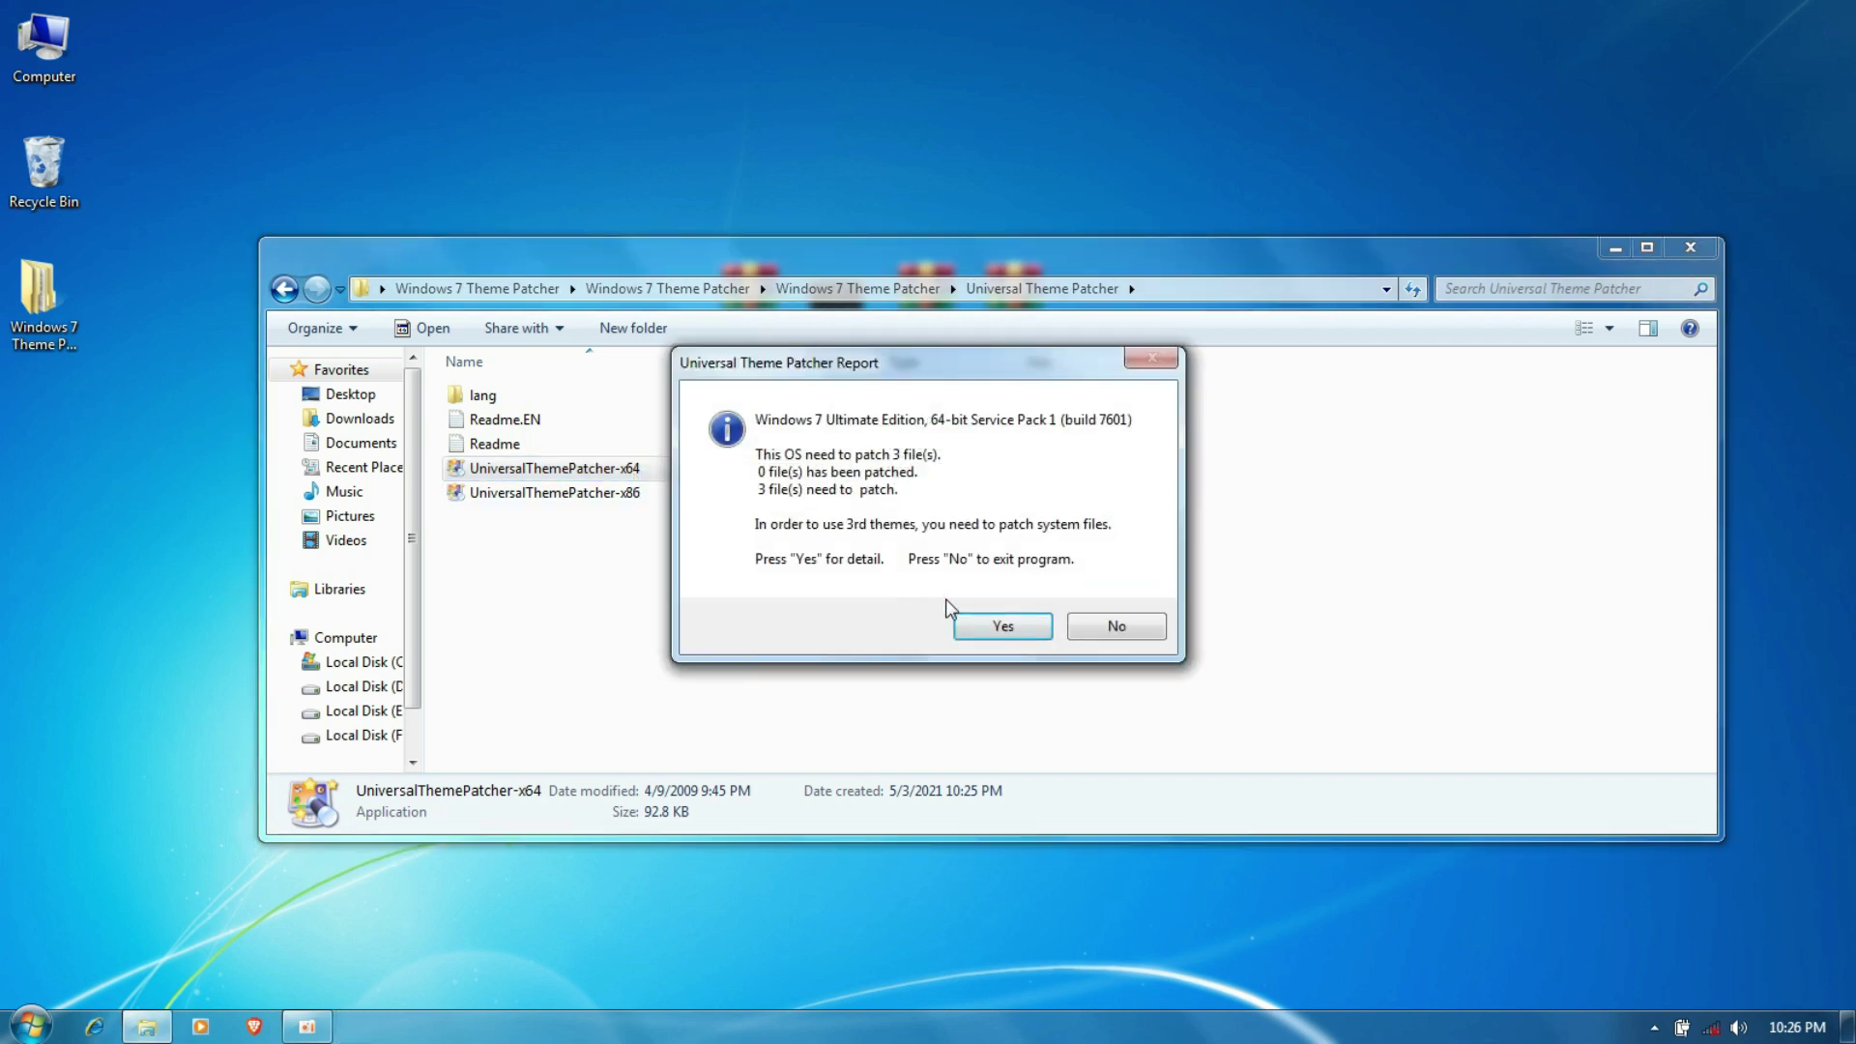
{"action": "left_click", "coordinate": [979, 623]}
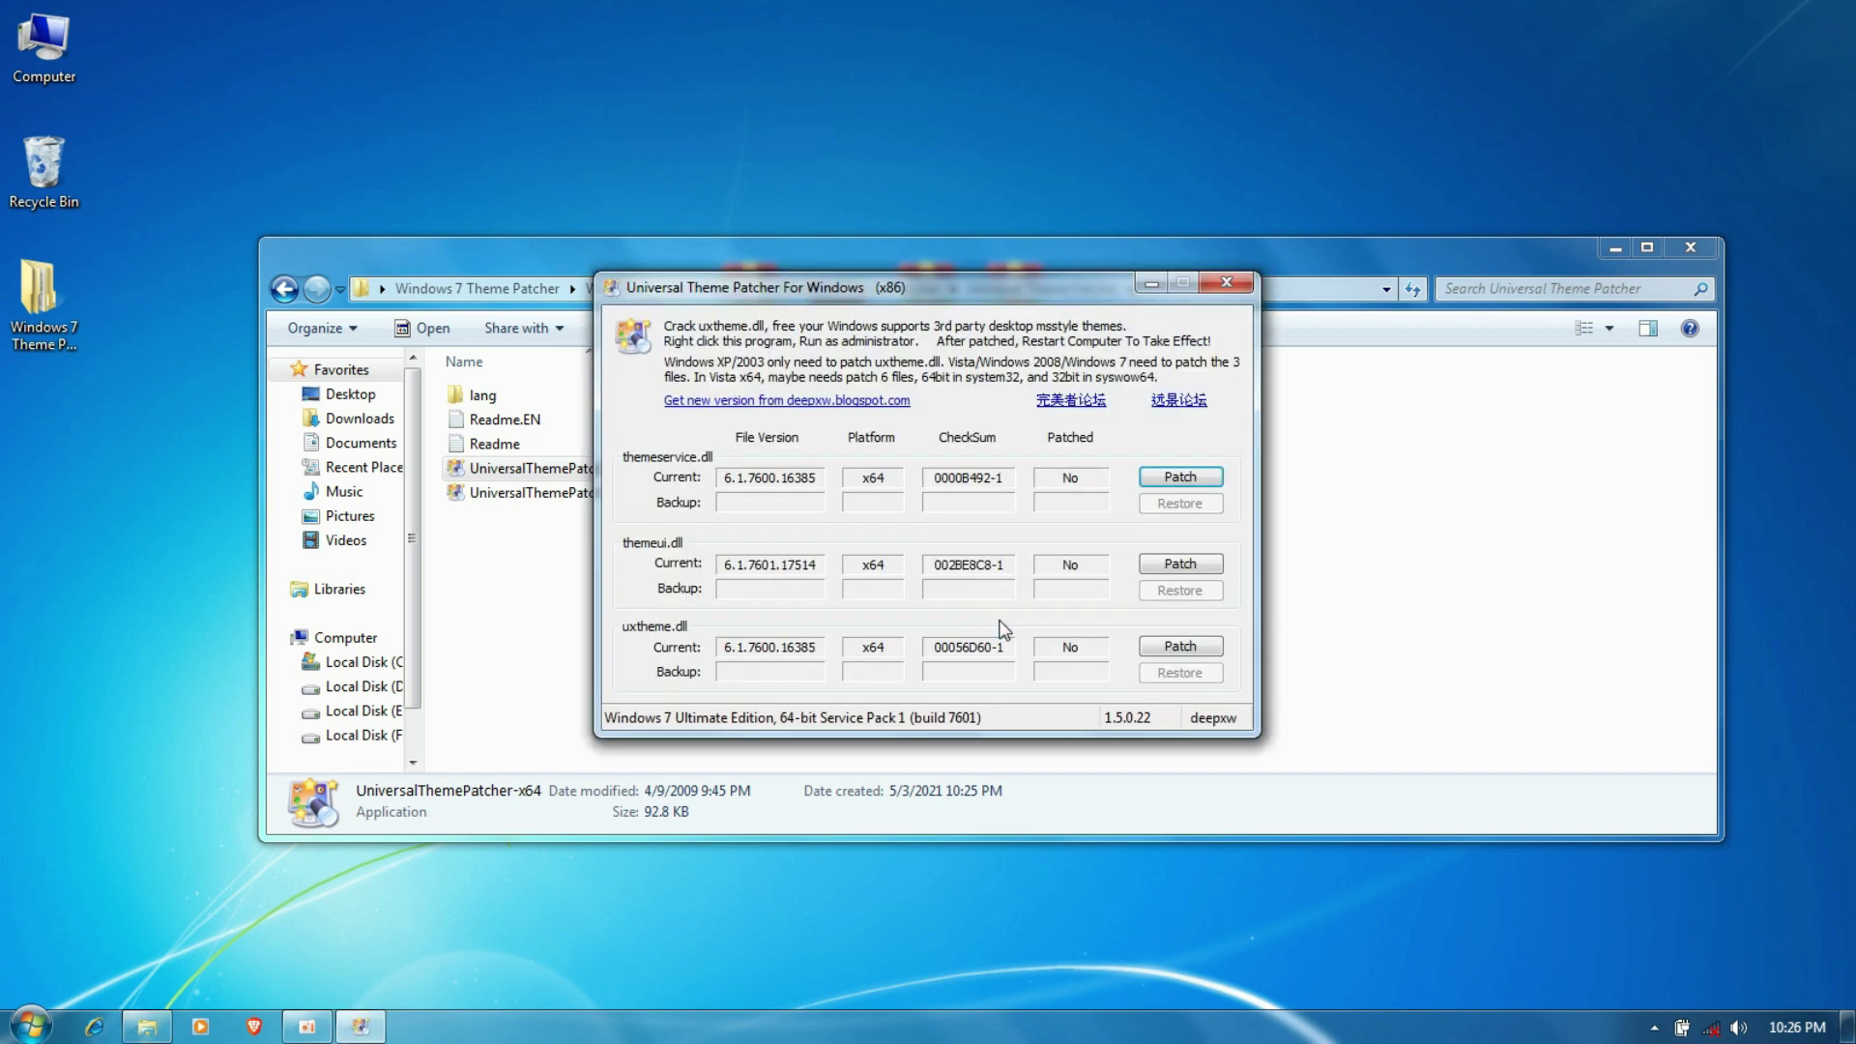
{"action": "left_click", "coordinate": [1163, 480]}
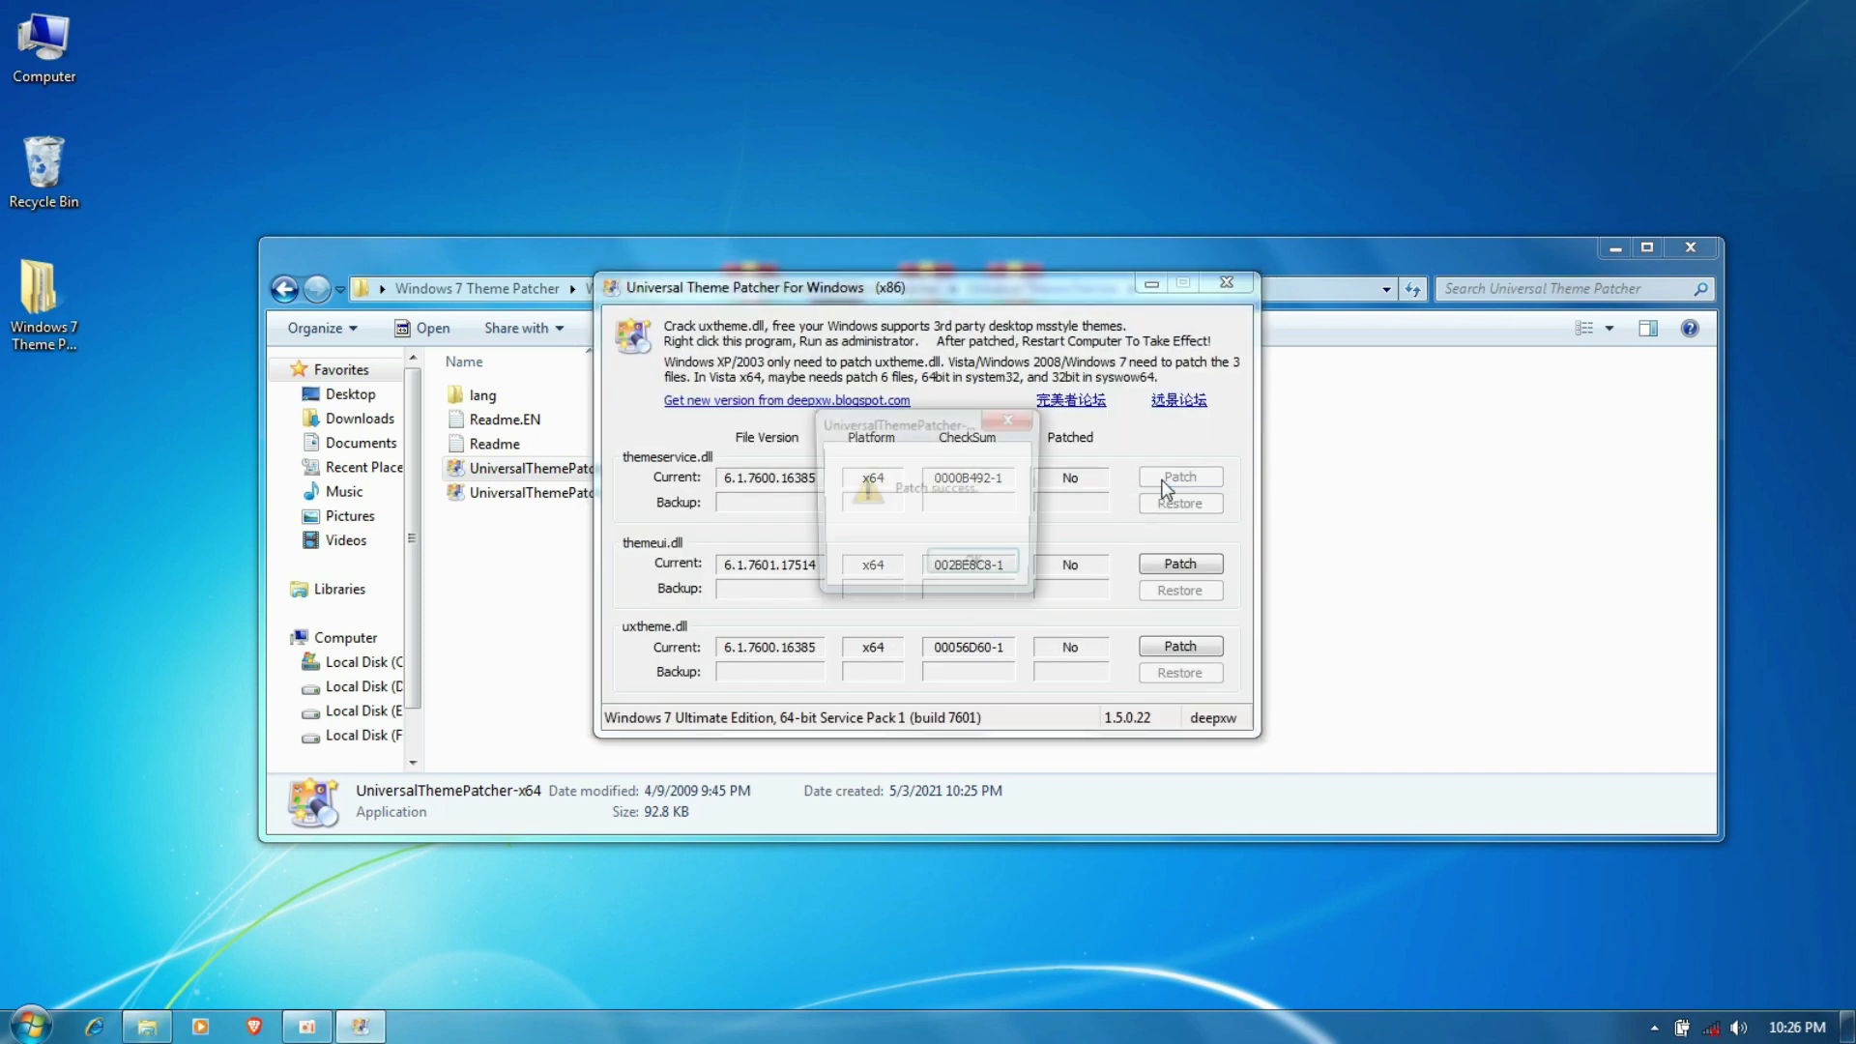
{"action": "left_click", "coordinate": [977, 566]}
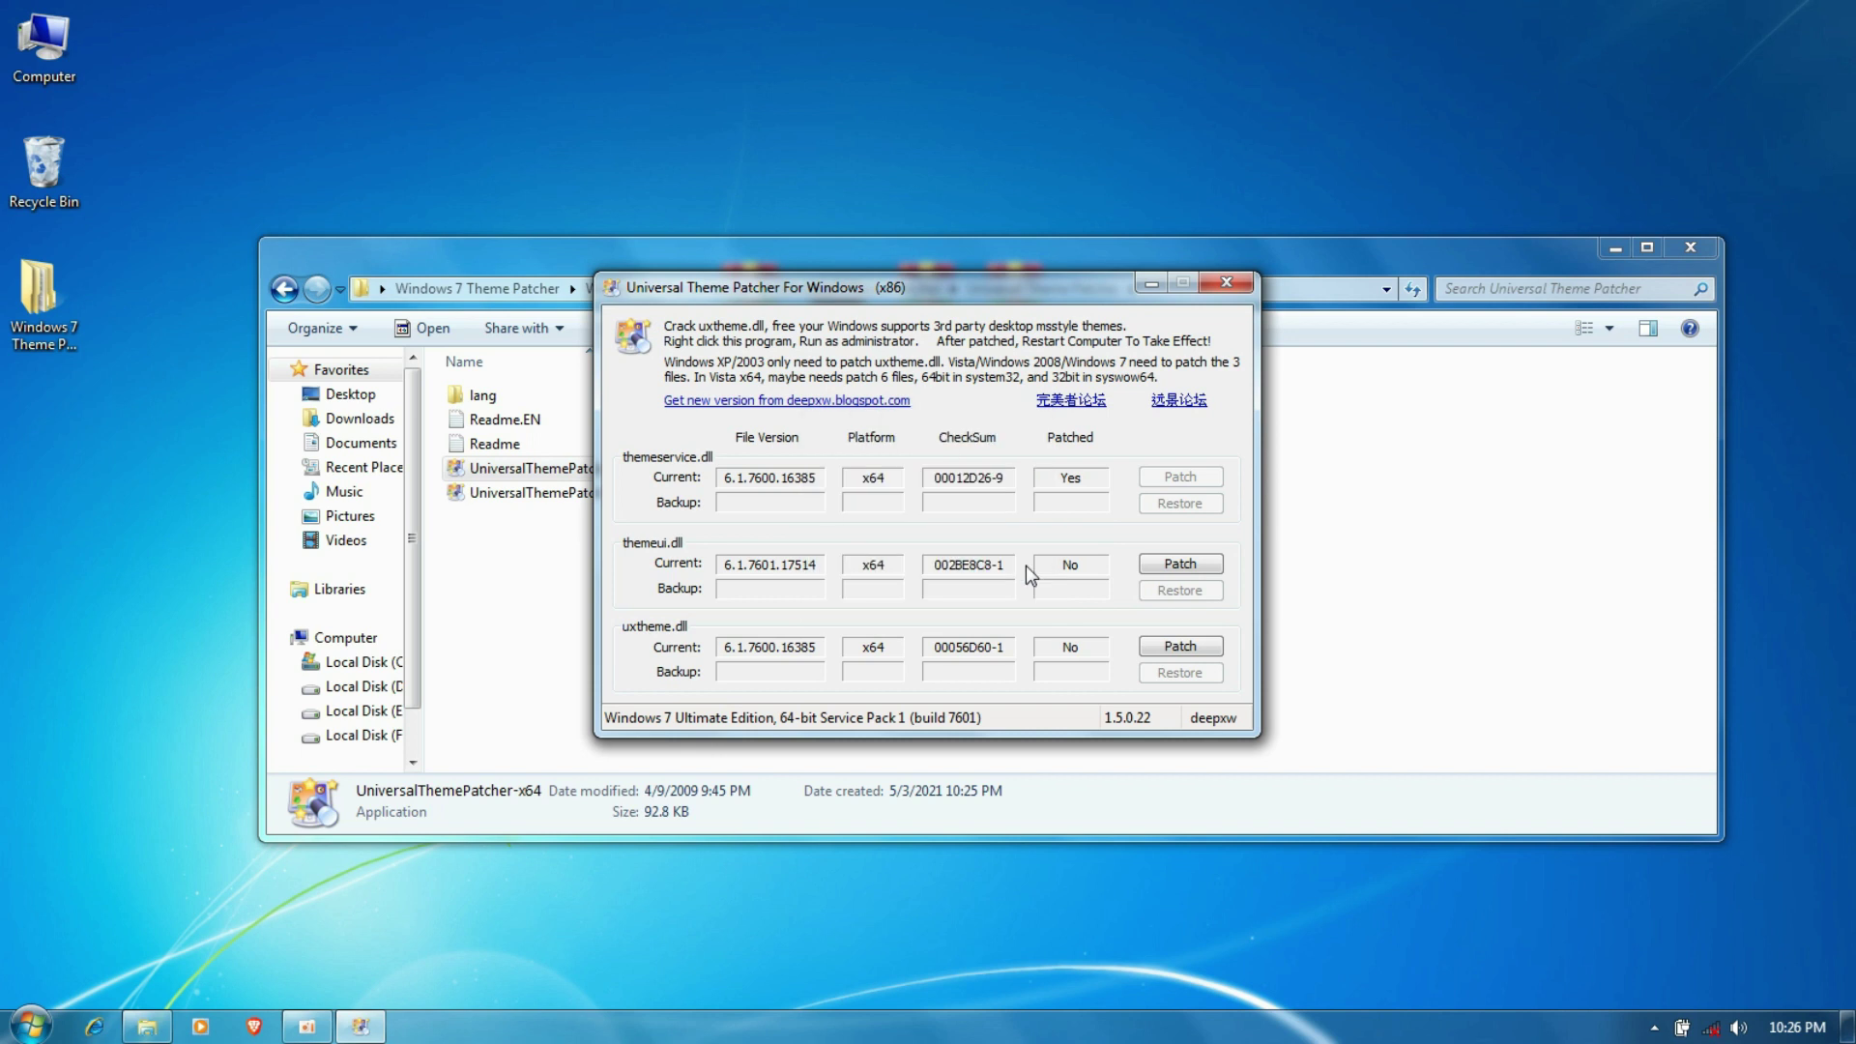
{"action": "left_click", "coordinate": [1151, 568]}
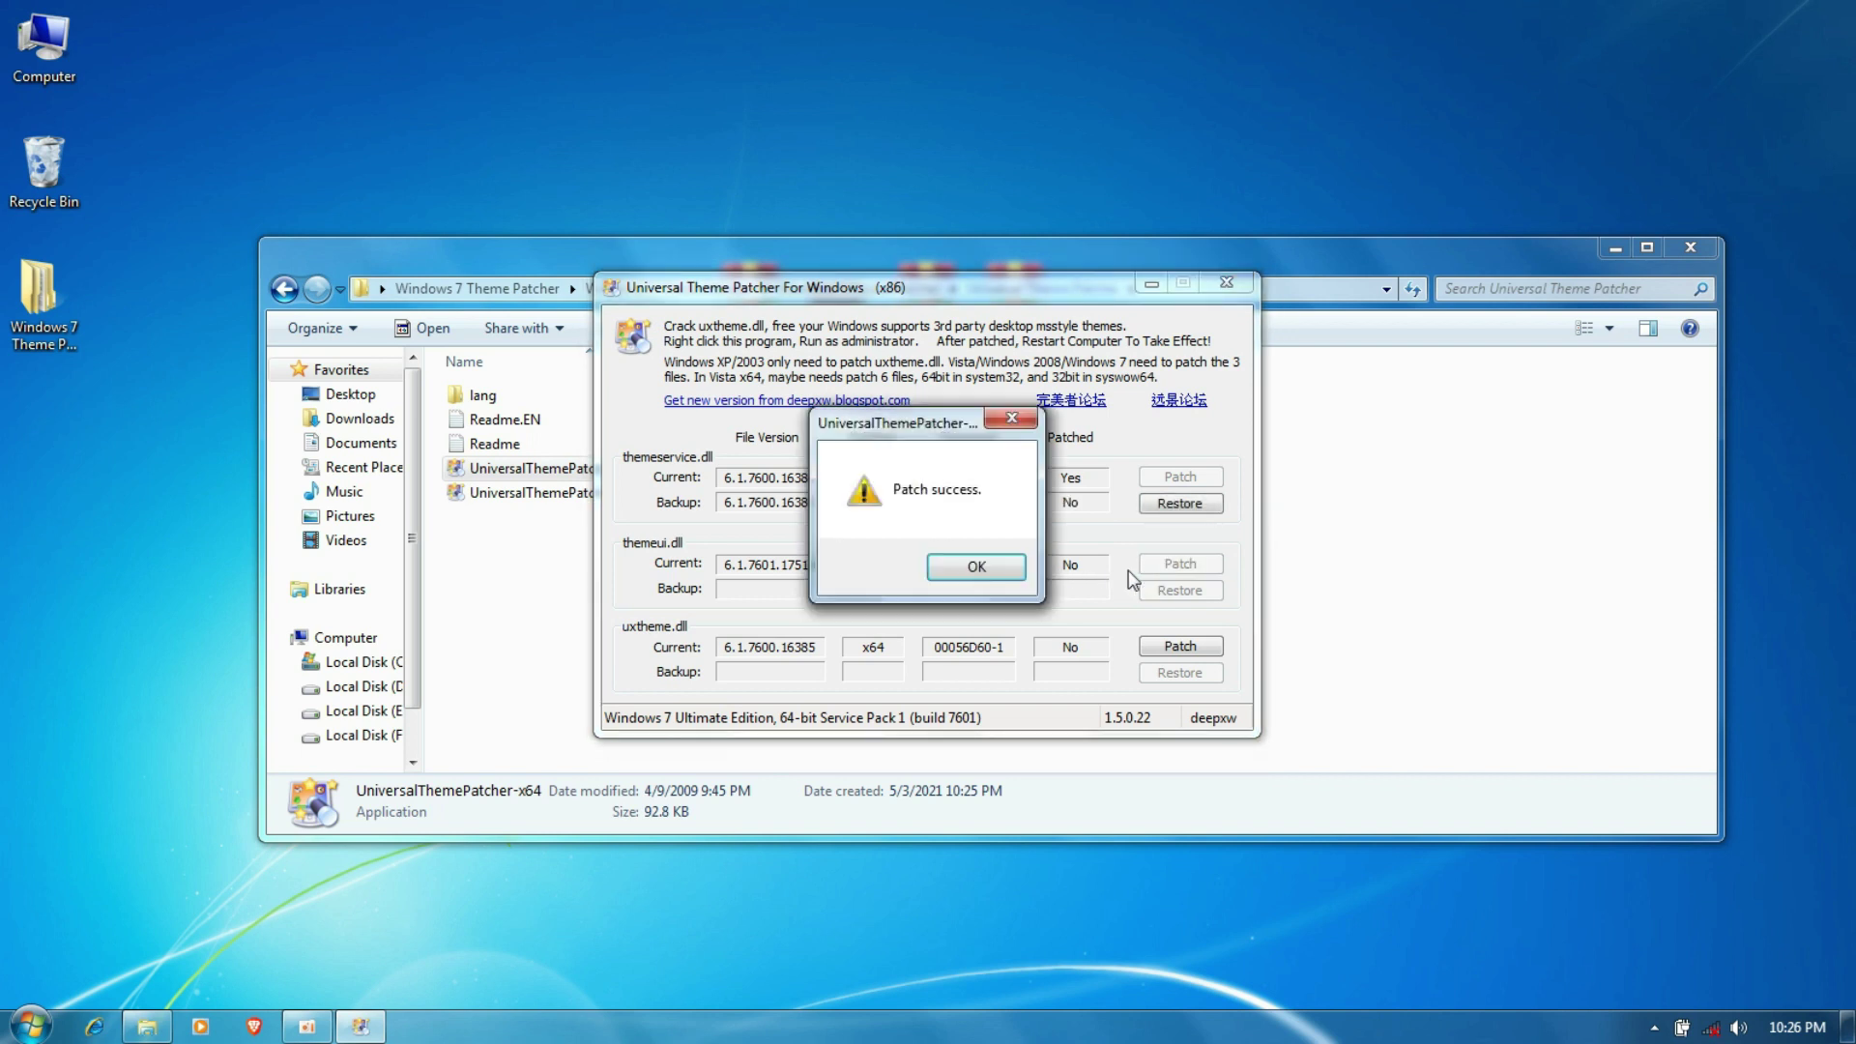
{"action": "left_click", "coordinate": [1019, 570]}
{"action": "left_click", "coordinate": [1163, 644]}
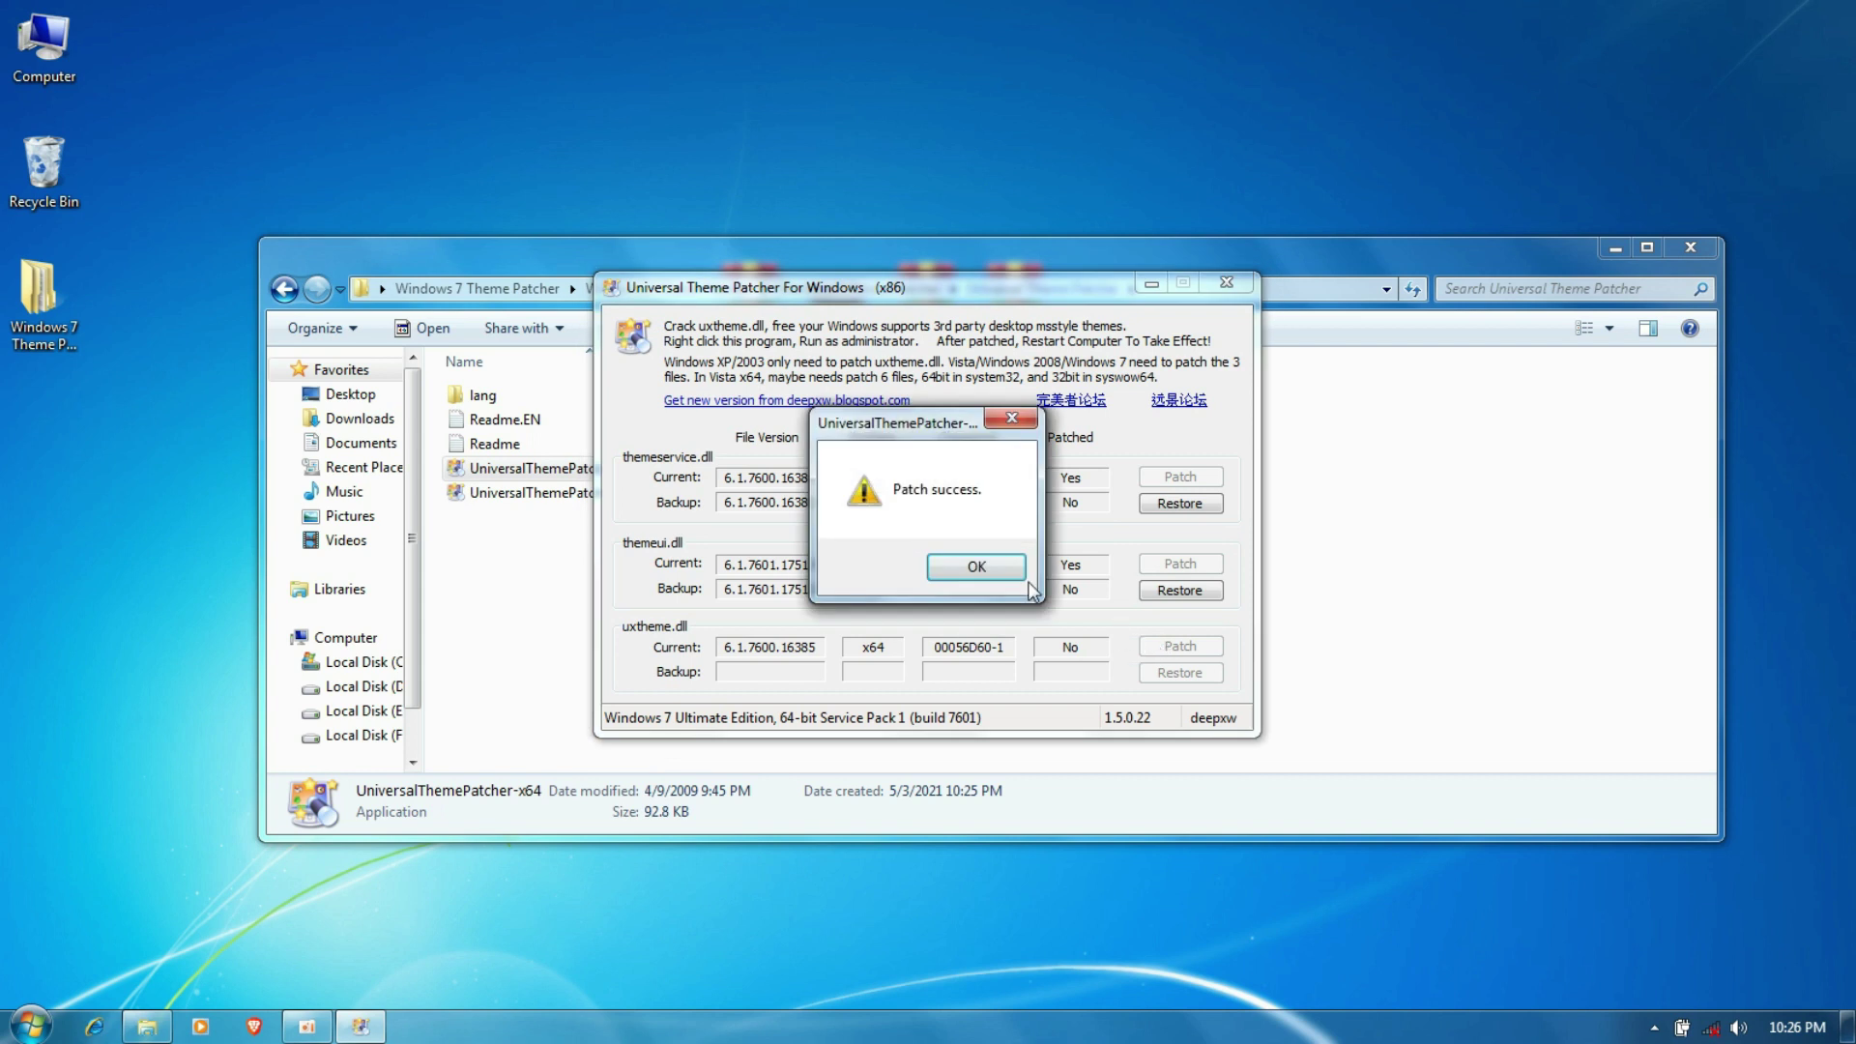
{"action": "left_click", "coordinate": [1009, 571]}
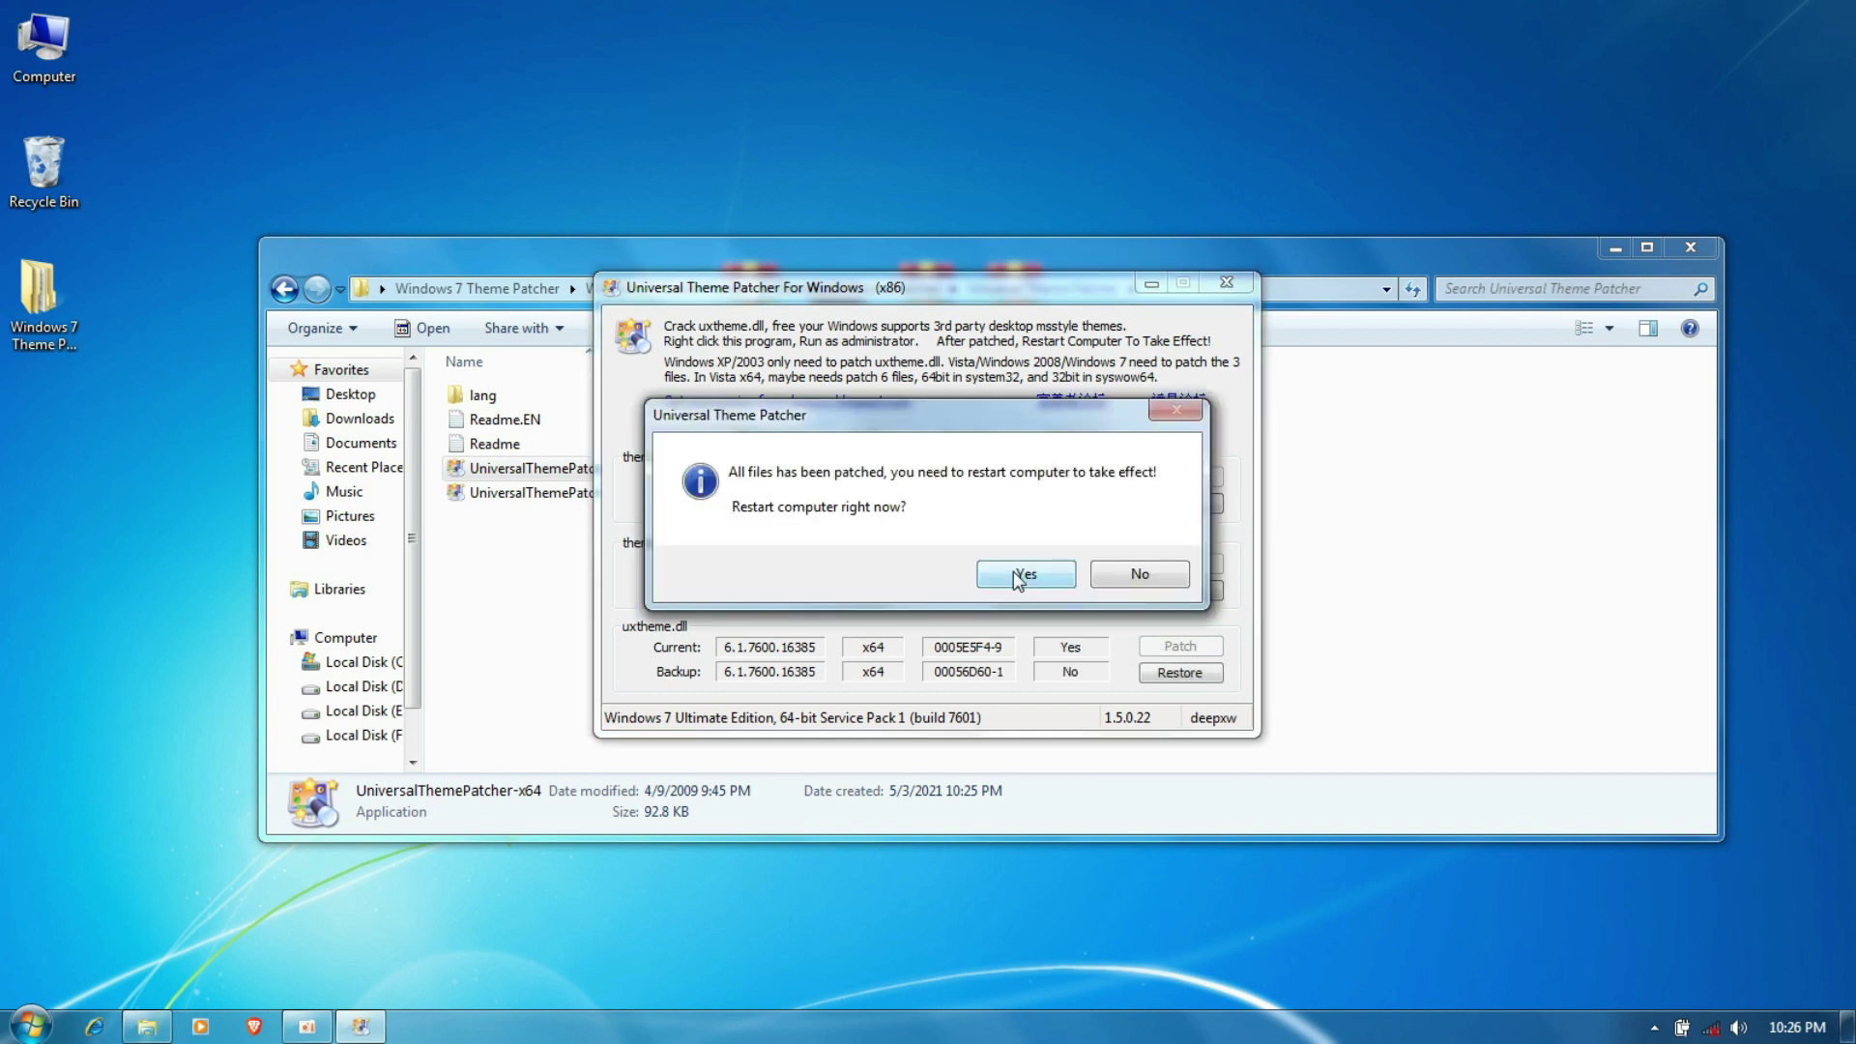
{"action": "left_click", "coordinate": [1045, 578]}
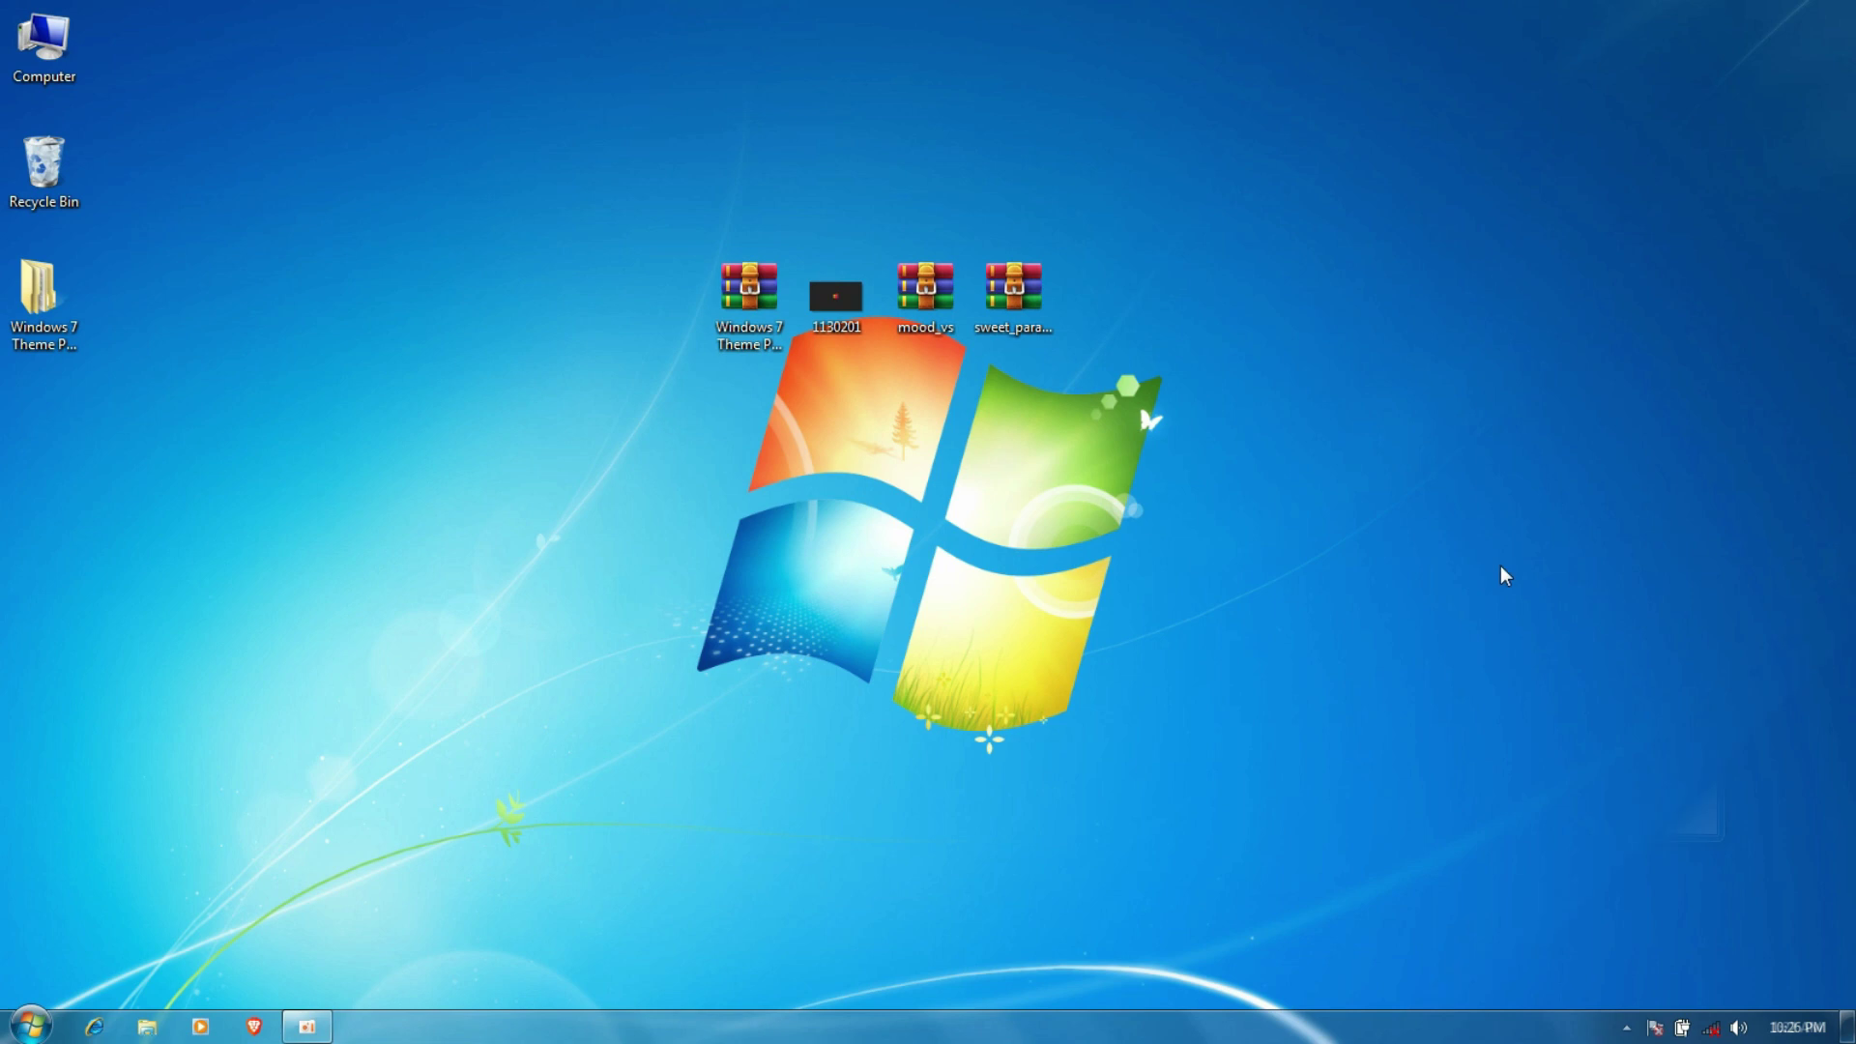
Set the 1130201 image on the desktop as the desktop background
{"action": "right_click", "coordinate": [864, 311]}
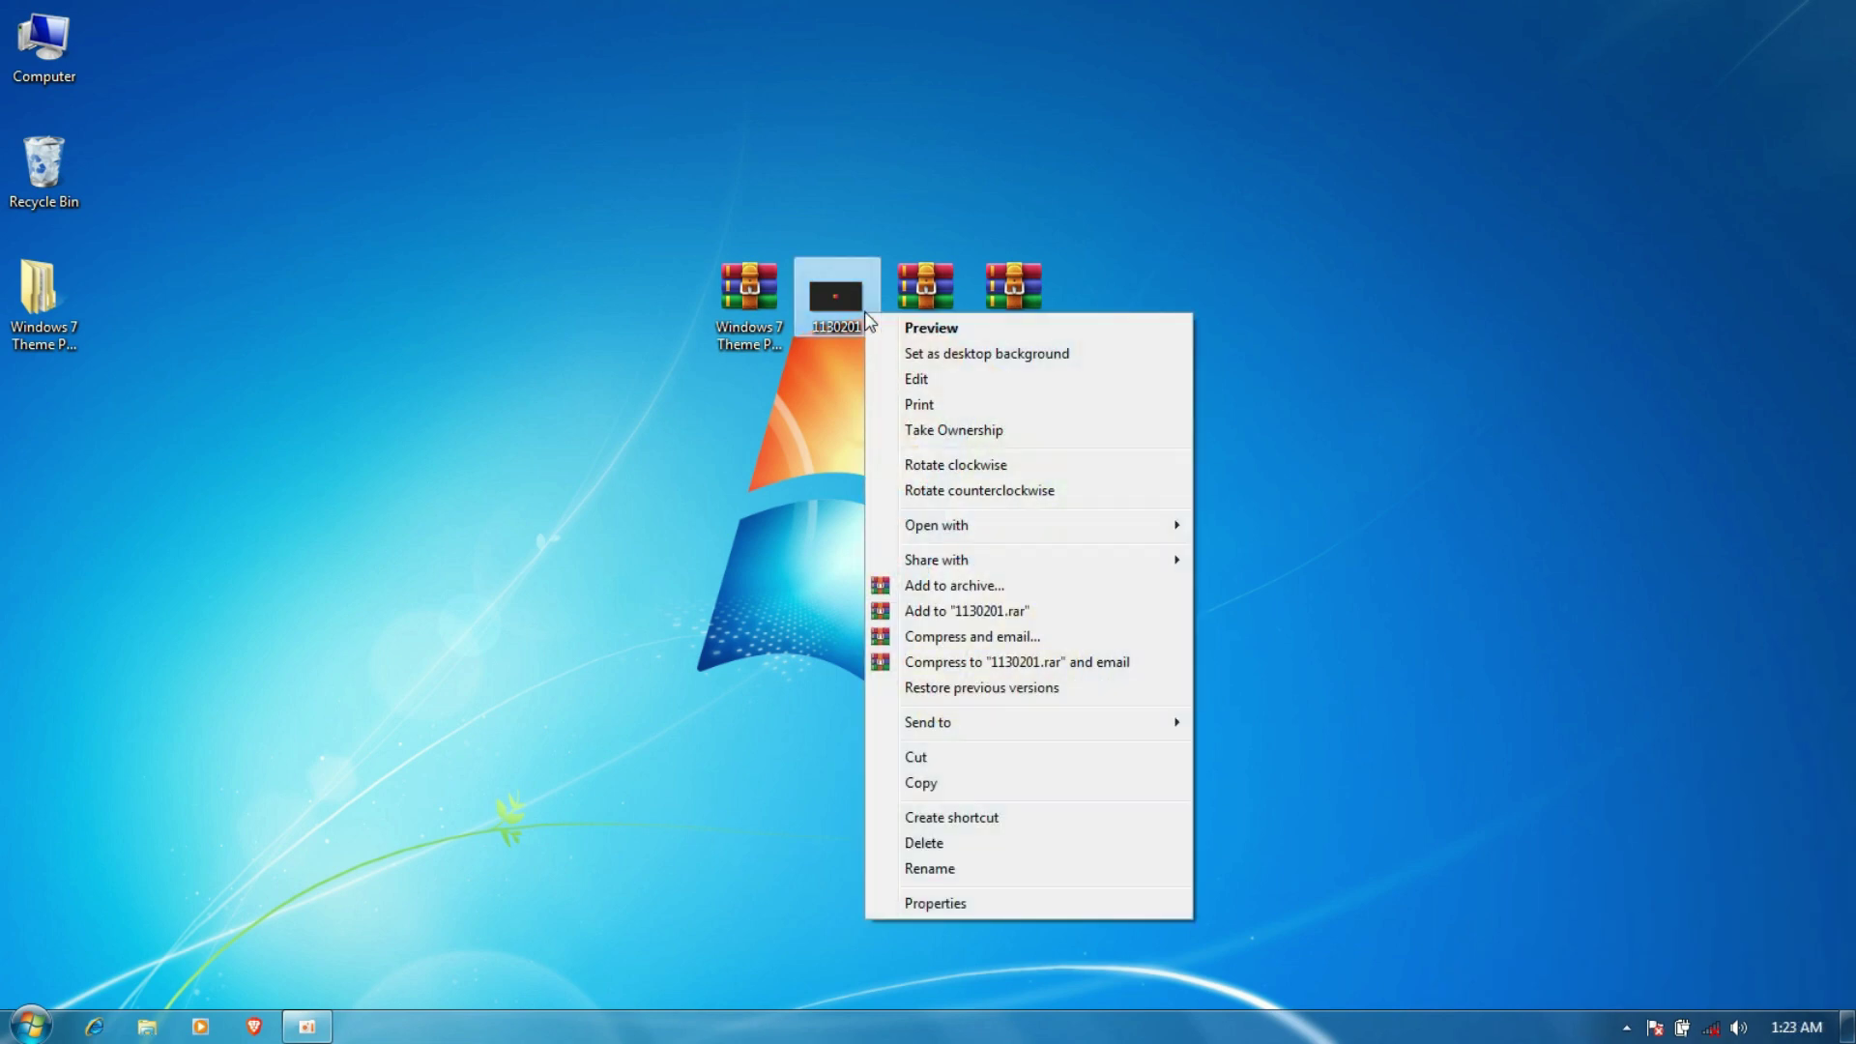
{"action": "left_click", "coordinate": [930, 356]}
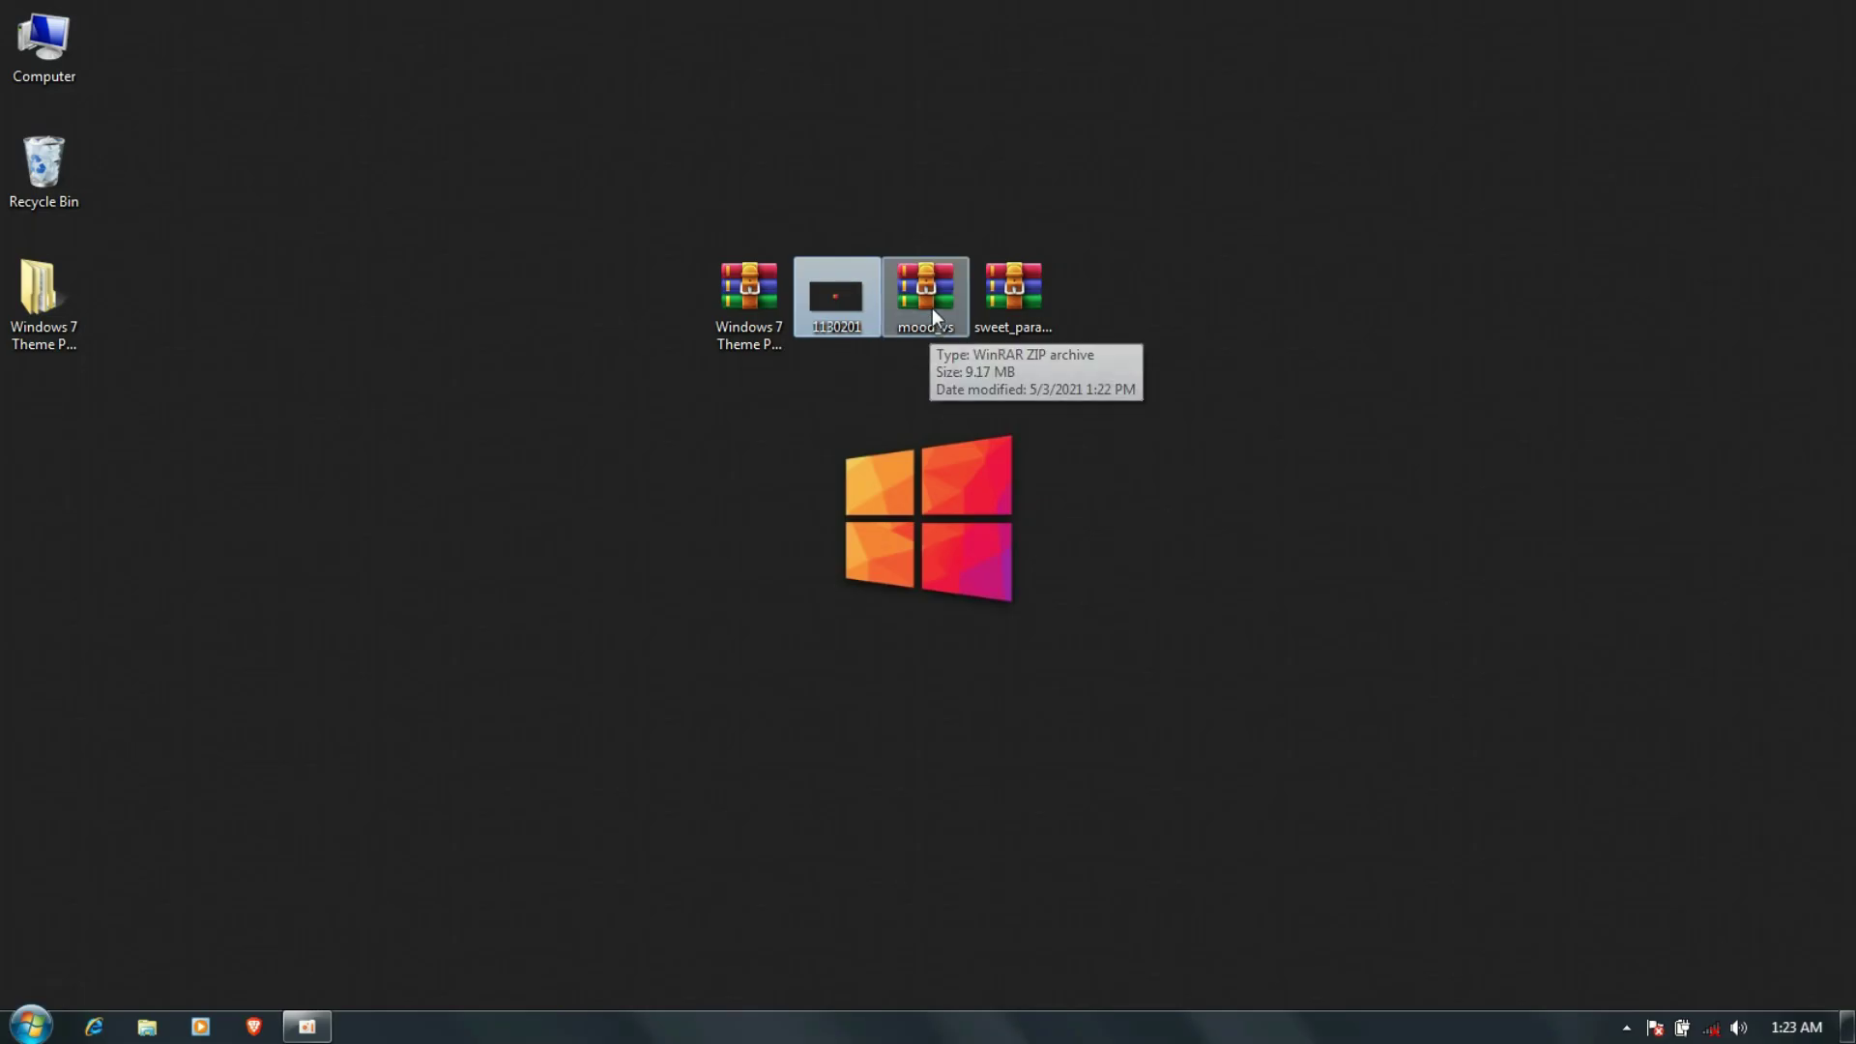
Extract the mood_vs archive to a folder of the same name on the desktop
{"action": "left_click", "coordinate": [933, 304]}
{"action": "right_click", "coordinate": [932, 300]}
{"action": "left_click", "coordinate": [989, 391]}
{"action": "left_click", "coordinate": [995, 758]}
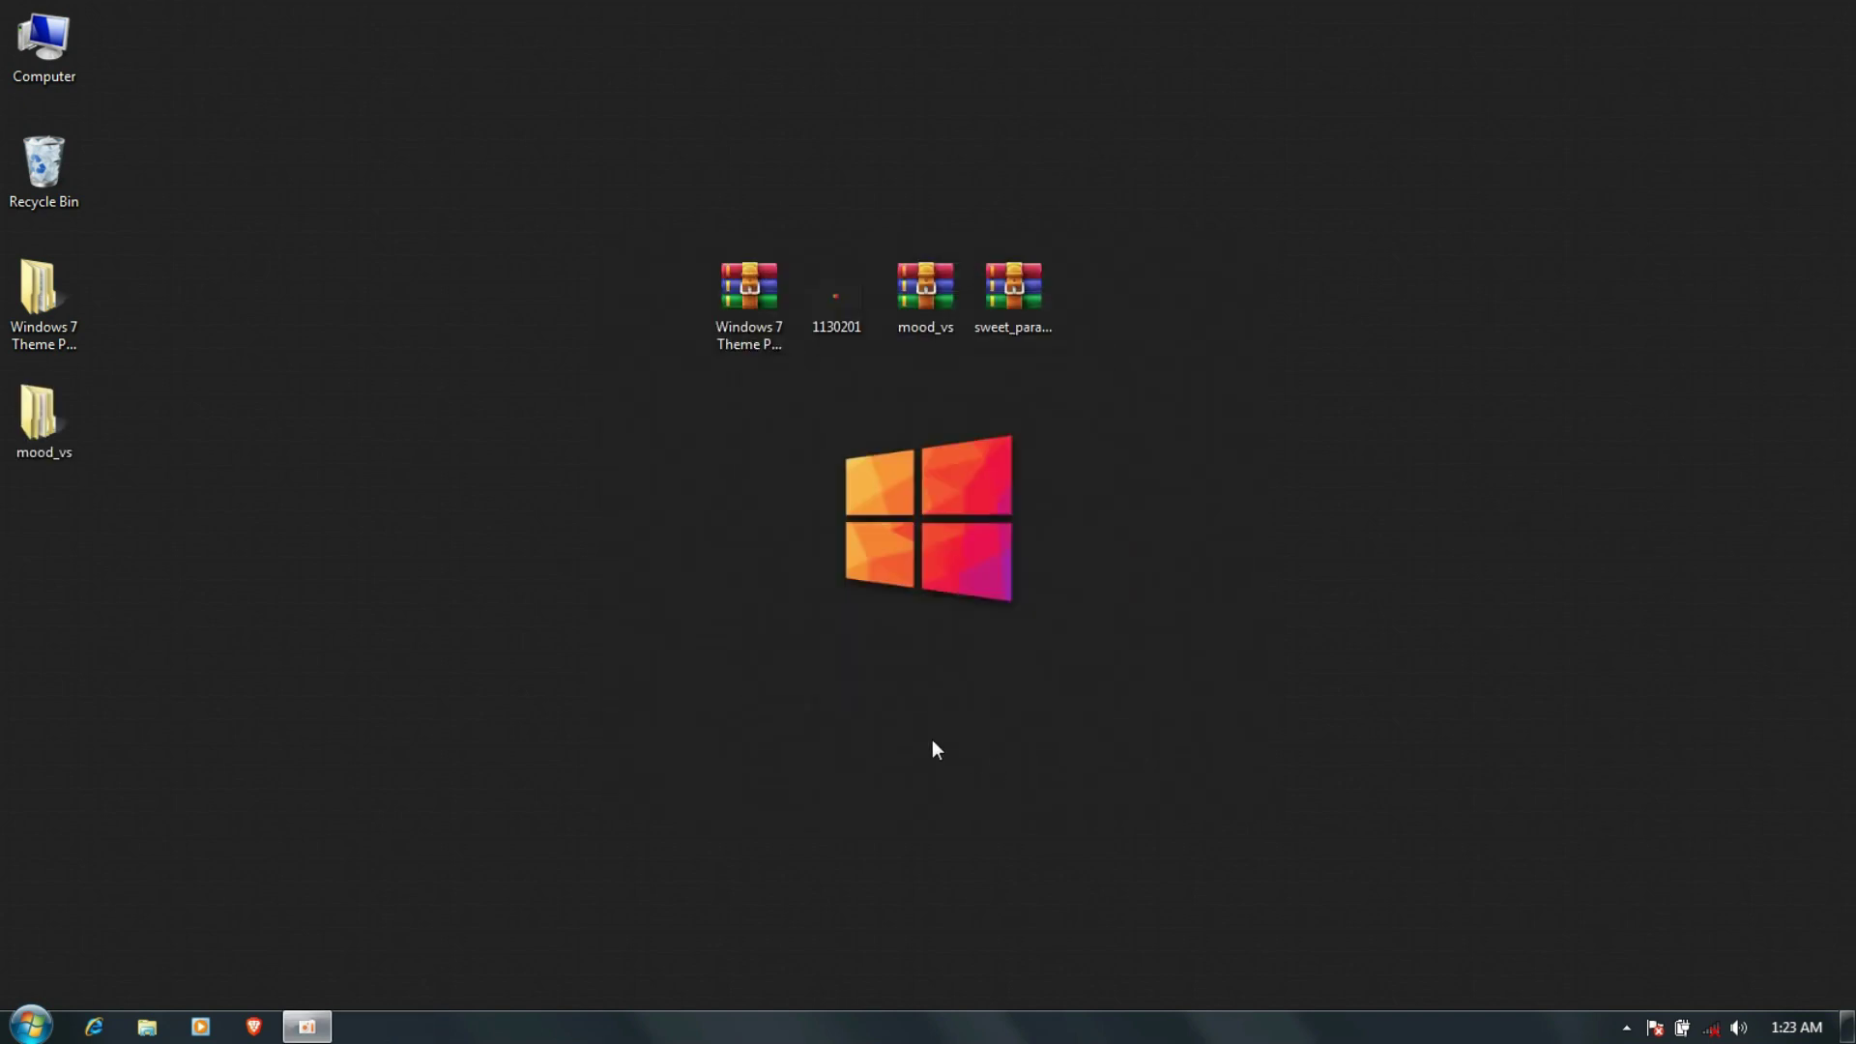
Cut the mood folder and the four mood theme files from mood_vs > mood win 7 > Mood VS > Themes
{"action": "double_click", "coordinate": [79, 422]}
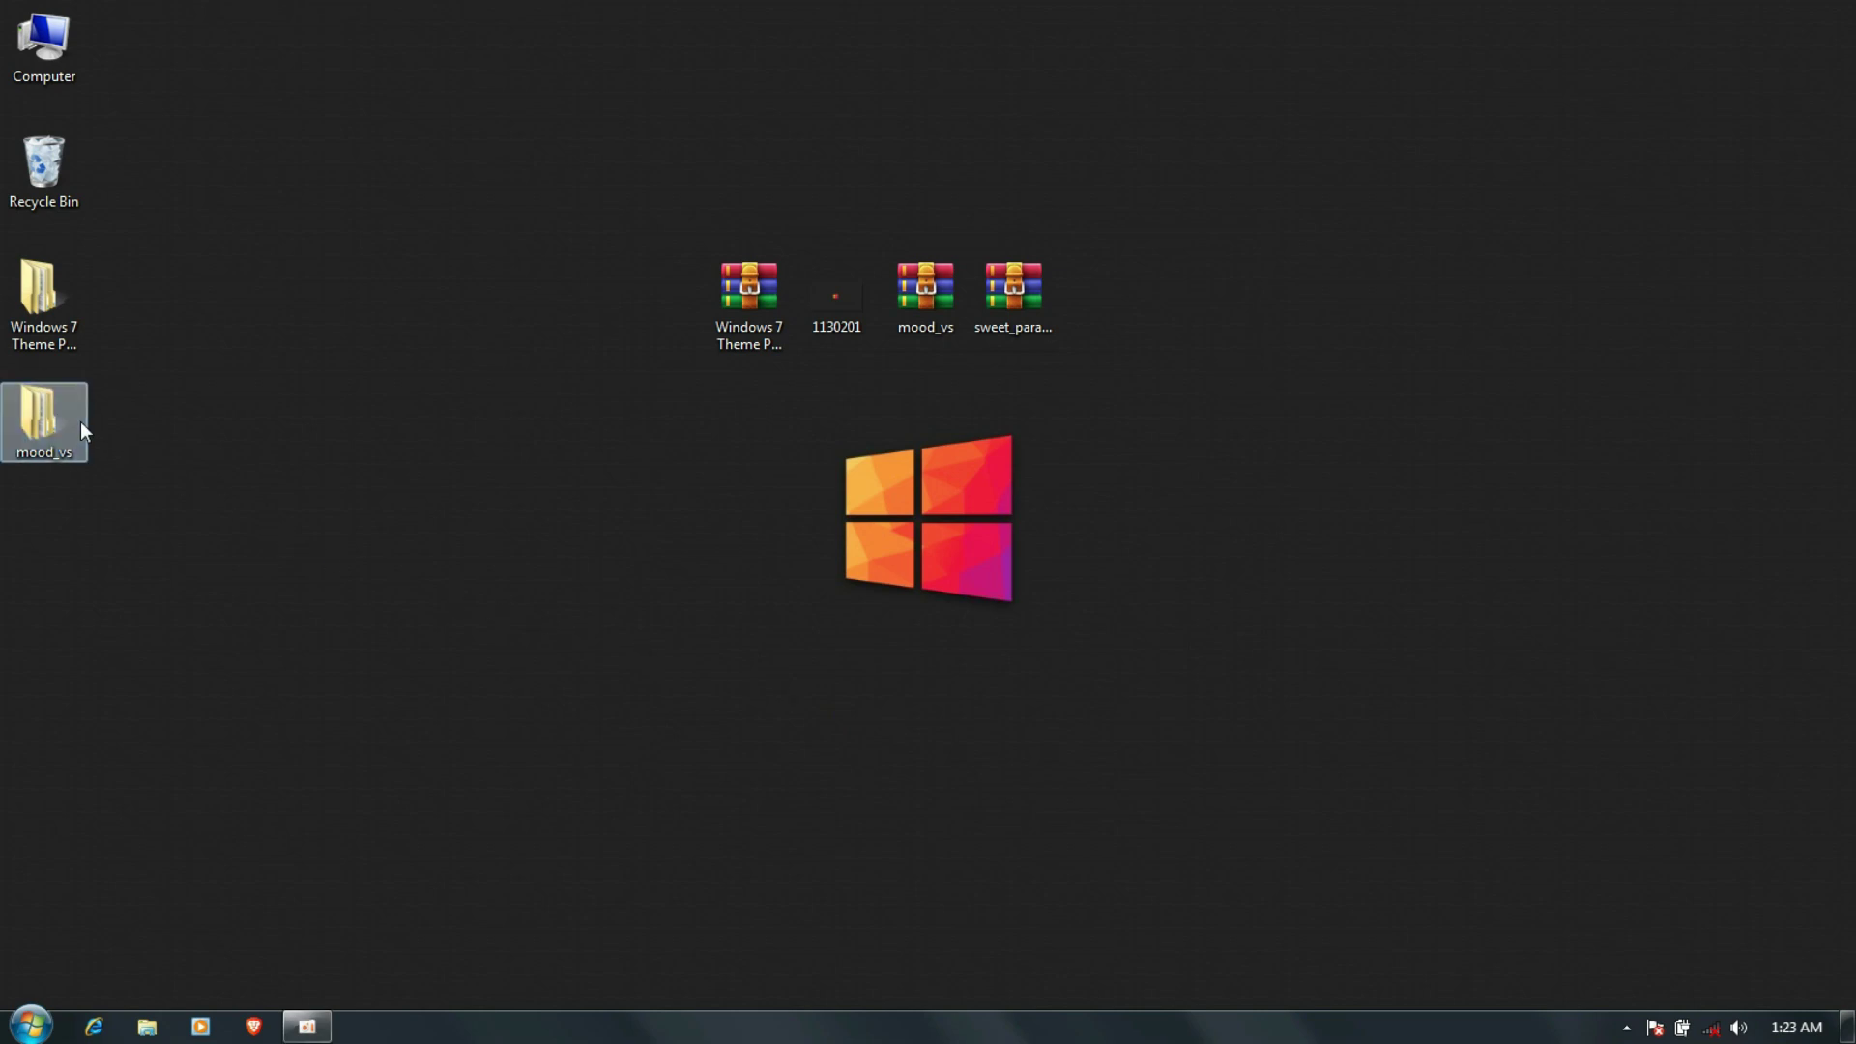
{"action": "double_click", "coordinate": [469, 401]}
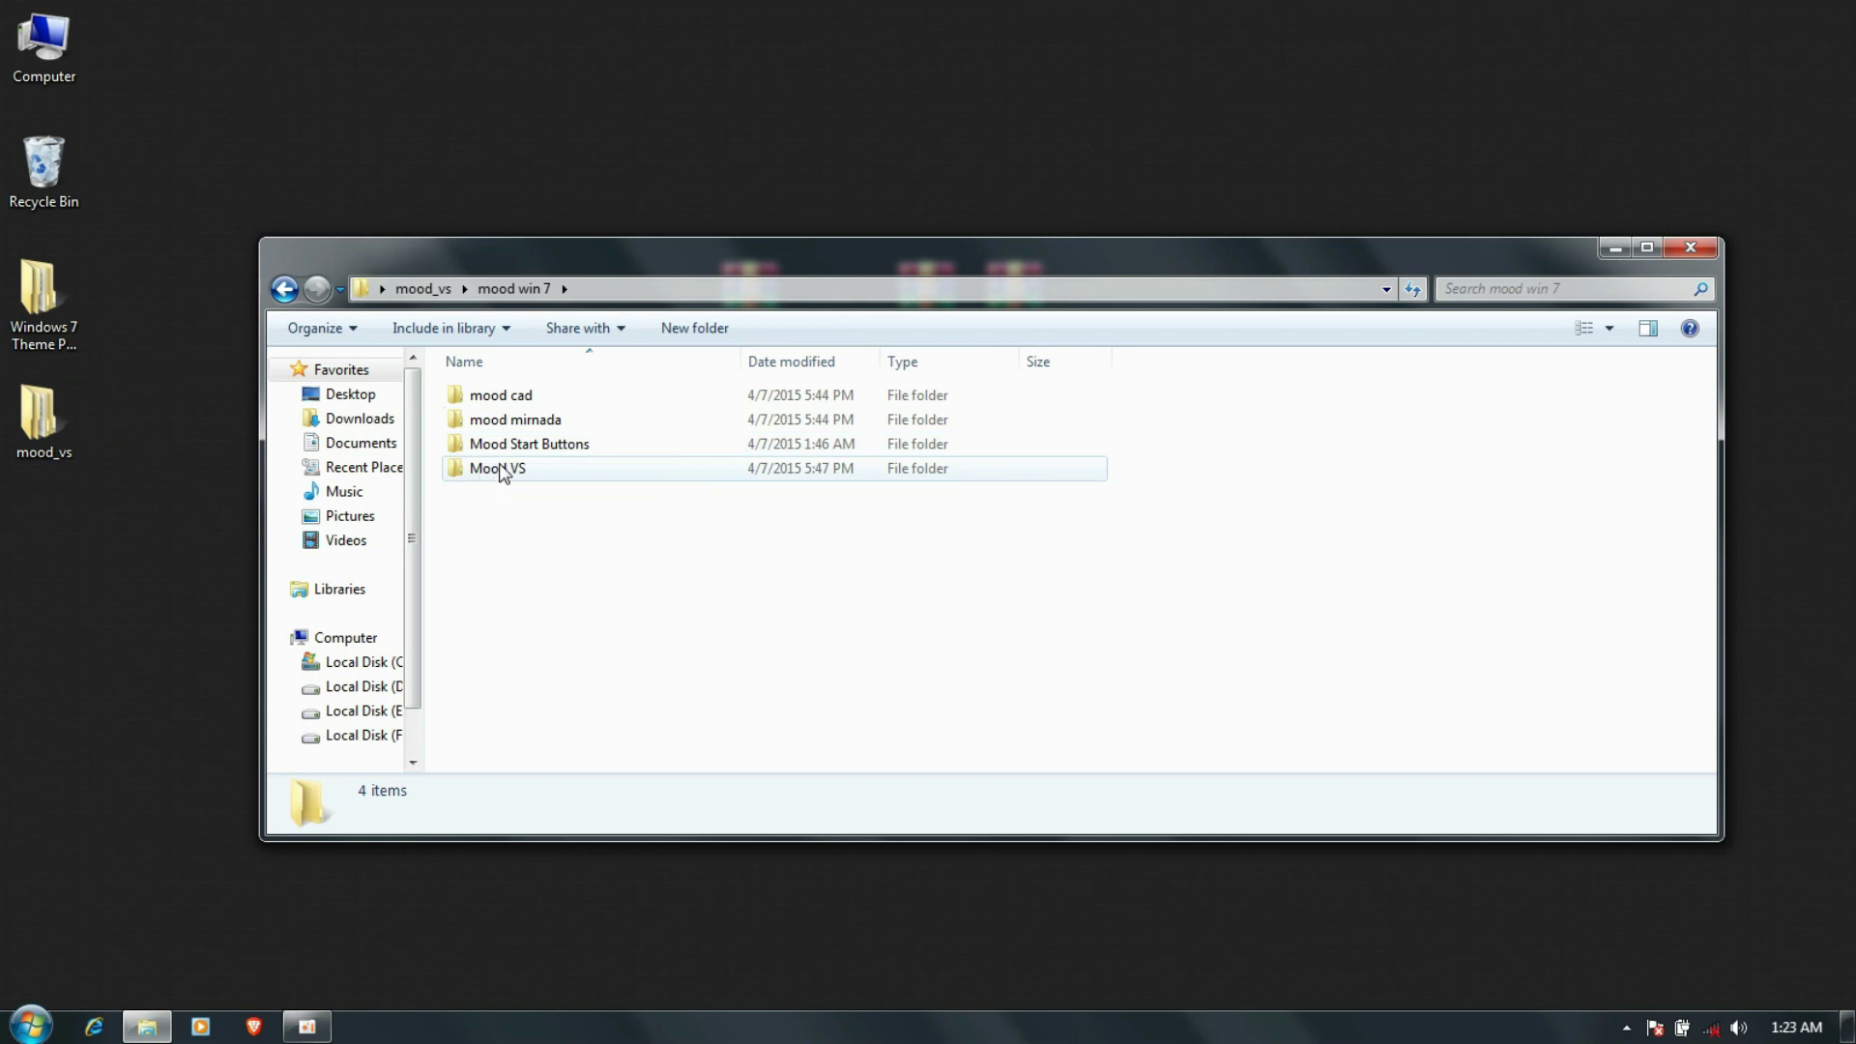
{"action": "double_click", "coordinate": [502, 473]}
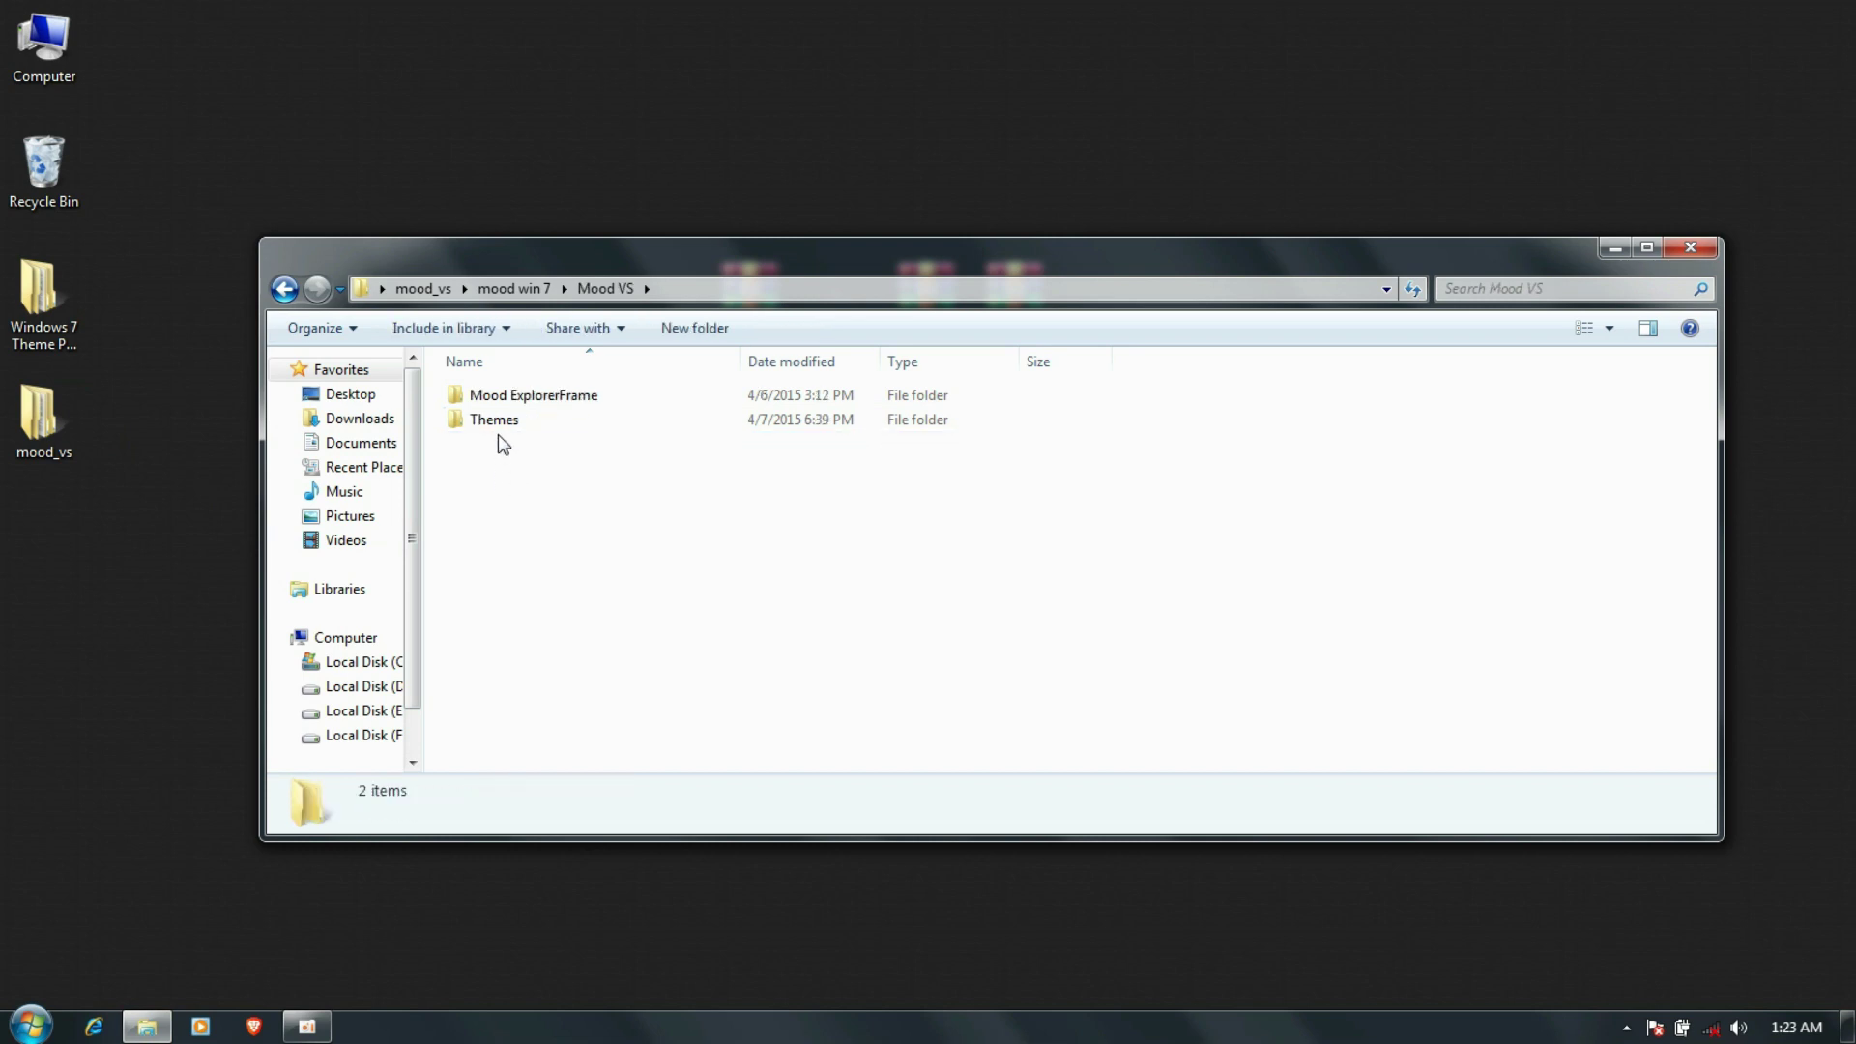
{"action": "left_click", "coordinate": [502, 426]}
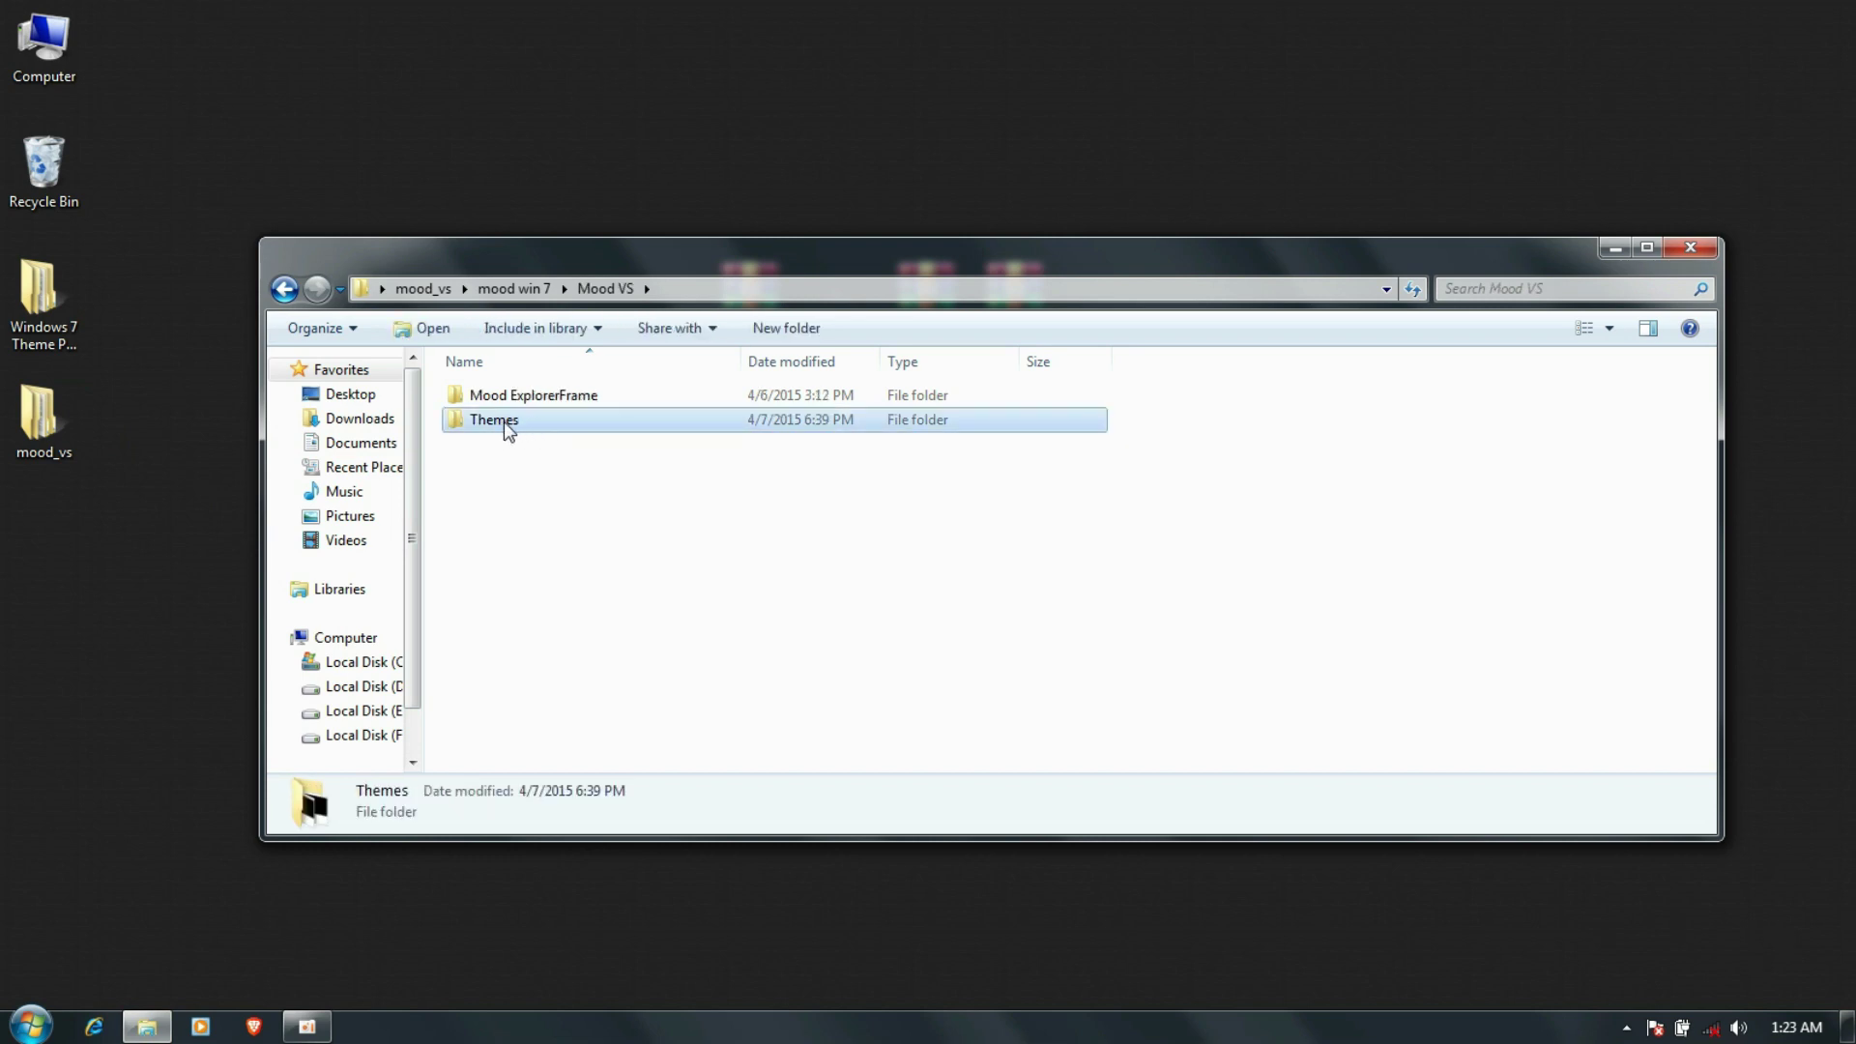
{"action": "double_click", "coordinate": [502, 421]}
{"action": "left_click_drag", "start_coordinate": [514, 537], "coordinate": [518, 399]}
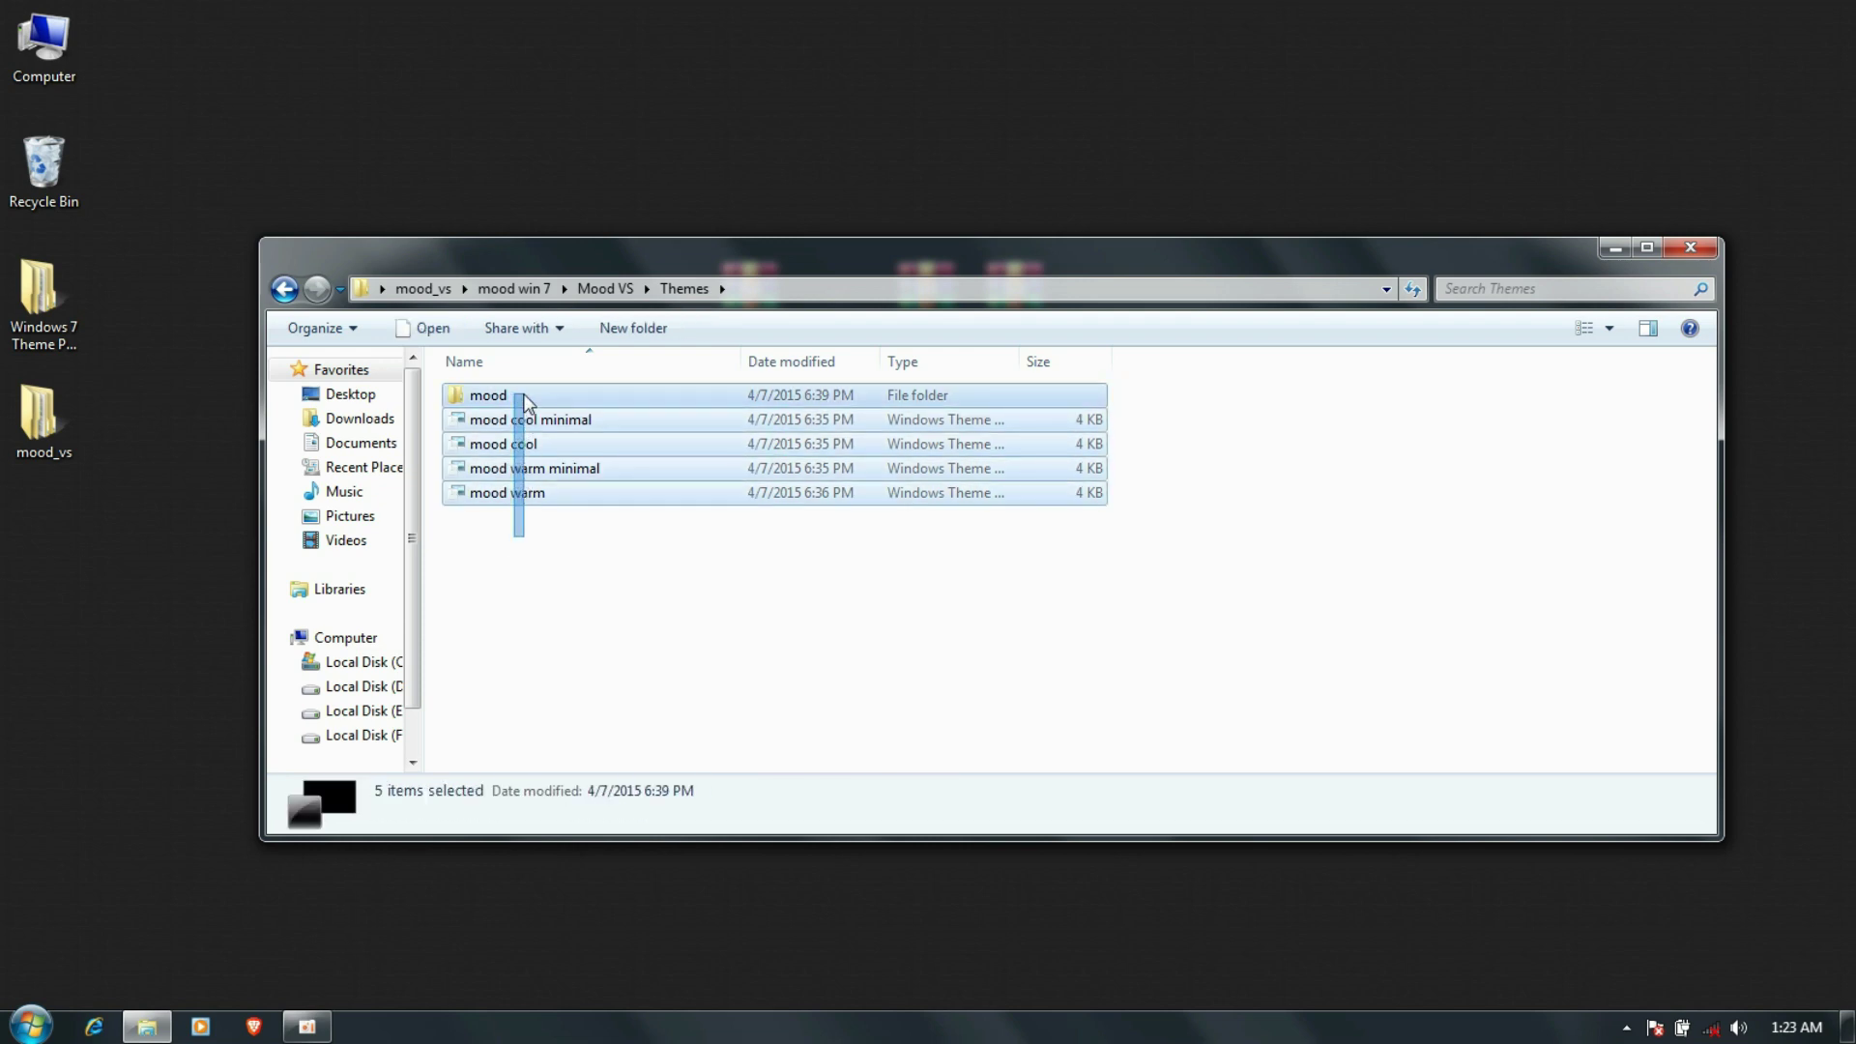
{"action": "right_click", "coordinate": [520, 397]}
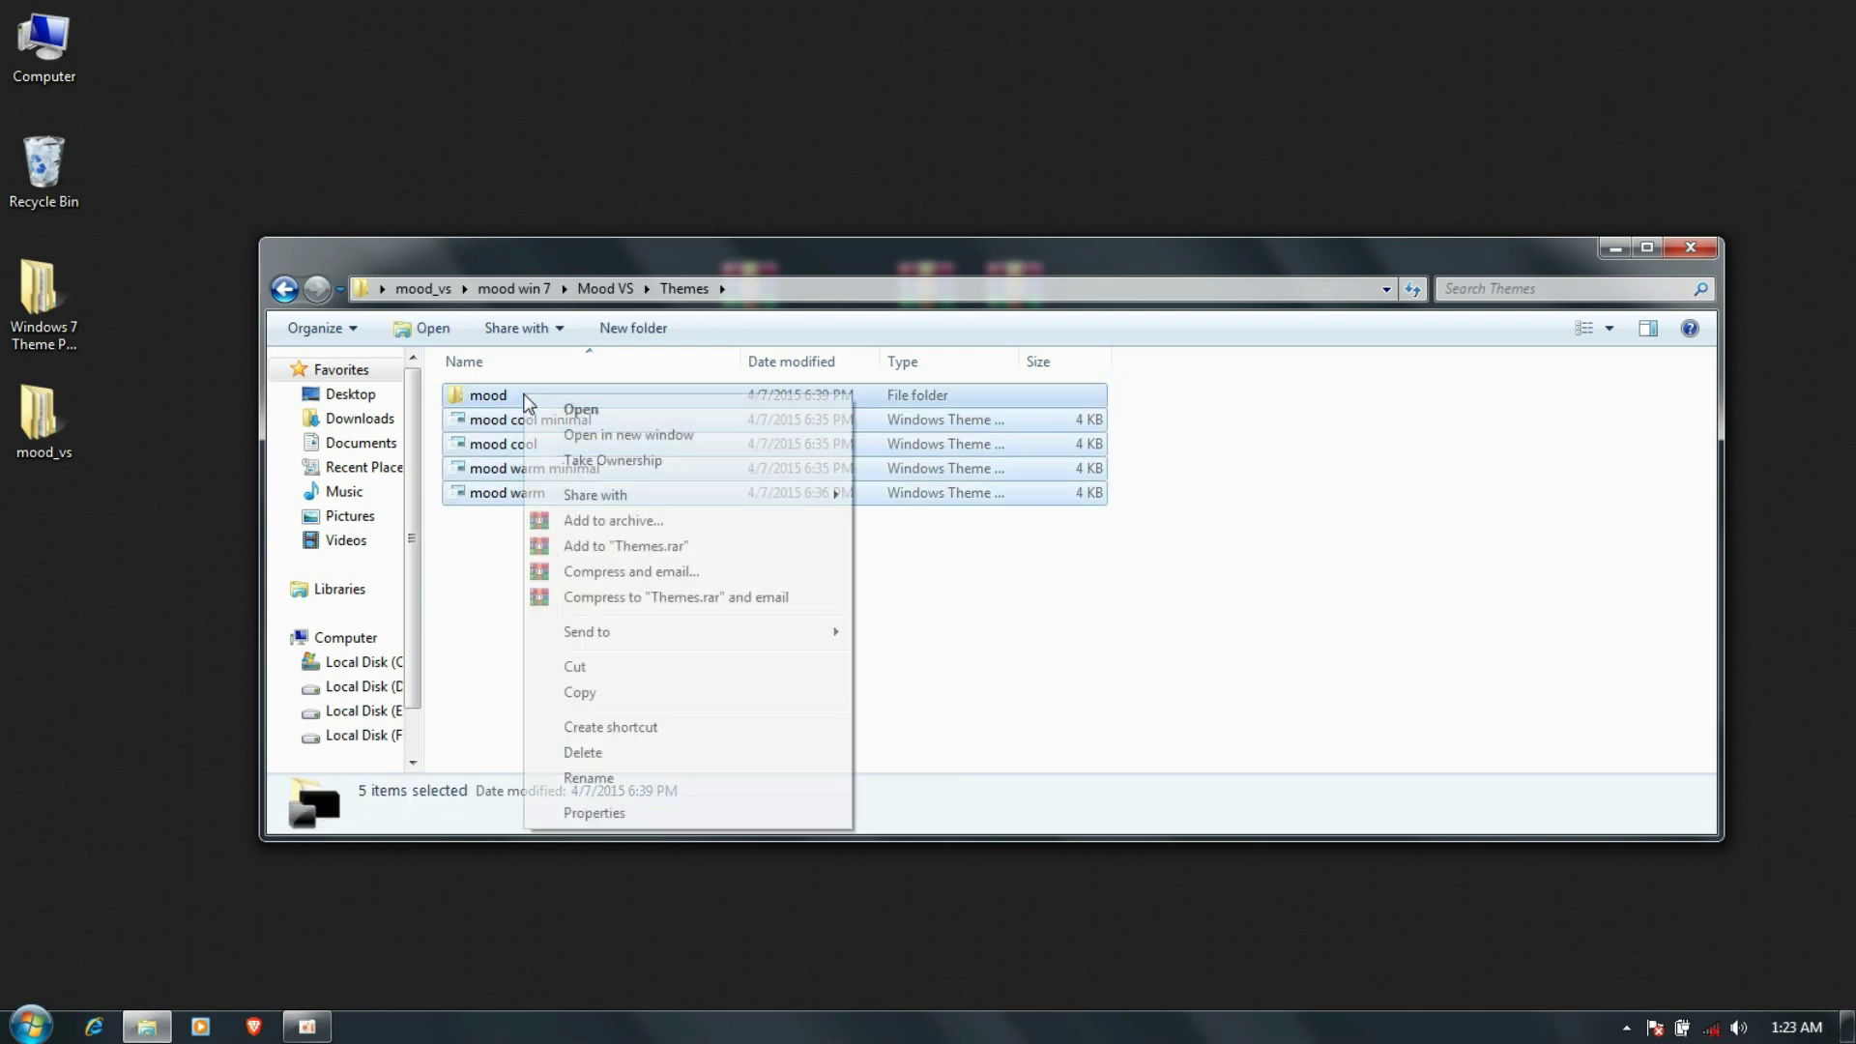
{"action": "left_click", "coordinate": [575, 666]}
Paste the cut mood folder and theme files into C:\Windows\Resources\Themes and close the folder window
{"action": "left_click", "coordinate": [345, 638]}
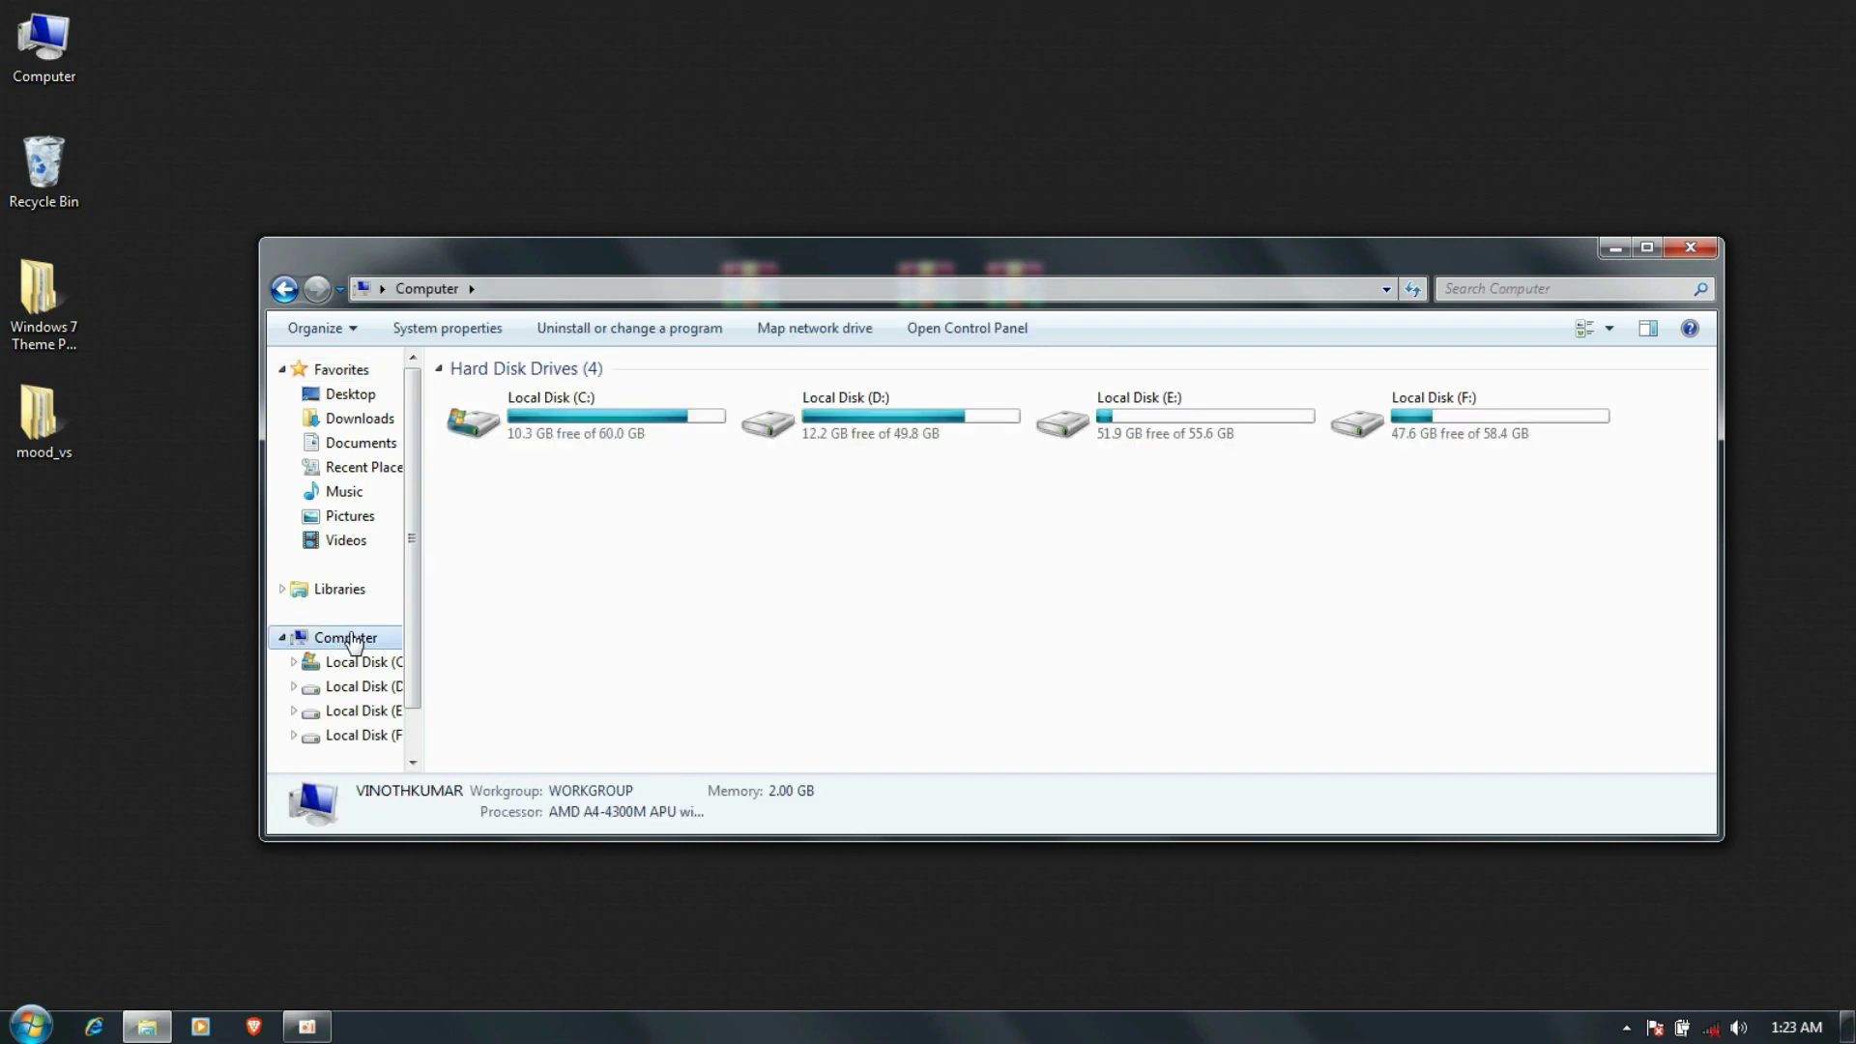
{"action": "double_click", "coordinate": [561, 427]}
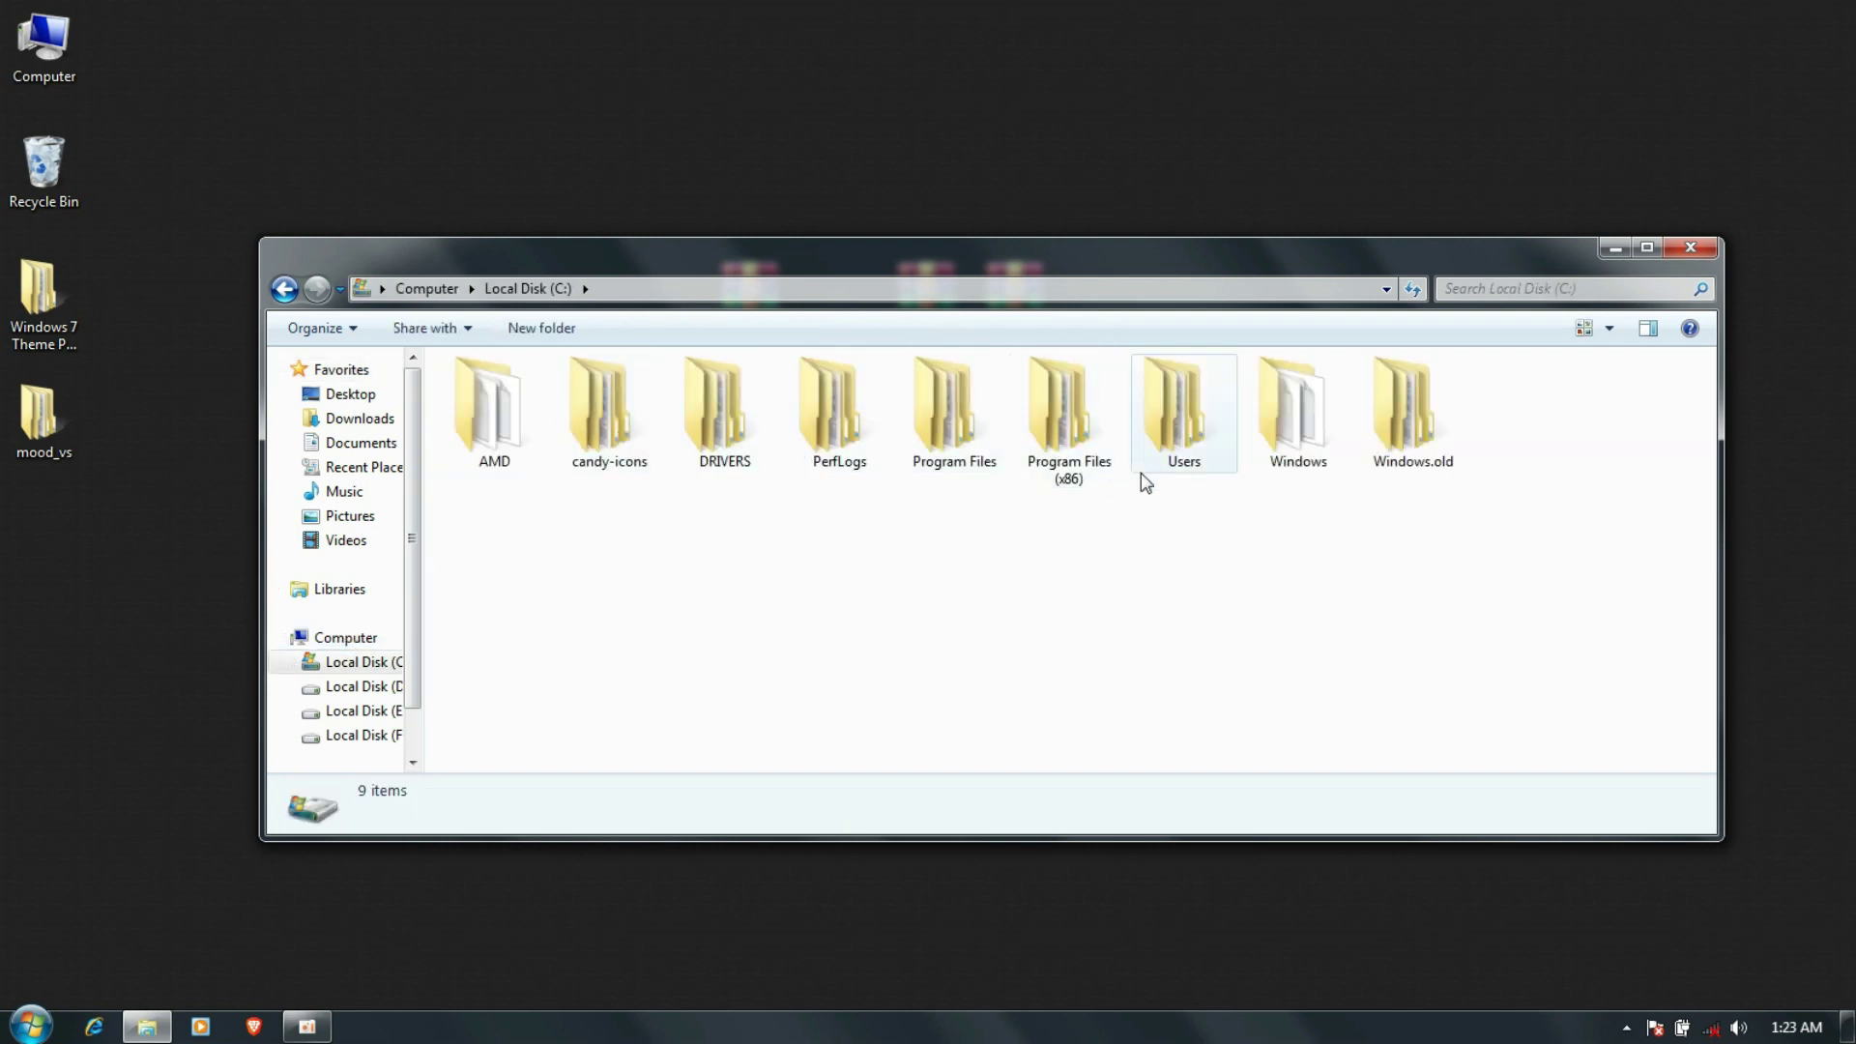
{"action": "left_click", "coordinate": [1284, 464]}
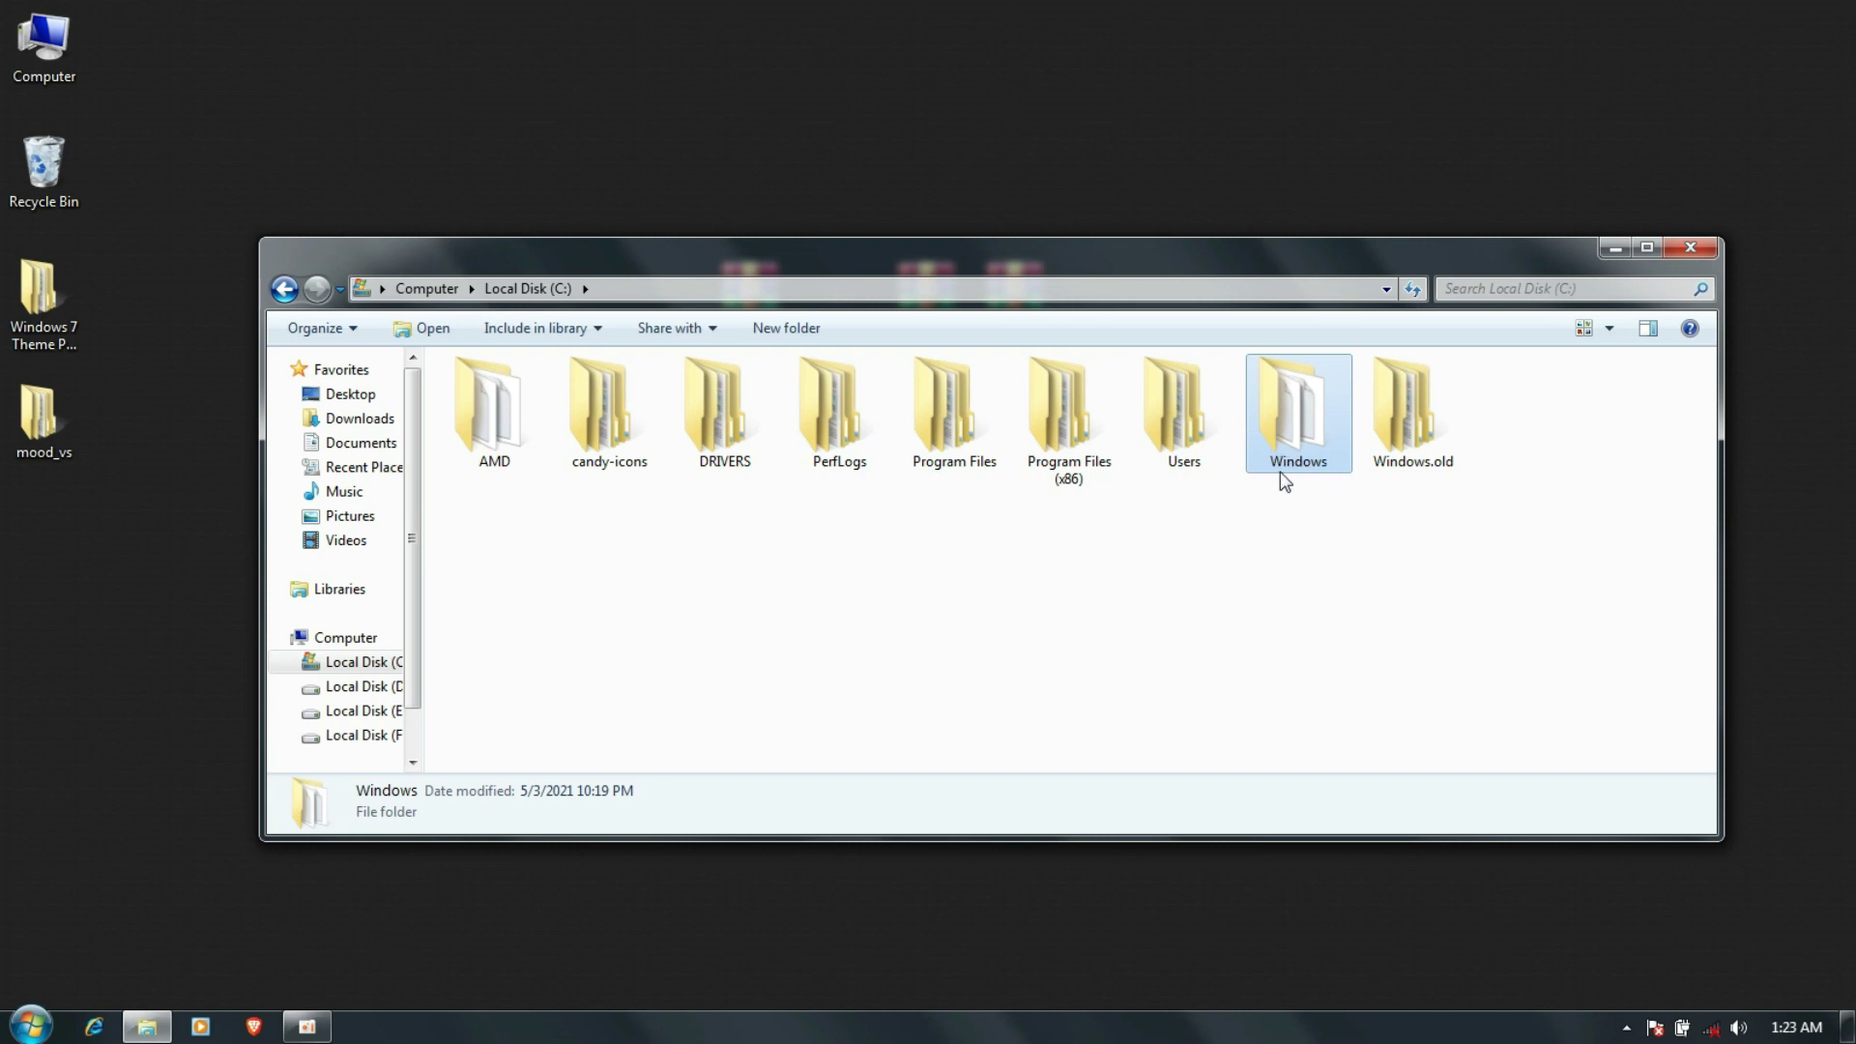
{"action": "double_click", "coordinate": [1301, 469]}
{"action": "scroll", "coordinate": [1256, 483], "scroll_direction": "down", "scroll_amount": 5}
{"action": "scroll", "coordinate": [1228, 499], "scroll_direction": "down", "scroll_amount": 2}
{"action": "scroll", "coordinate": [928, 537], "scroll_direction": "down", "scroll_amount": 1}
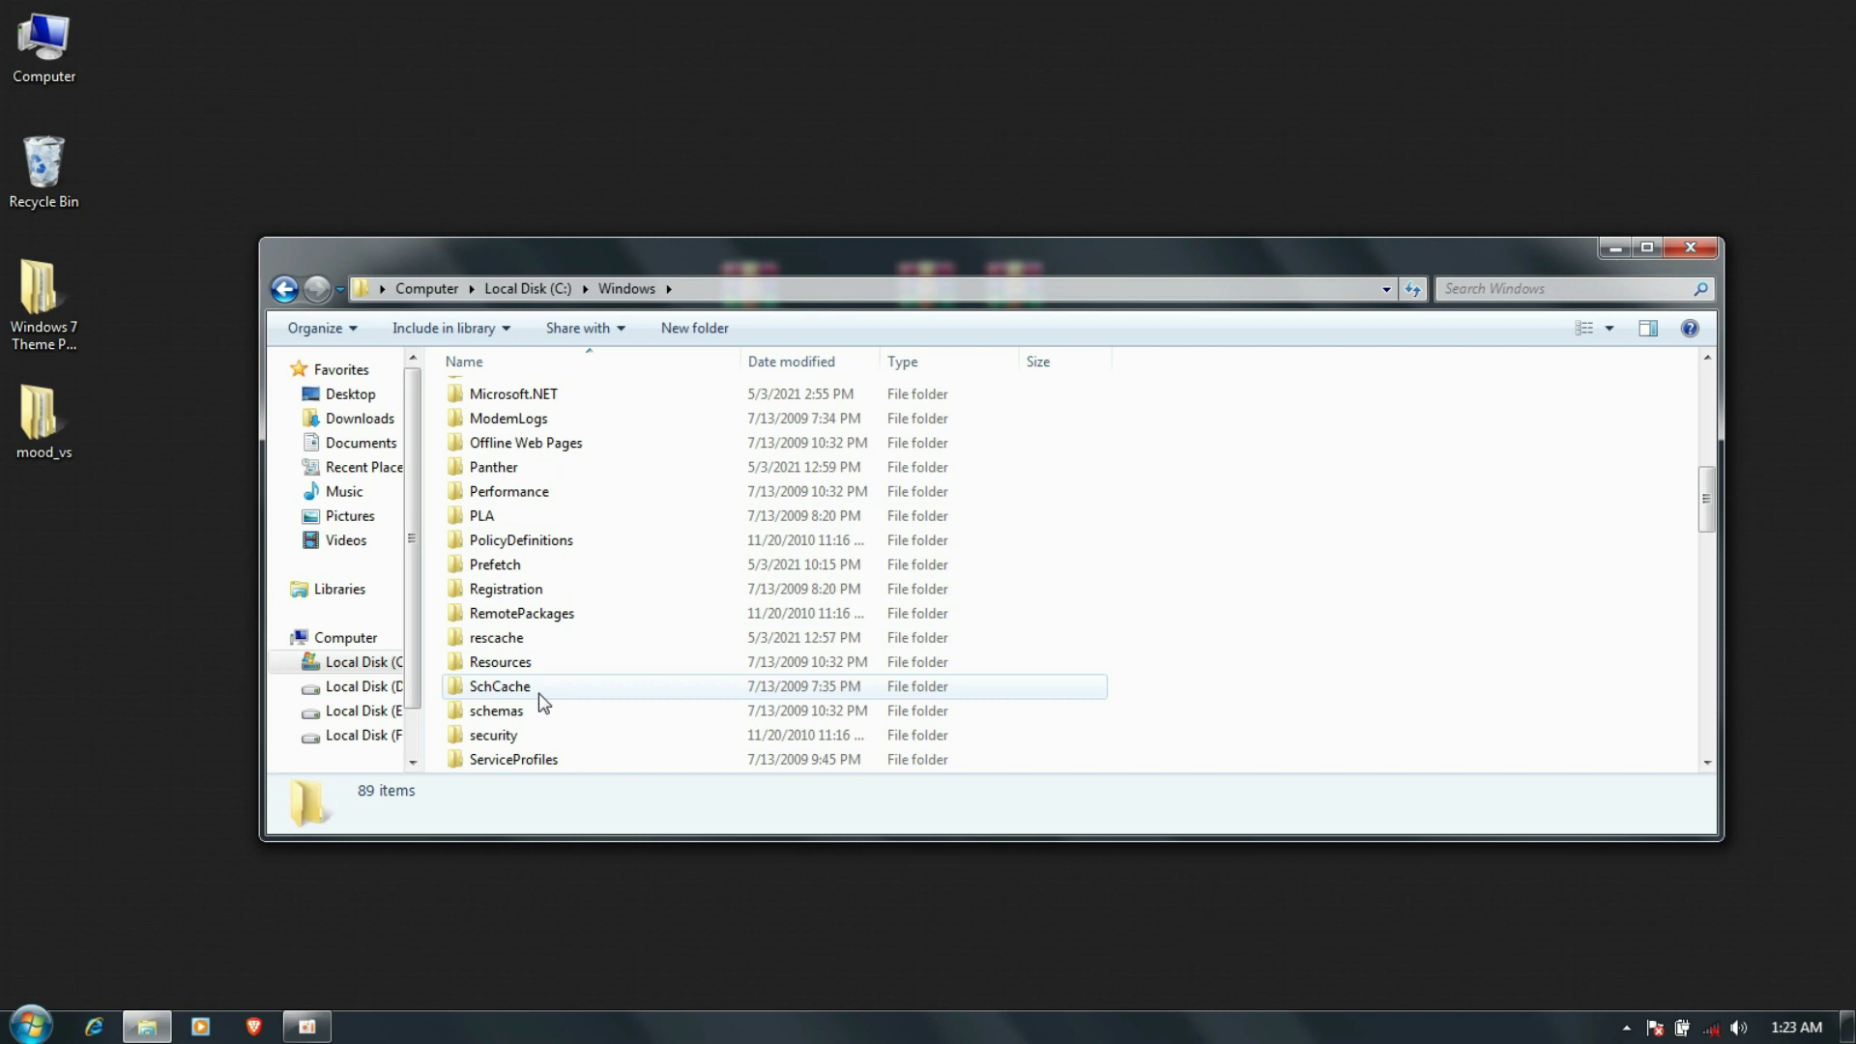
{"action": "left_click", "coordinate": [523, 639]}
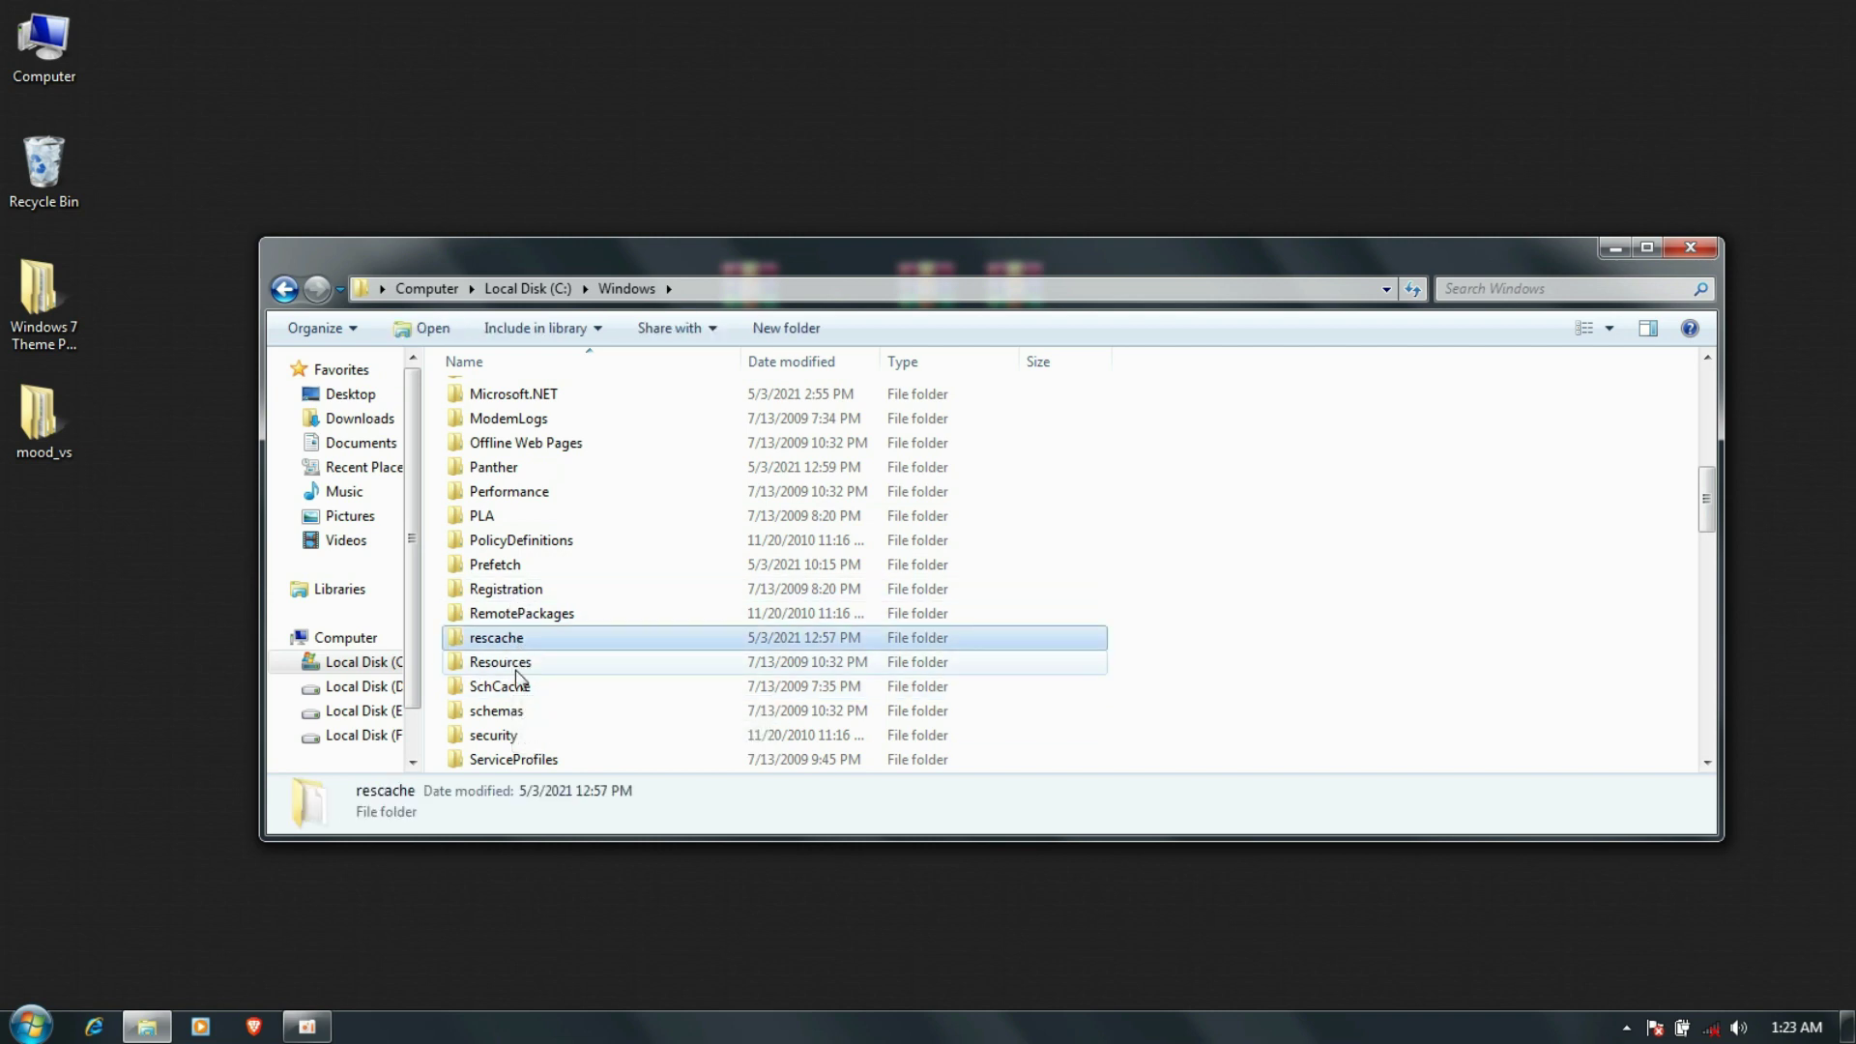
{"action": "left_click", "coordinate": [503, 667]}
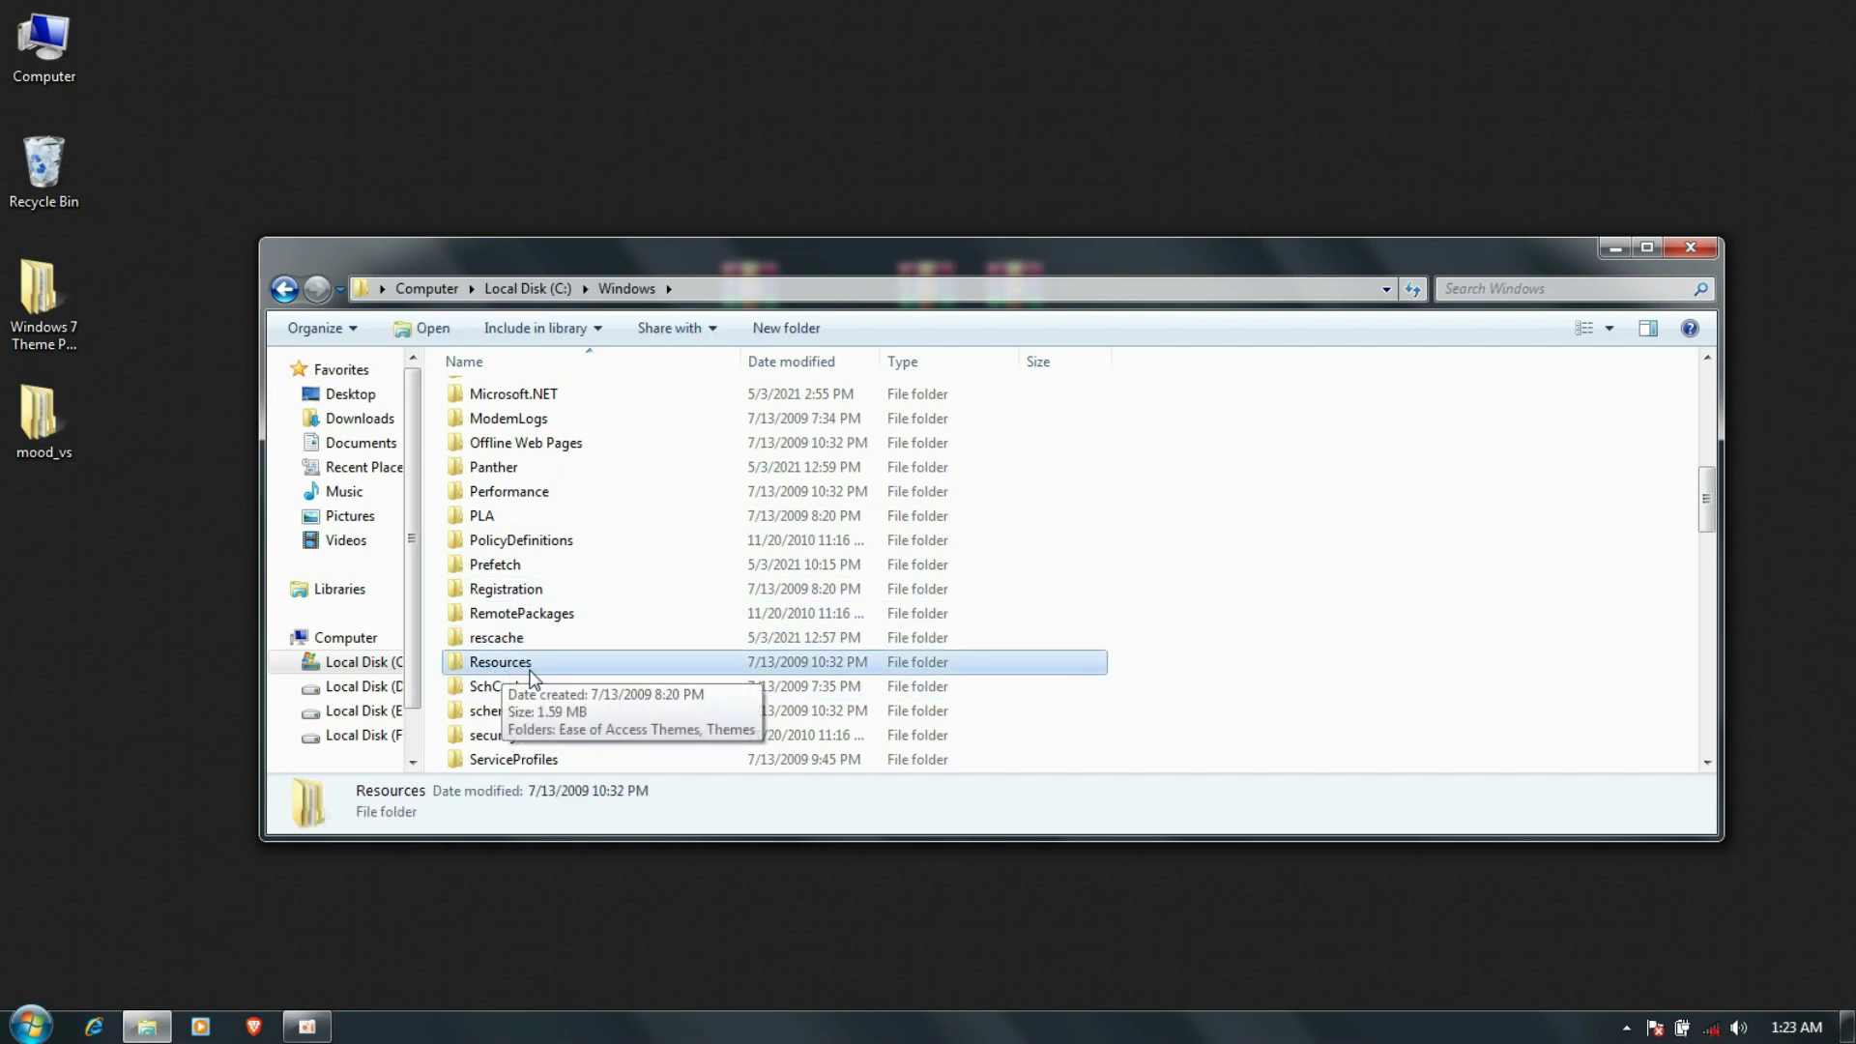
{"action": "double_click", "coordinate": [496, 667]}
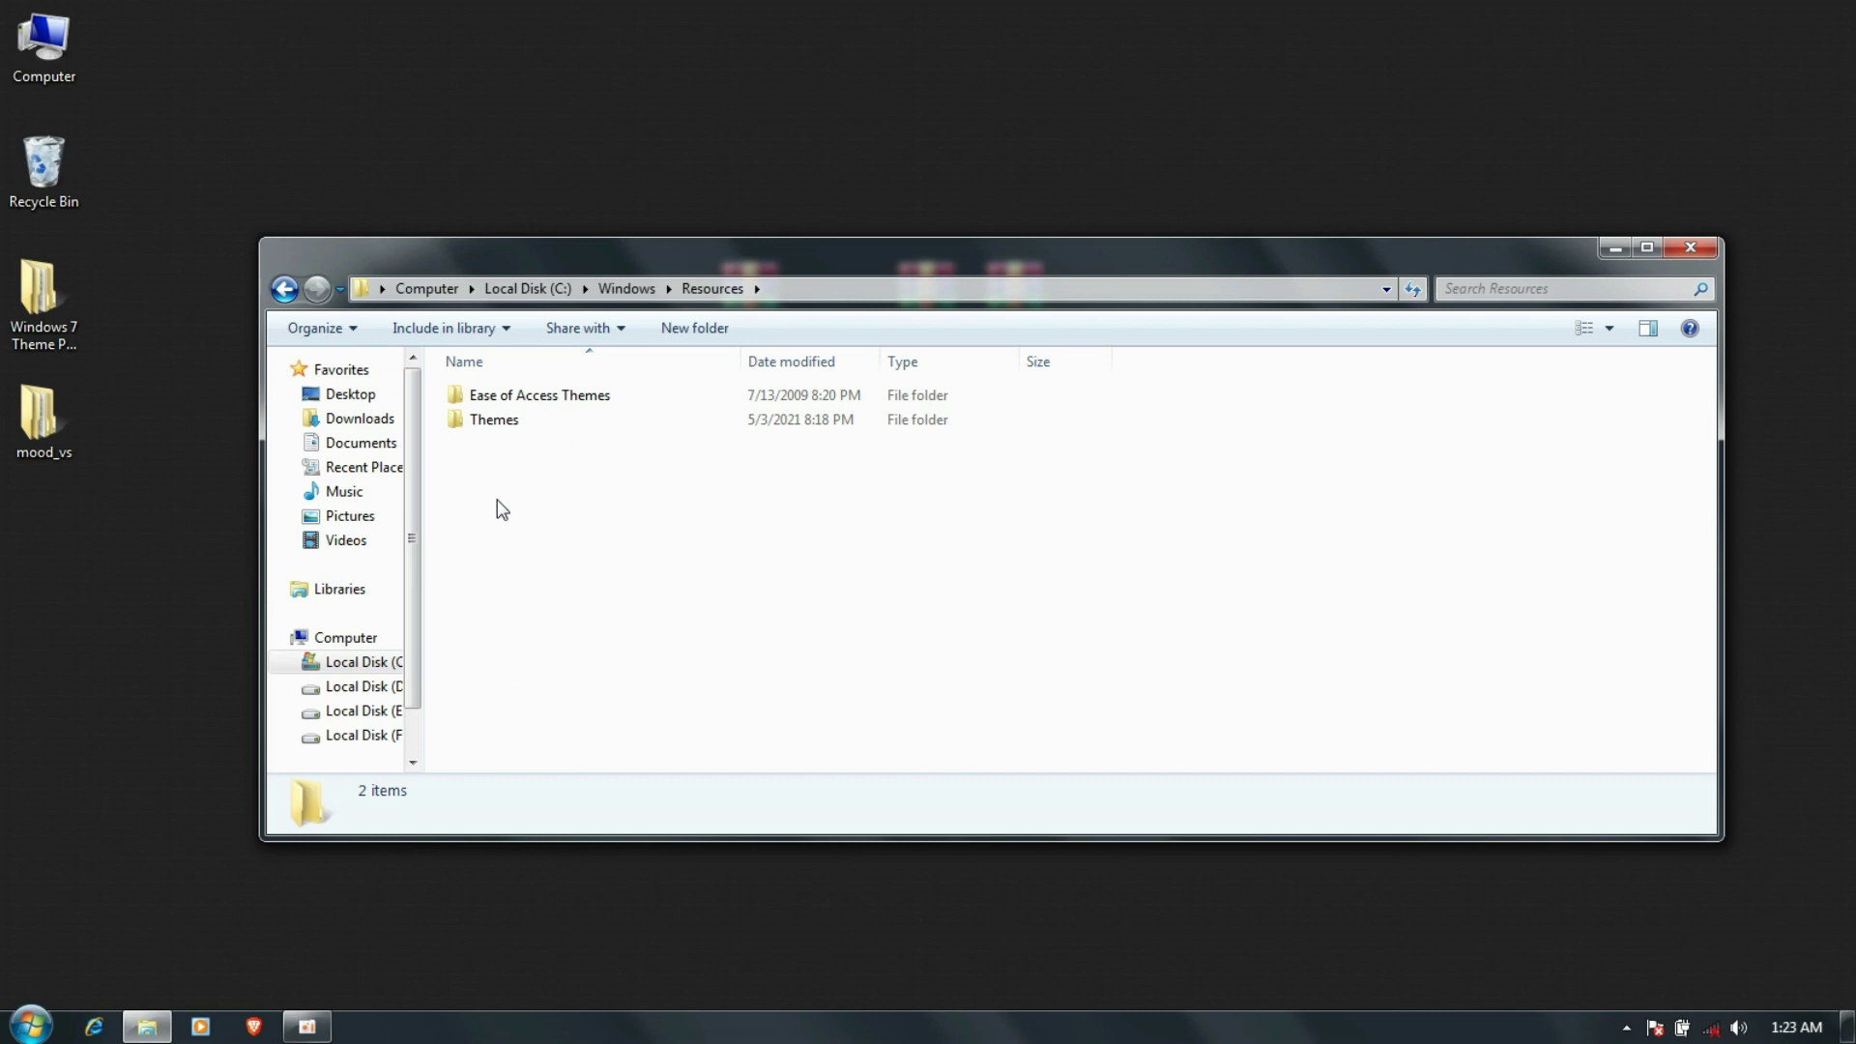
{"action": "double_click", "coordinate": [518, 422]}
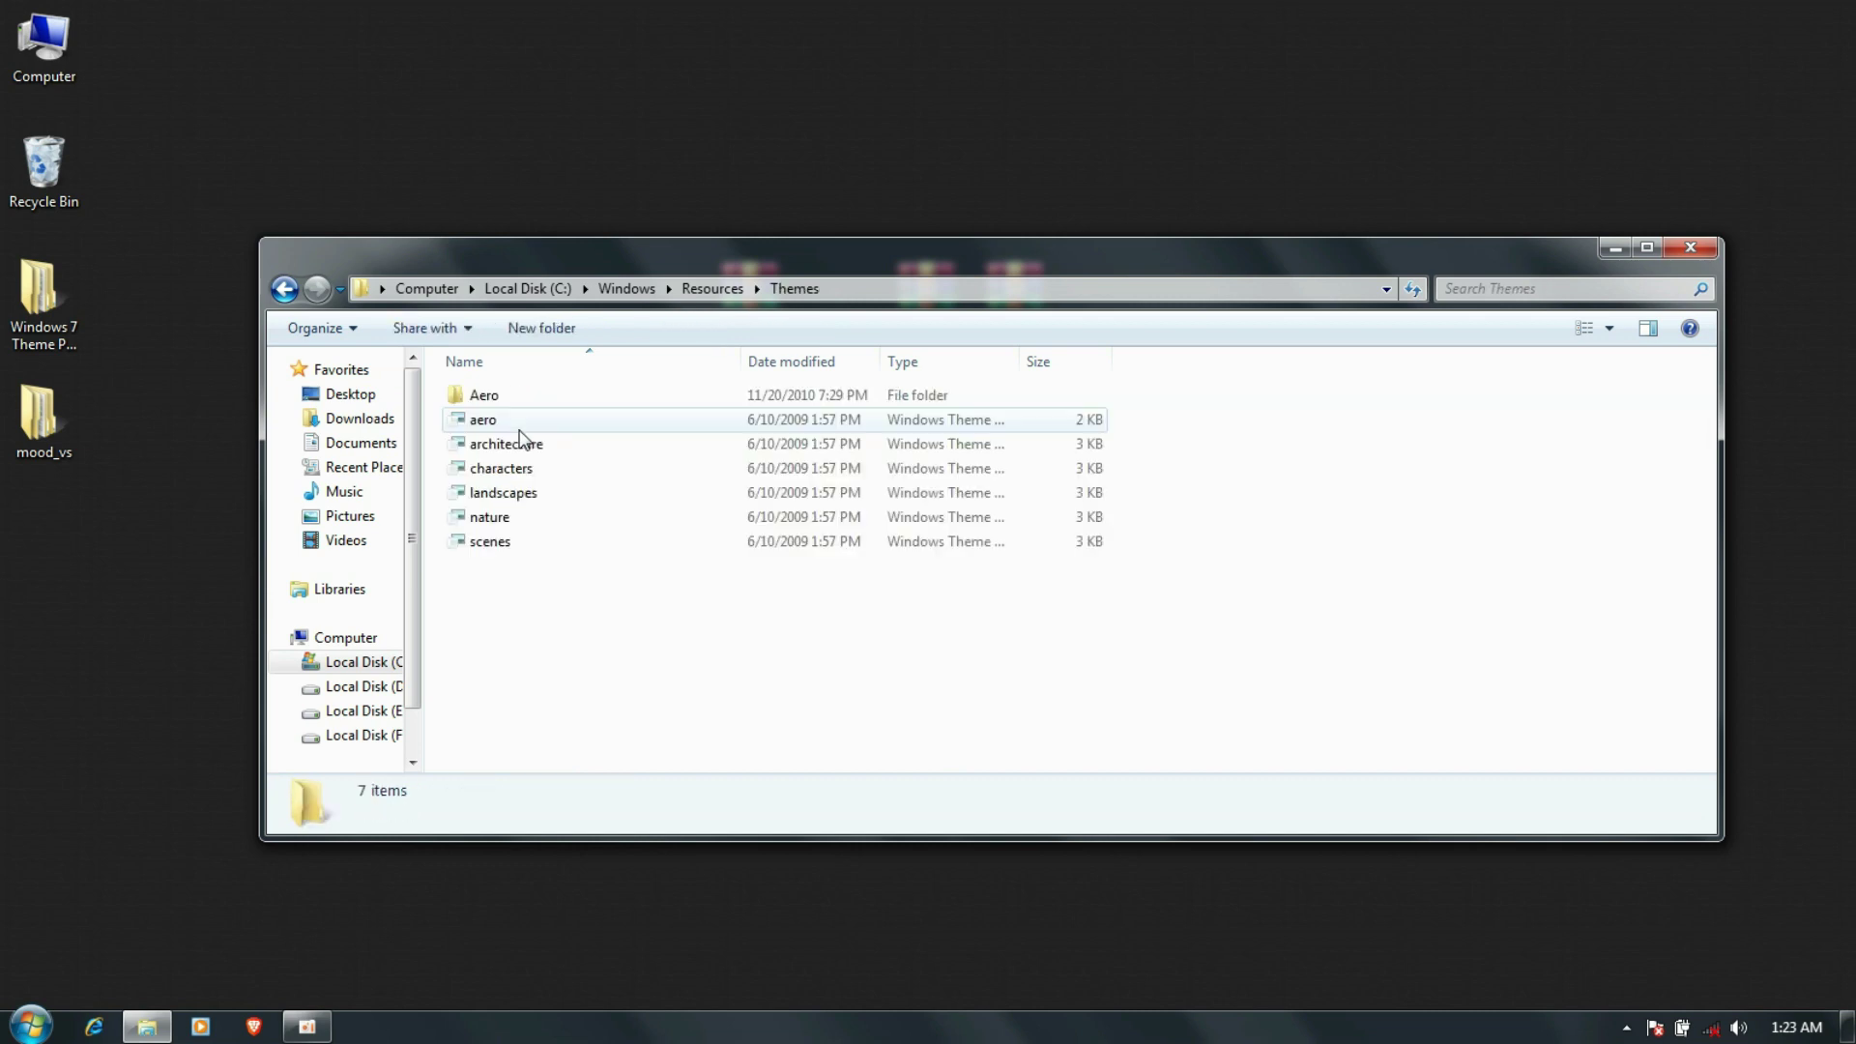
{"action": "right_click", "coordinate": [538, 609]}
{"action": "left_click", "coordinate": [599, 810]}
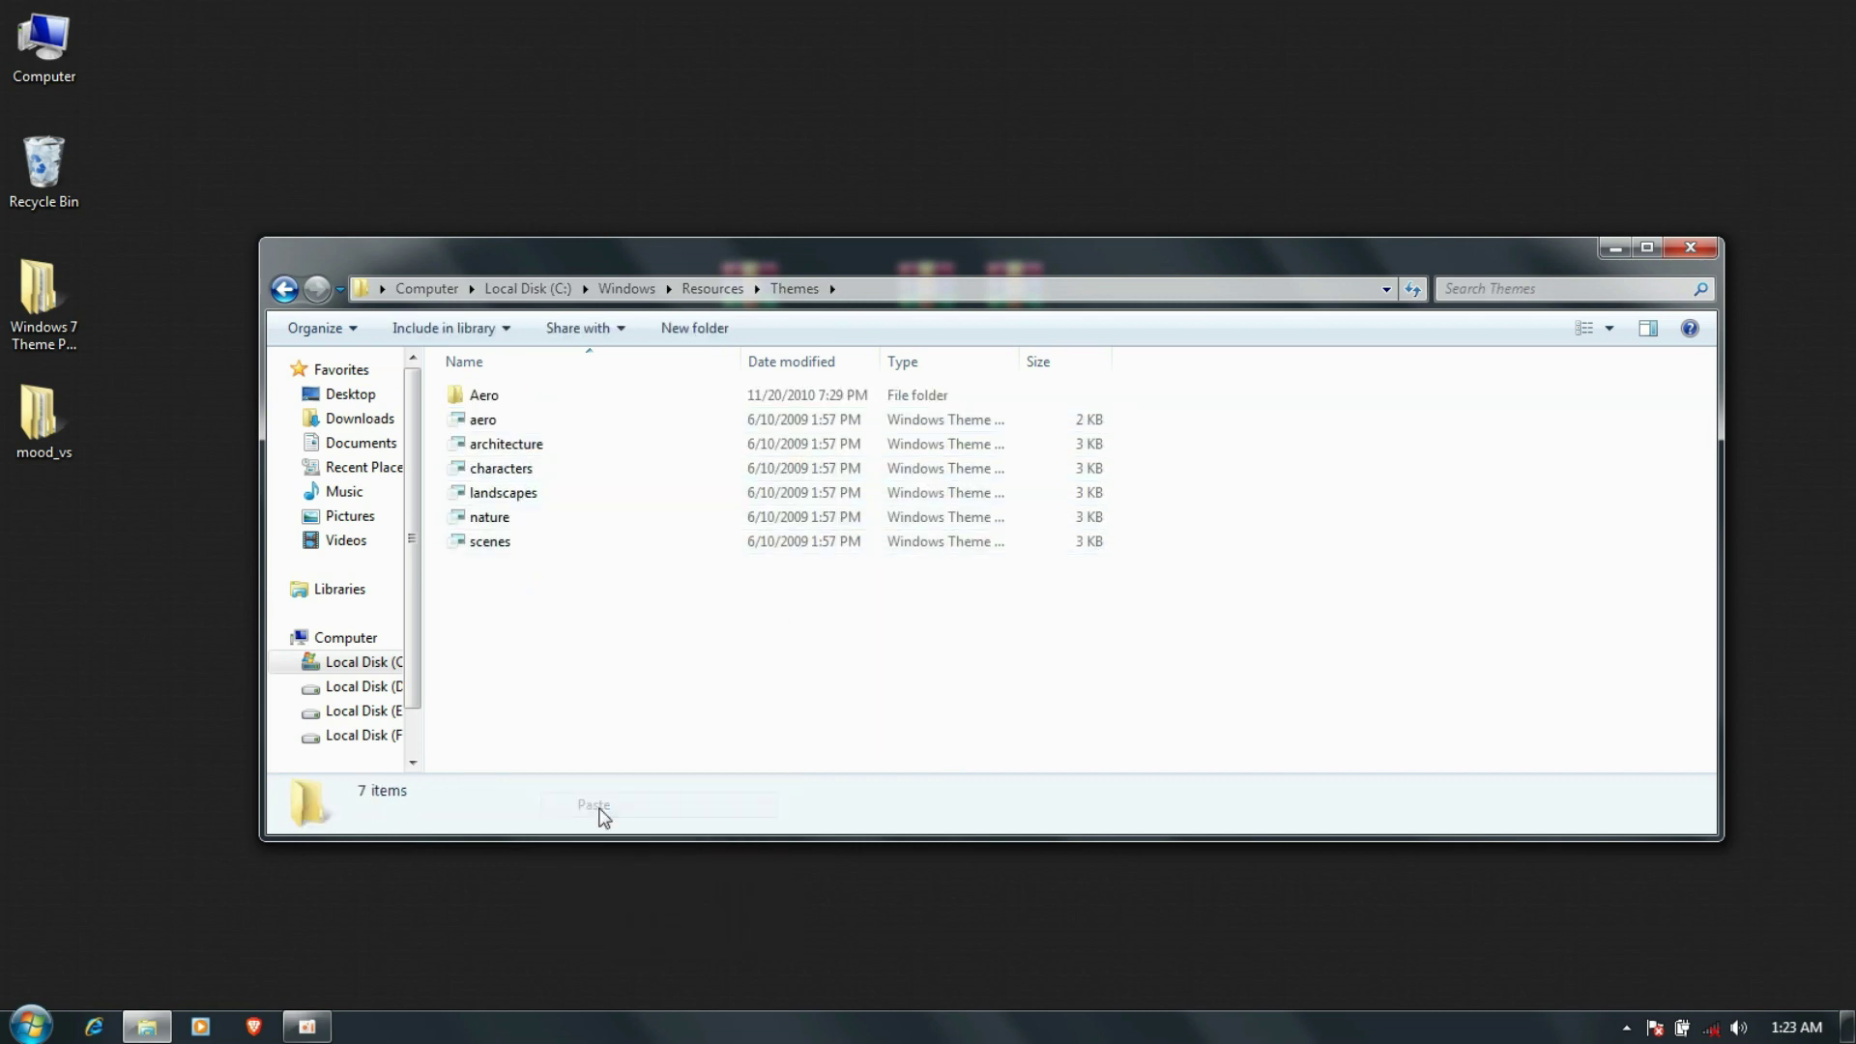
{"action": "left_click", "coordinate": [882, 598]}
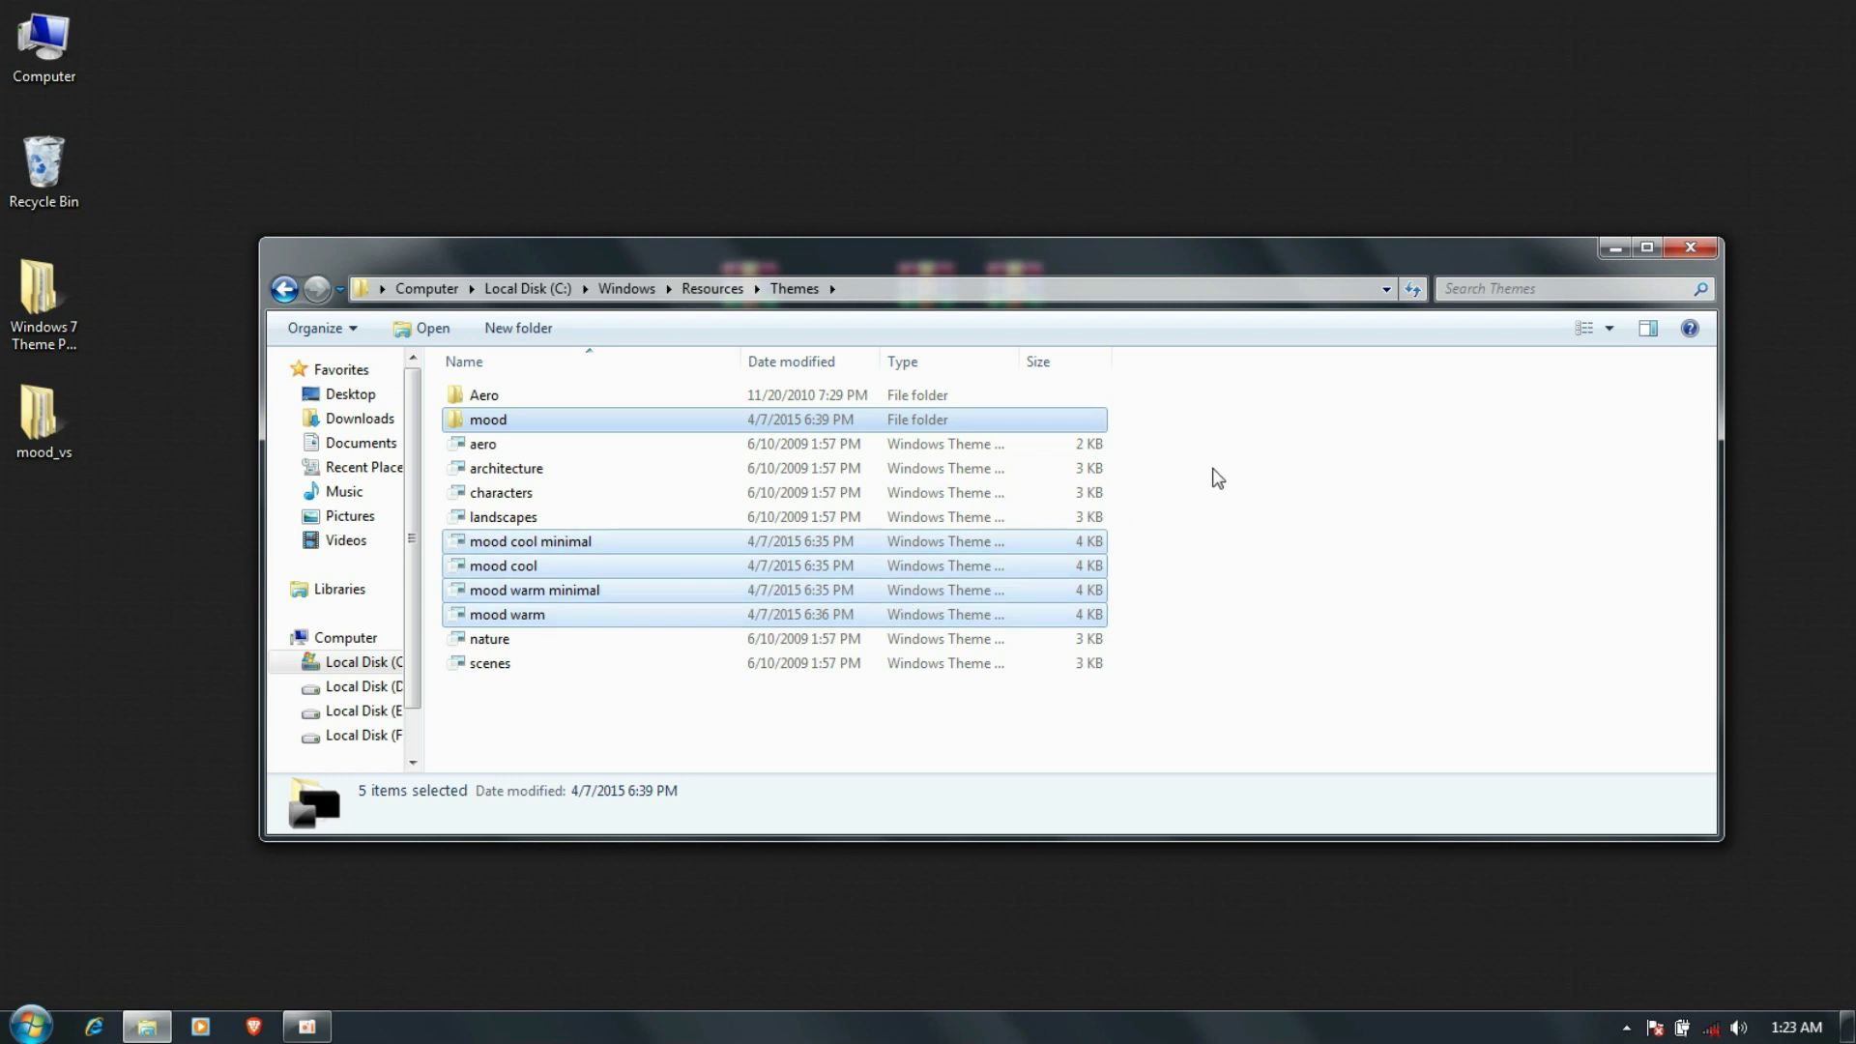
{"action": "left_click", "coordinate": [1690, 249]}
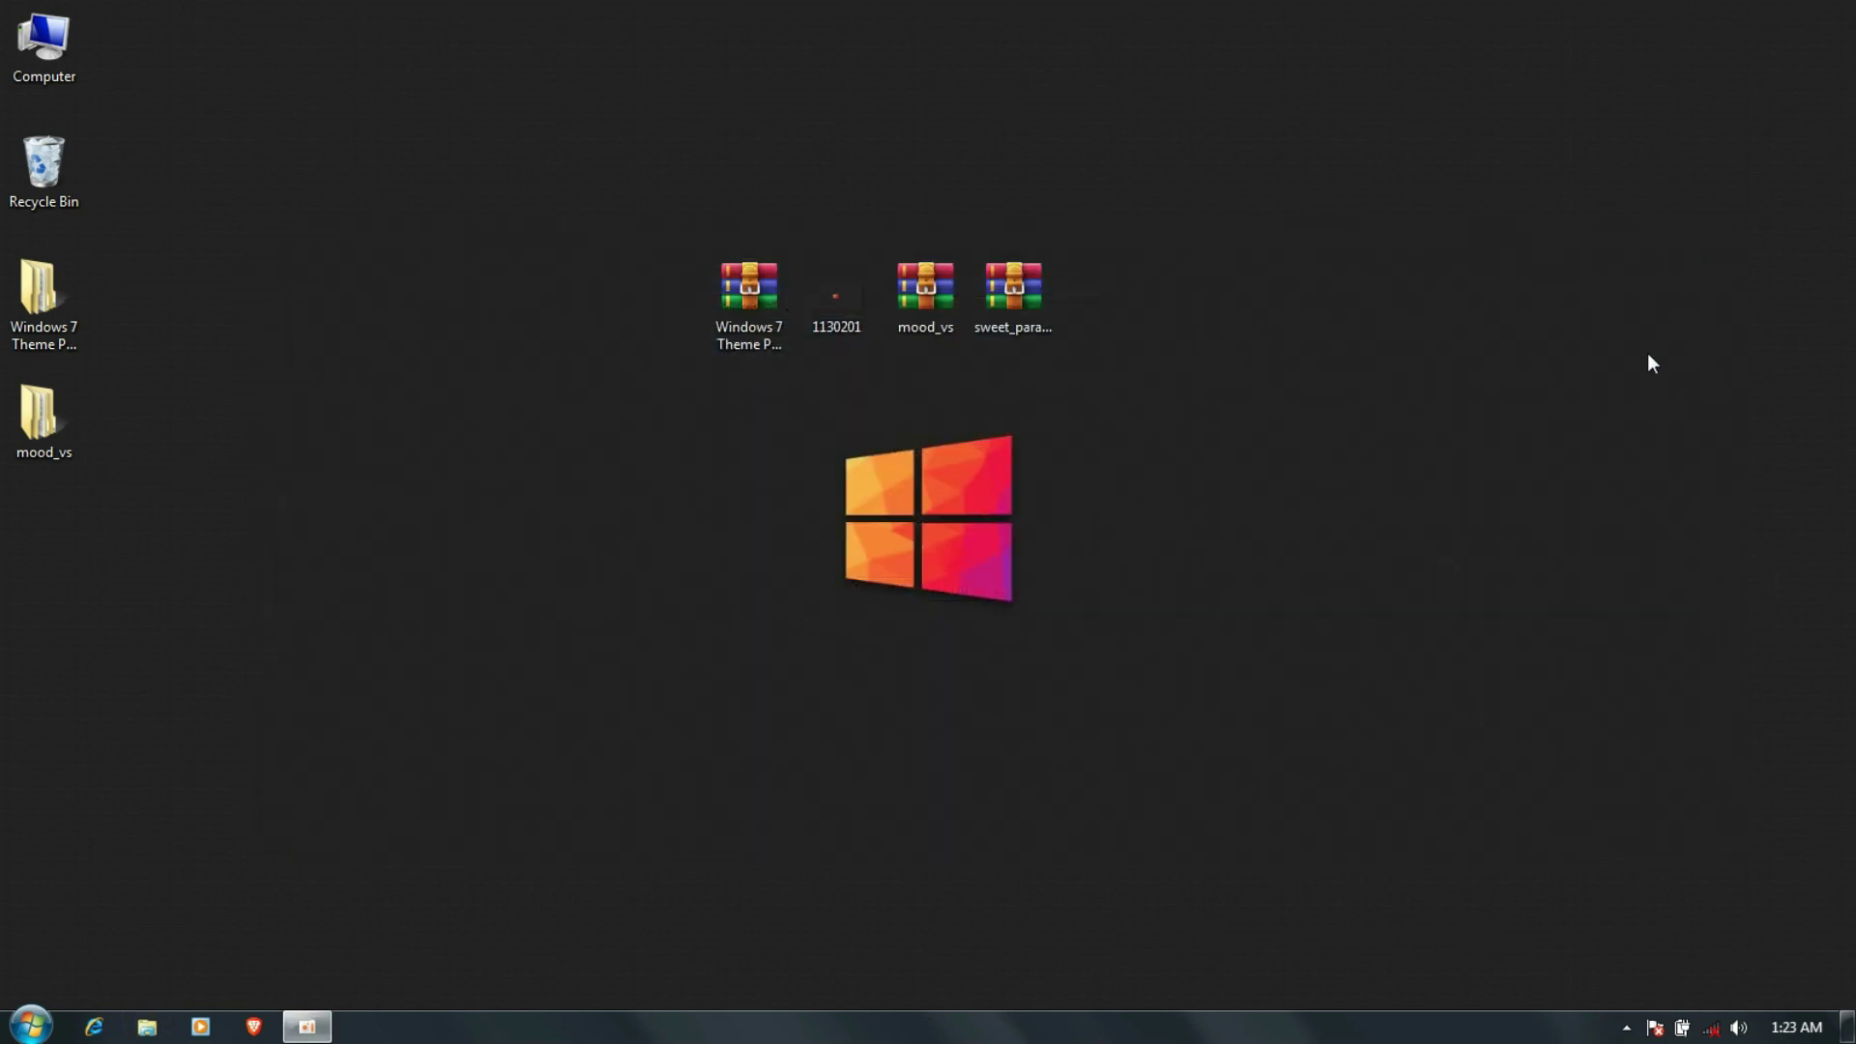
Apply the installed mood cool theme from the desktop's Personalization settings
{"action": "right_click", "coordinate": [1449, 461]}
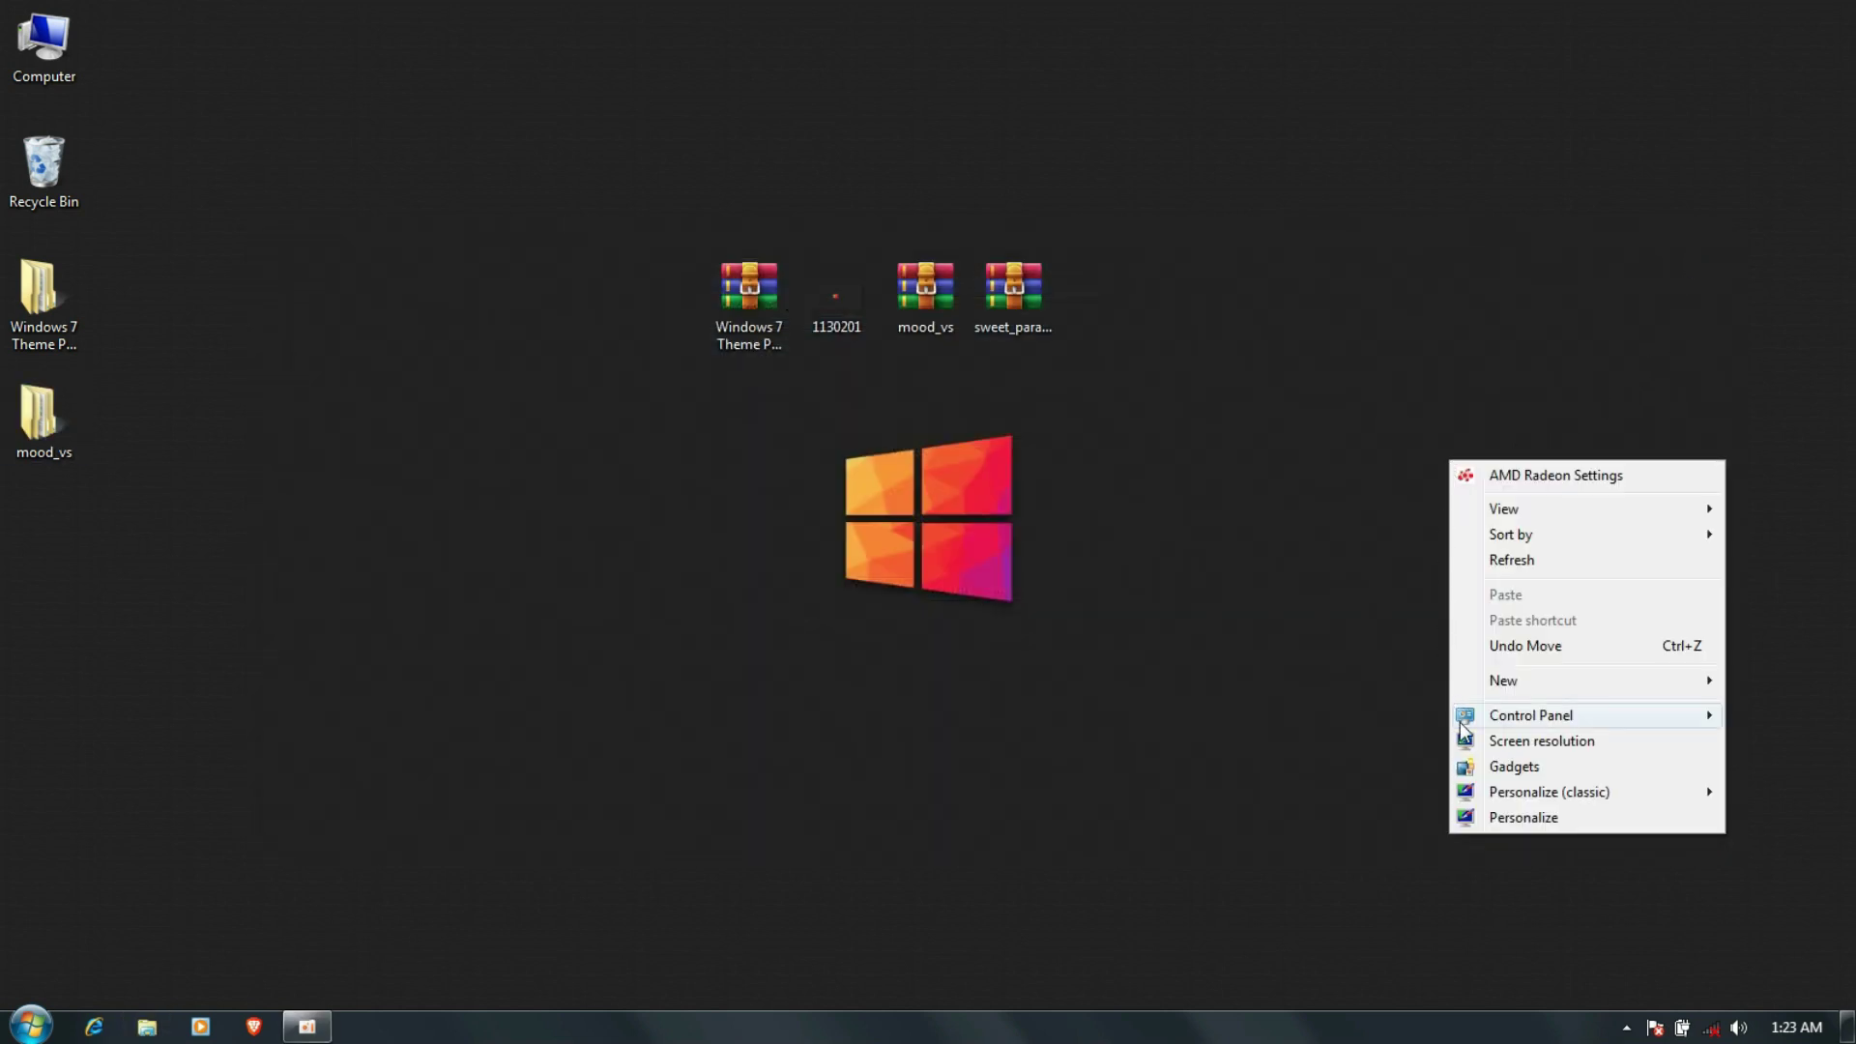
{"action": "left_click", "coordinate": [1524, 818]}
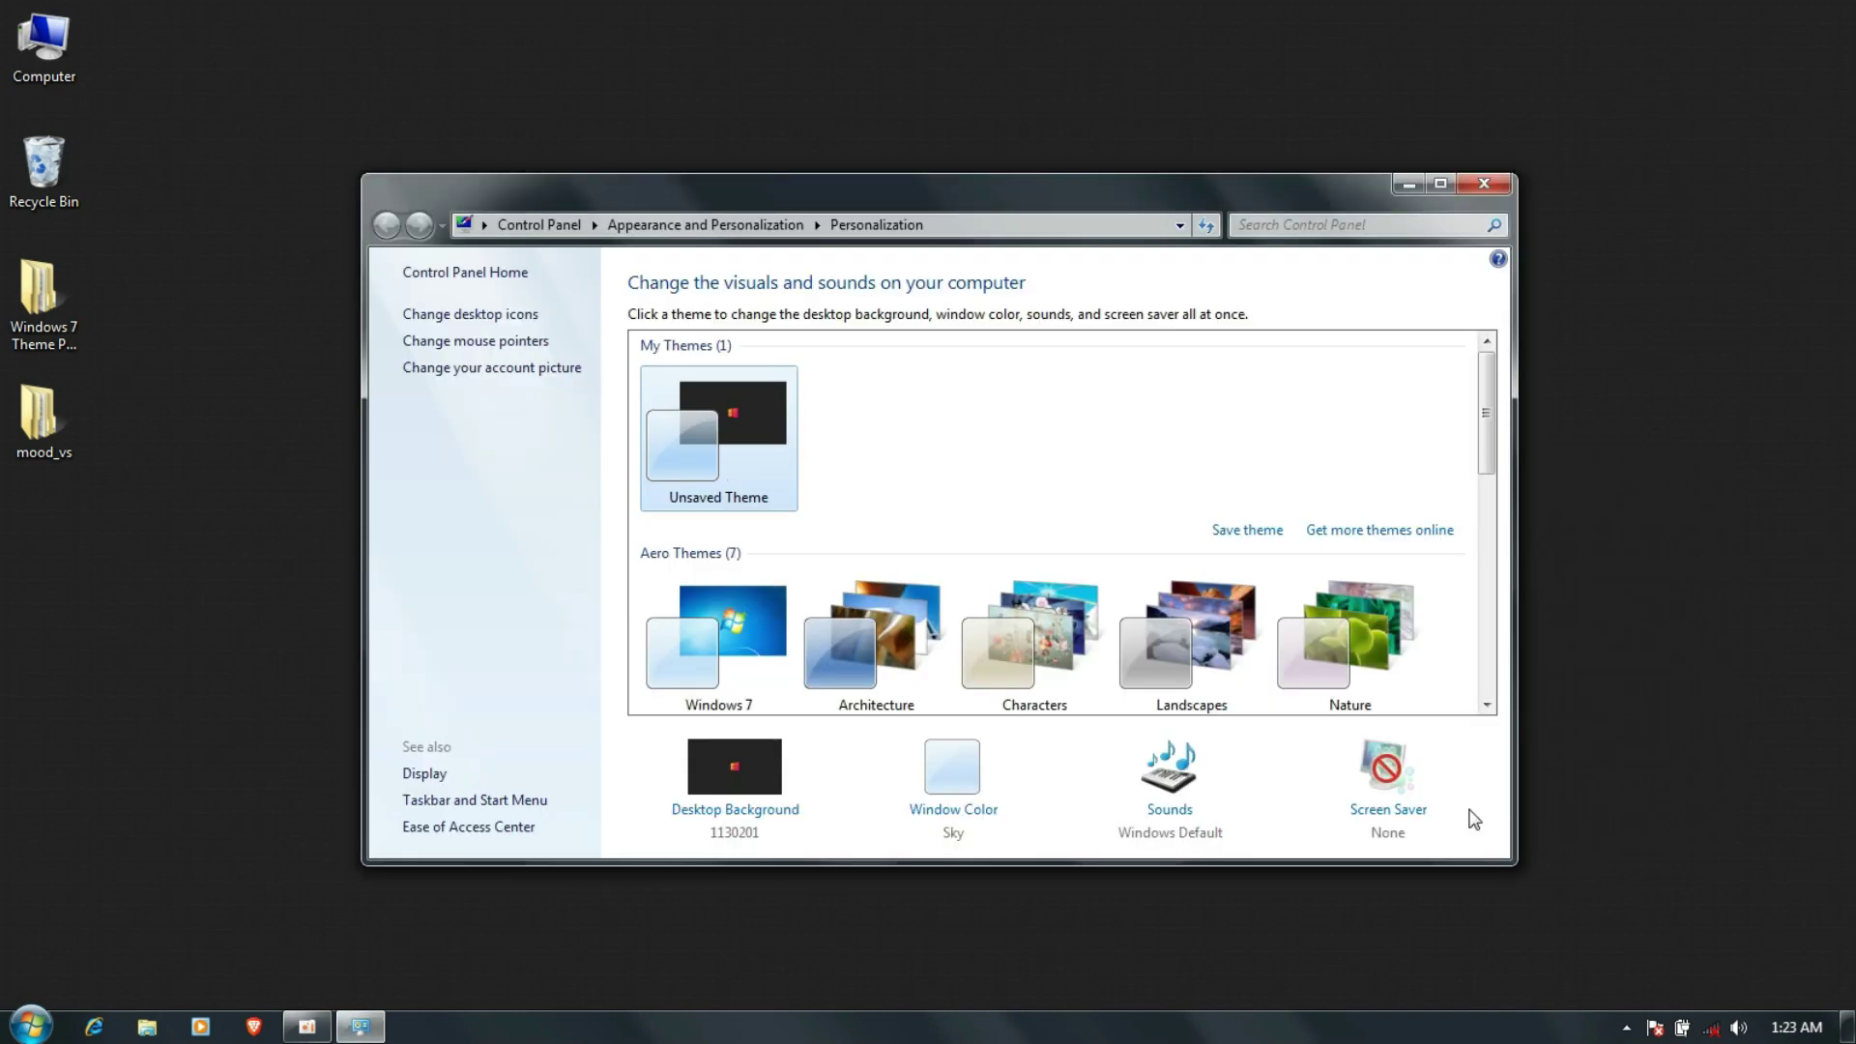
{"action": "scroll", "coordinate": [1118, 495], "scroll_direction": "down", "scroll_amount": 3}
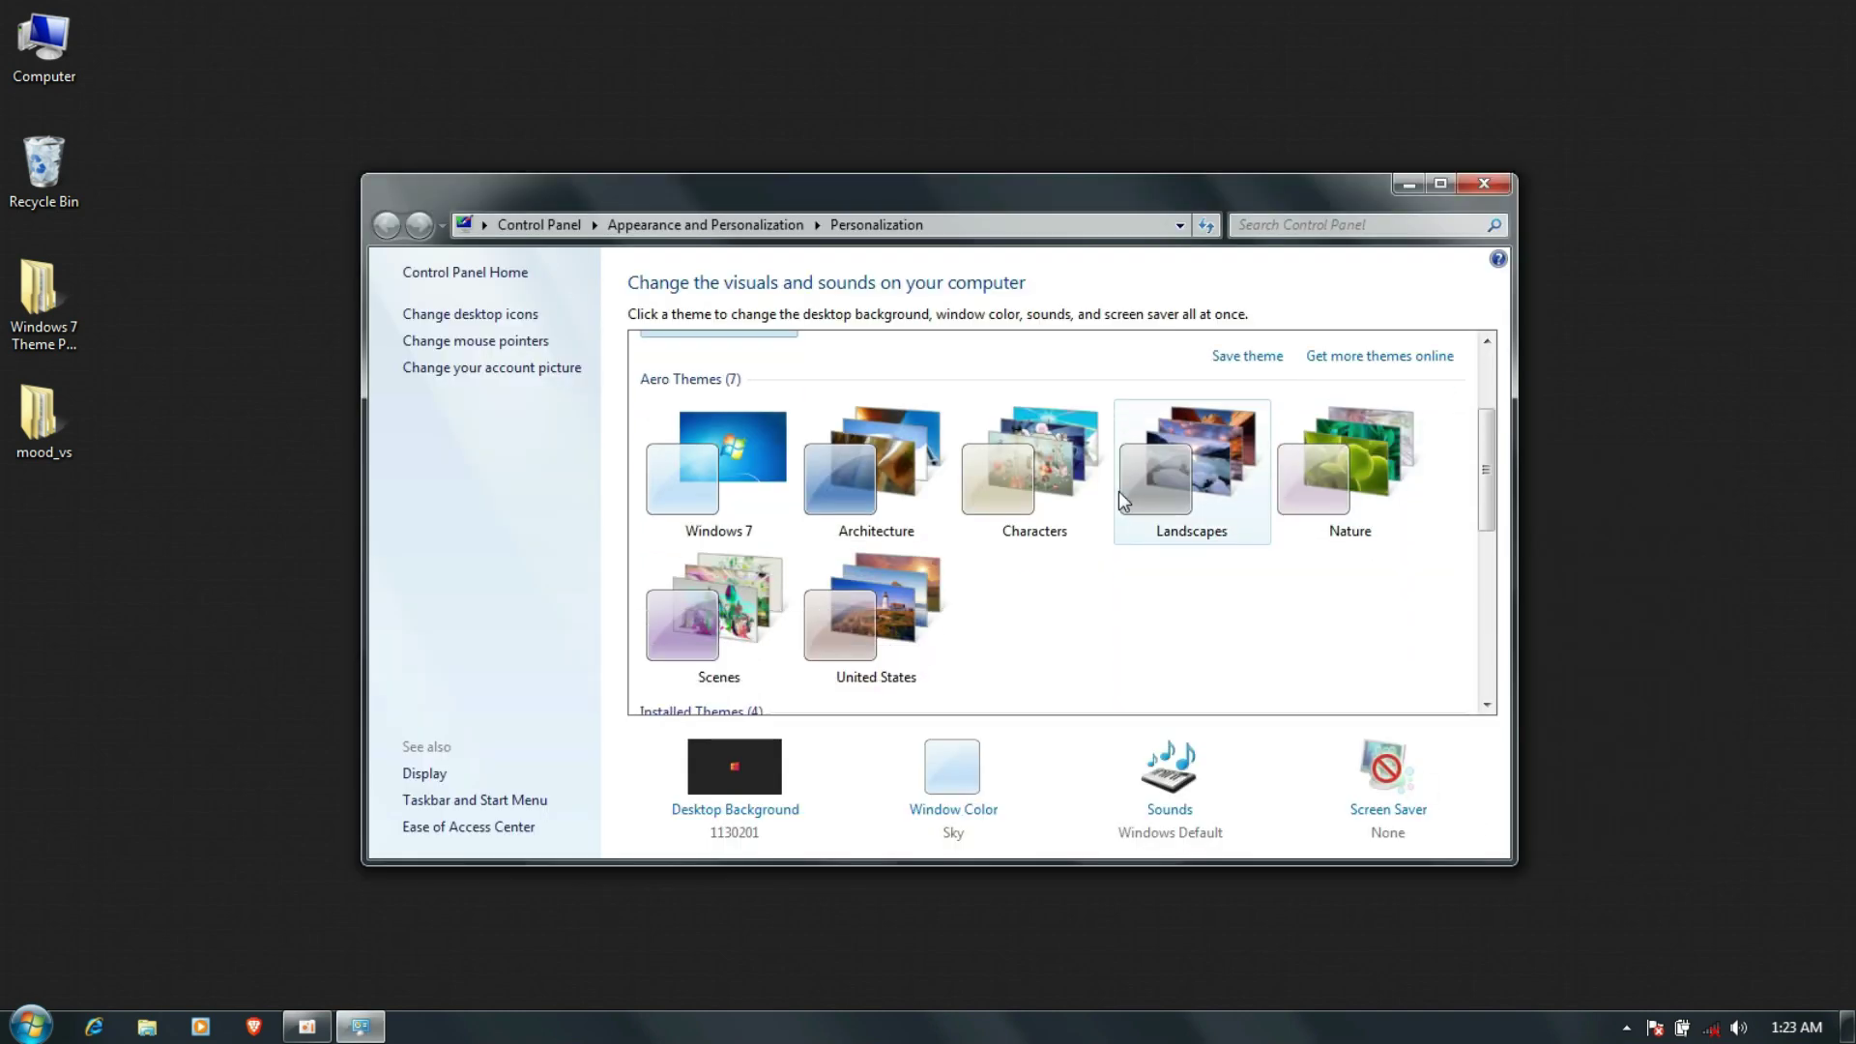
{"action": "scroll", "coordinate": [1118, 491], "scroll_direction": "down", "scroll_amount": 5}
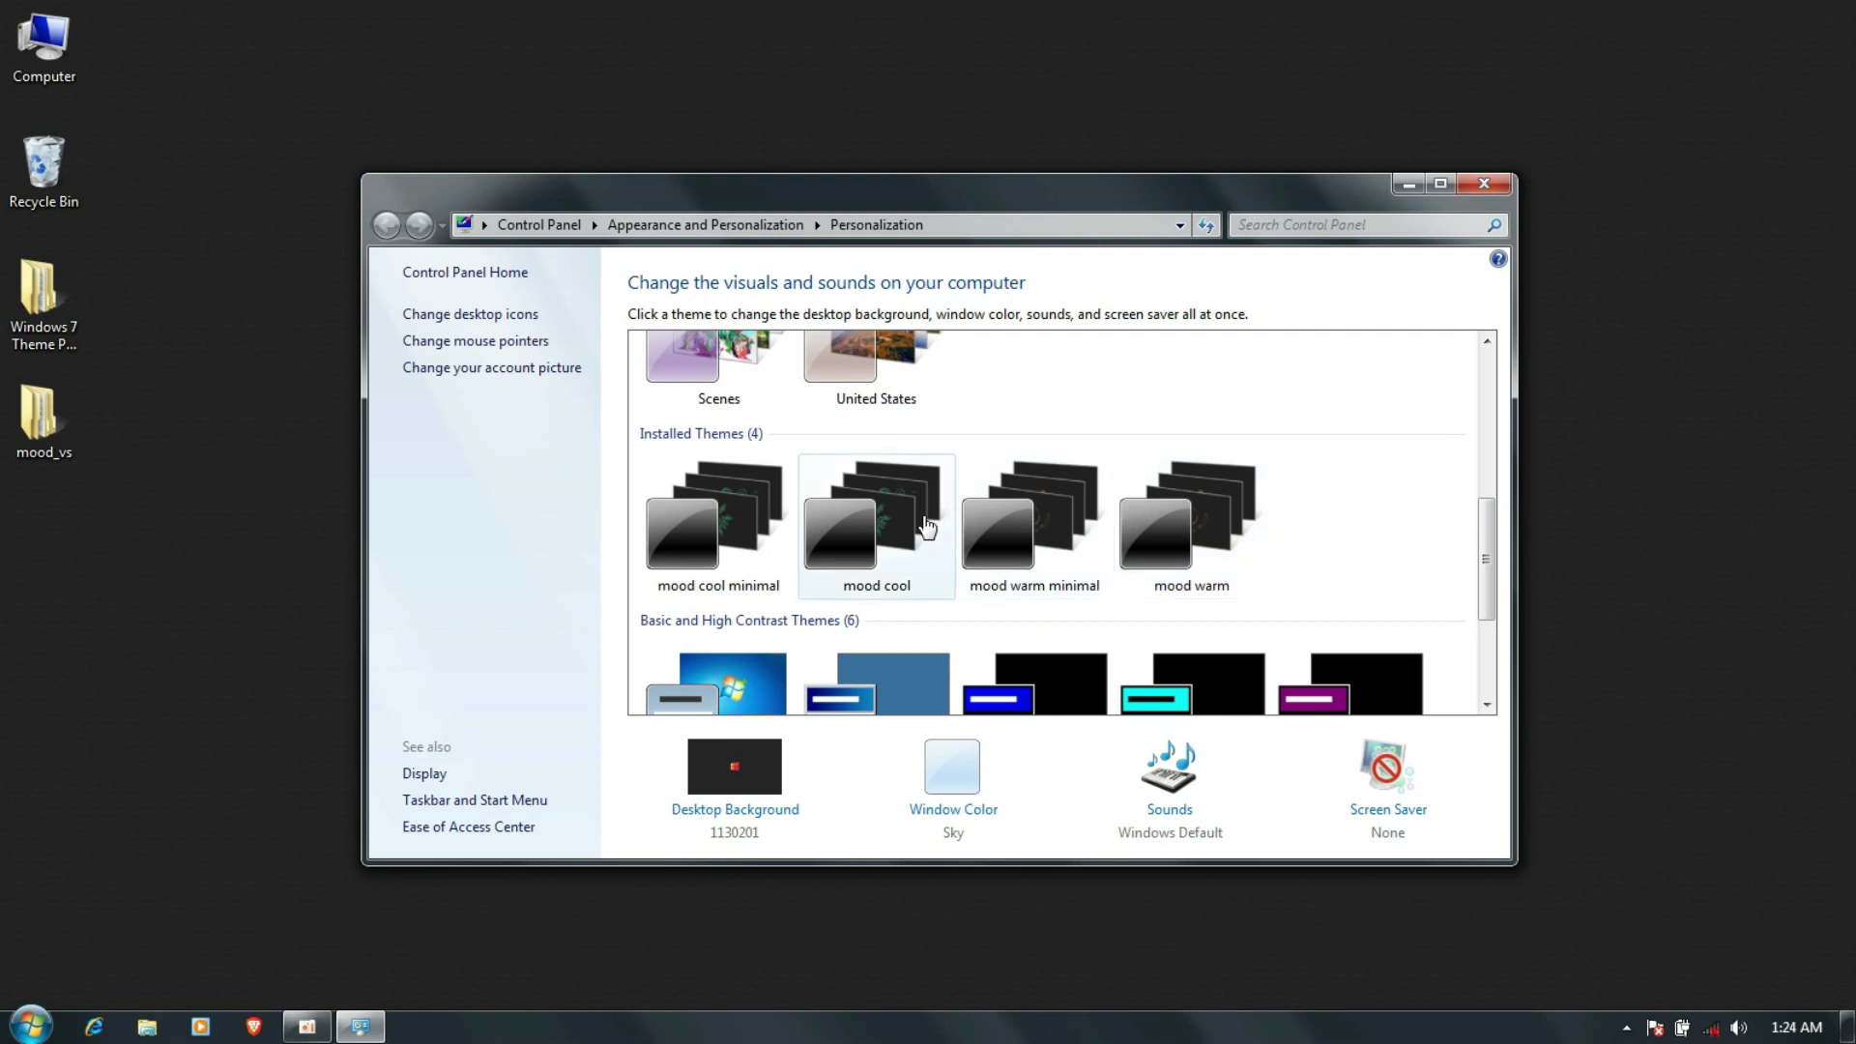
{"action": "left_click", "coordinate": [881, 532]}
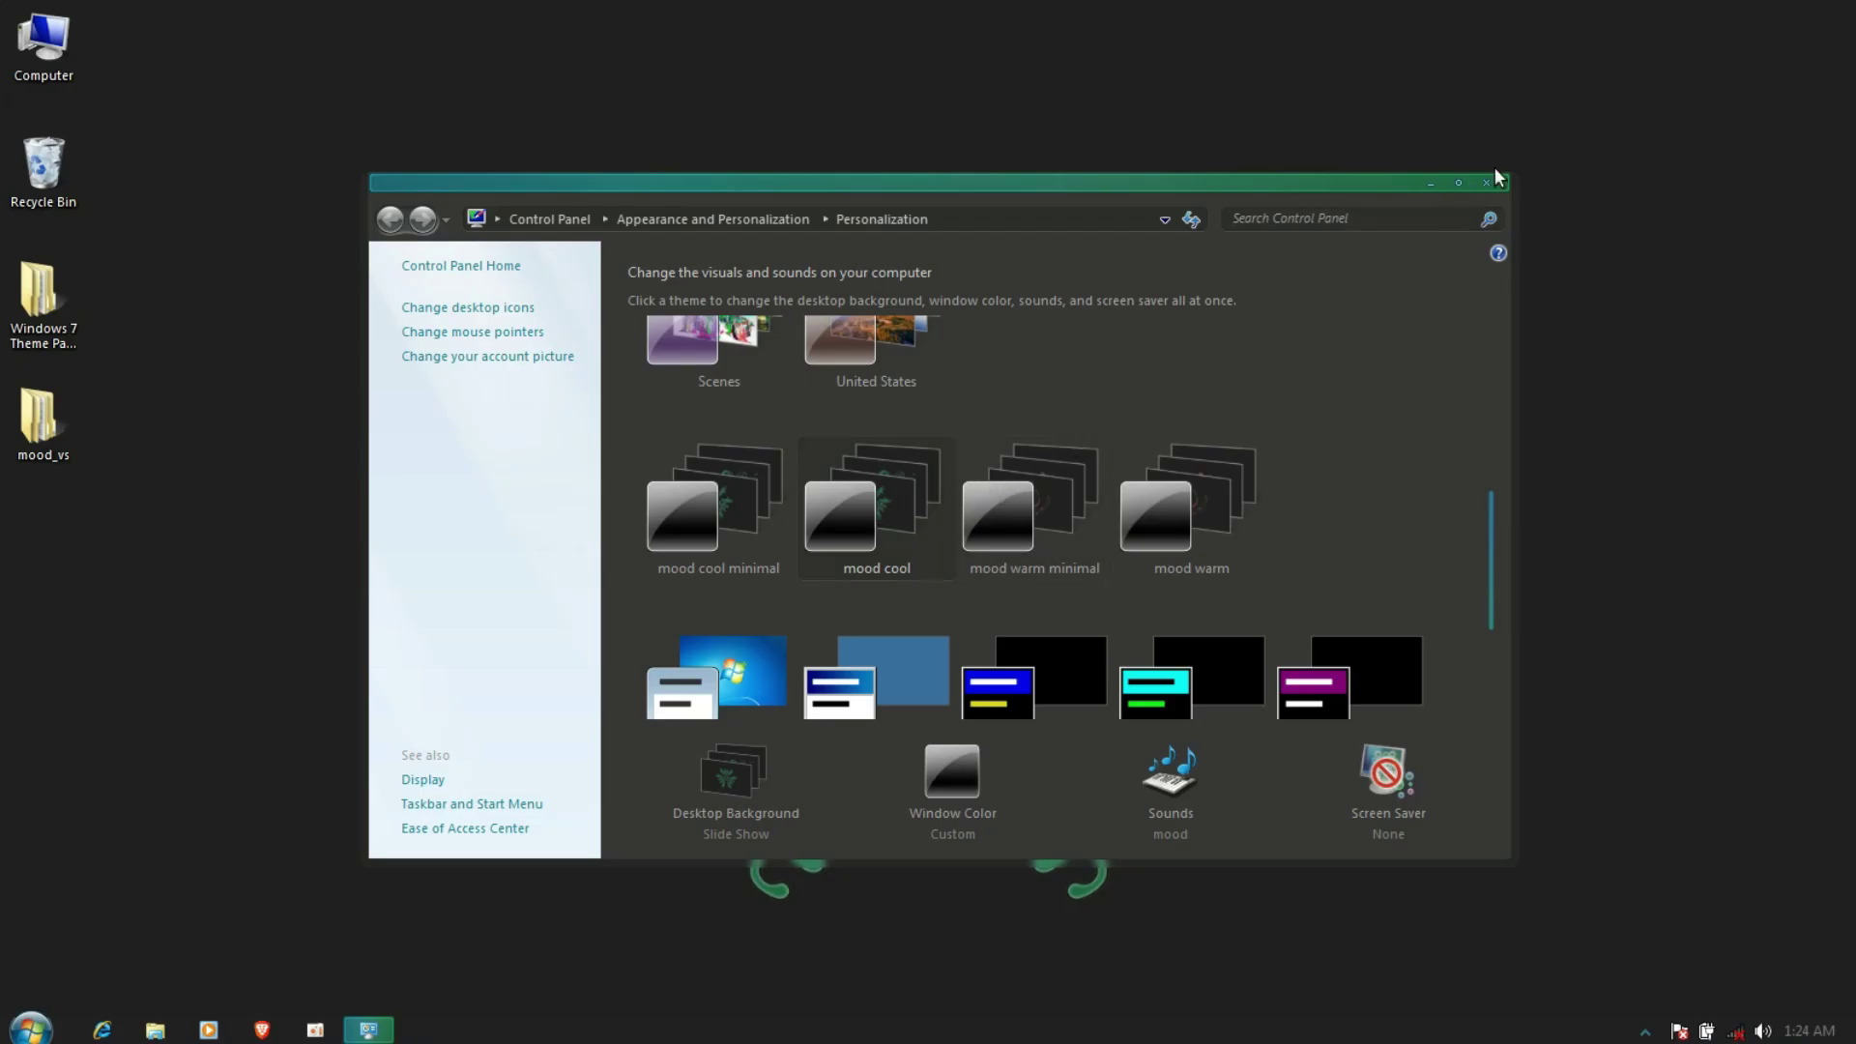
Reposition the Personalization window and switch to the installed mood warm theme
{"action": "mouse_move", "coordinate": [1155, 180]}
{"action": "left_mouse_down"}
{"action": "mouse_move", "coordinate": [1155, 228]}
{"action": "mouse_move", "coordinate": [1119, 187]}
{"action": "mouse_move", "coordinate": [1163, 215]}
{"action": "left_mouse_up"}
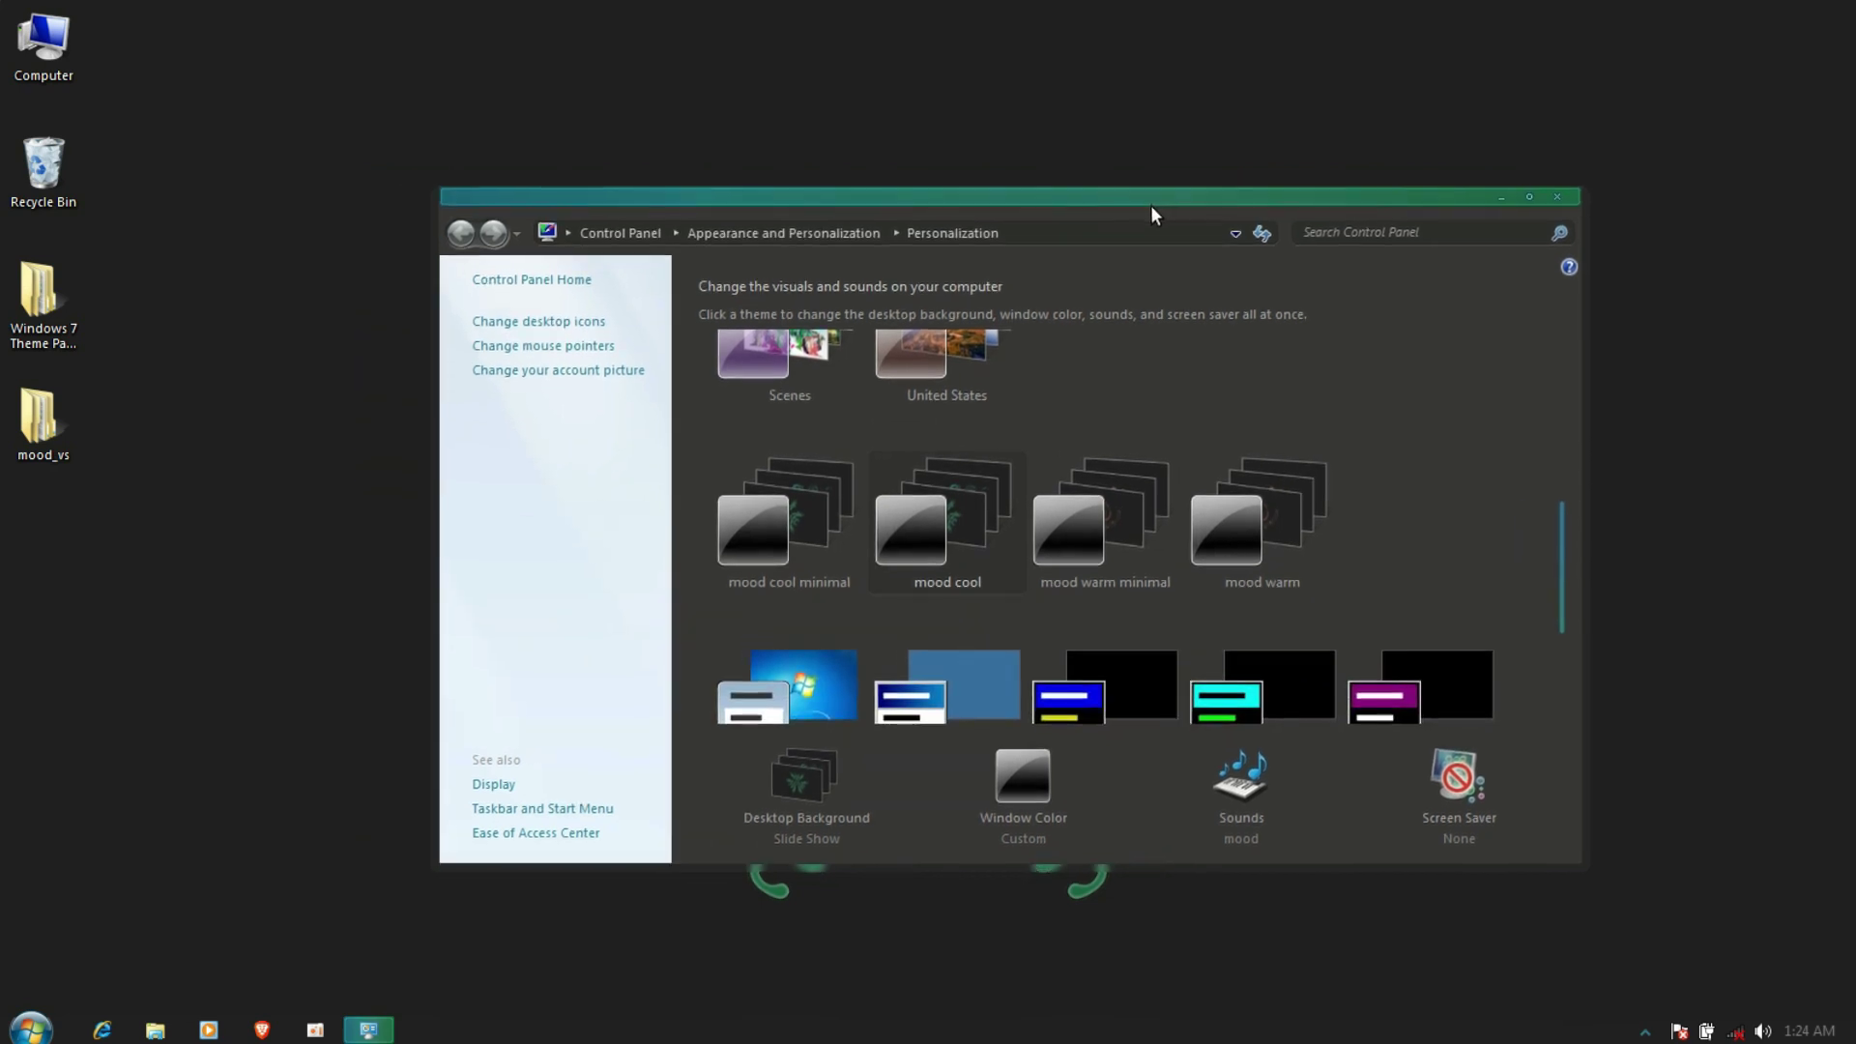
{"action": "left_click", "coordinate": [1219, 520]}
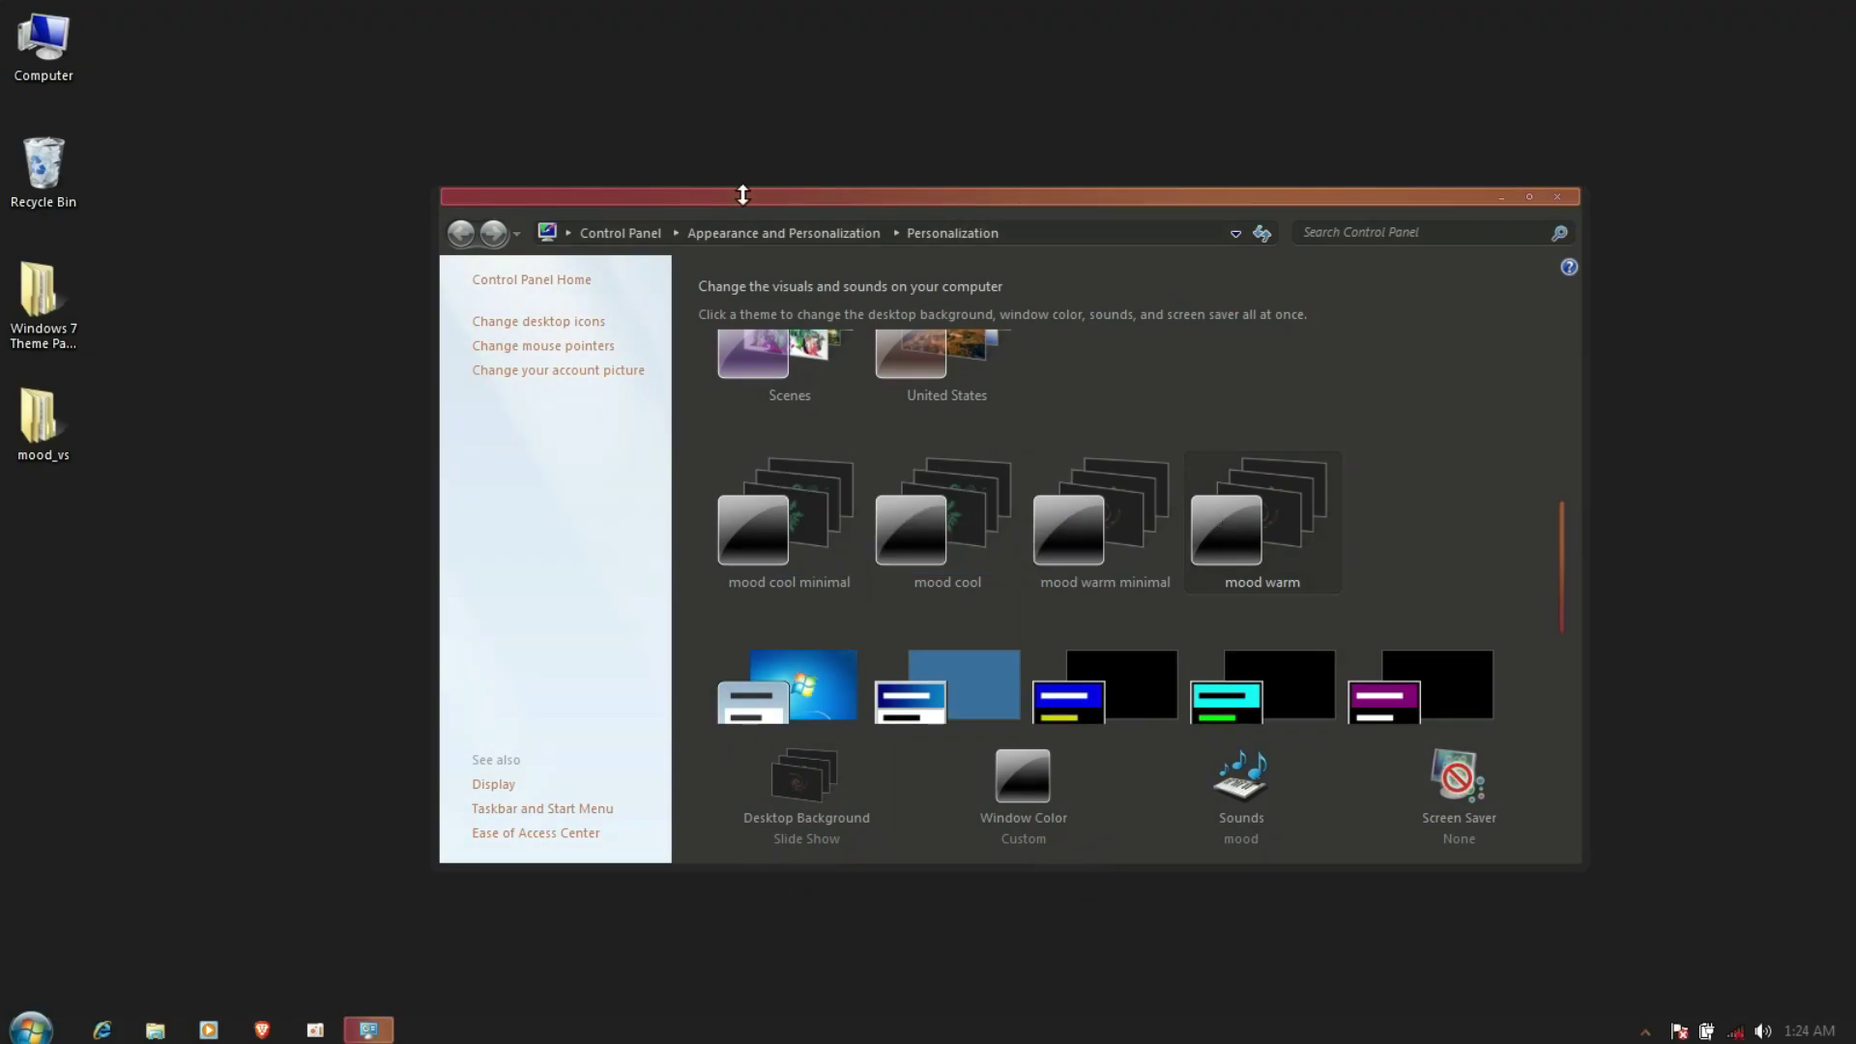
Switch back to the mood cool theme, close Personalization, and set the 1130201 image as the desktop background
{"action": "left_click", "coordinate": [944, 522]}
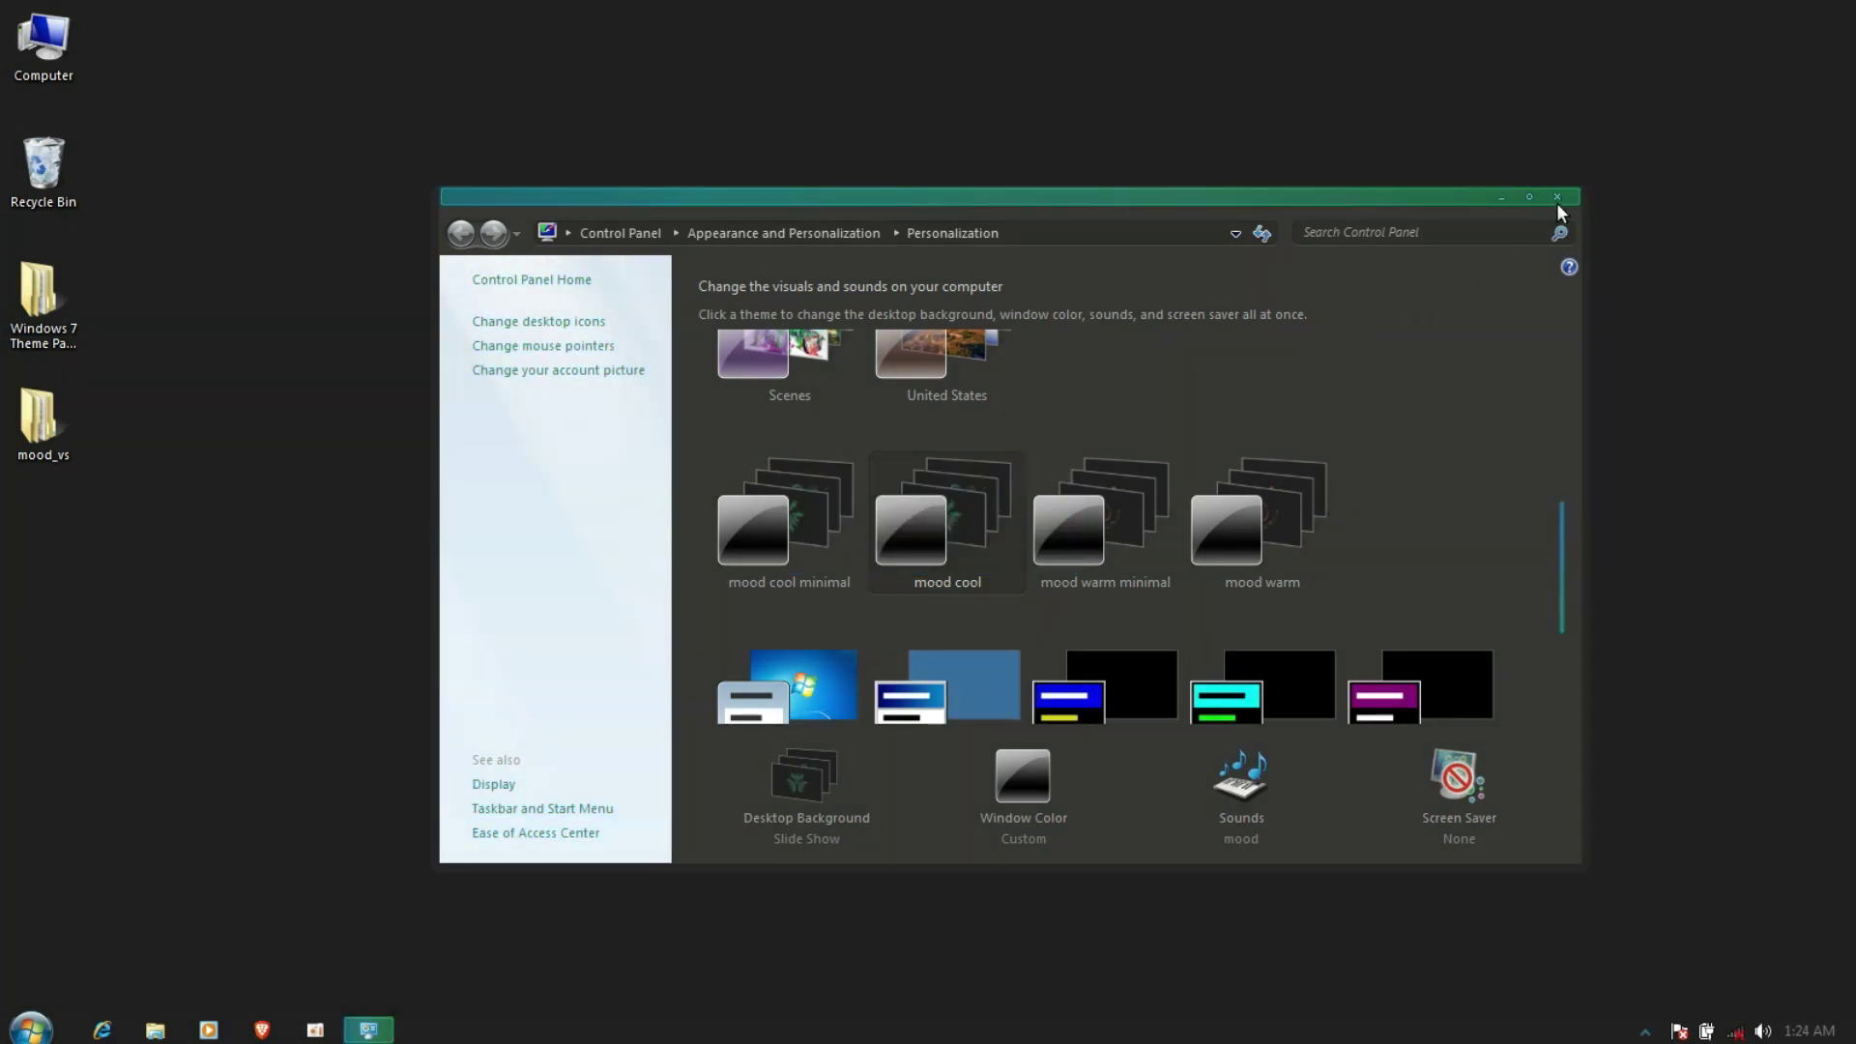
{"action": "left_click", "coordinate": [1556, 199]}
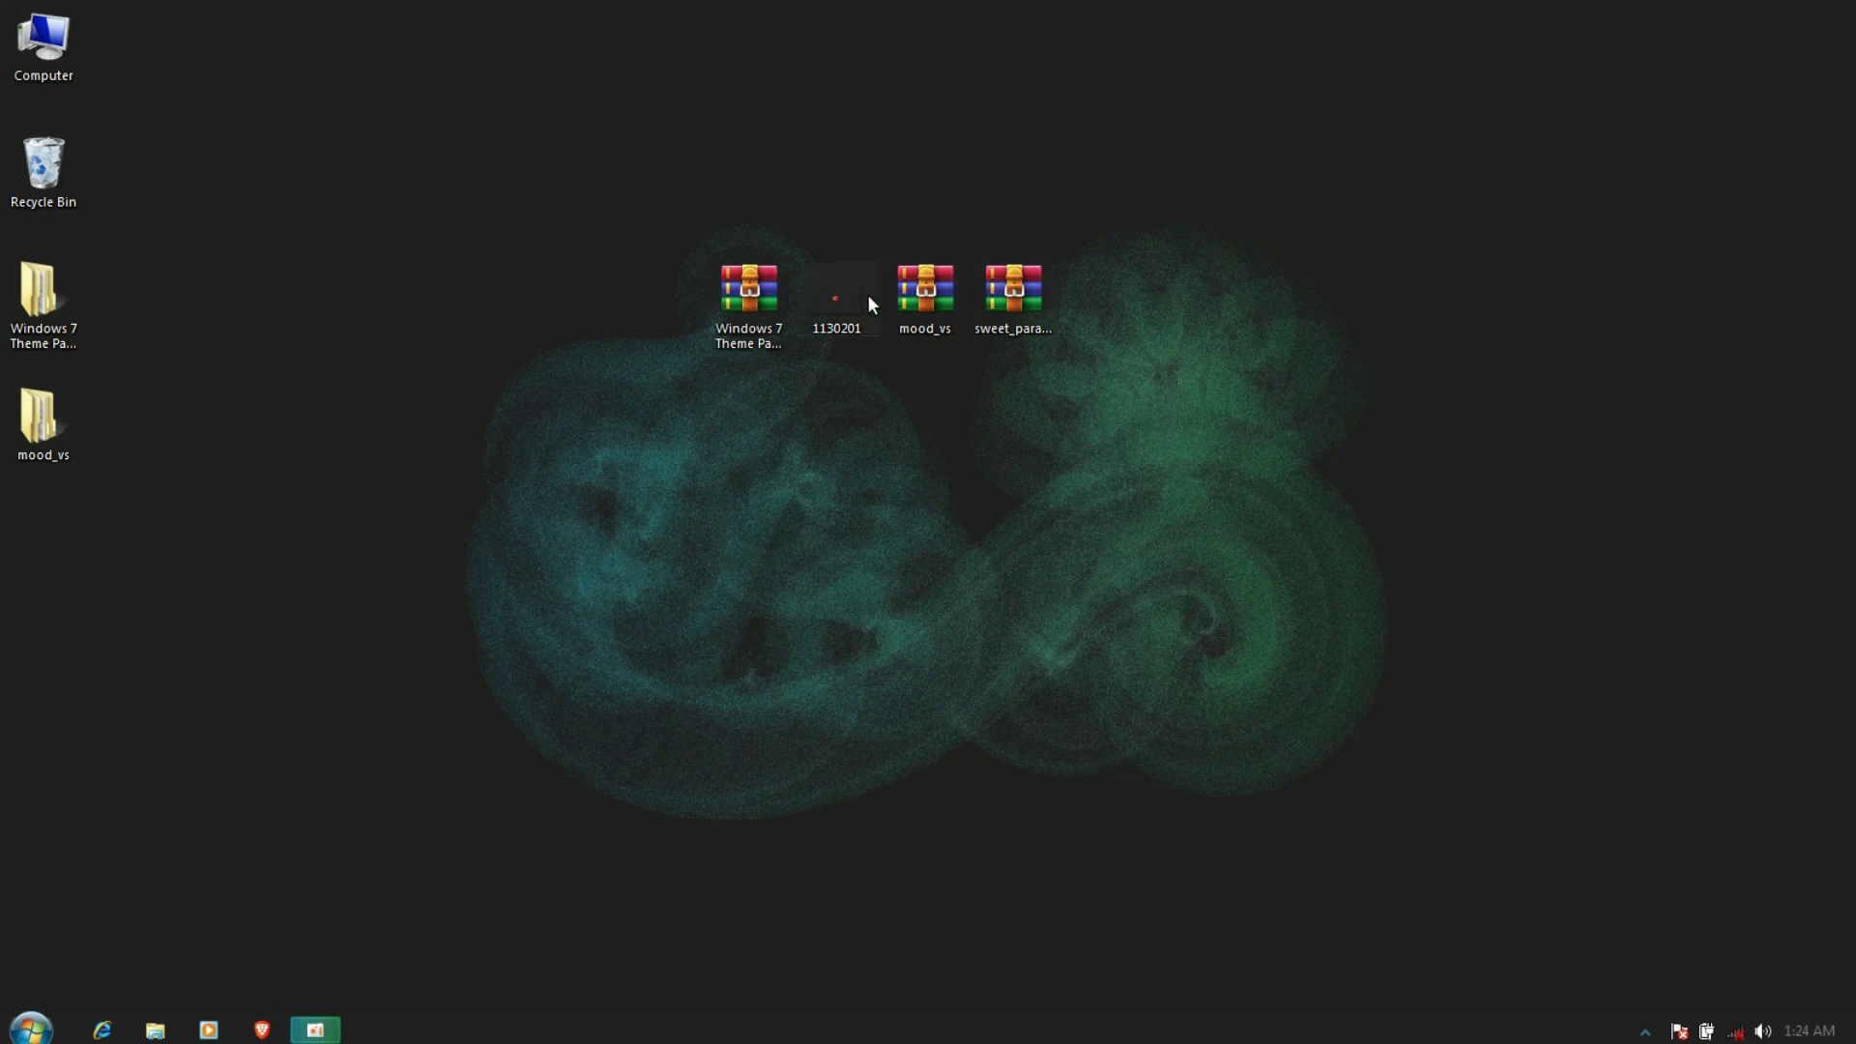
{"action": "right_click", "coordinate": [868, 295]}
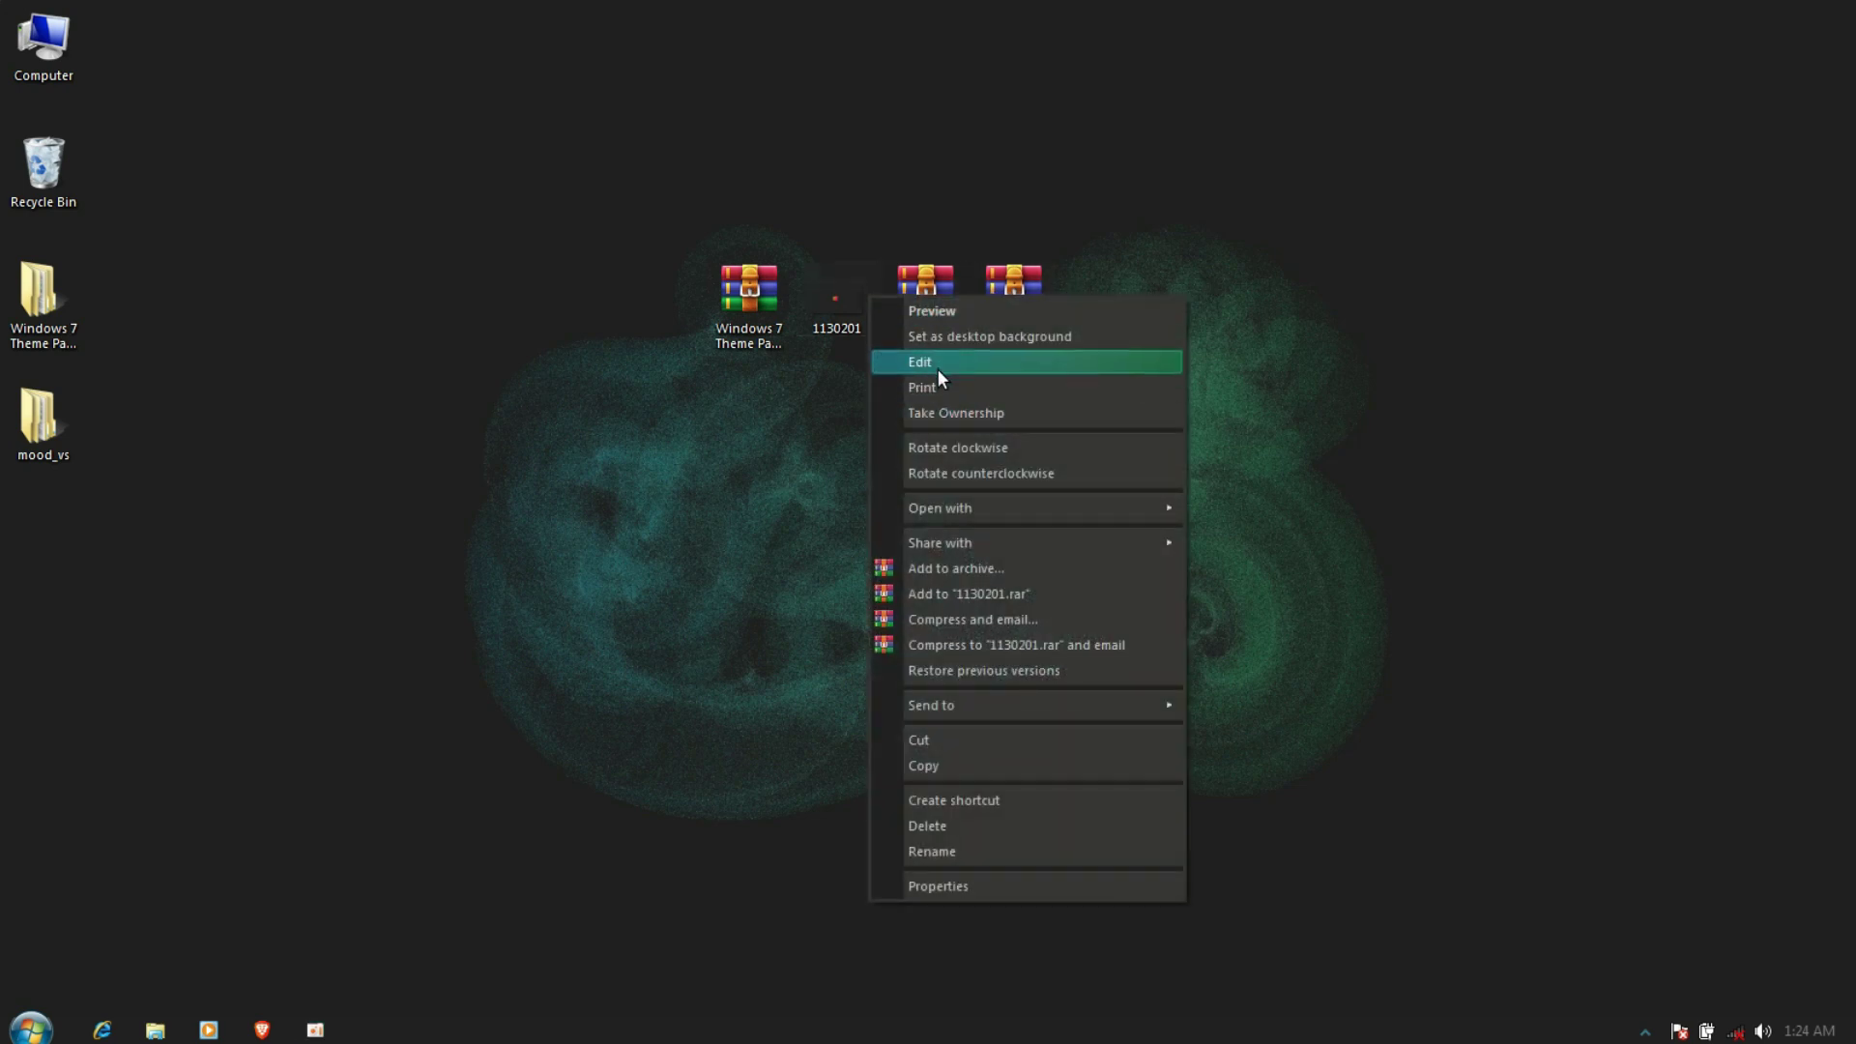
{"action": "left_click", "coordinate": [963, 336]}
Extract the sweet_paranoia icon theme archive into its own folder on the desktop, keeping the default extraction options
{"action": "right_click", "coordinate": [1017, 308]}
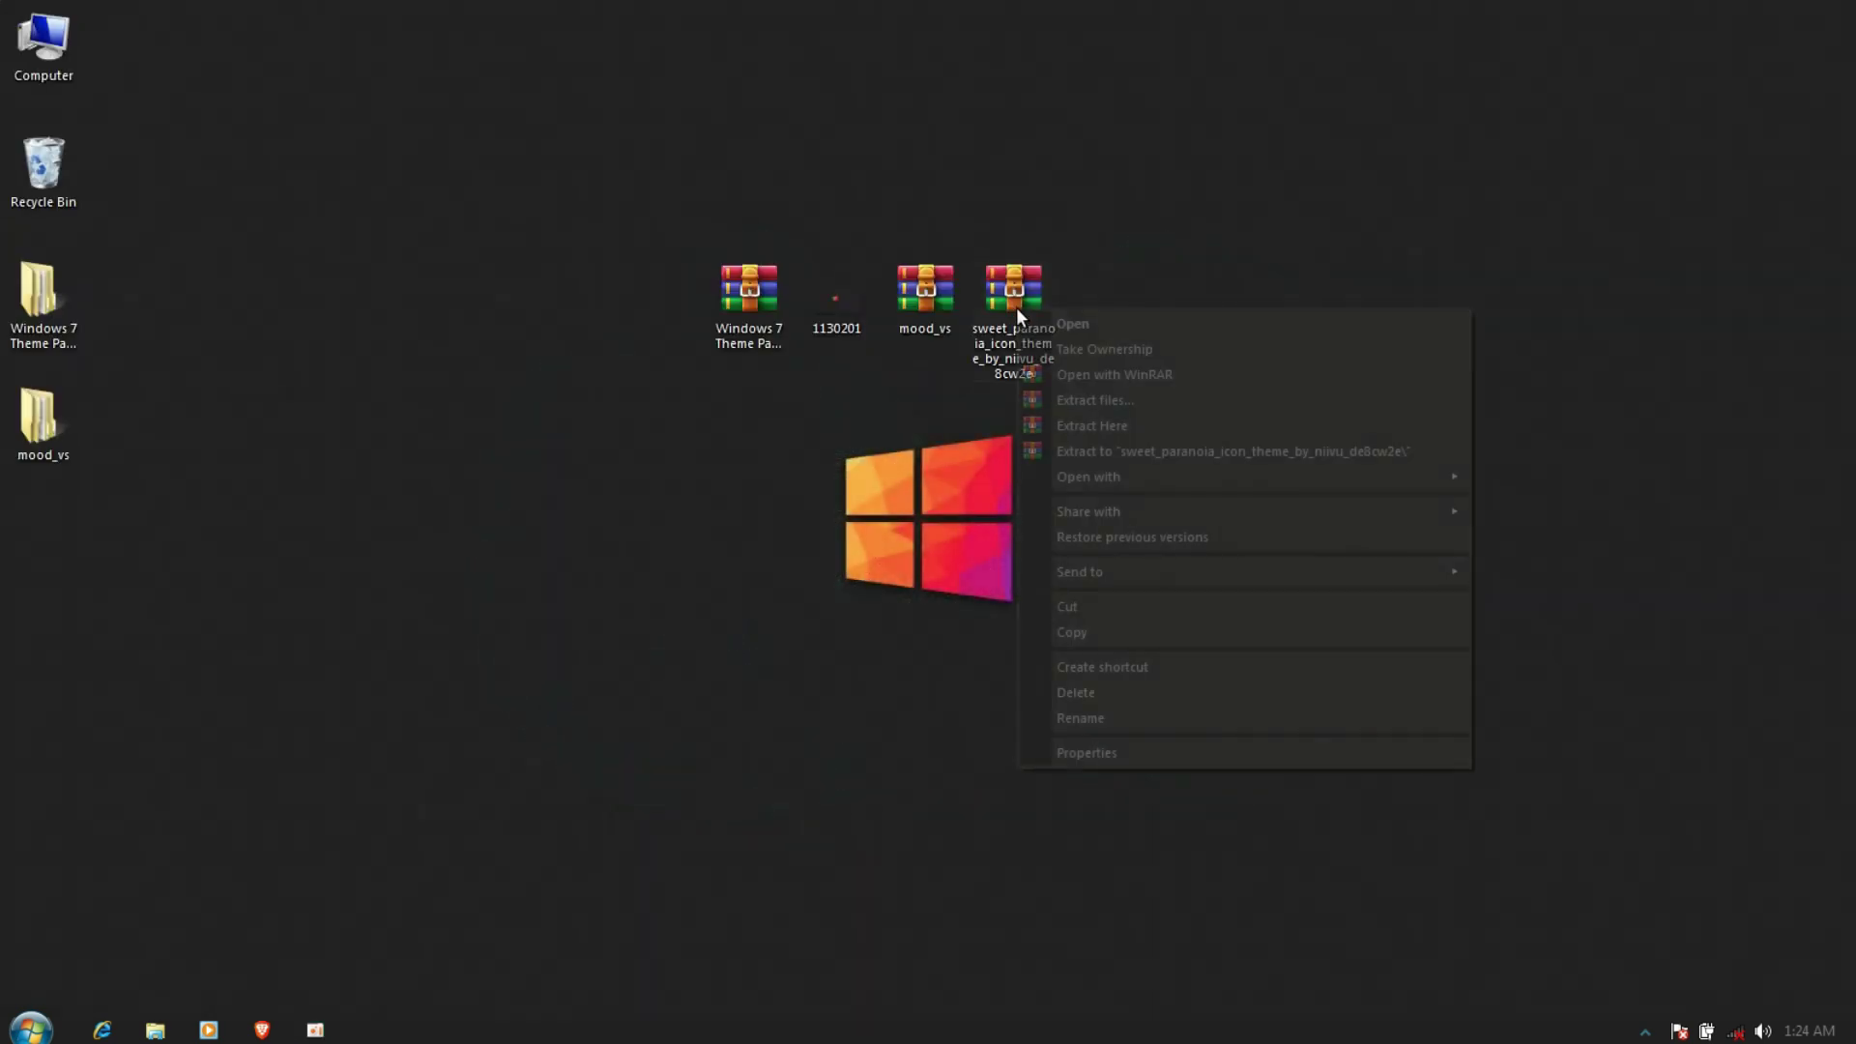
{"action": "left_click", "coordinate": [1091, 411]}
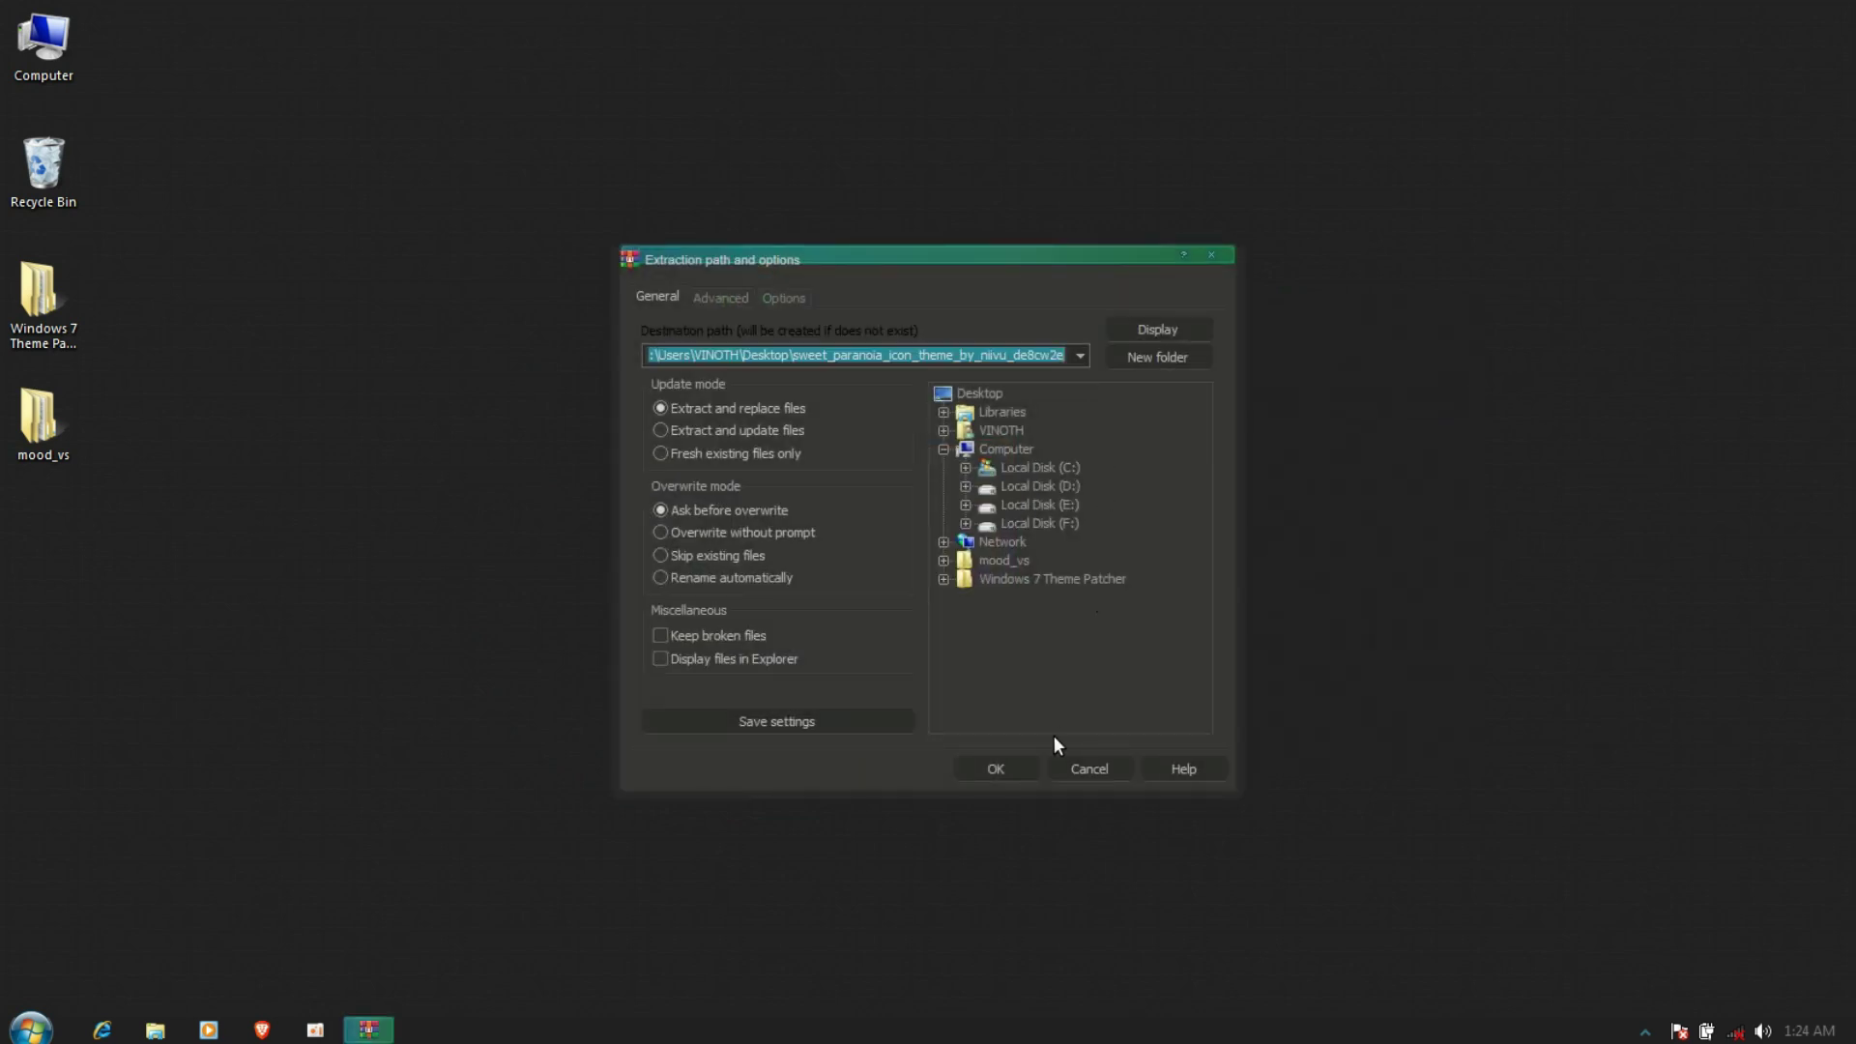
{"action": "left_click", "coordinate": [1001, 769]}
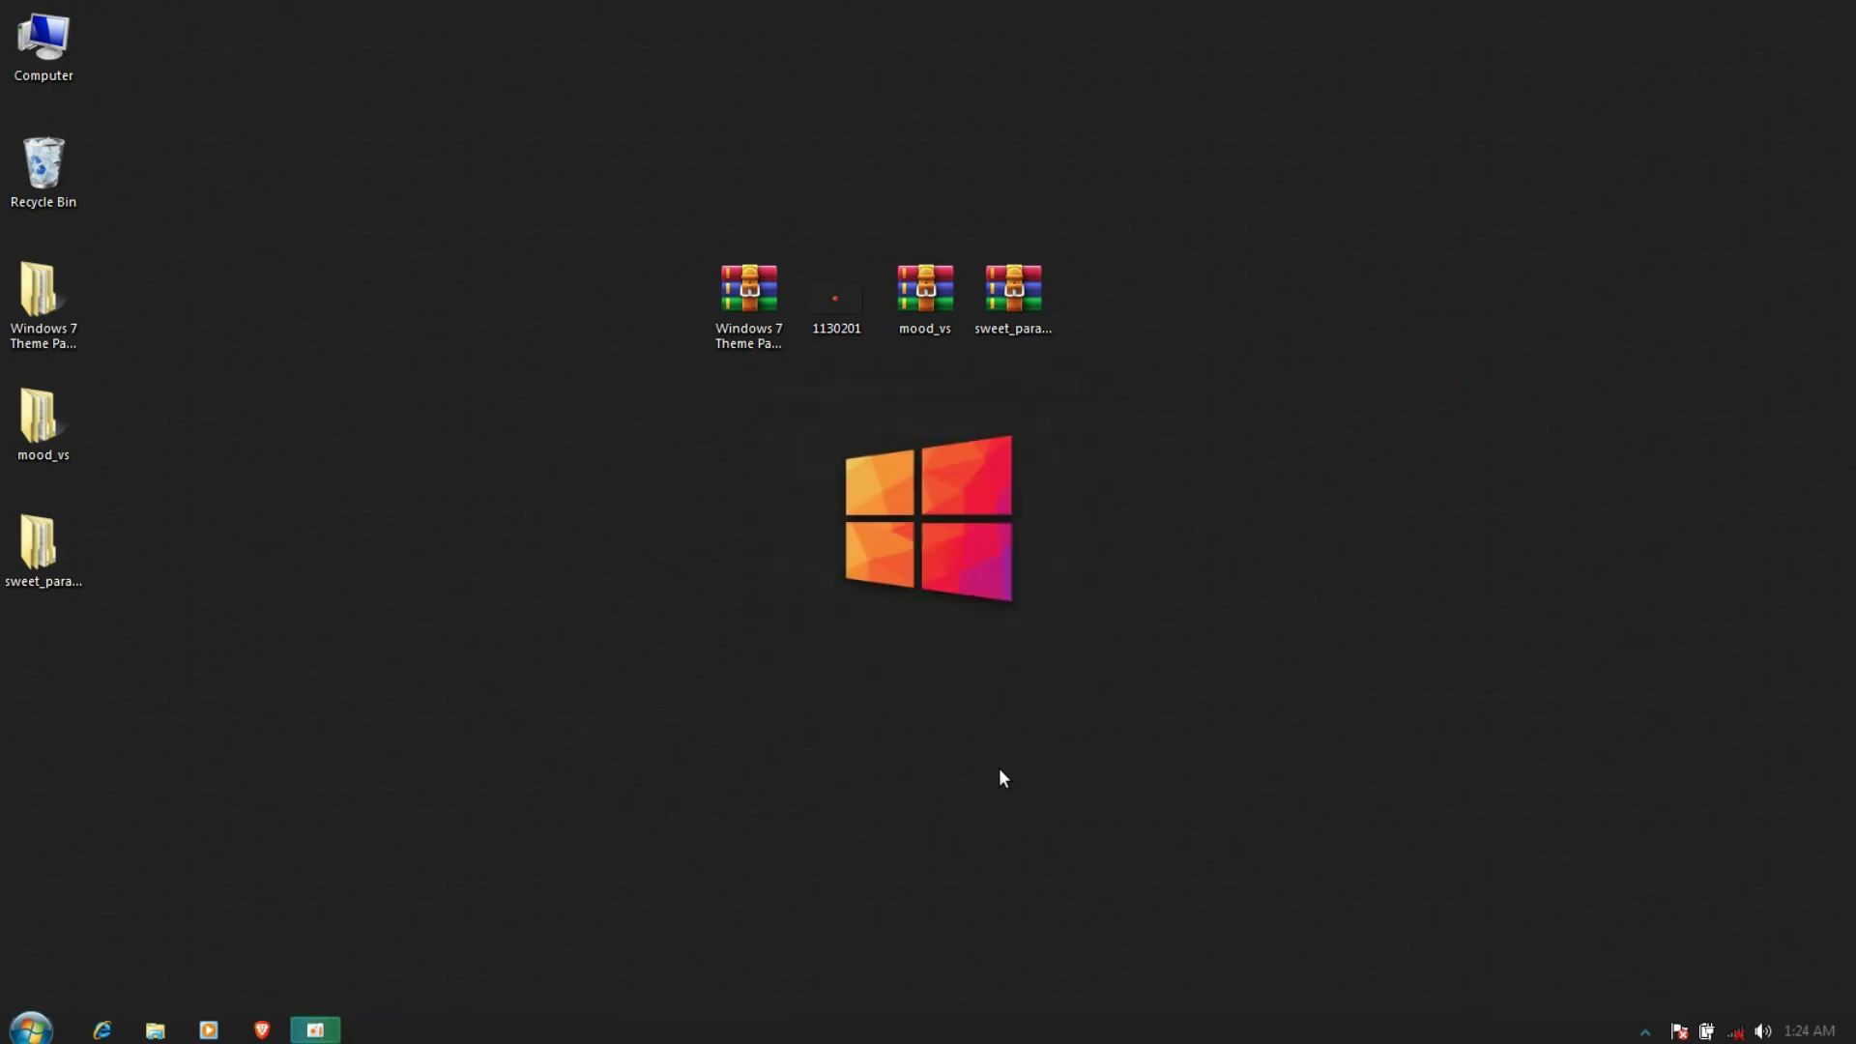
Open the iPack folder within Sweet Paranoia Icon Theme in the extracted sweet_paranoia folder
{"action": "double_click", "coordinate": [66, 542]}
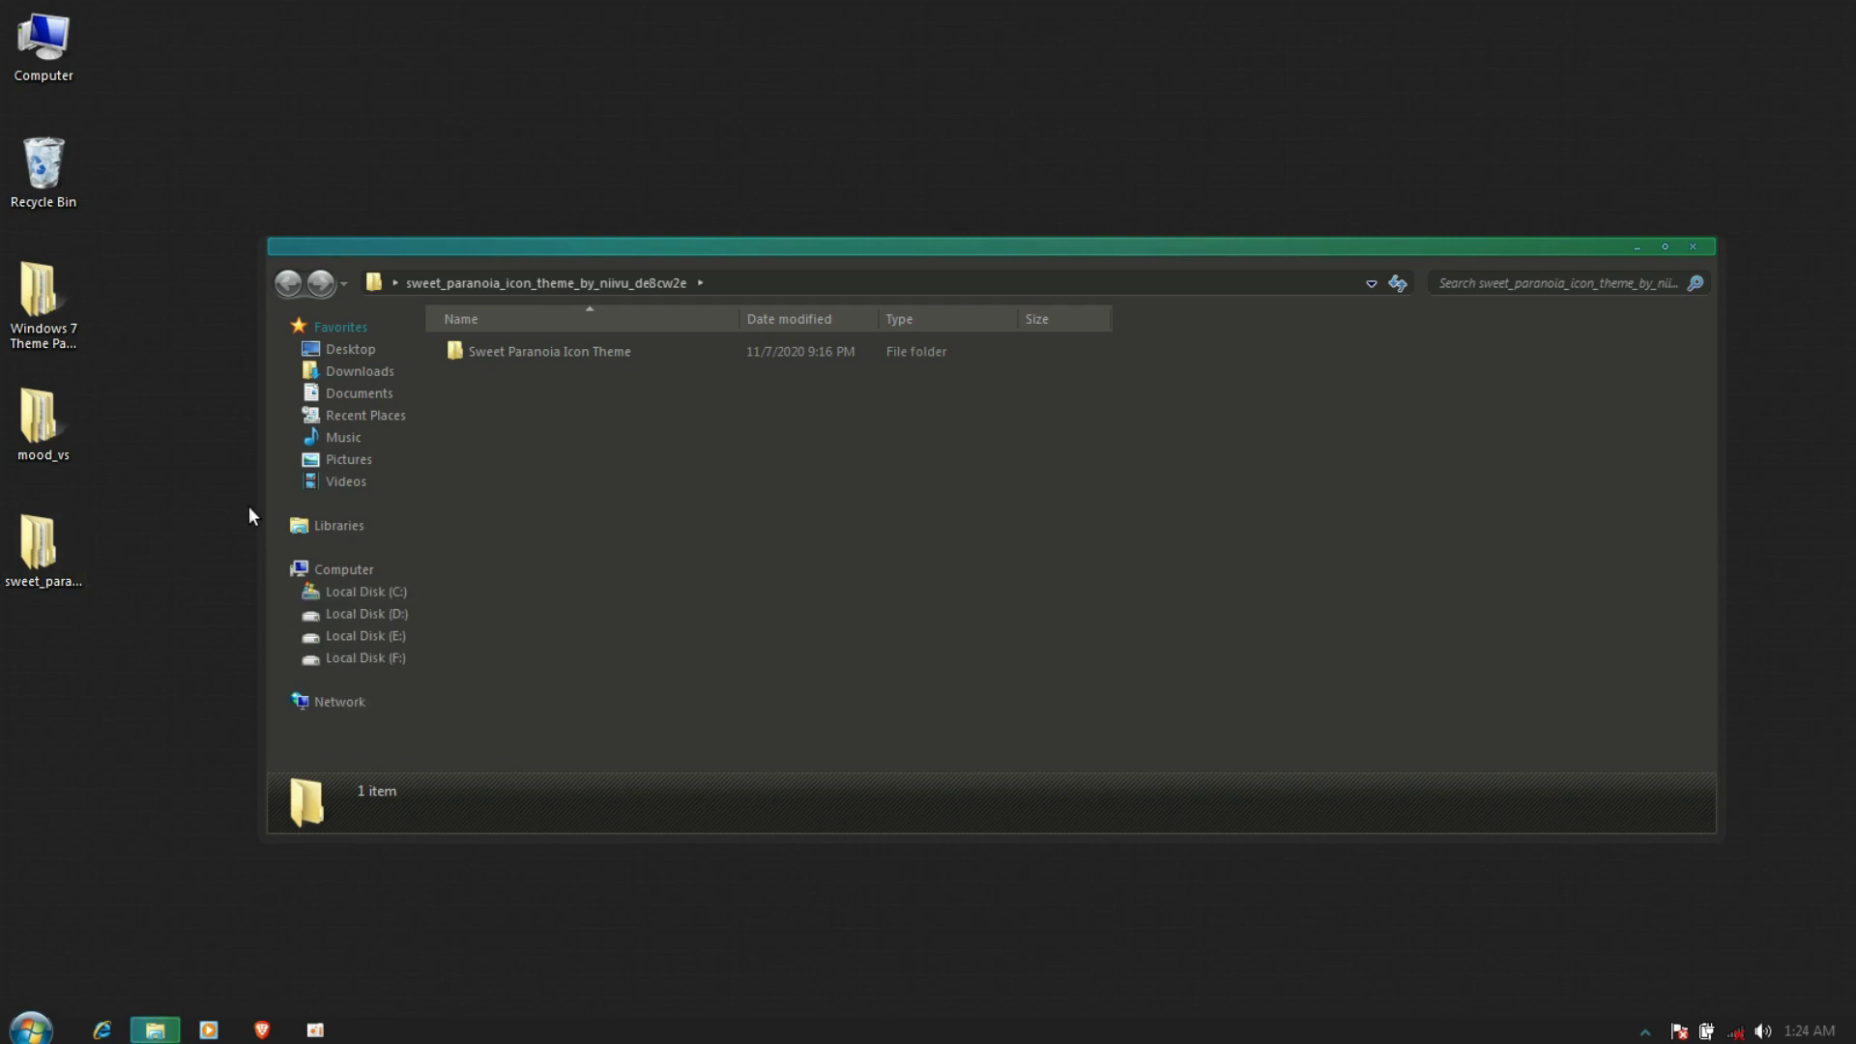
{"action": "double_click", "coordinate": [489, 354]}
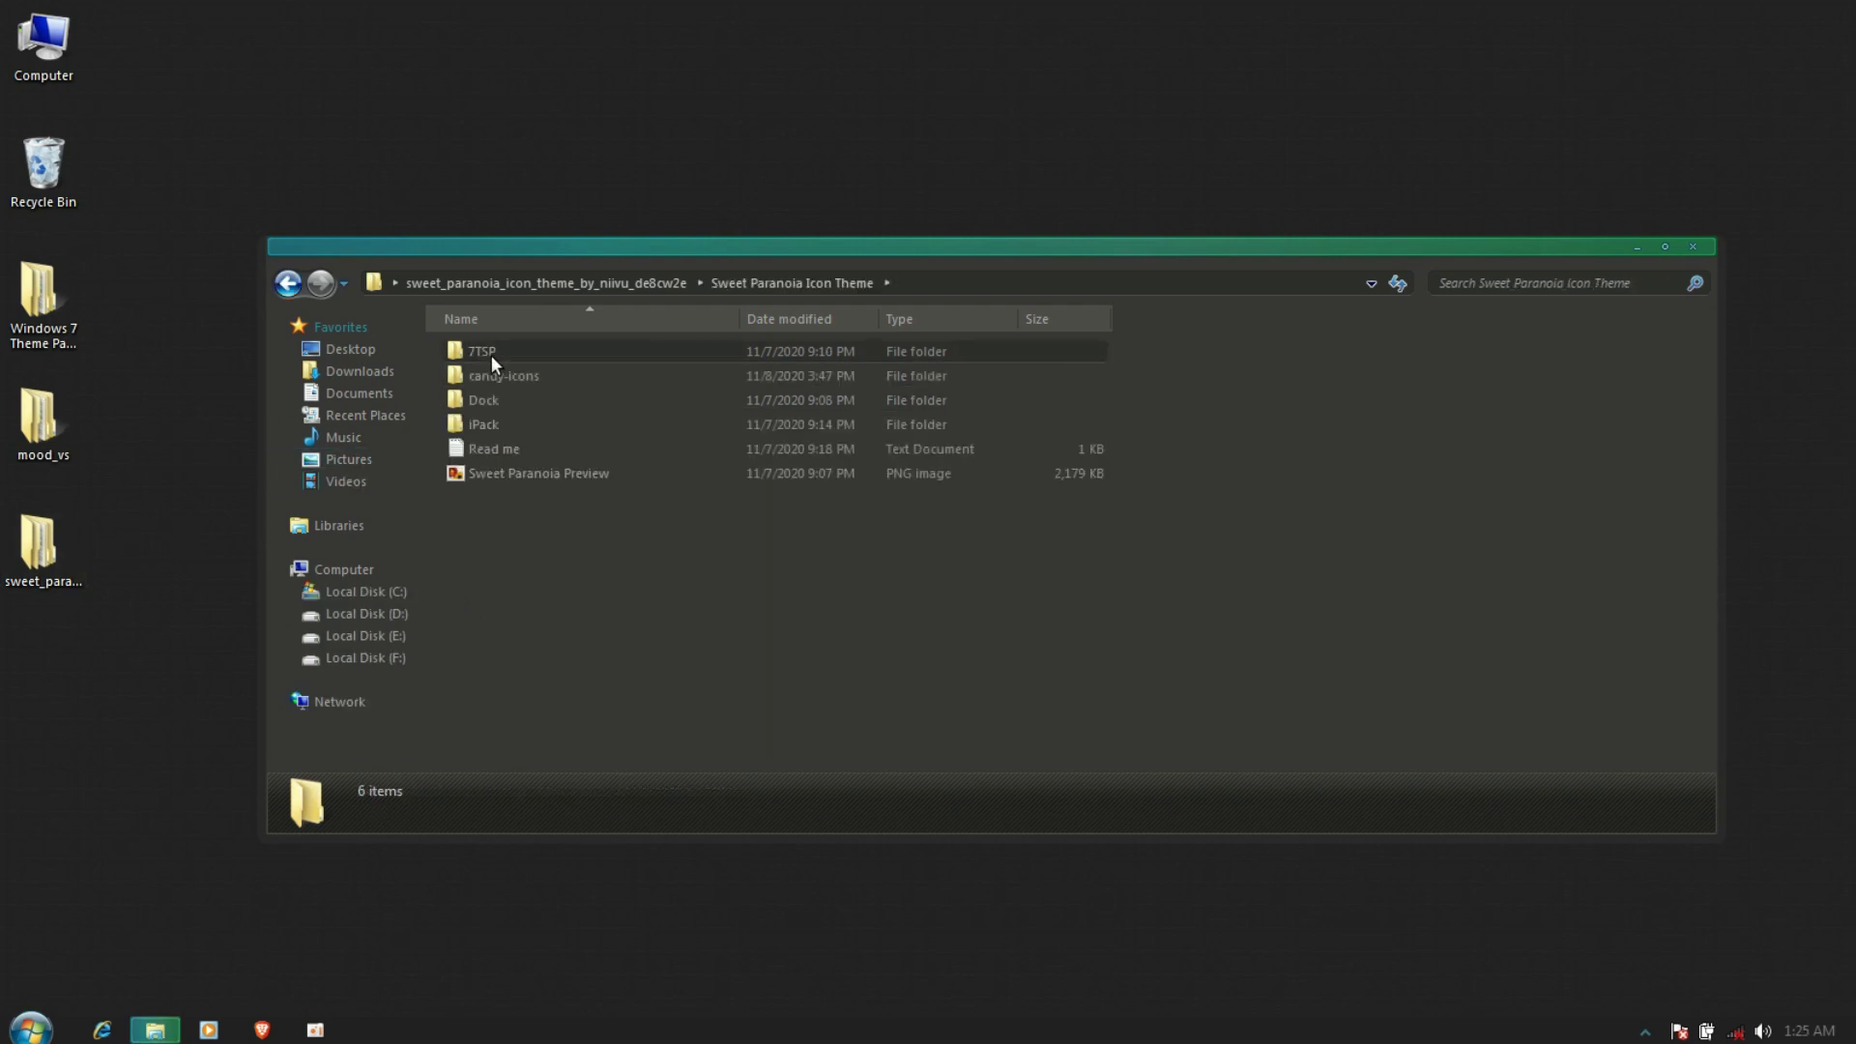
{"action": "left_click", "coordinate": [509, 408]}
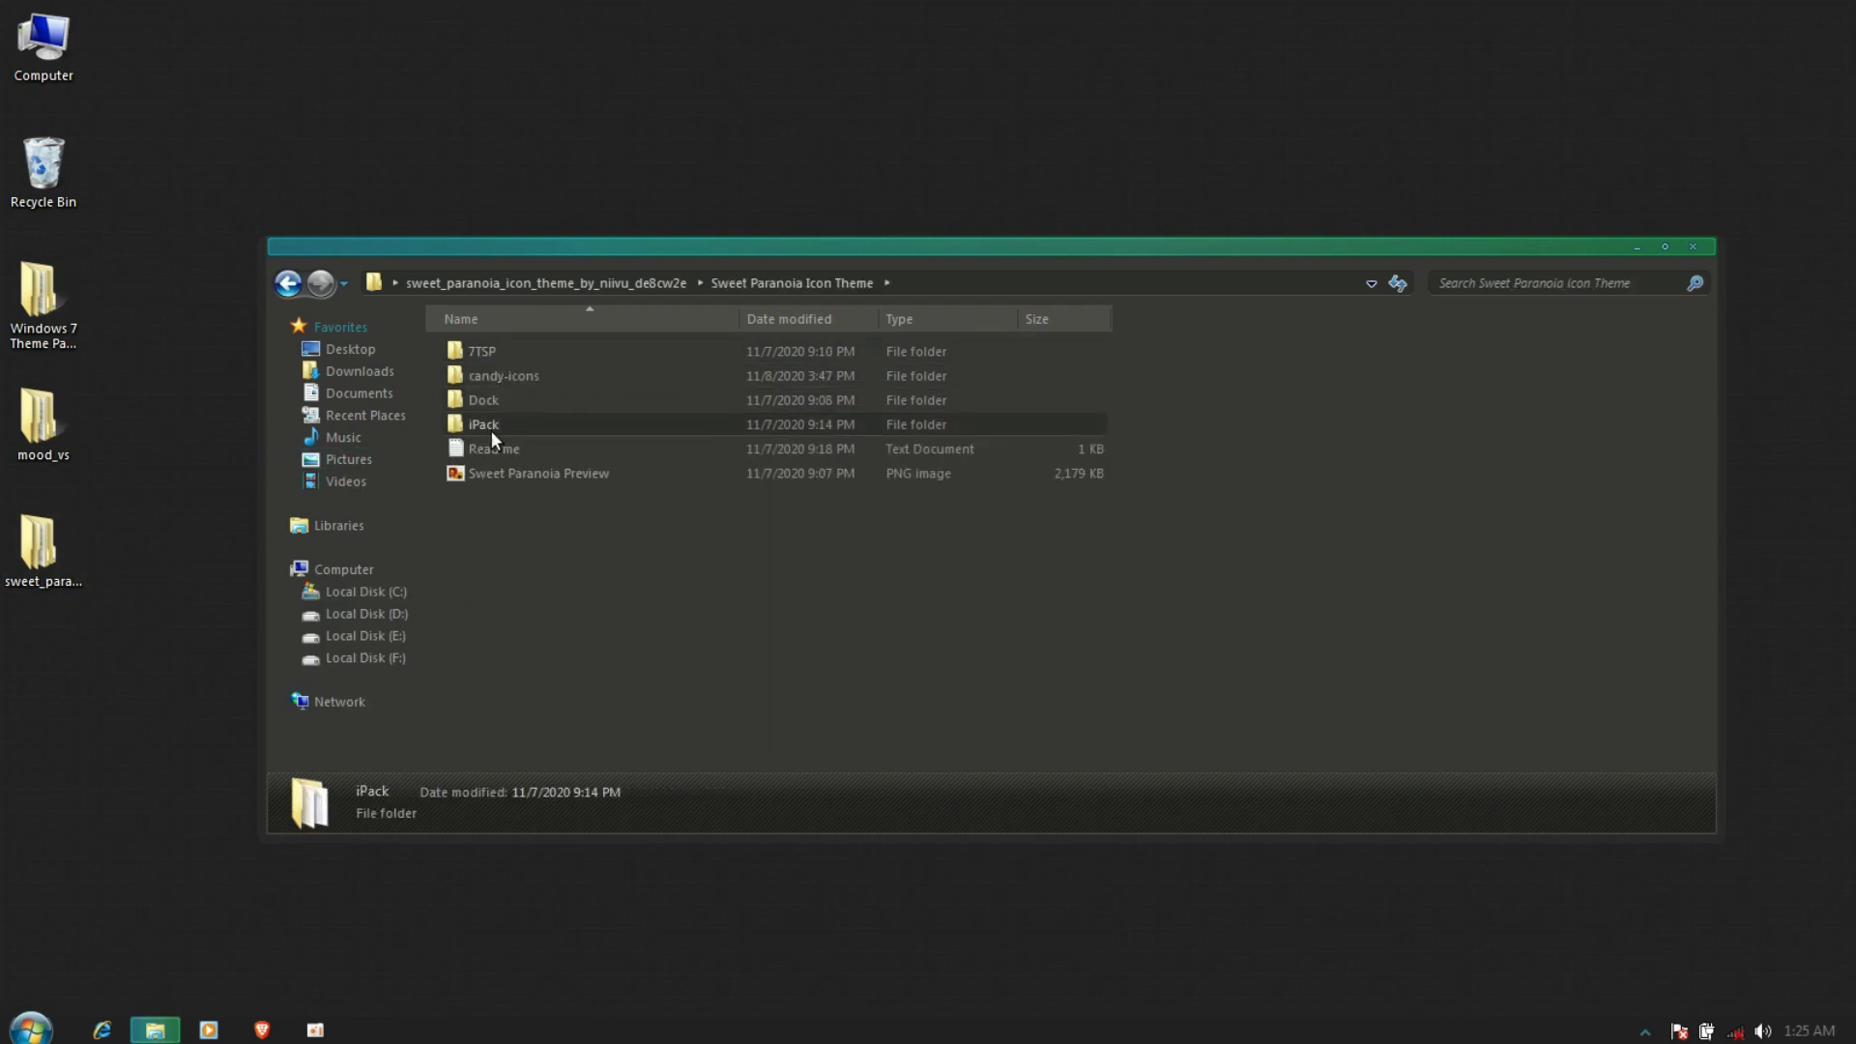
{"action": "left_click", "coordinate": [474, 428]}
{"action": "double_click", "coordinate": [518, 427]}
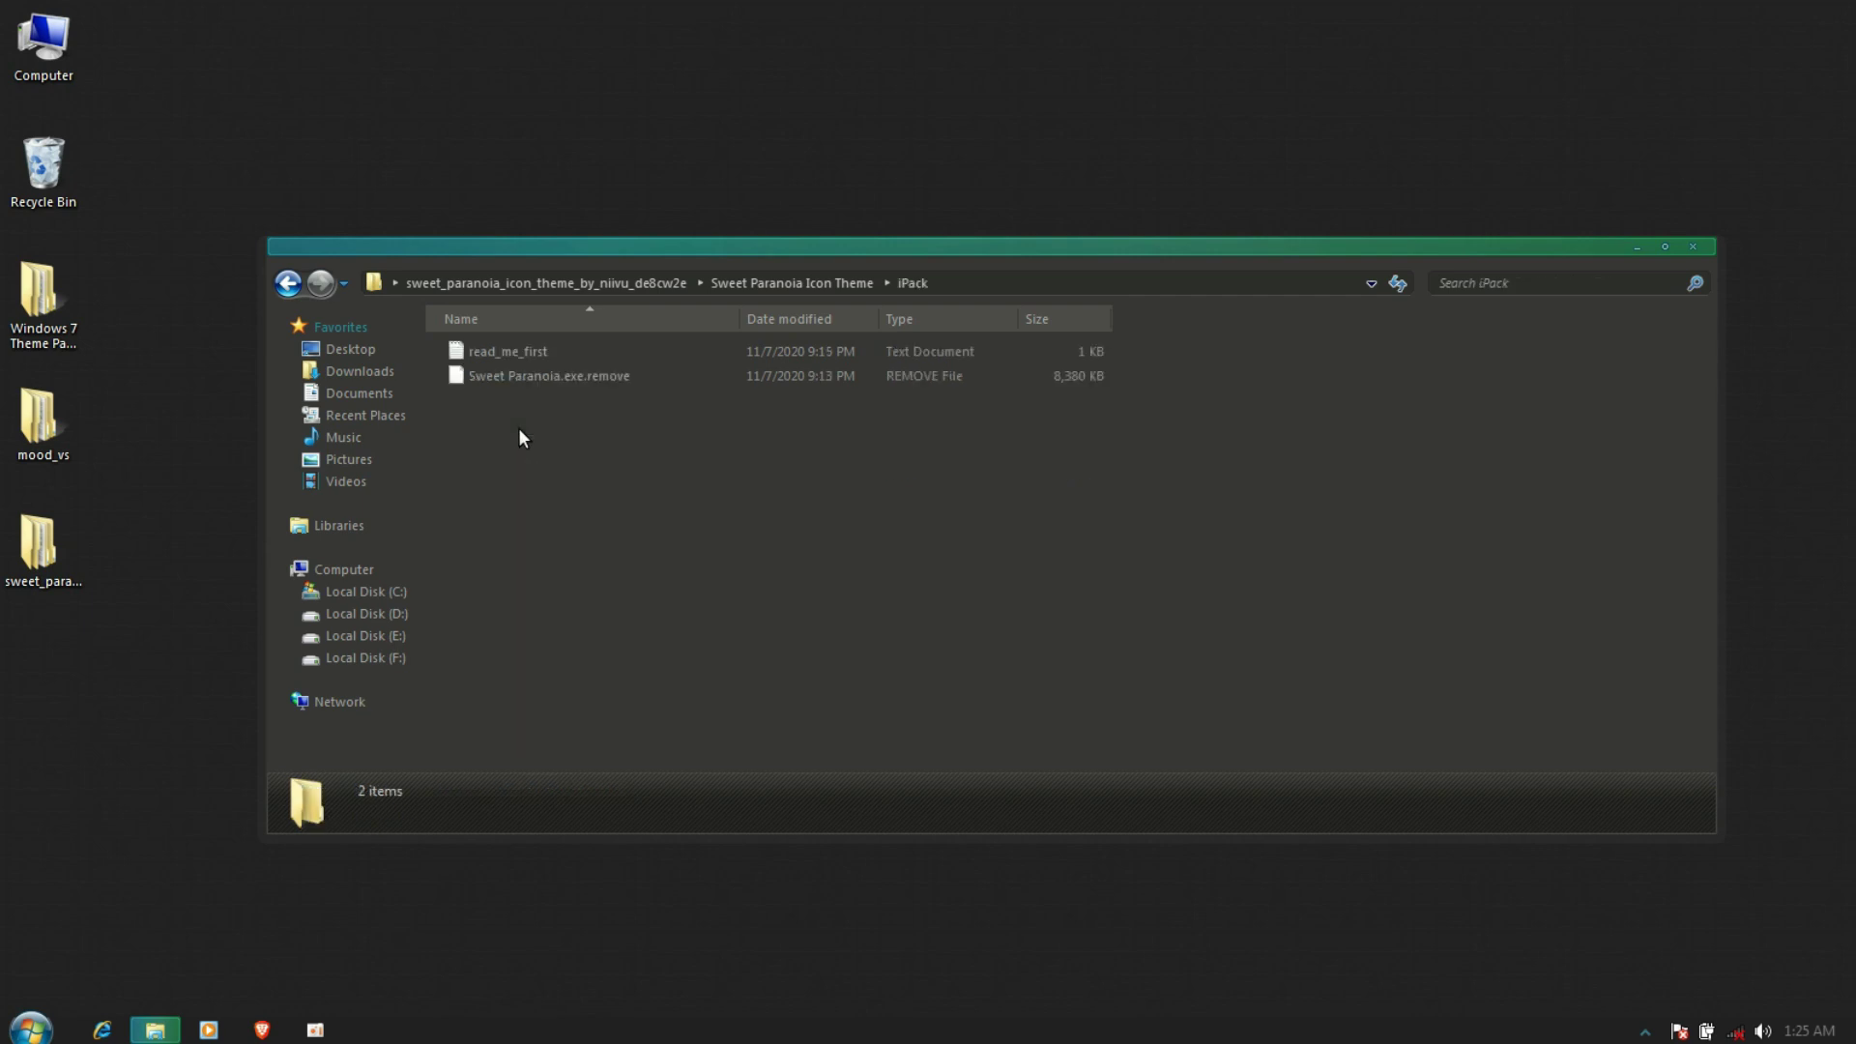
Rename Sweet Paranoia.exe.remove to Sweet Paranoia.exe and accept the file extension change
{"action": "left_click", "coordinate": [518, 380]}
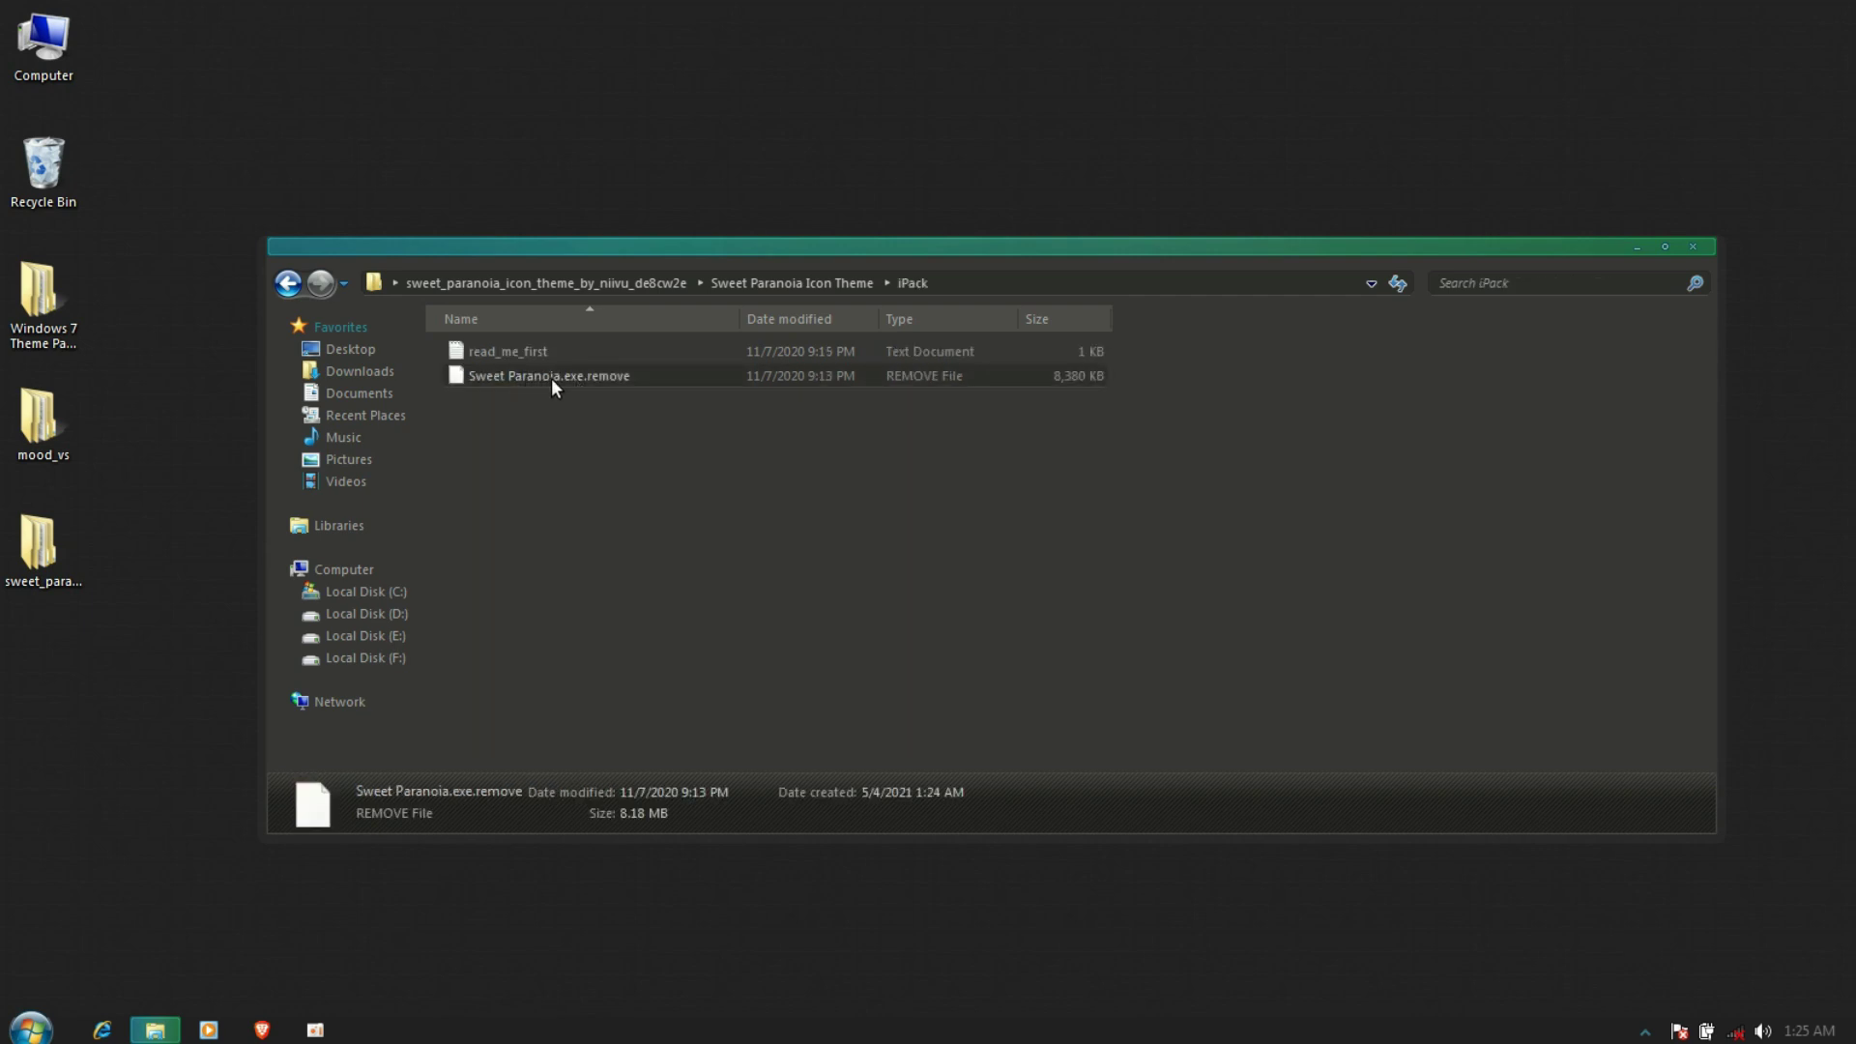
{"action": "right_click", "coordinate": [612, 379]}
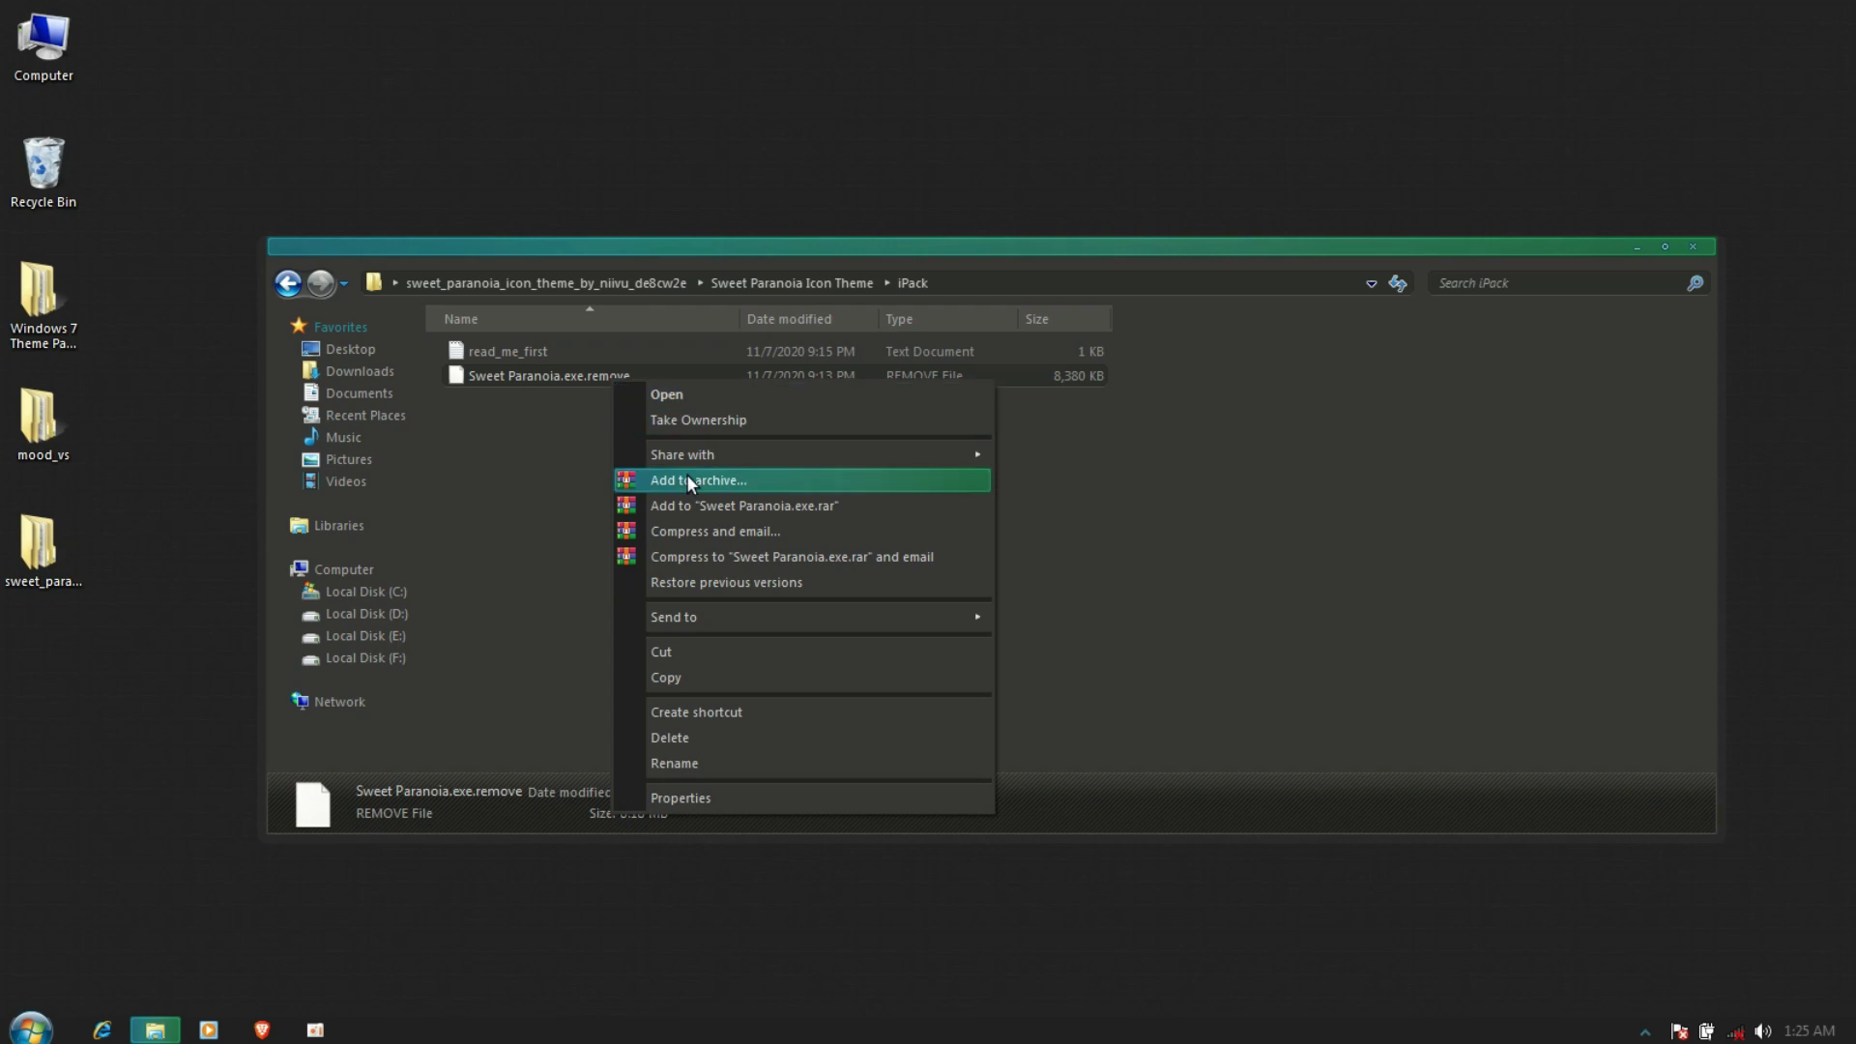
{"action": "left_click", "coordinate": [694, 762]}
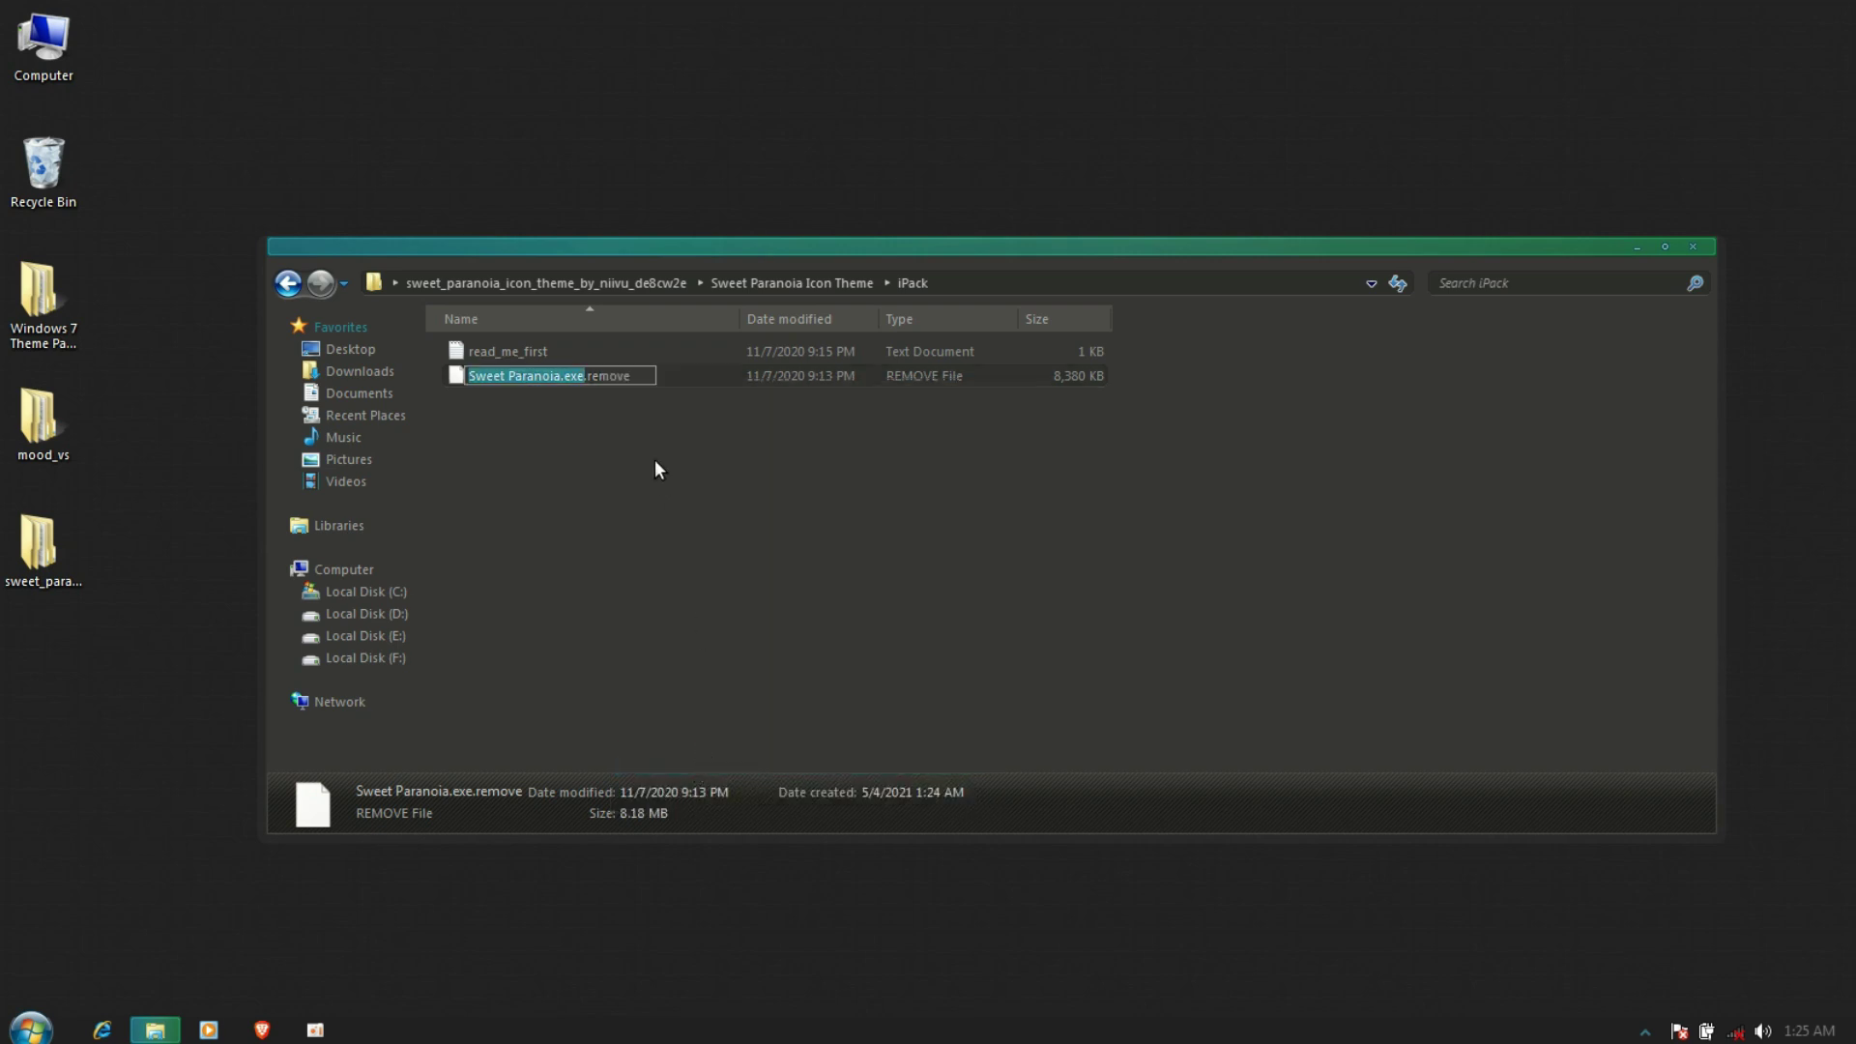
{"action": "left_click", "coordinate": [639, 377]}
{"action": "key", "text": "BackSpace"}
{"action": "key", "text": "BackSpace"}
{"action": "key", "text": "BackSpace"}
{"action": "key", "text": "BackSpace"}
{"action": "key", "text": "BackSpace"}
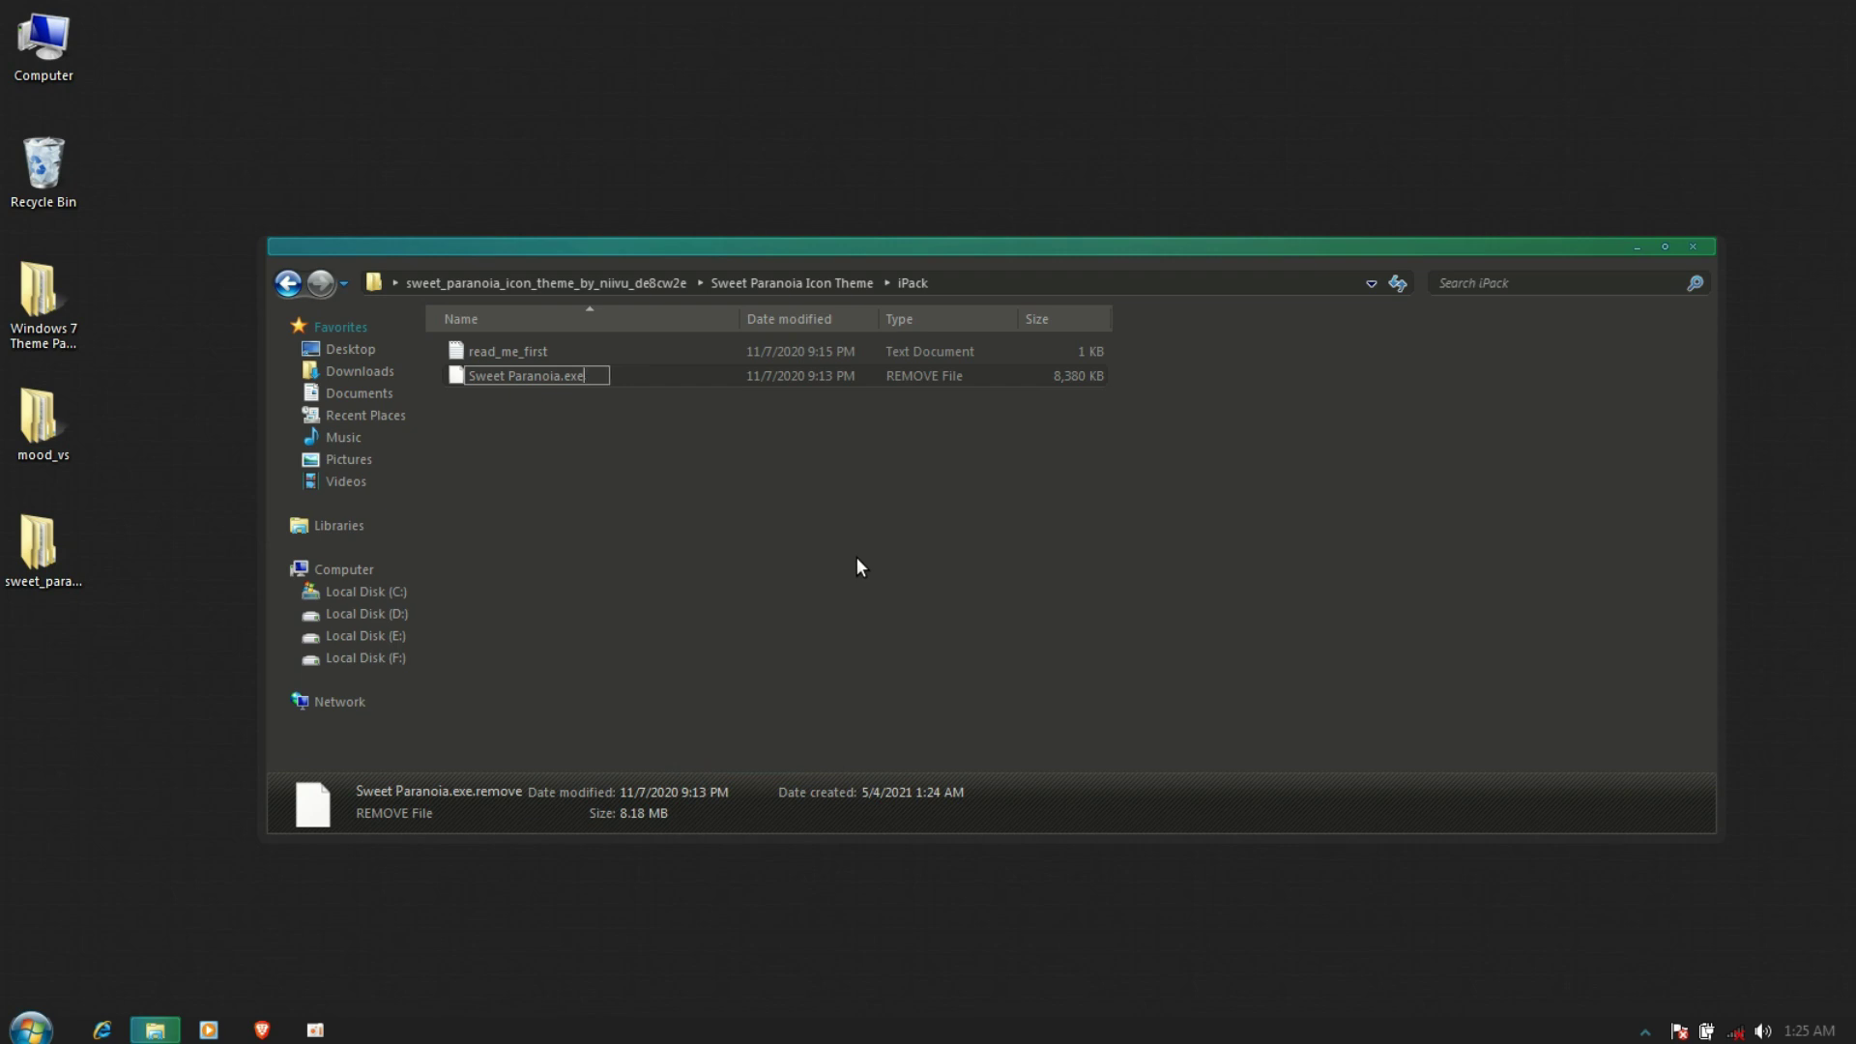
{"action": "key", "text": "Return"}
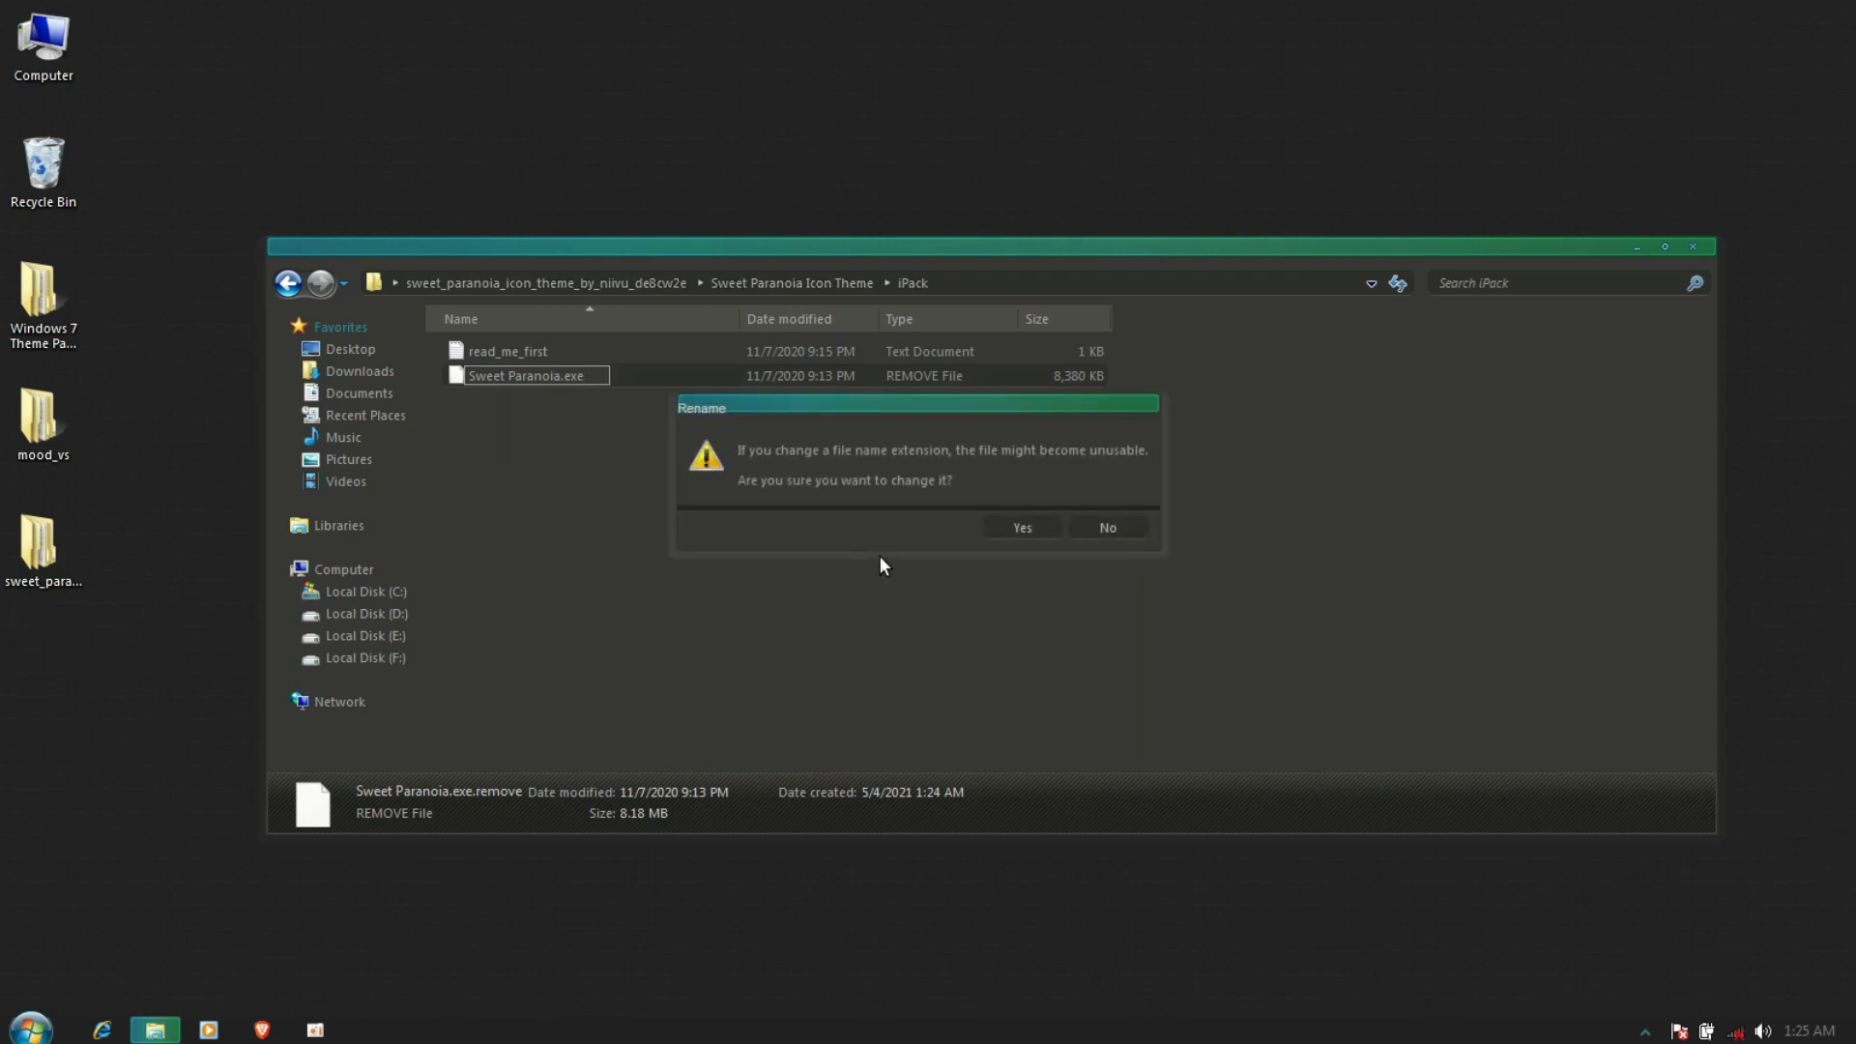
{"action": "left_click", "coordinate": [1019, 530]}
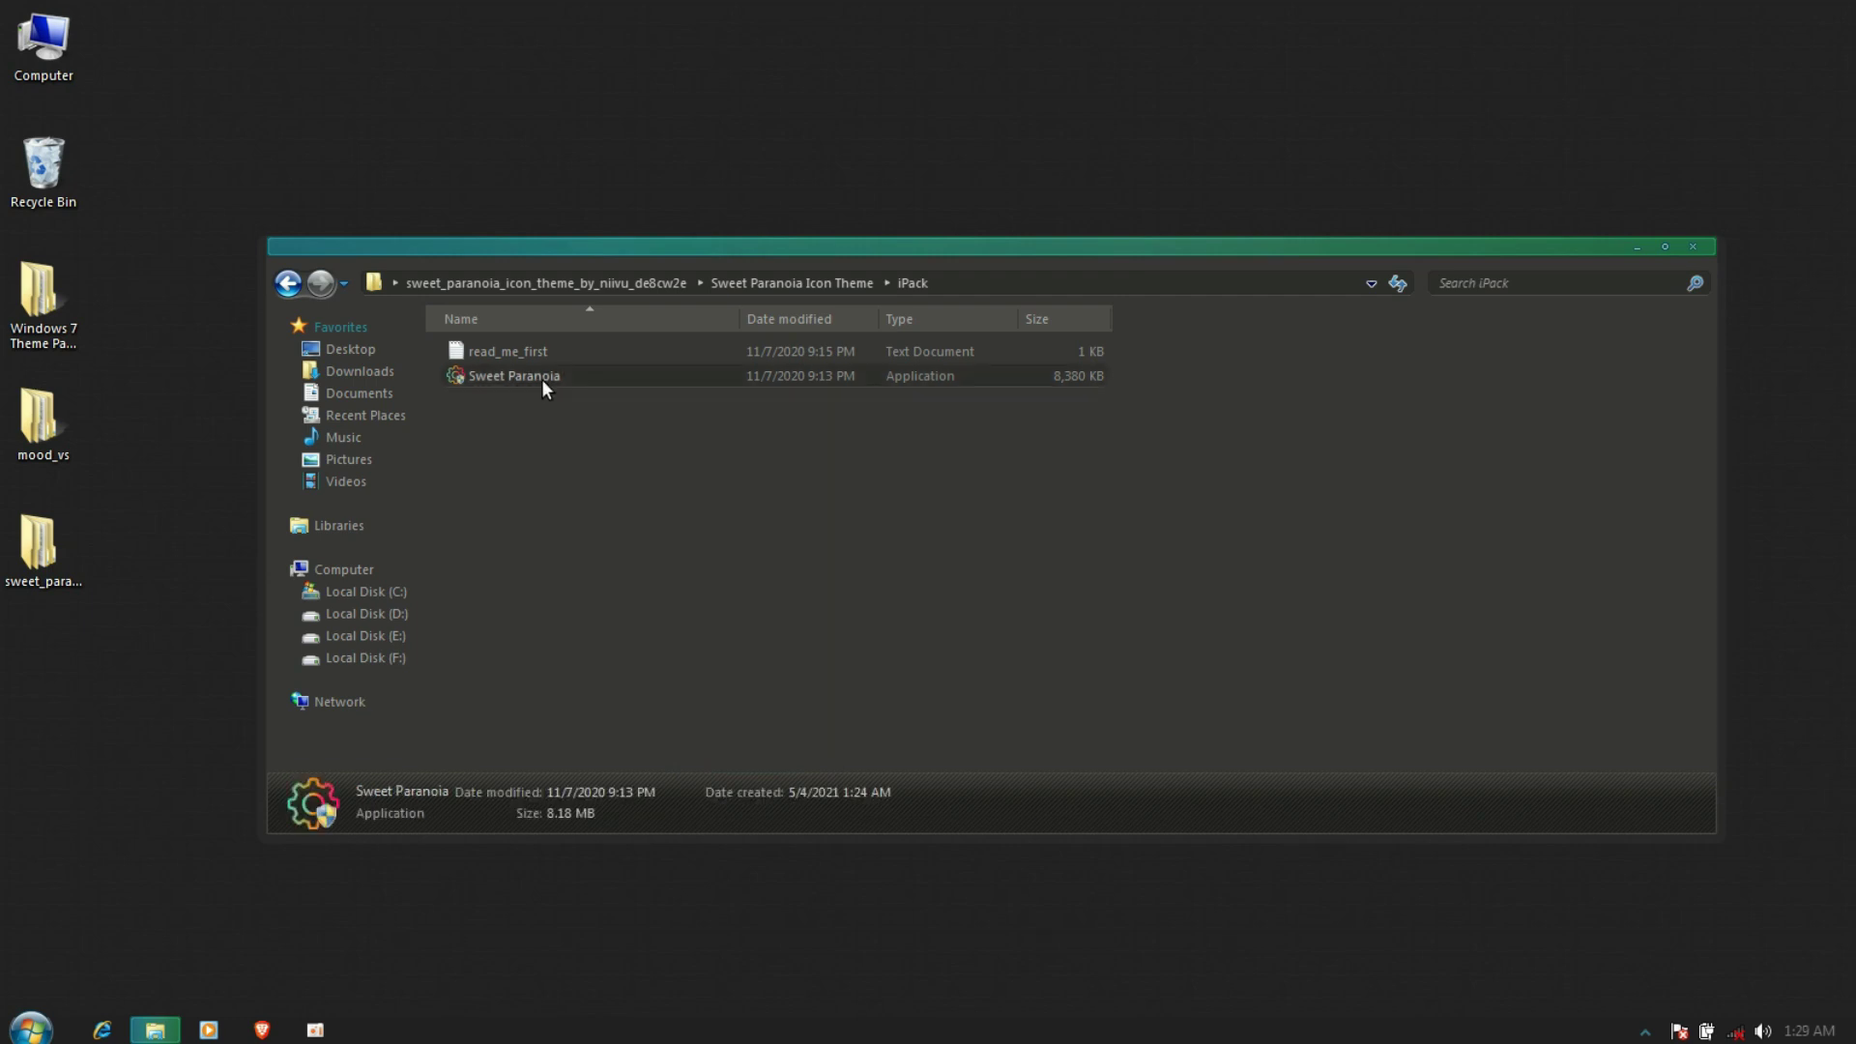
Run the Sweet Paranoia installer as administrator, accept the agreement, and patch all files with a restore point created
{"action": "right_click", "coordinate": [541, 379]}
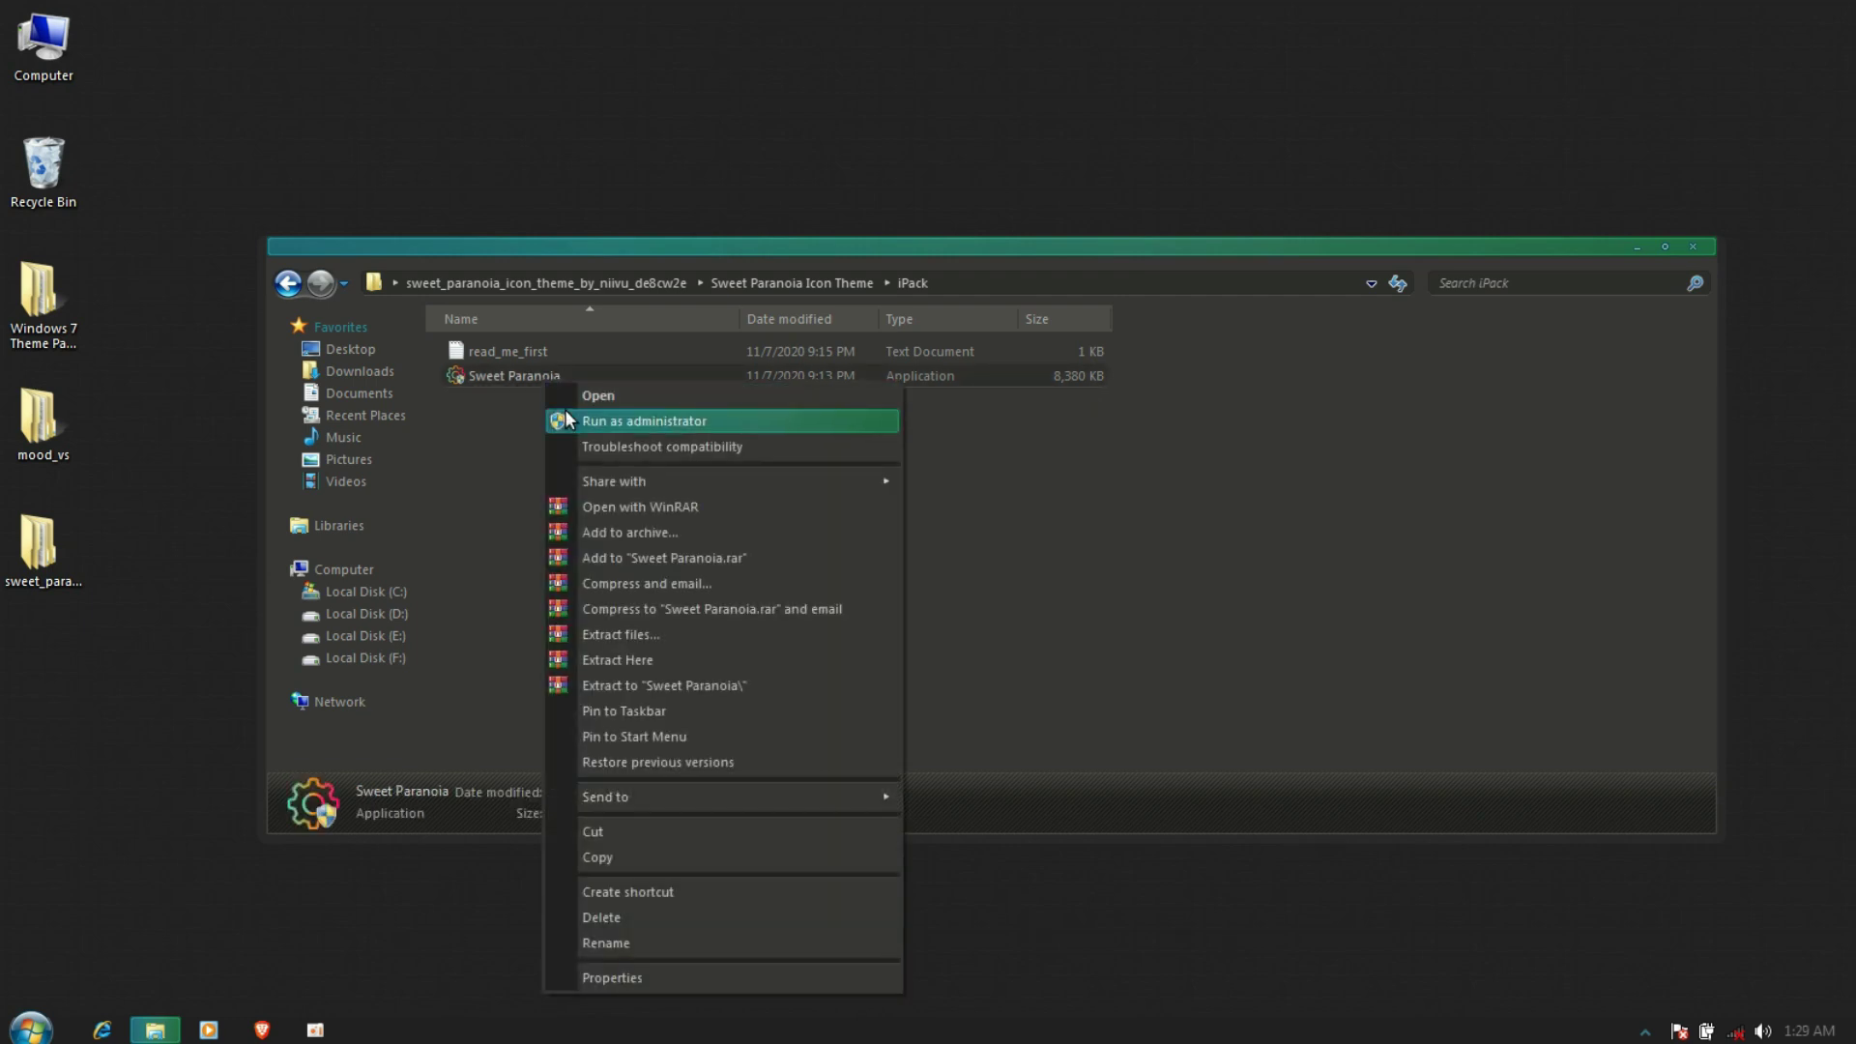
{"action": "left_click", "coordinate": [567, 421]}
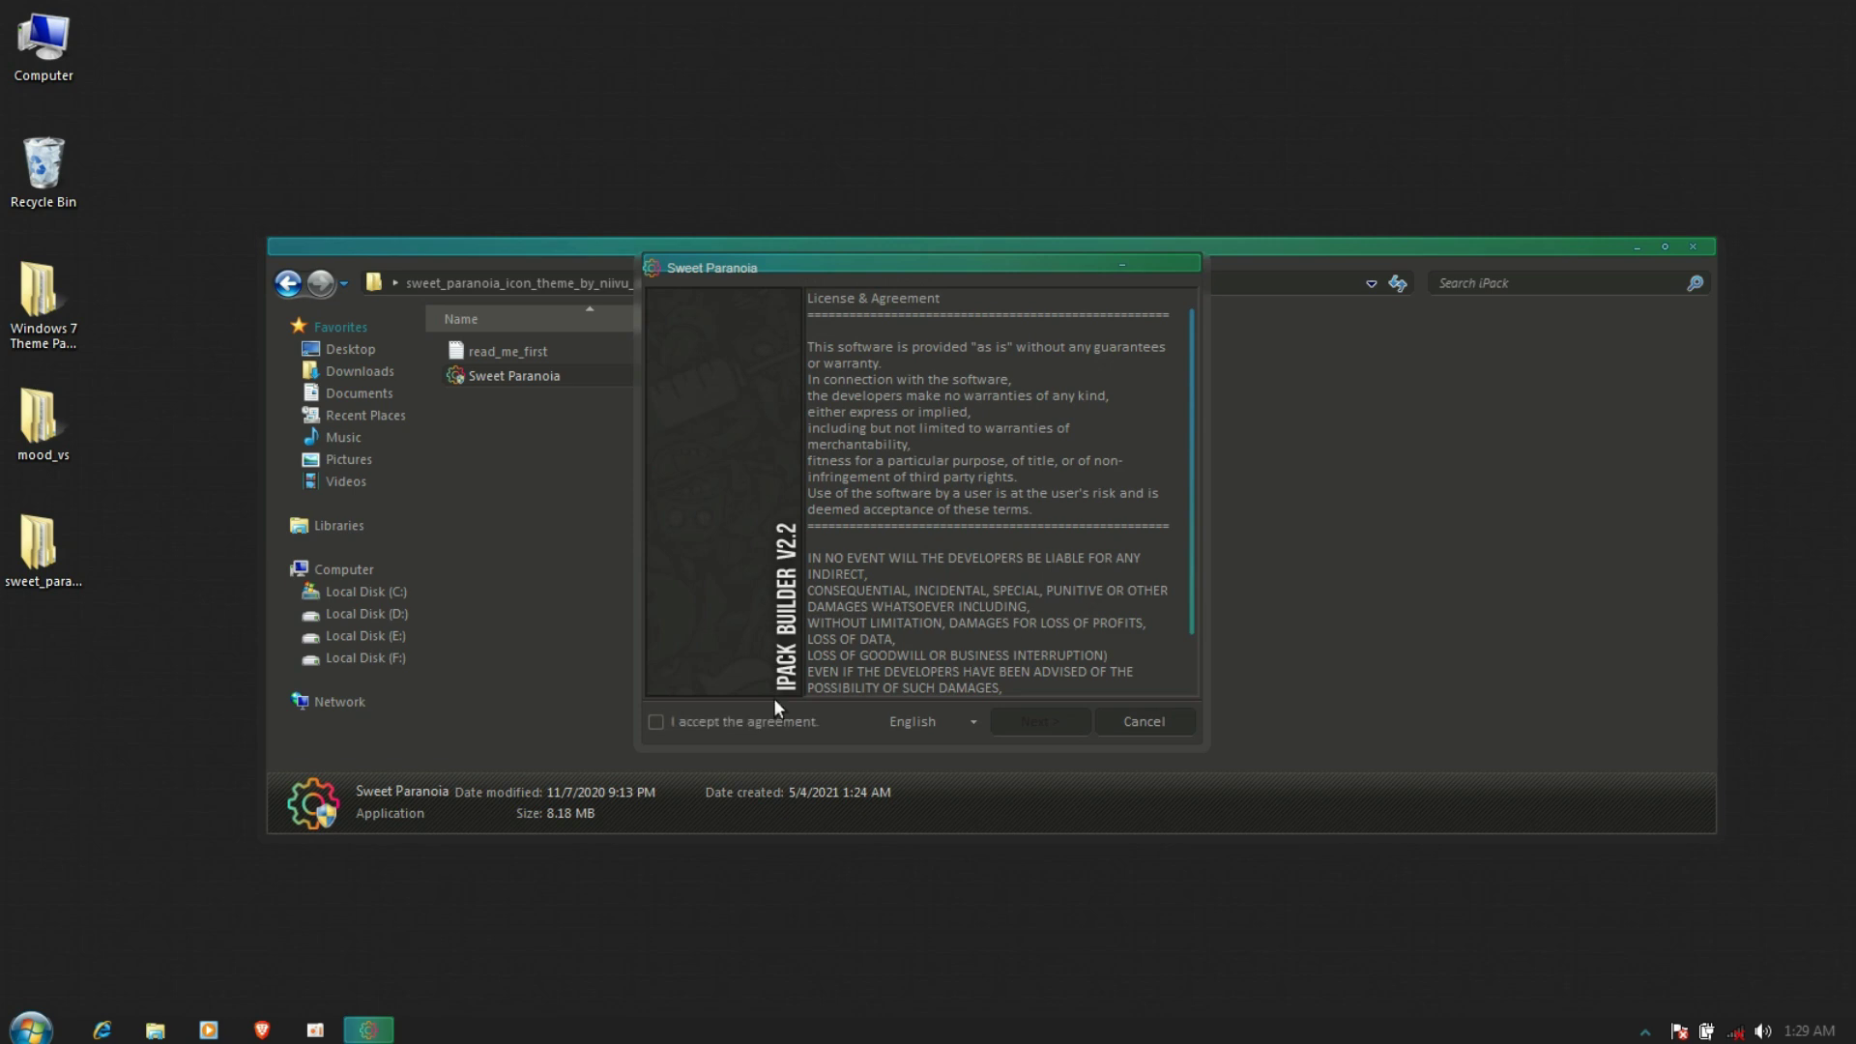
{"action": "left_click", "coordinate": [658, 725]}
{"action": "left_click", "coordinate": [1015, 740]}
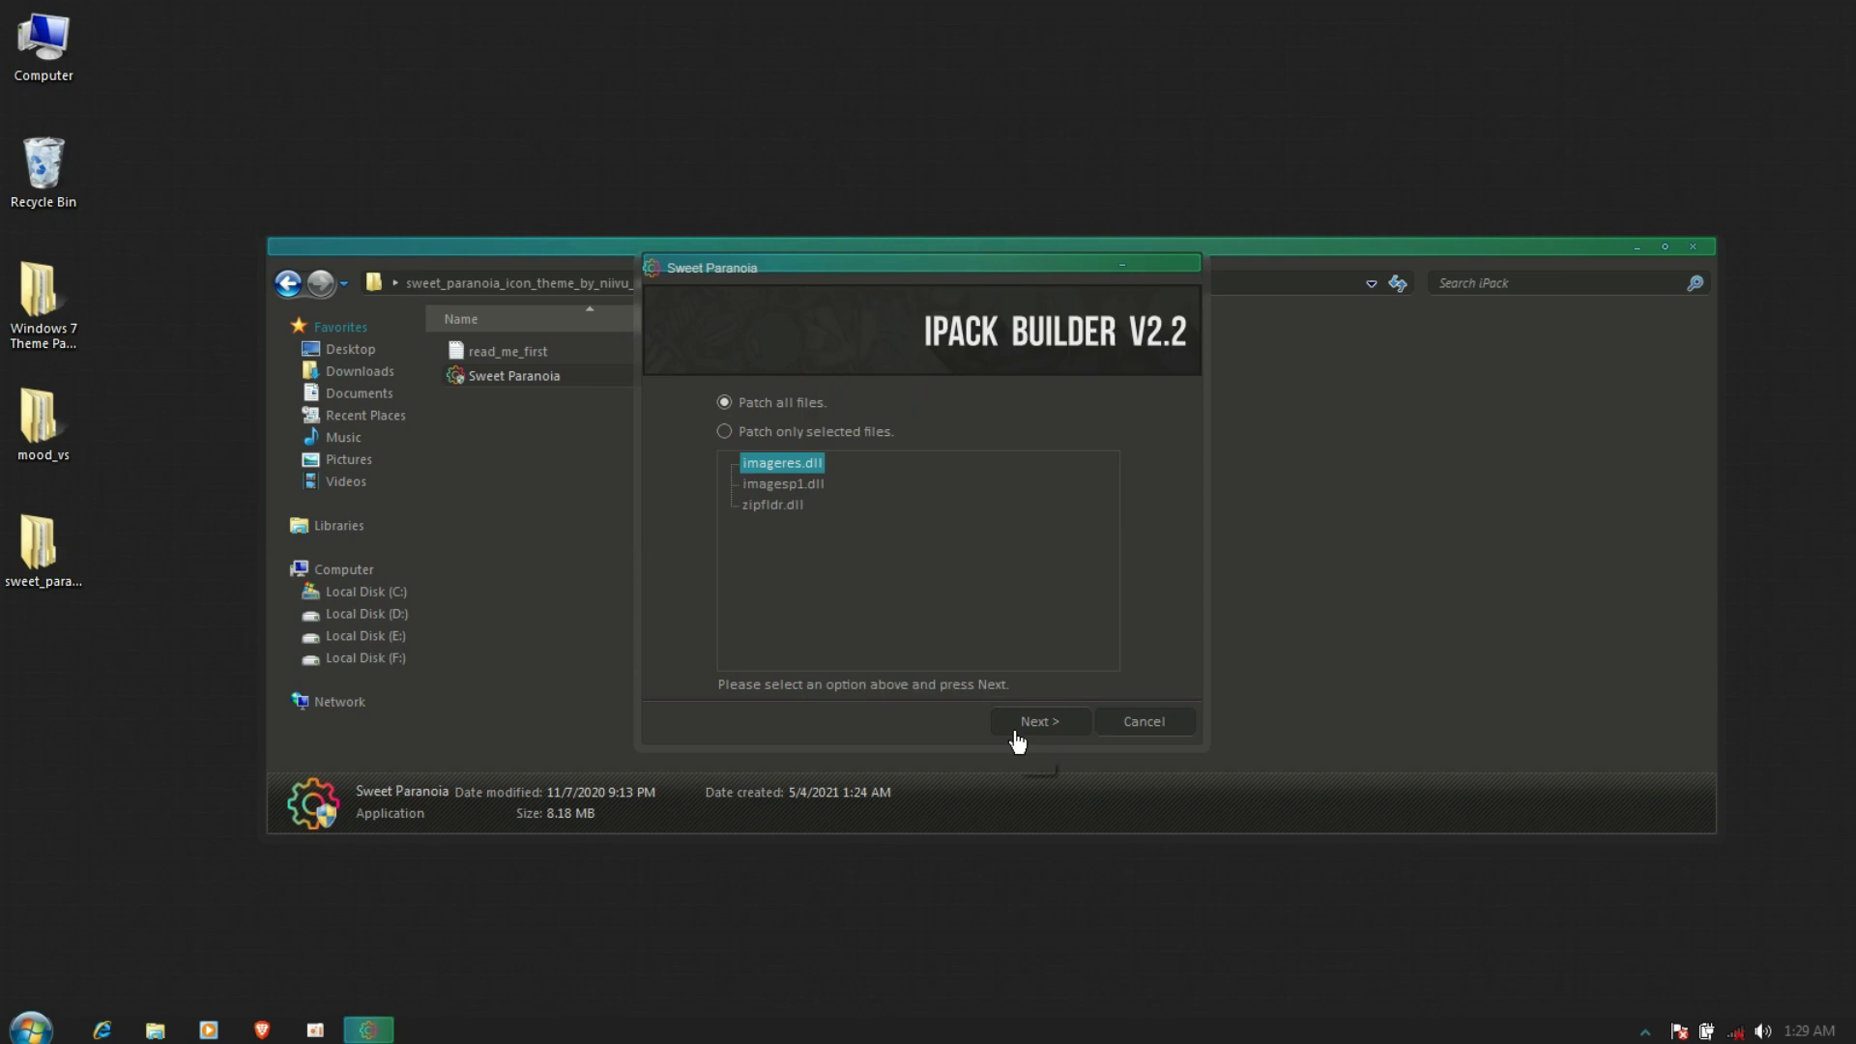
{"action": "left_click", "coordinate": [1015, 732]}
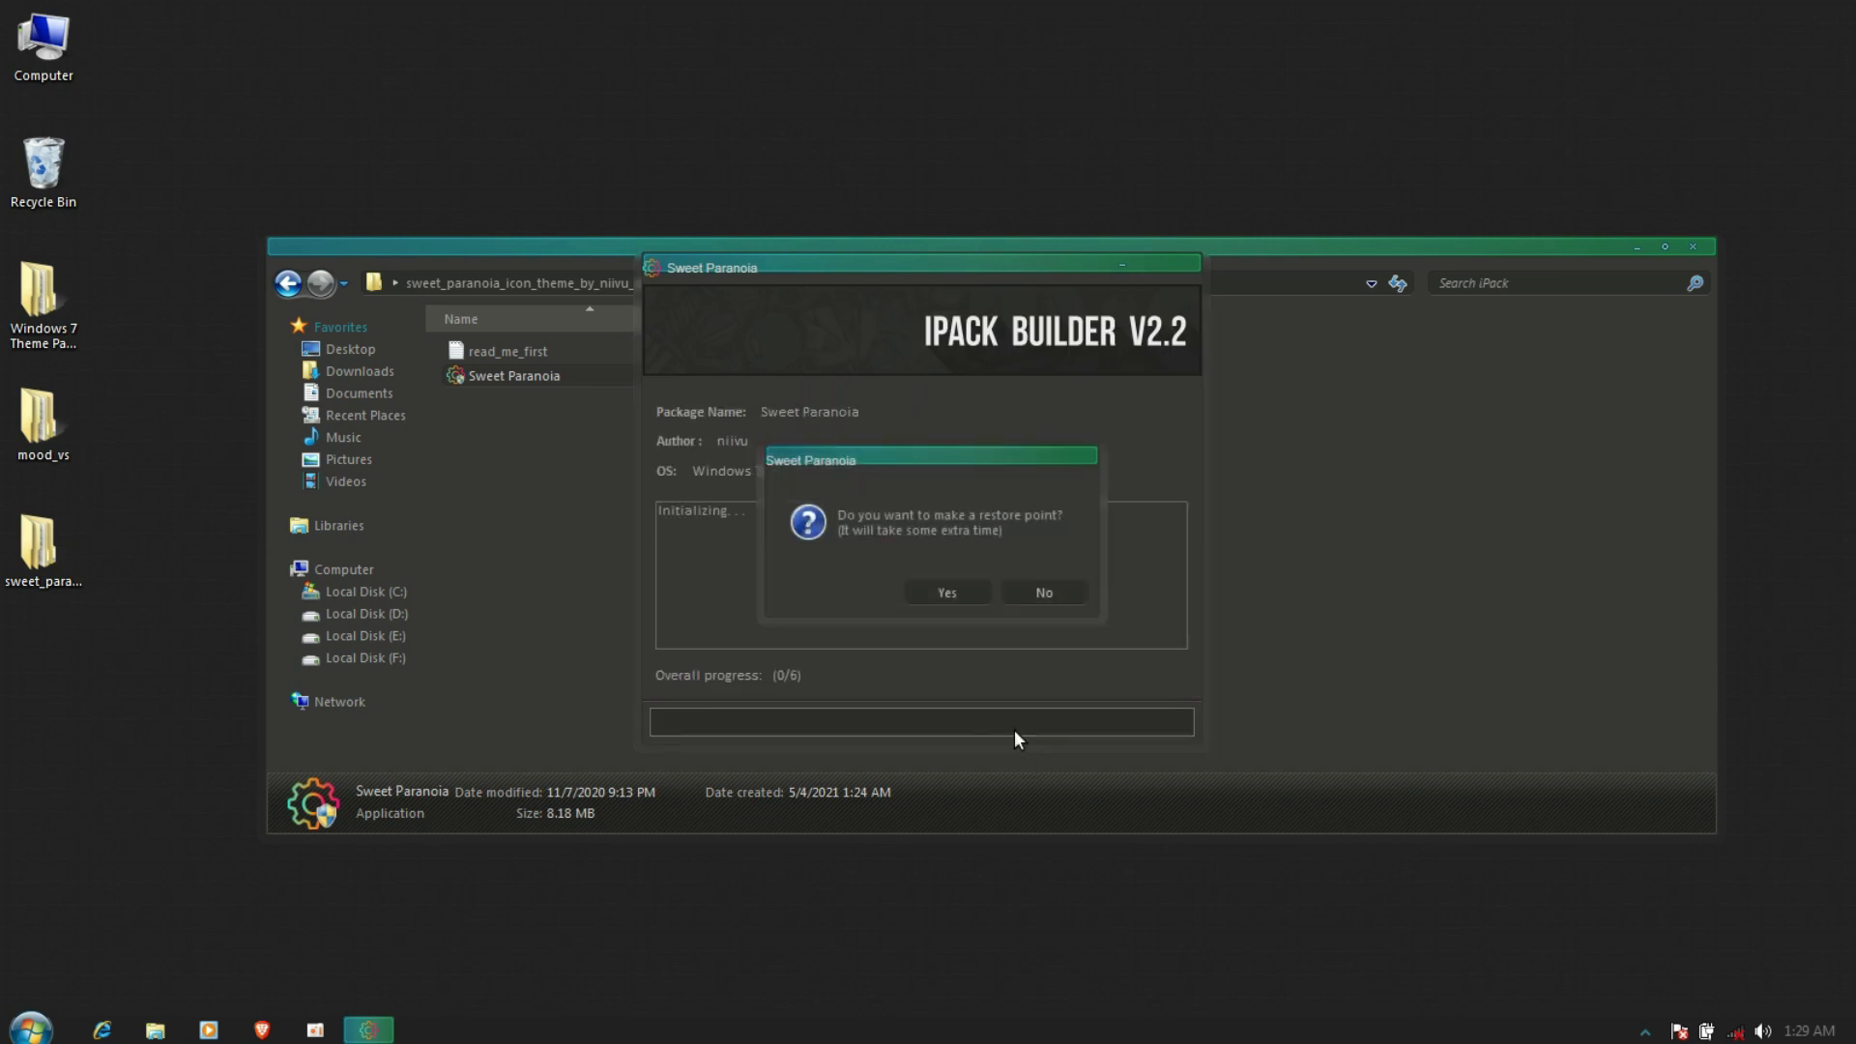
{"action": "left_click", "coordinate": [946, 594]}
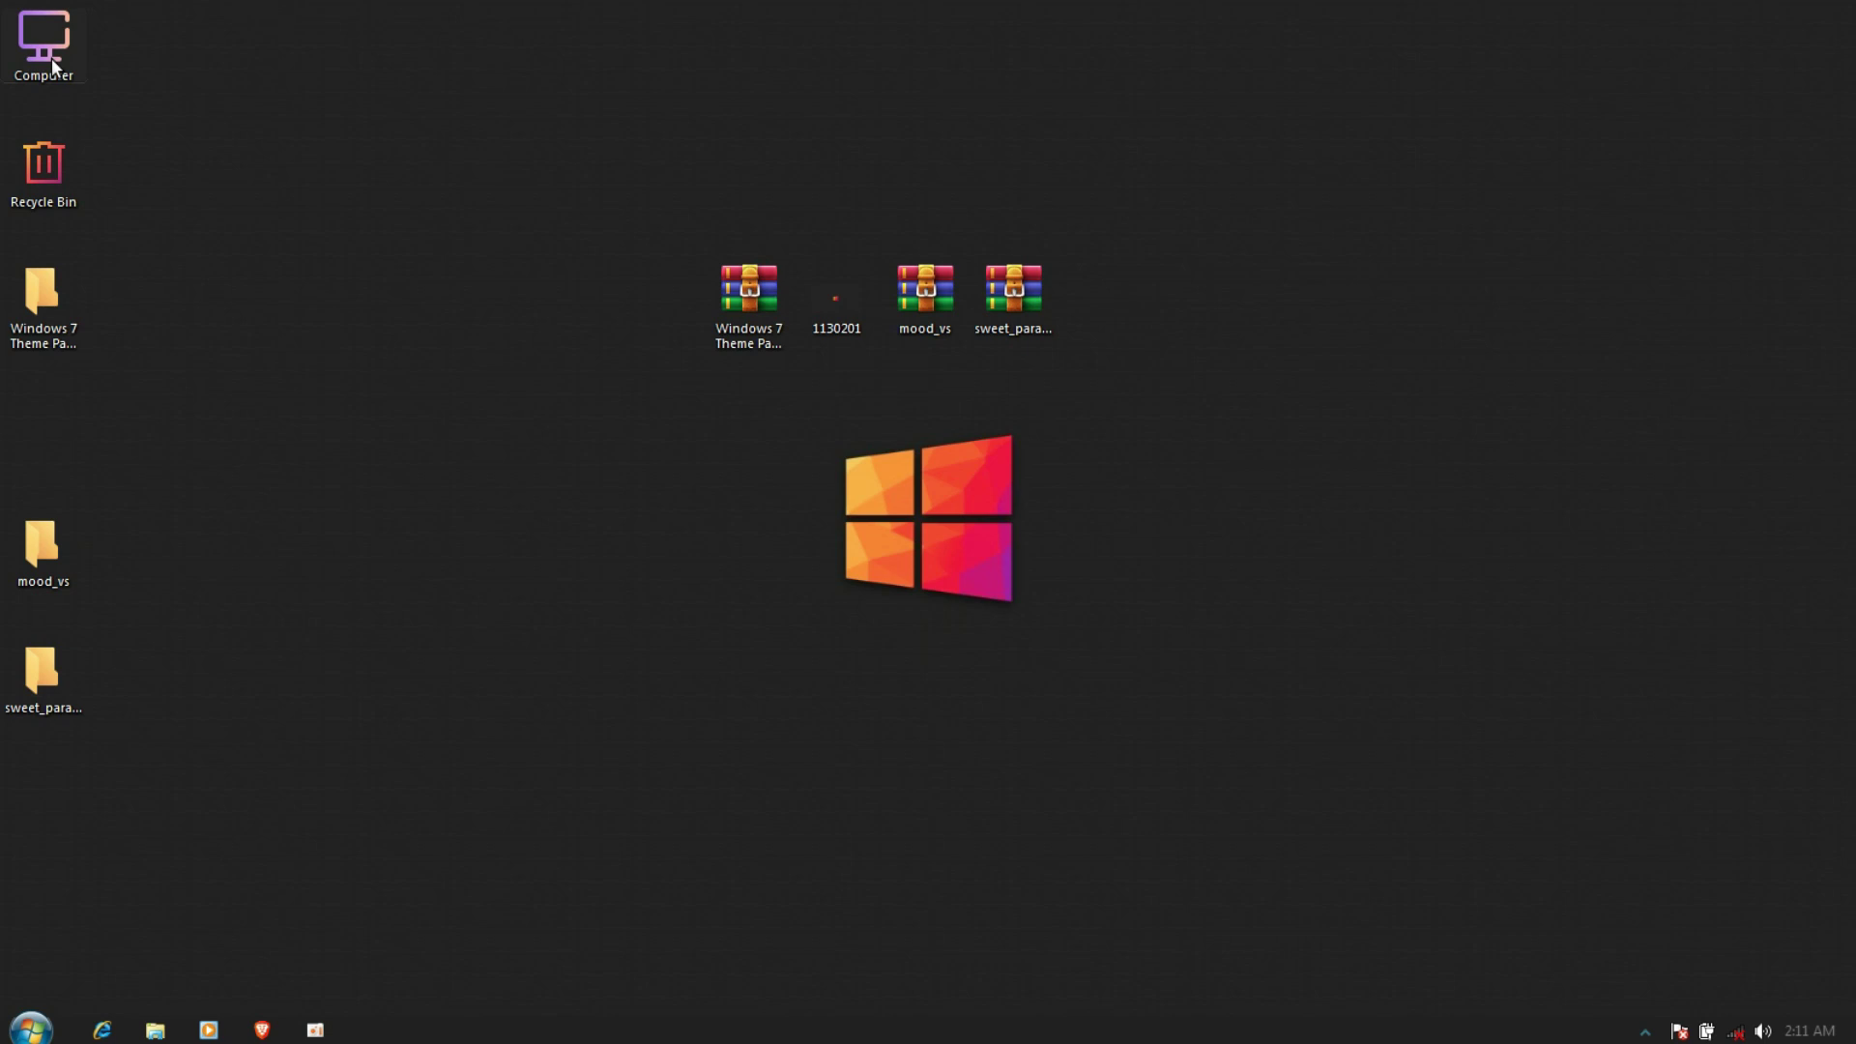
Examine the new icons in Computer, Favorites and Local Disk (C:), and return to the Computer view
{"action": "double_click", "coordinate": [43, 44]}
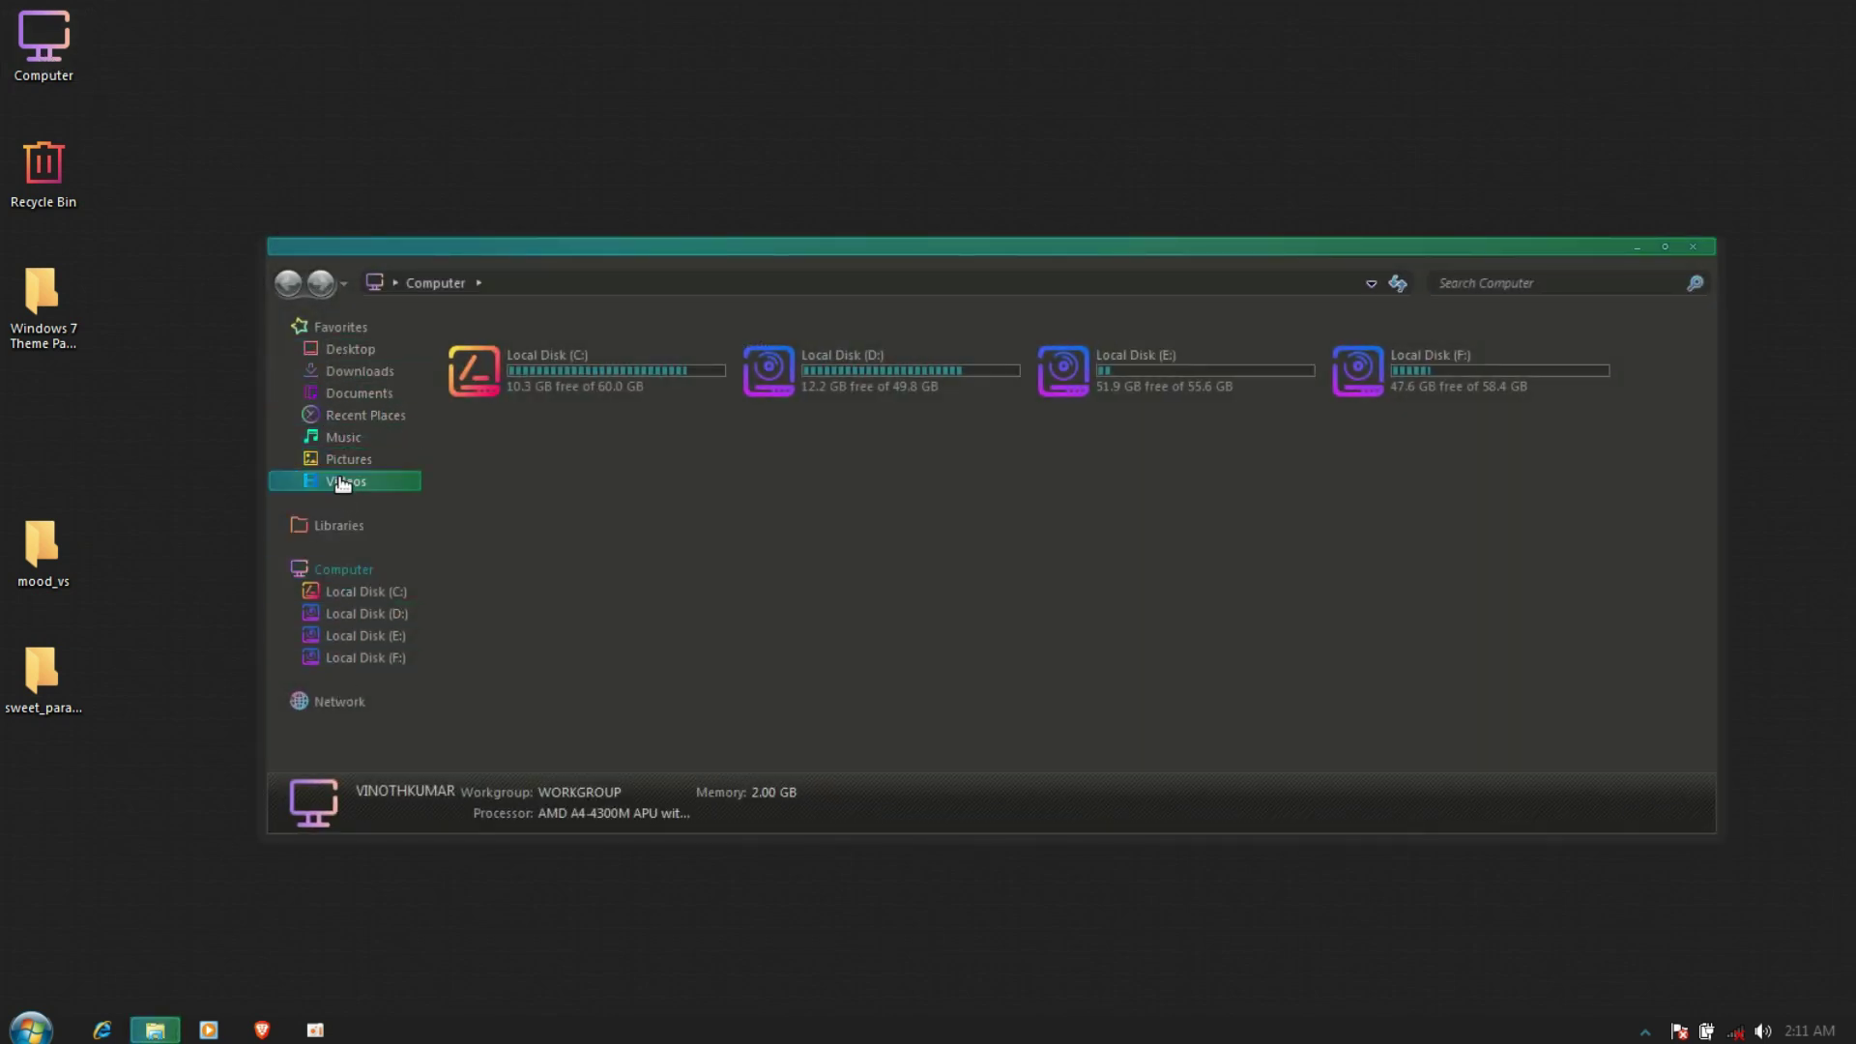
{"action": "left_click", "coordinate": [340, 329]}
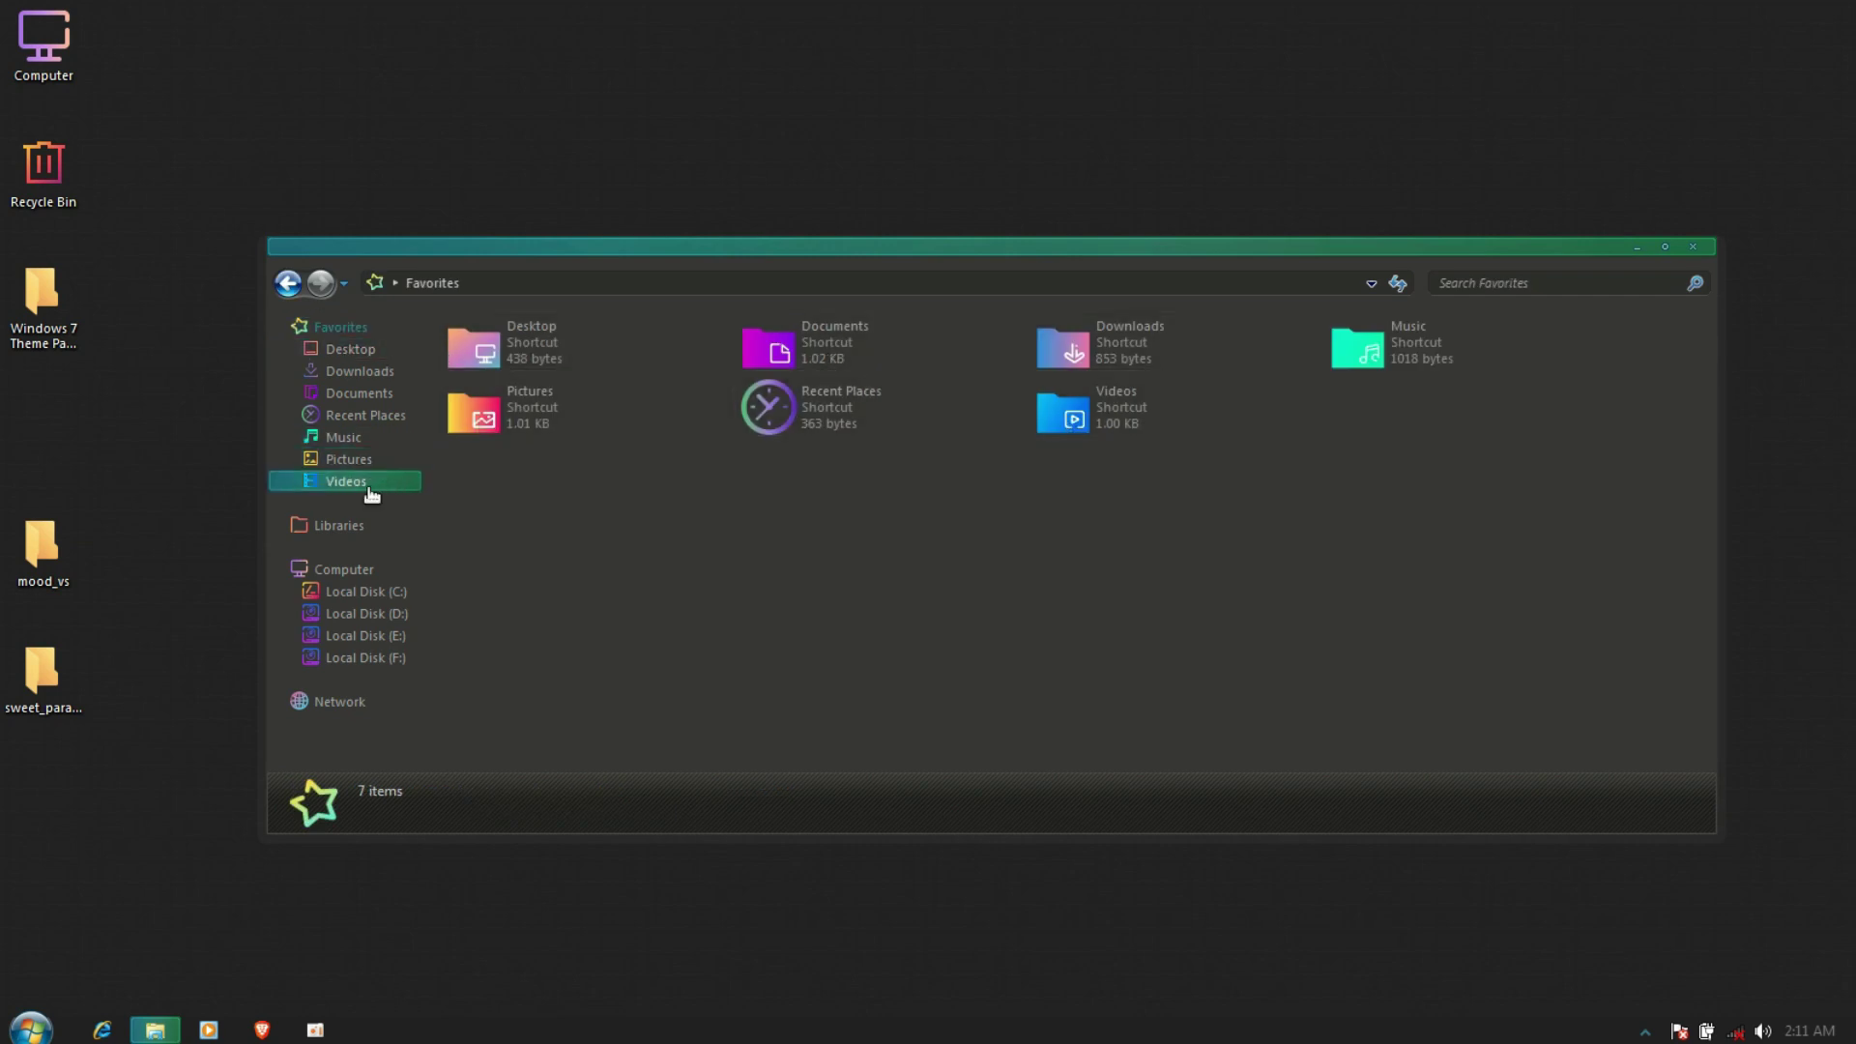
{"action": "left_click", "coordinate": [353, 569]}
{"action": "double_click", "coordinate": [598, 376]}
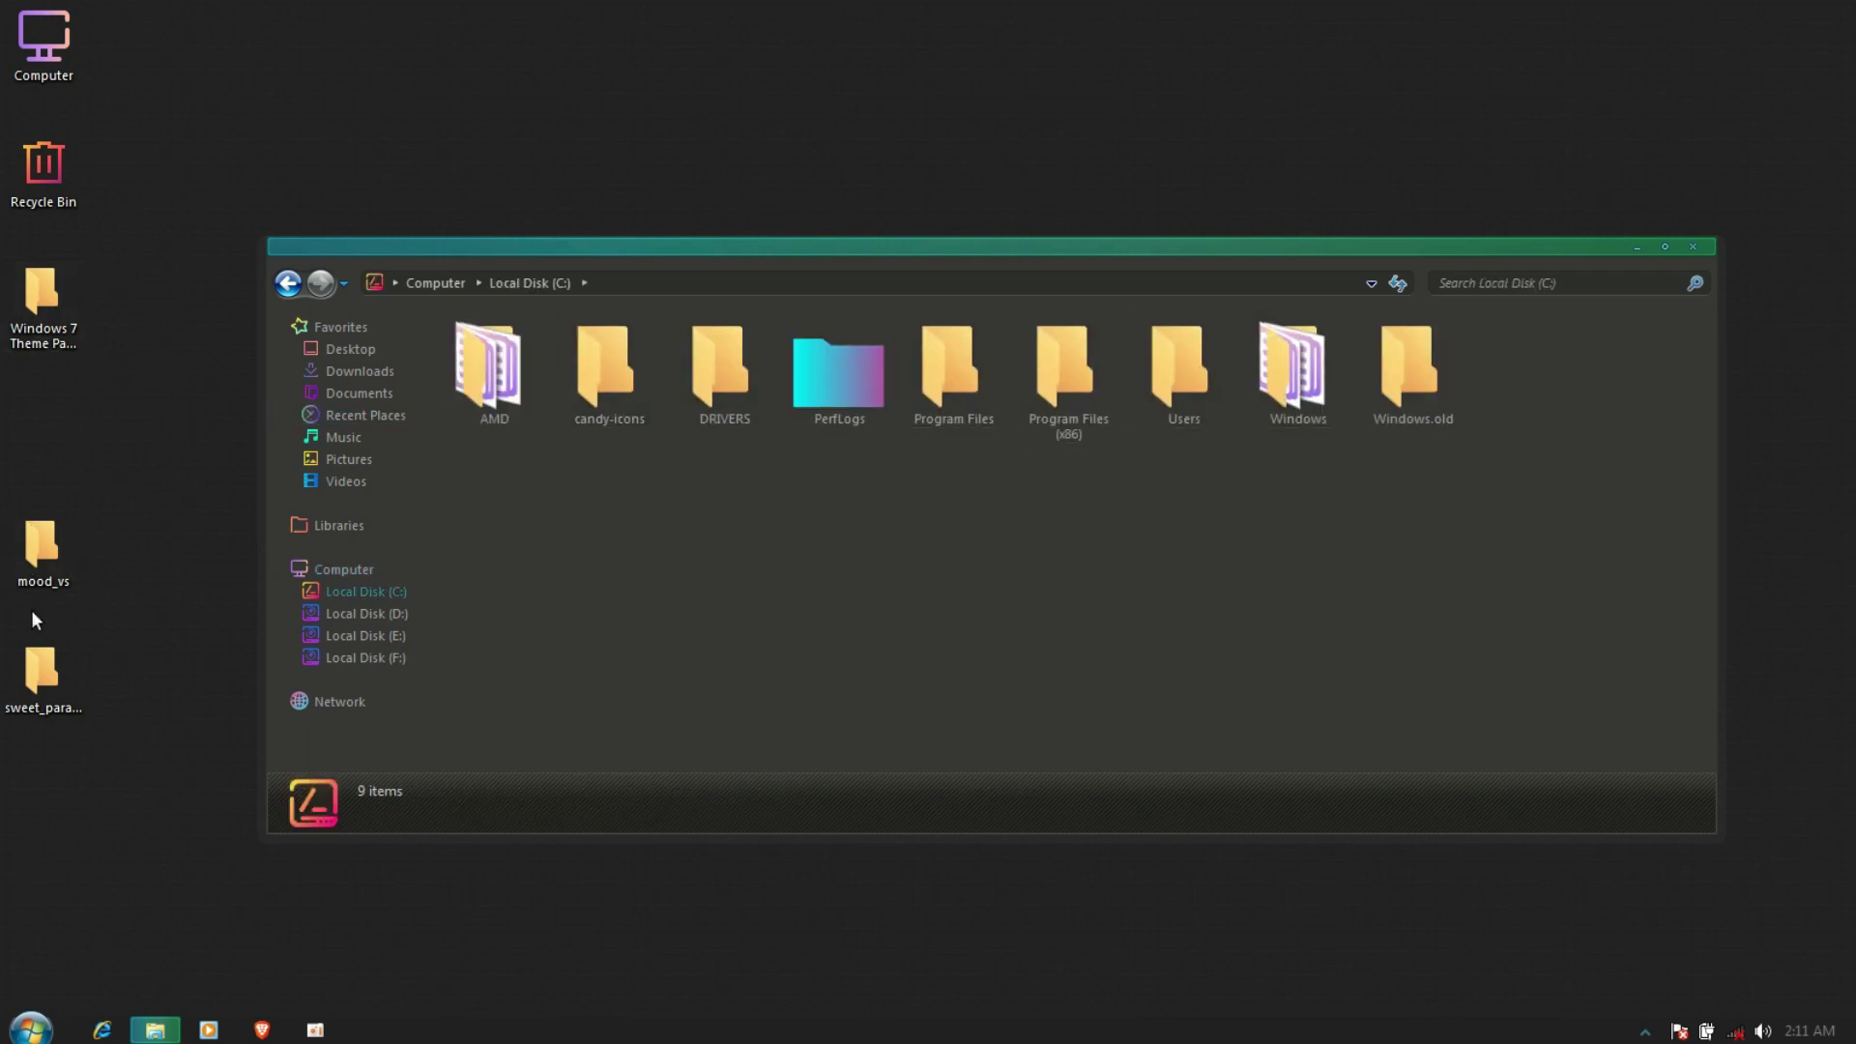
{"action": "left_click", "coordinate": [288, 285]}
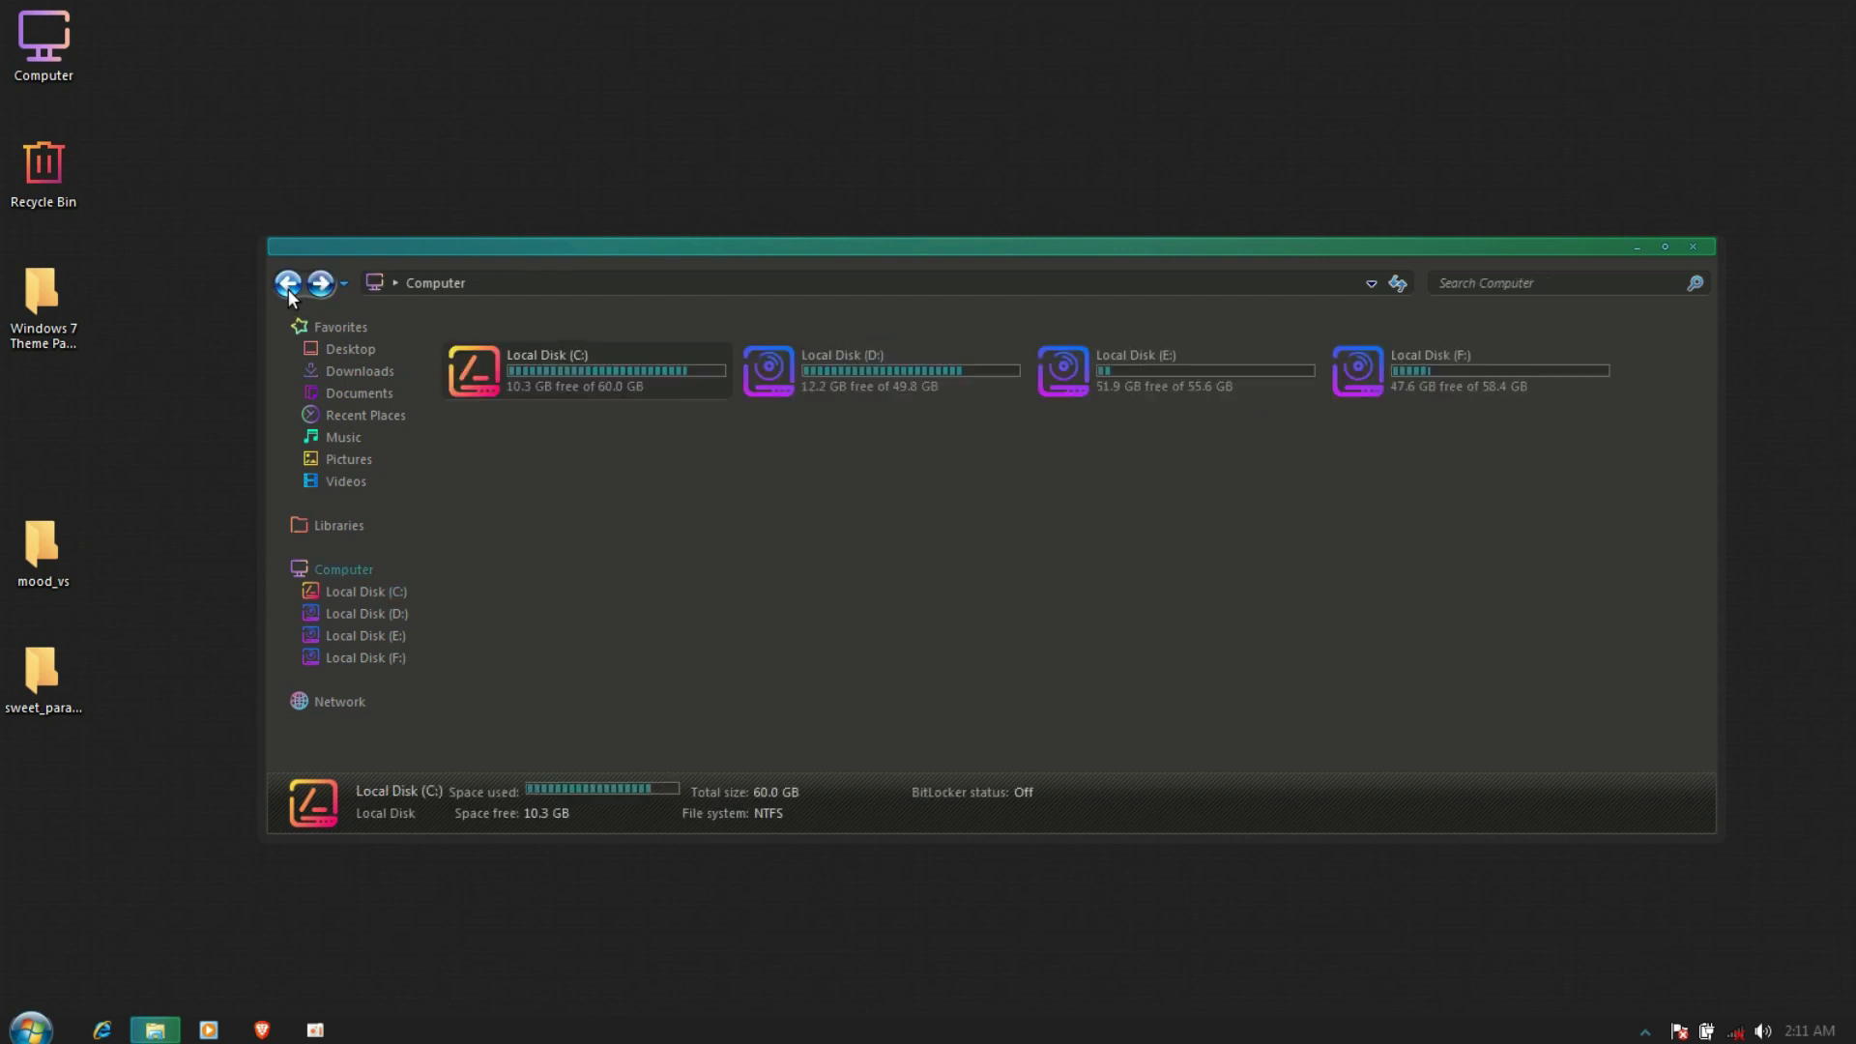
Turn off "Show thumbnails instead of icons" in the system's performance visual effects, and open Local Disk (C:) to check the folder icons
{"action": "right_click", "coordinate": [518, 489]}
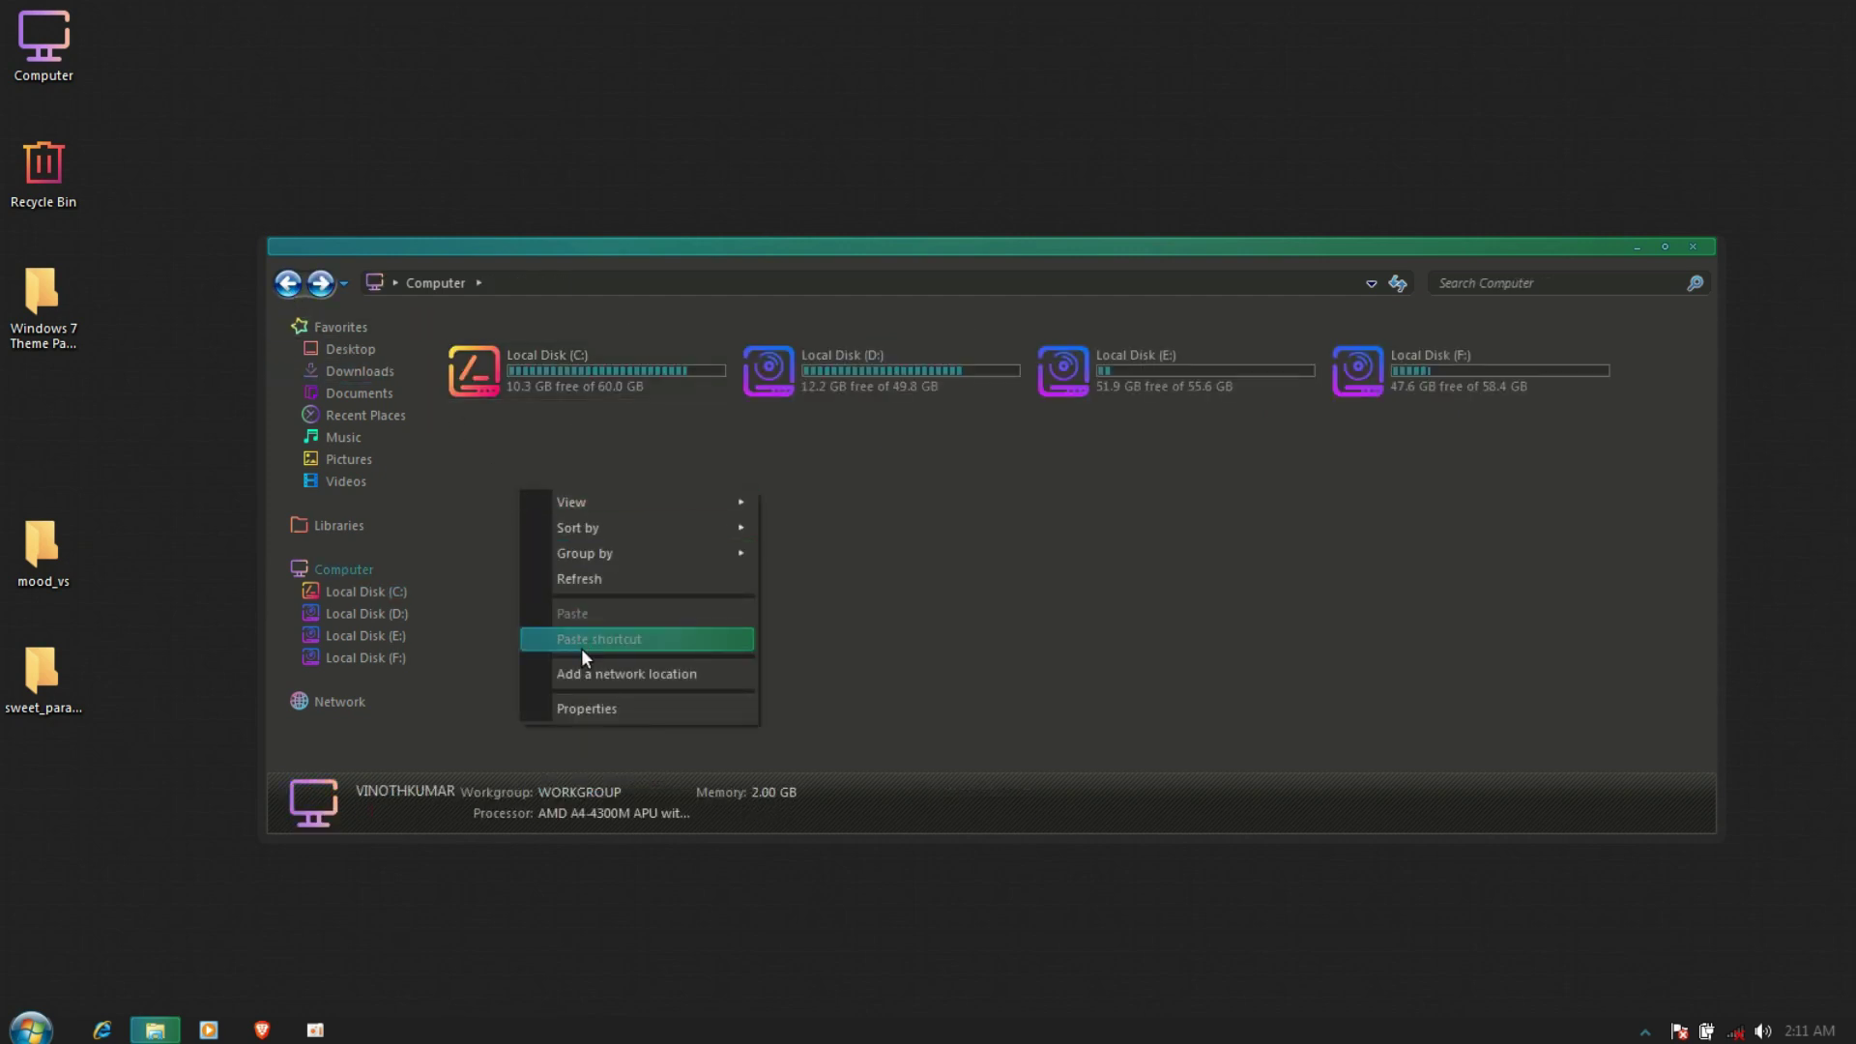
{"action": "left_click", "coordinate": [583, 706]}
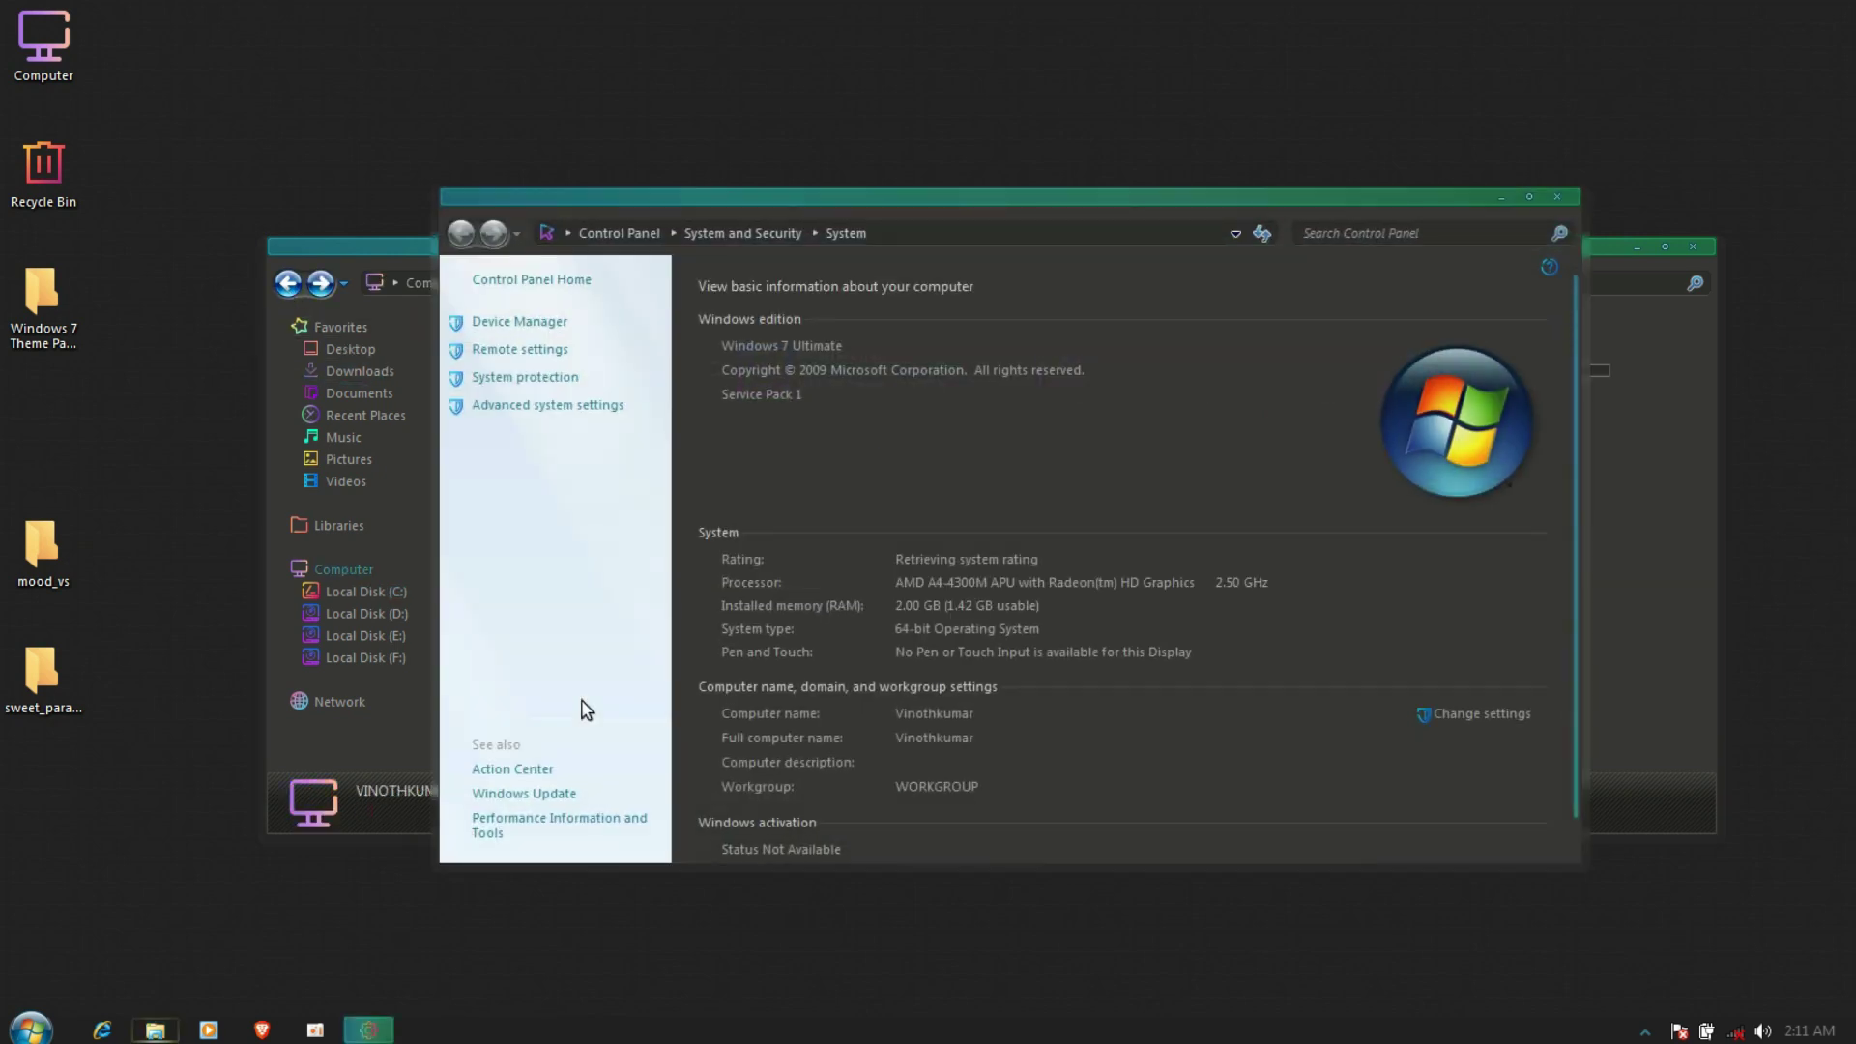
{"action": "left_click", "coordinate": [557, 403]}
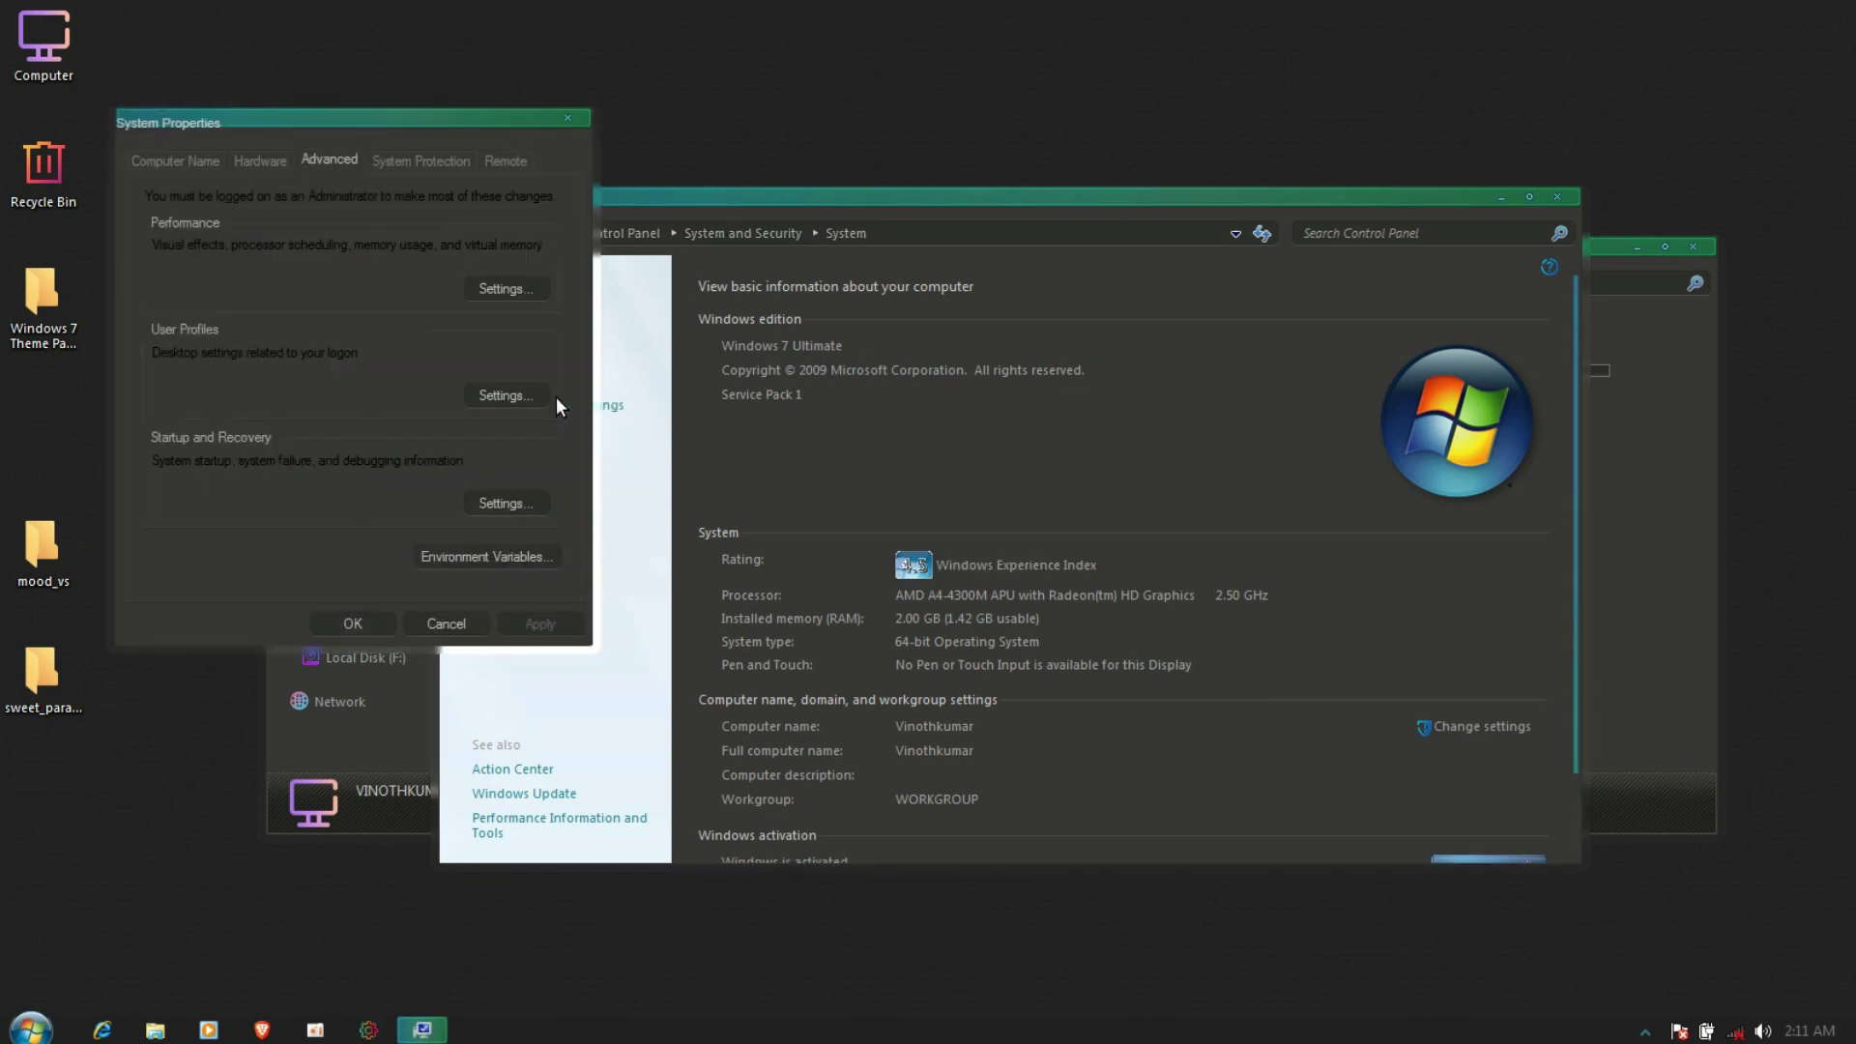
{"action": "left_click", "coordinate": [505, 290]}
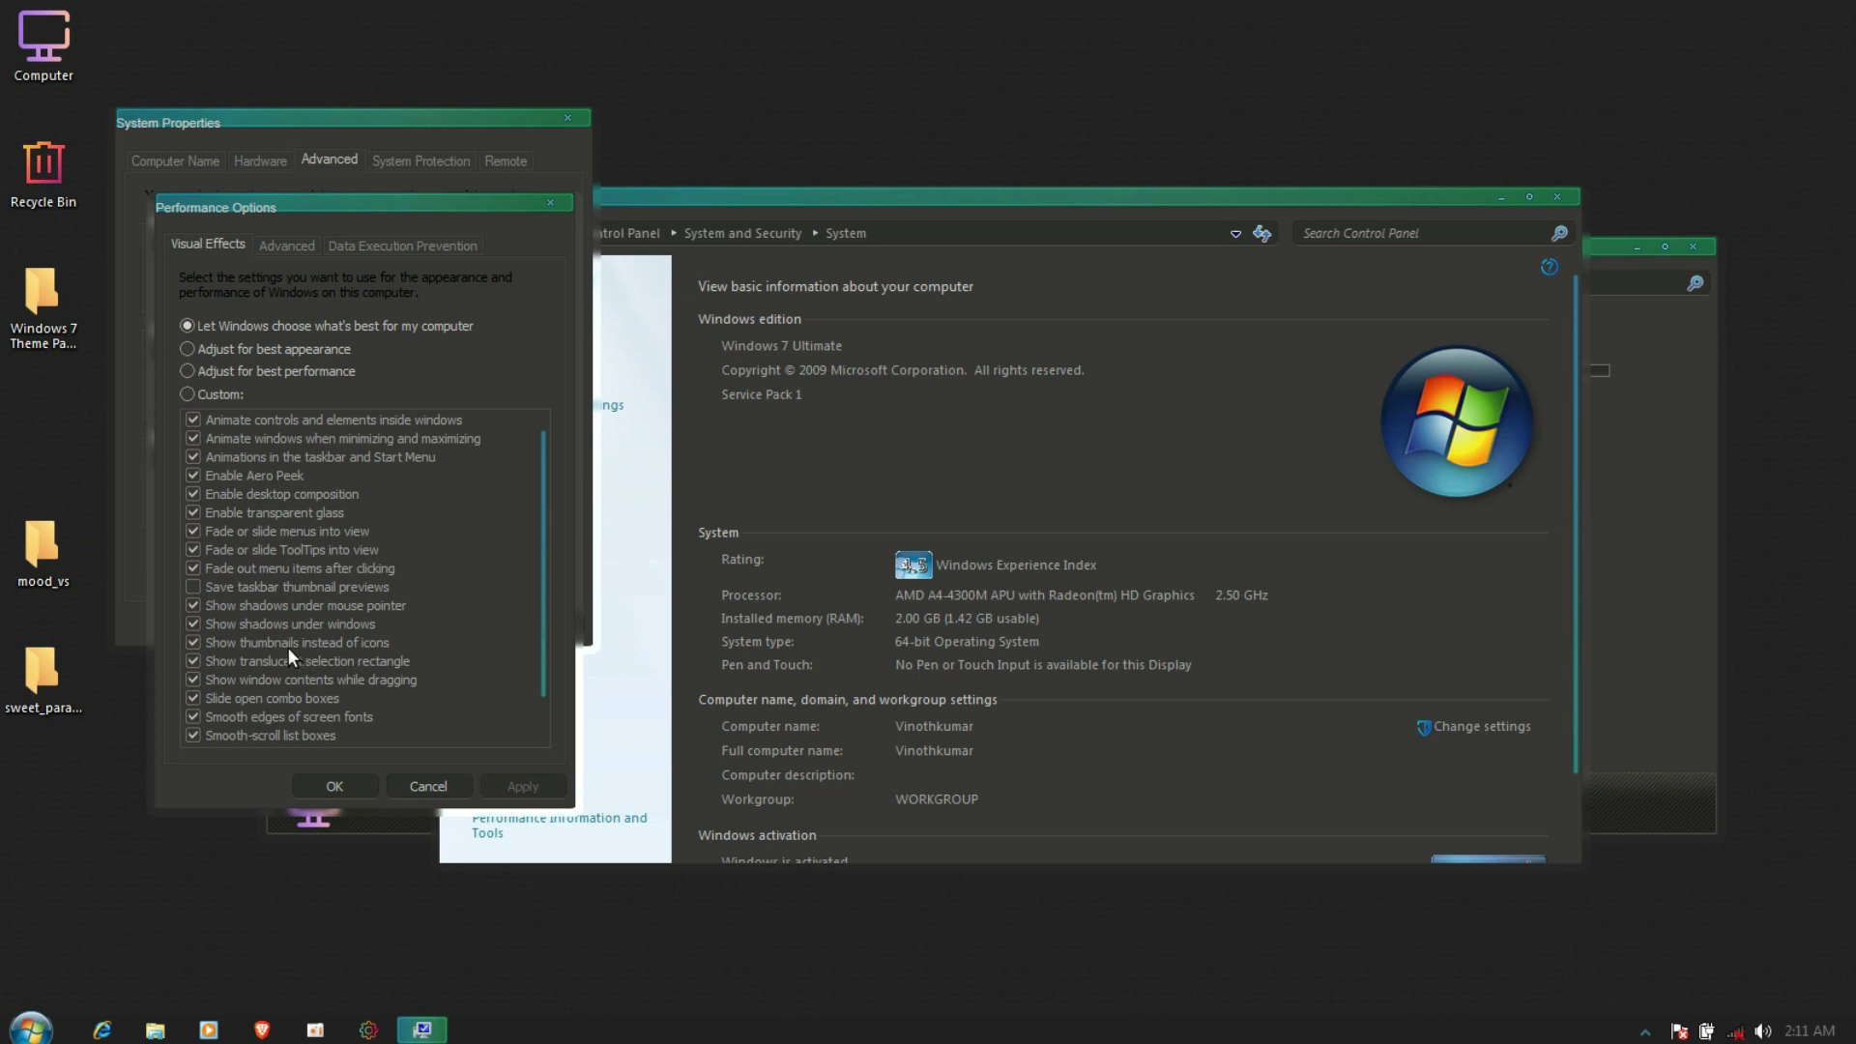
{"action": "left_click", "coordinate": [247, 641]}
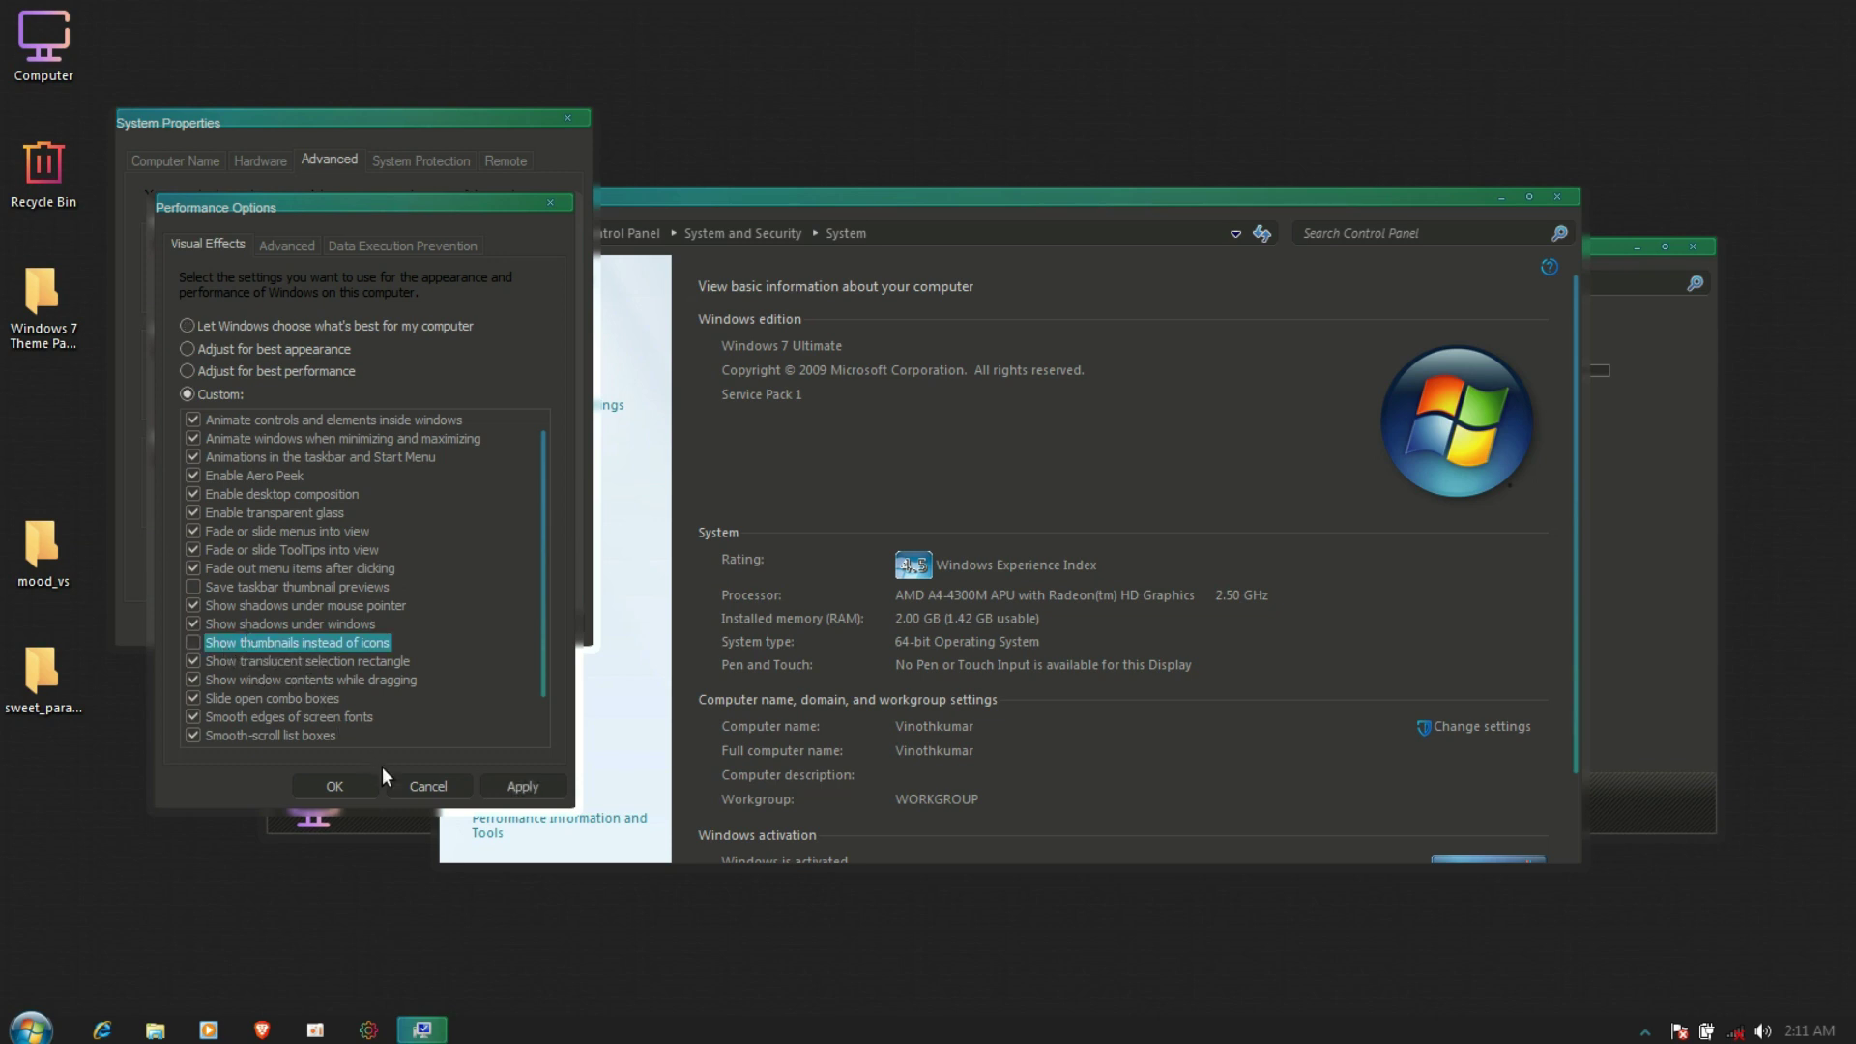
{"action": "left_click", "coordinate": [510, 787]}
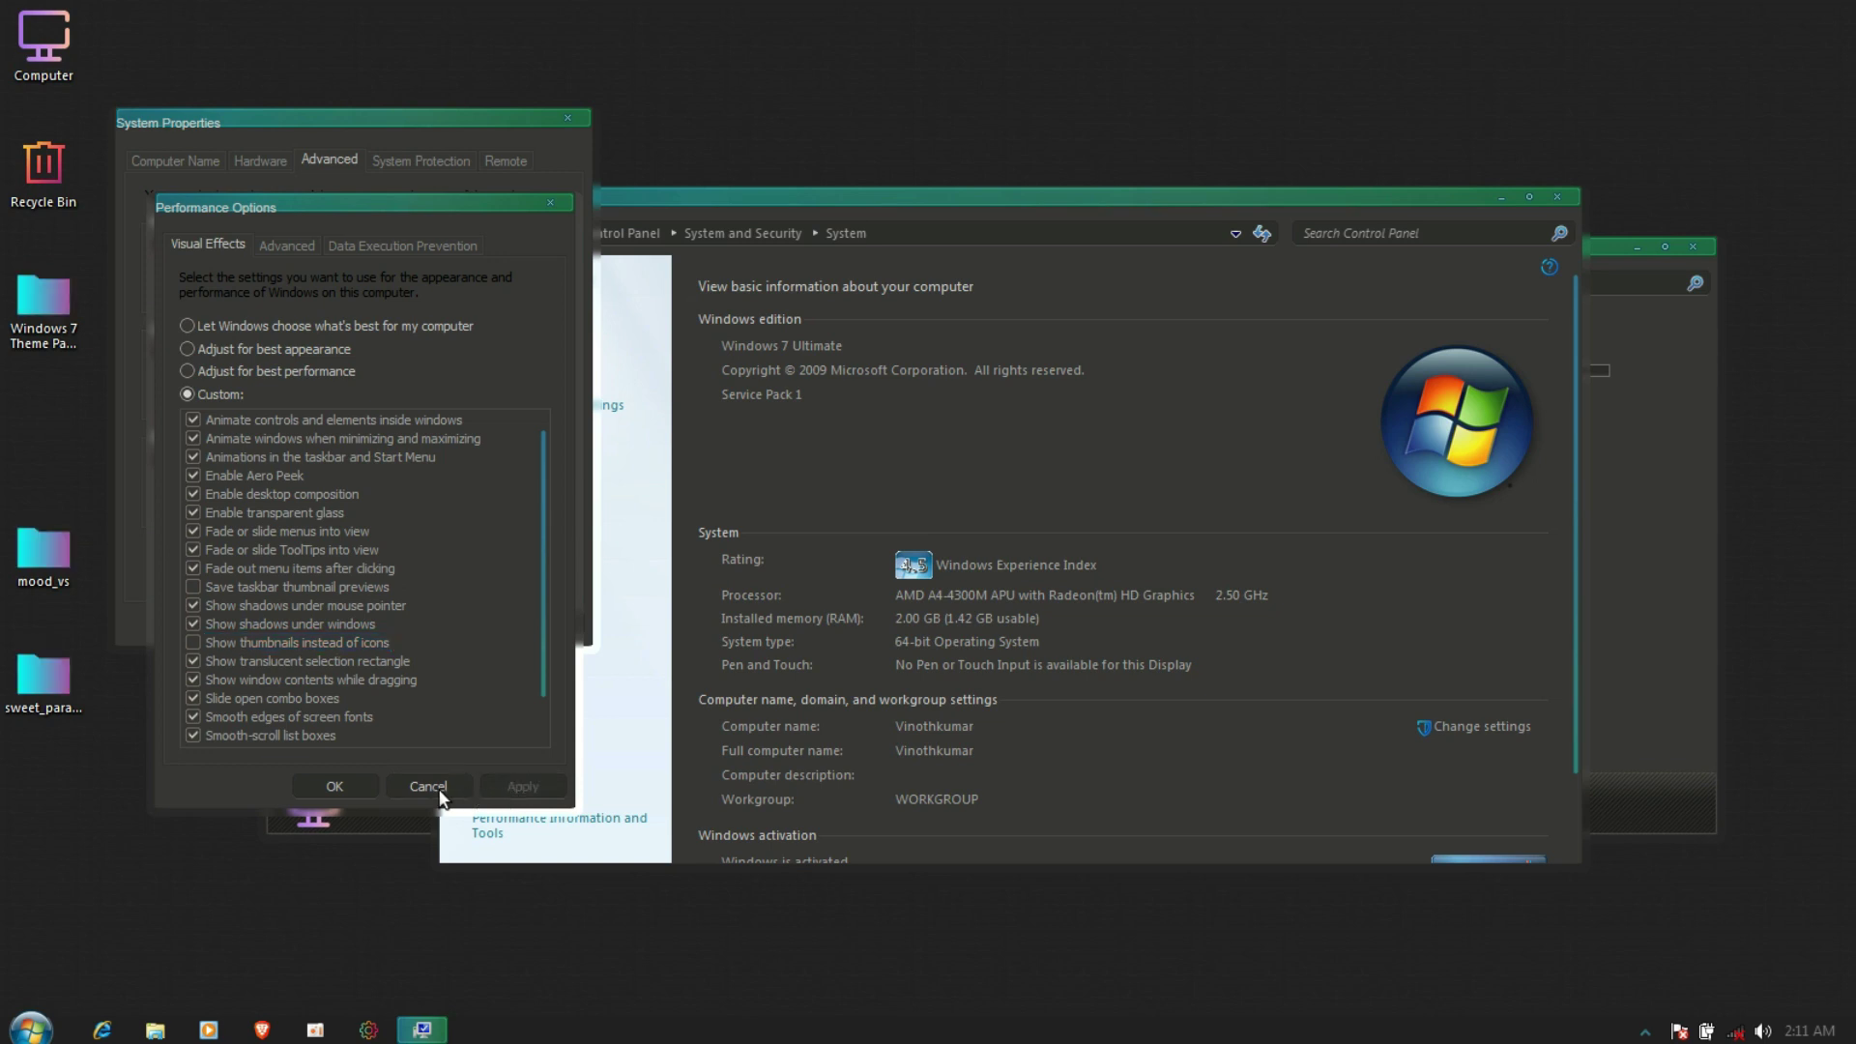
{"action": "left_click", "coordinate": [349, 785]}
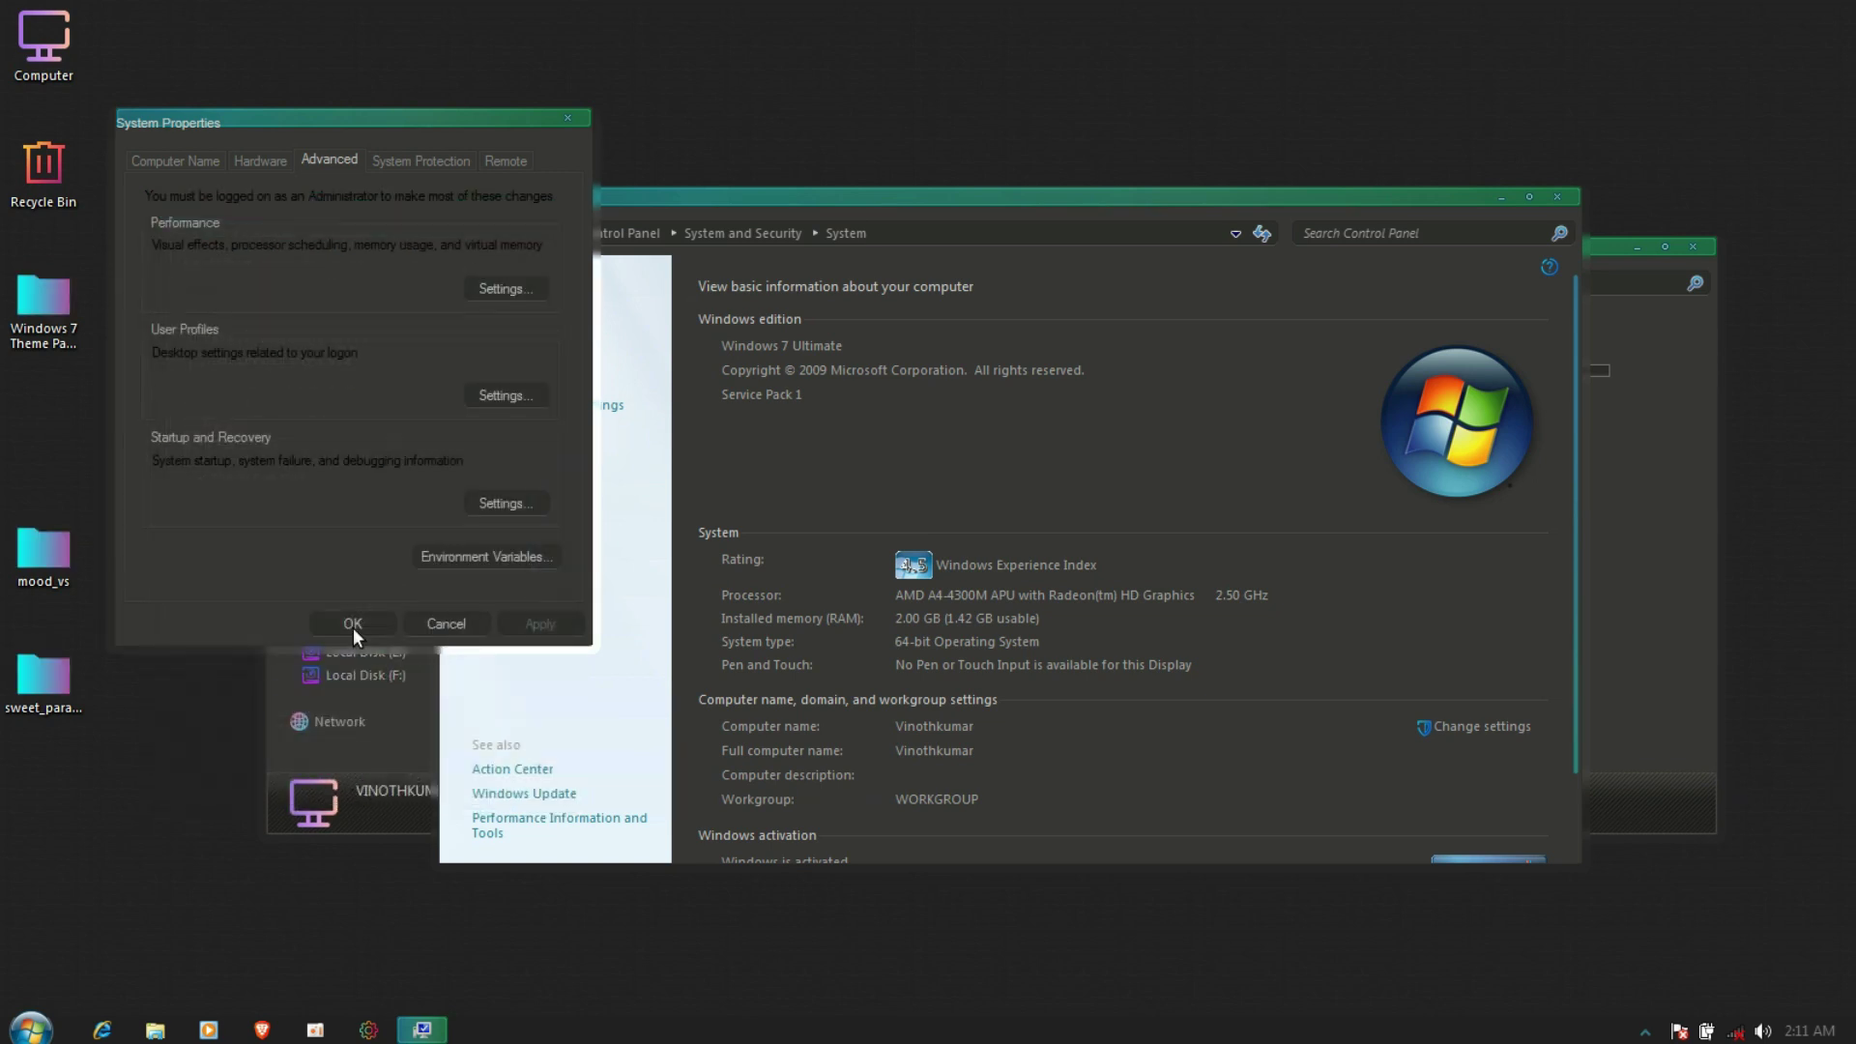
{"action": "left_click", "coordinate": [352, 624]}
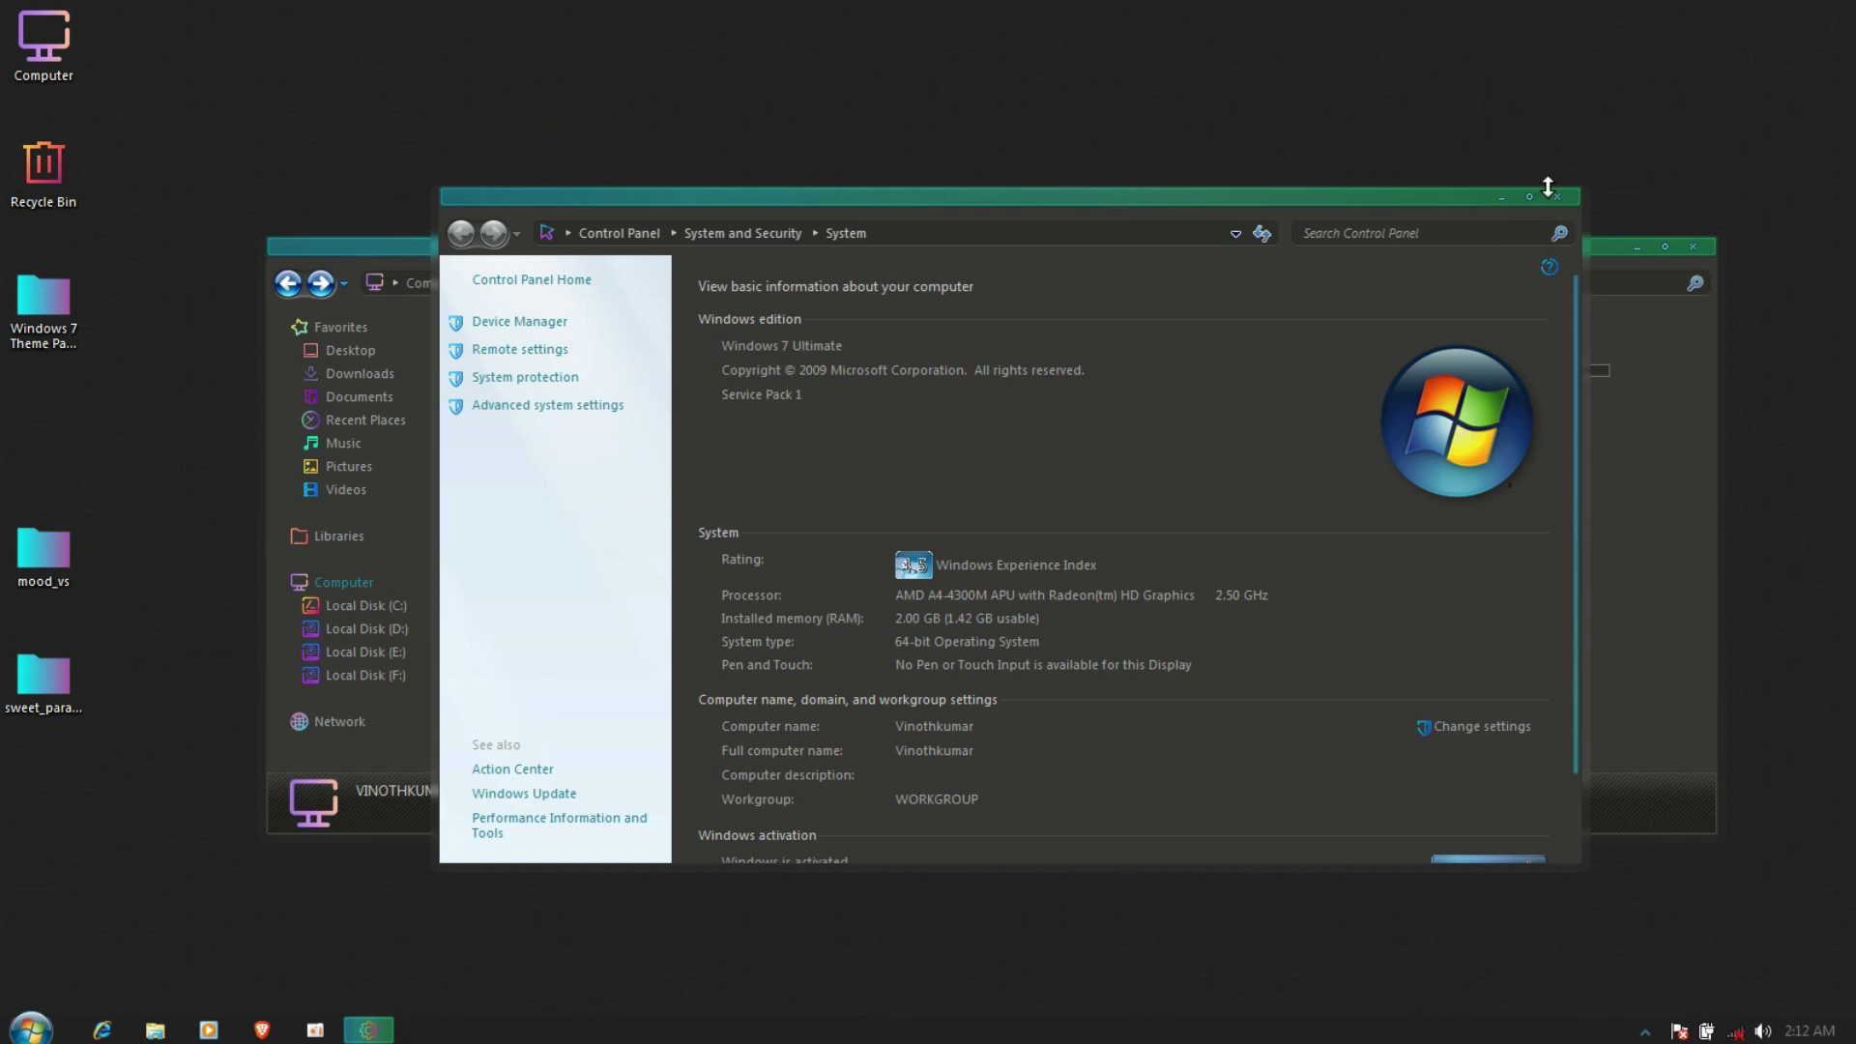
{"action": "left_click", "coordinate": [1558, 197]}
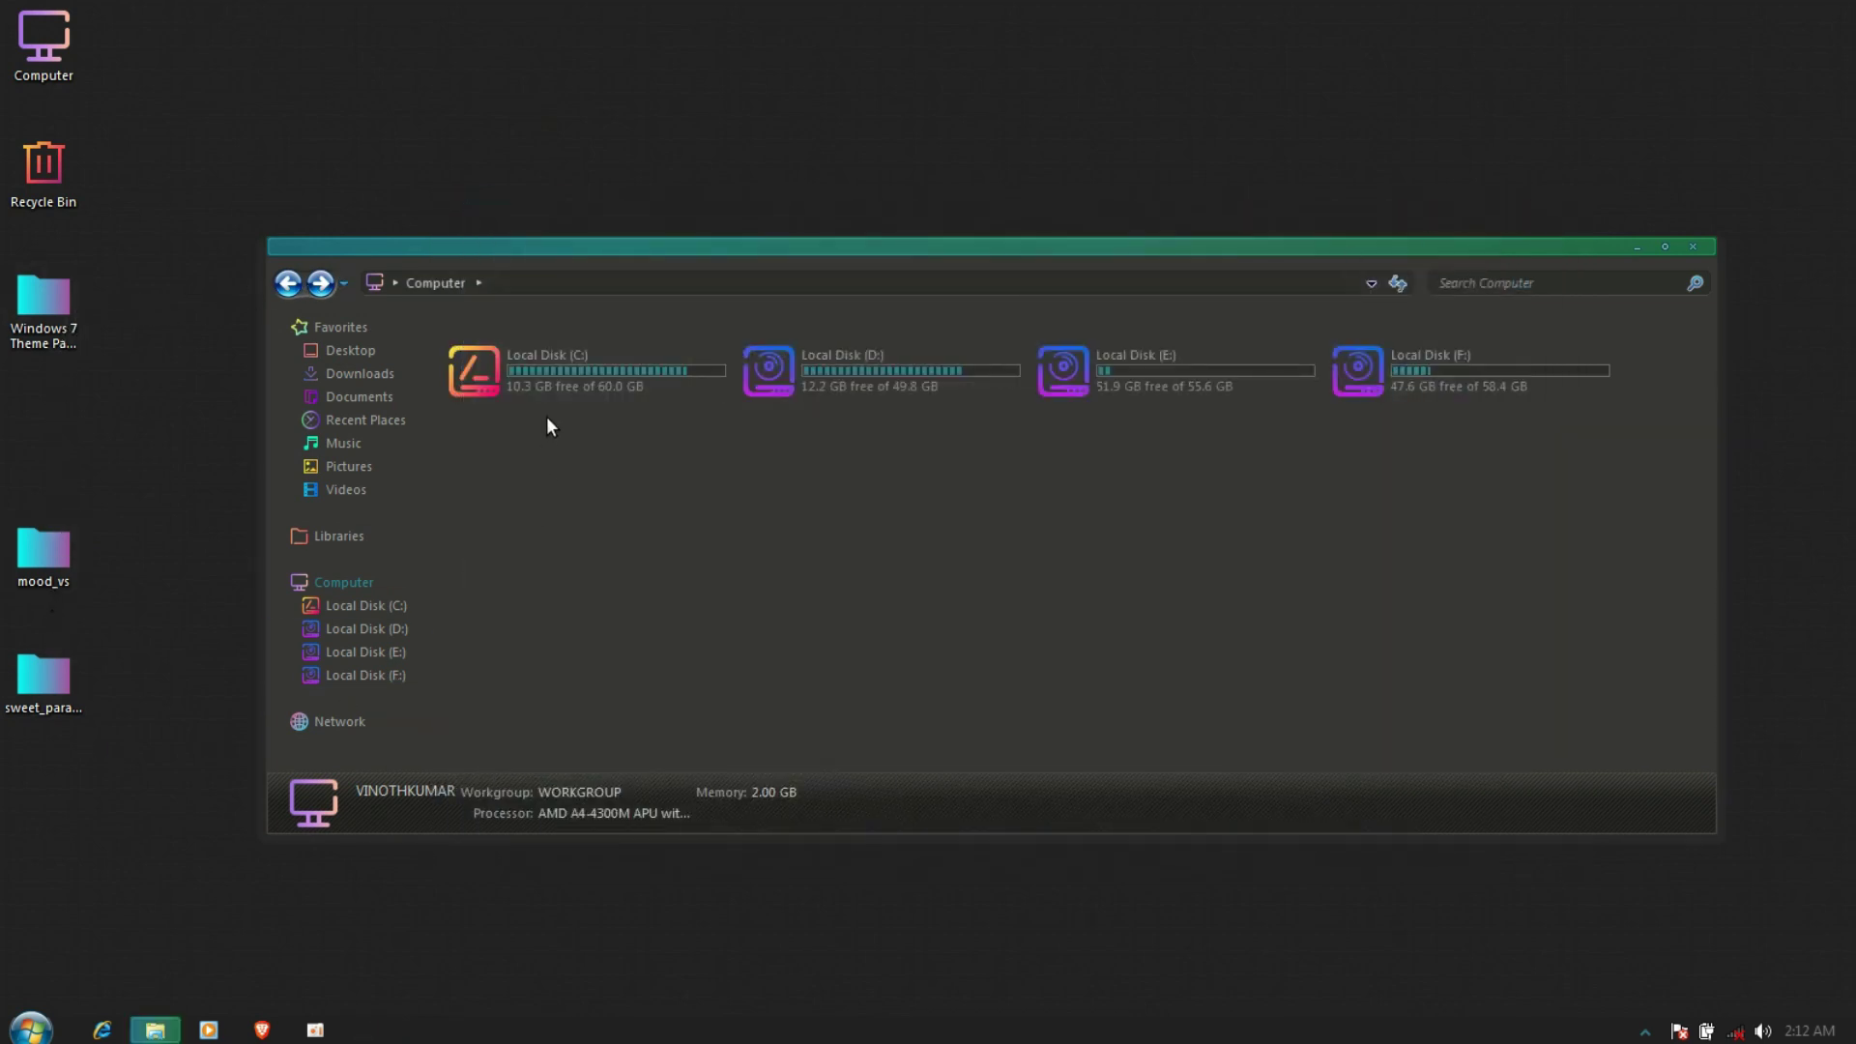
{"action": "double_click", "coordinate": [553, 380]}
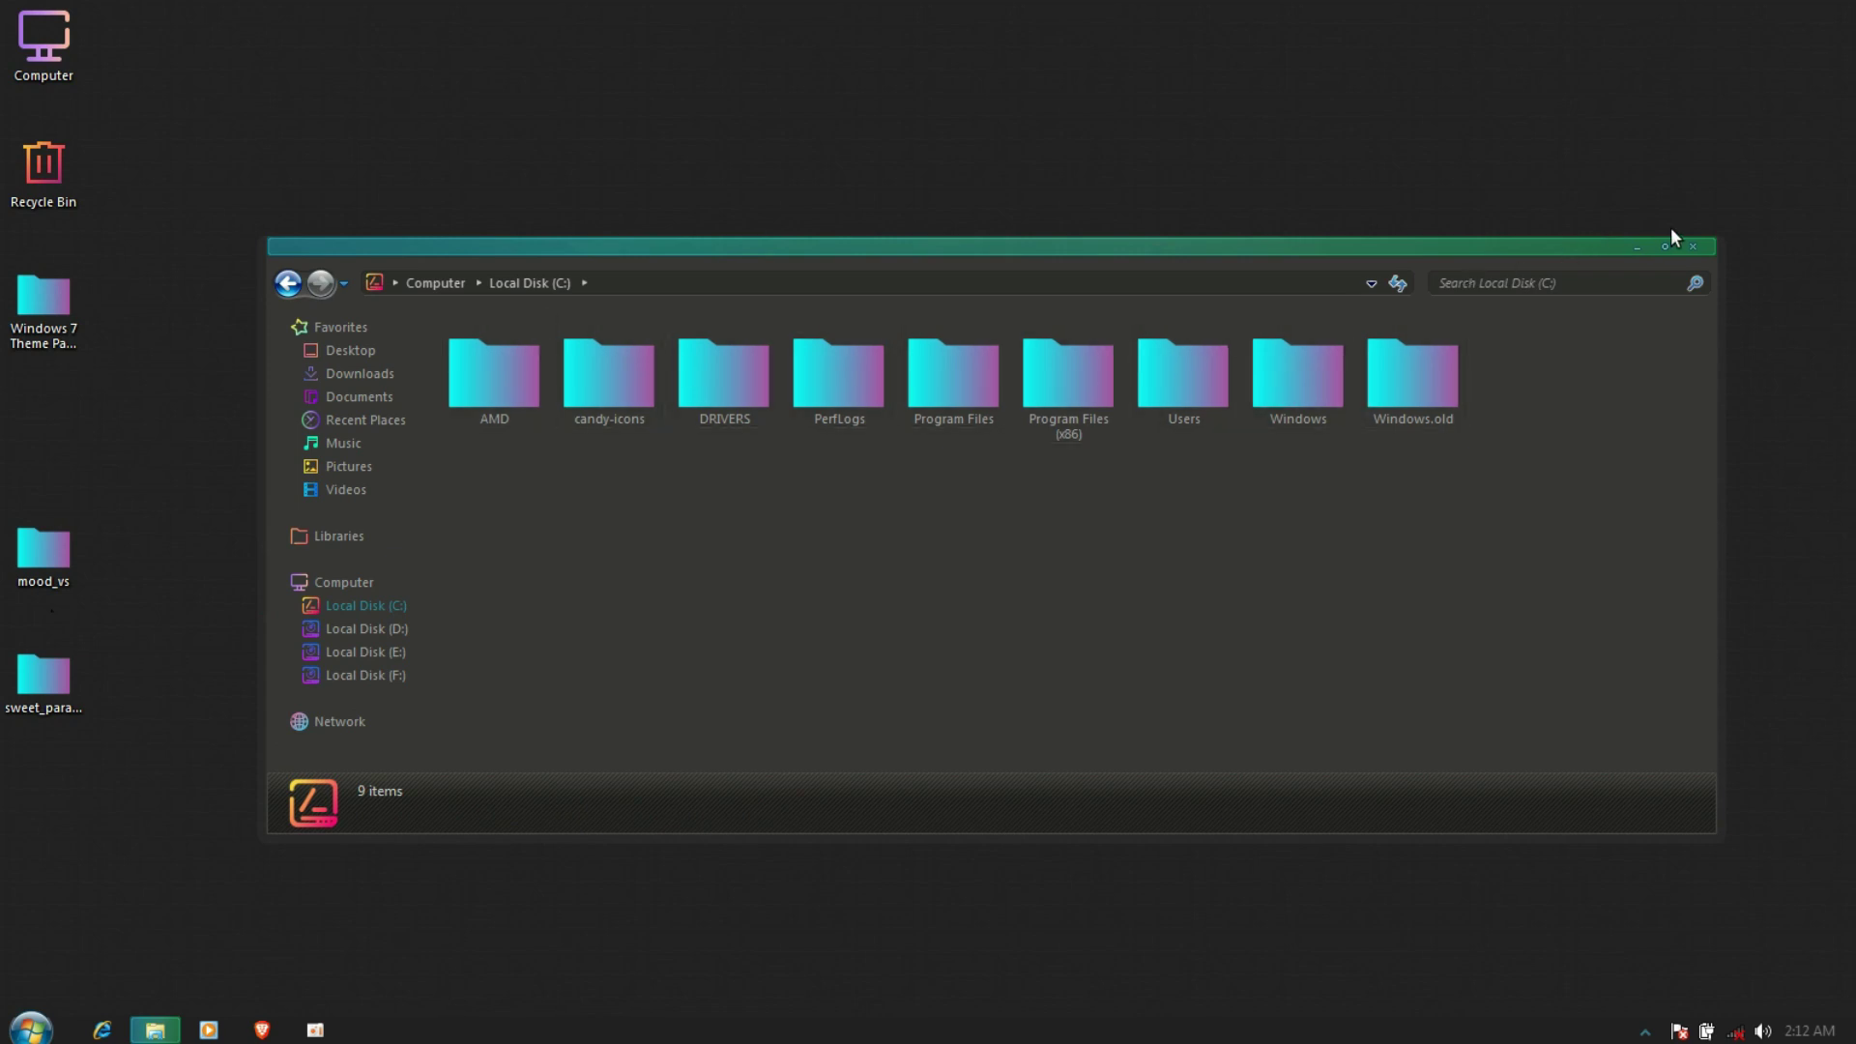
Close the Local Disk (C:) window, then install Nexus 20.10 from NexusSetup, accepting the license agreement and launching Nexus on finish
{"action": "left_click", "coordinate": [1689, 246]}
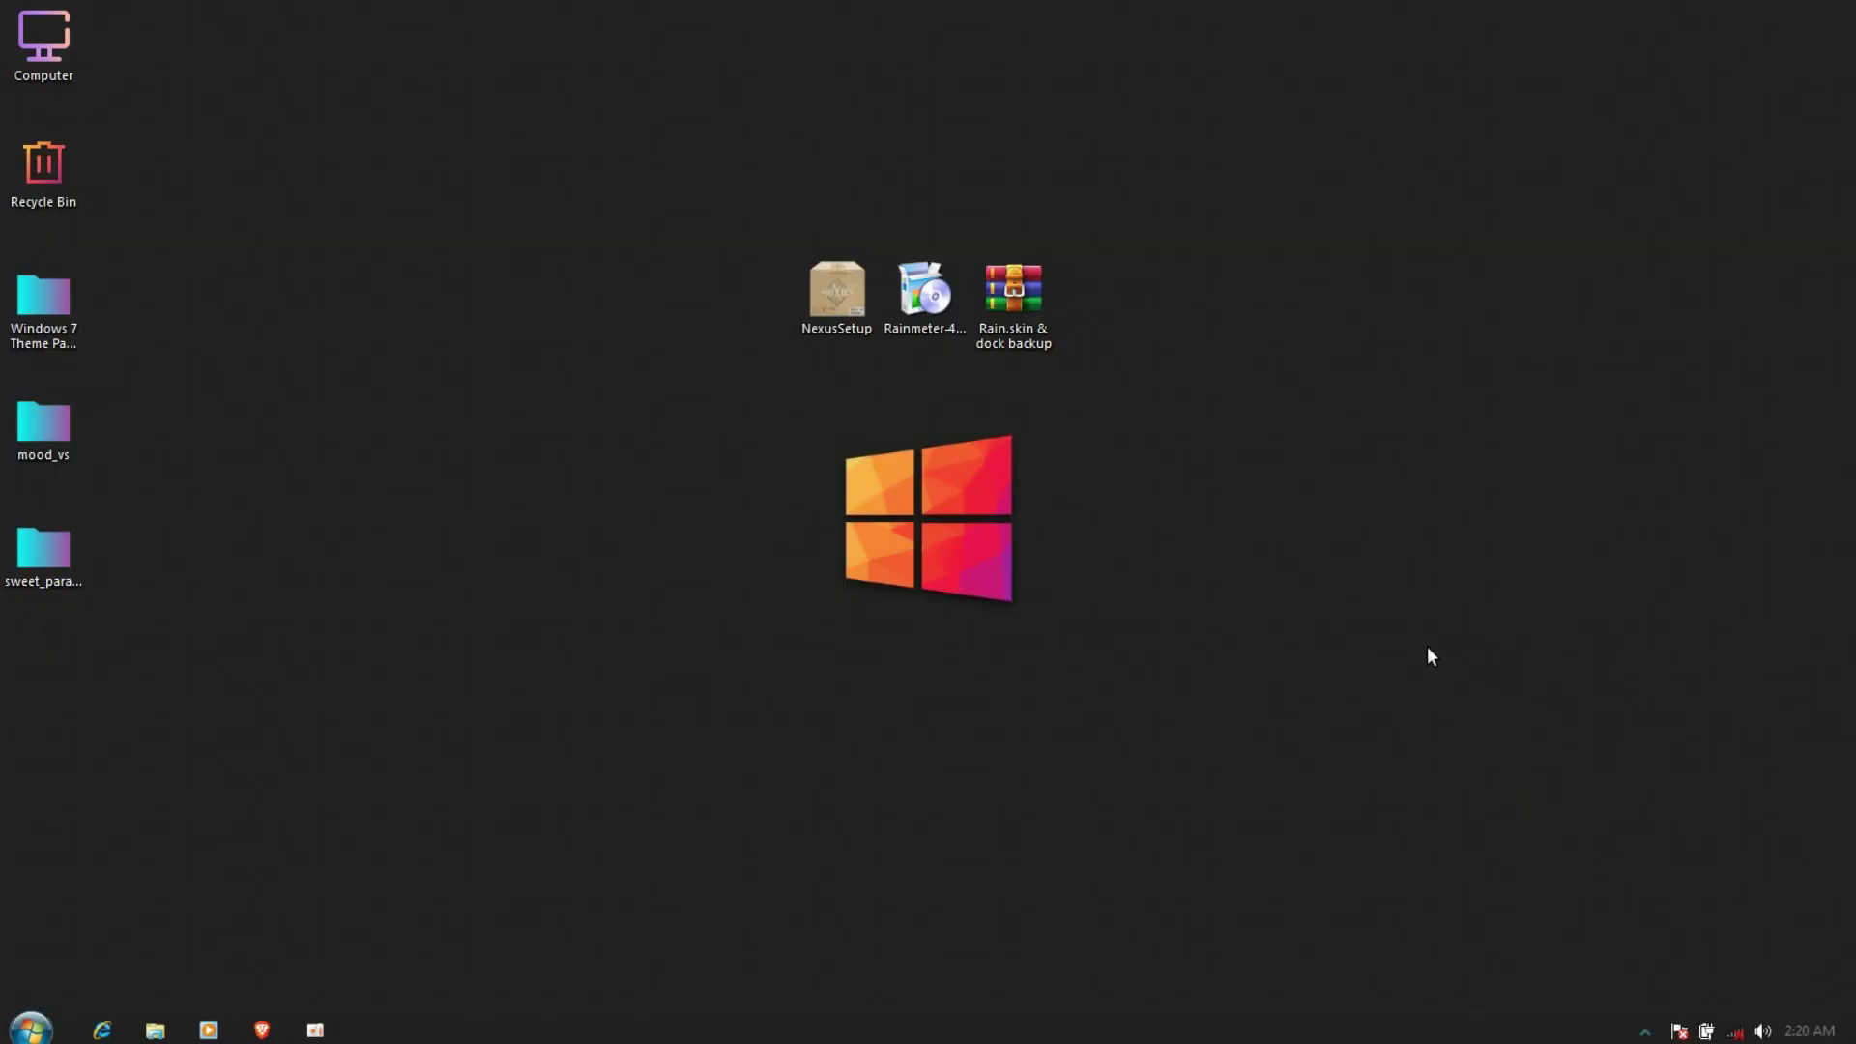
{"action": "double_click", "coordinate": [852, 332]}
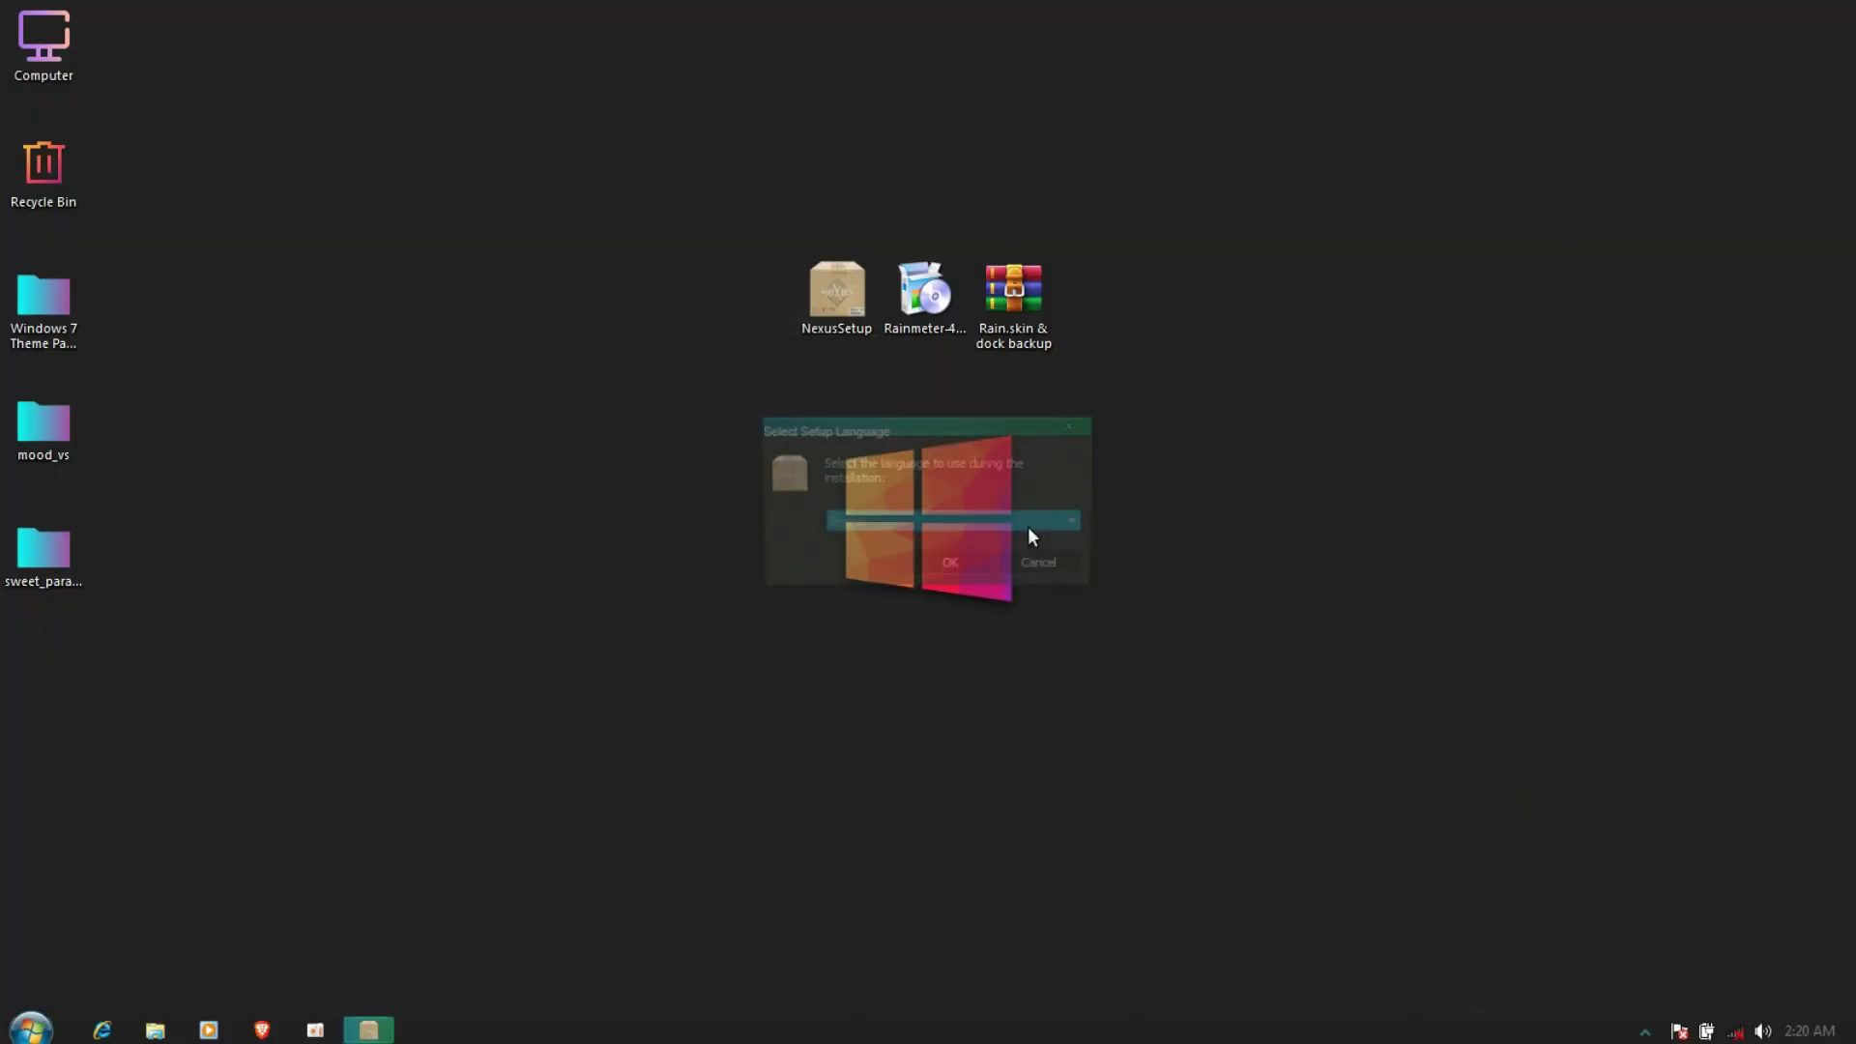
{"action": "left_click", "coordinate": [969, 572]}
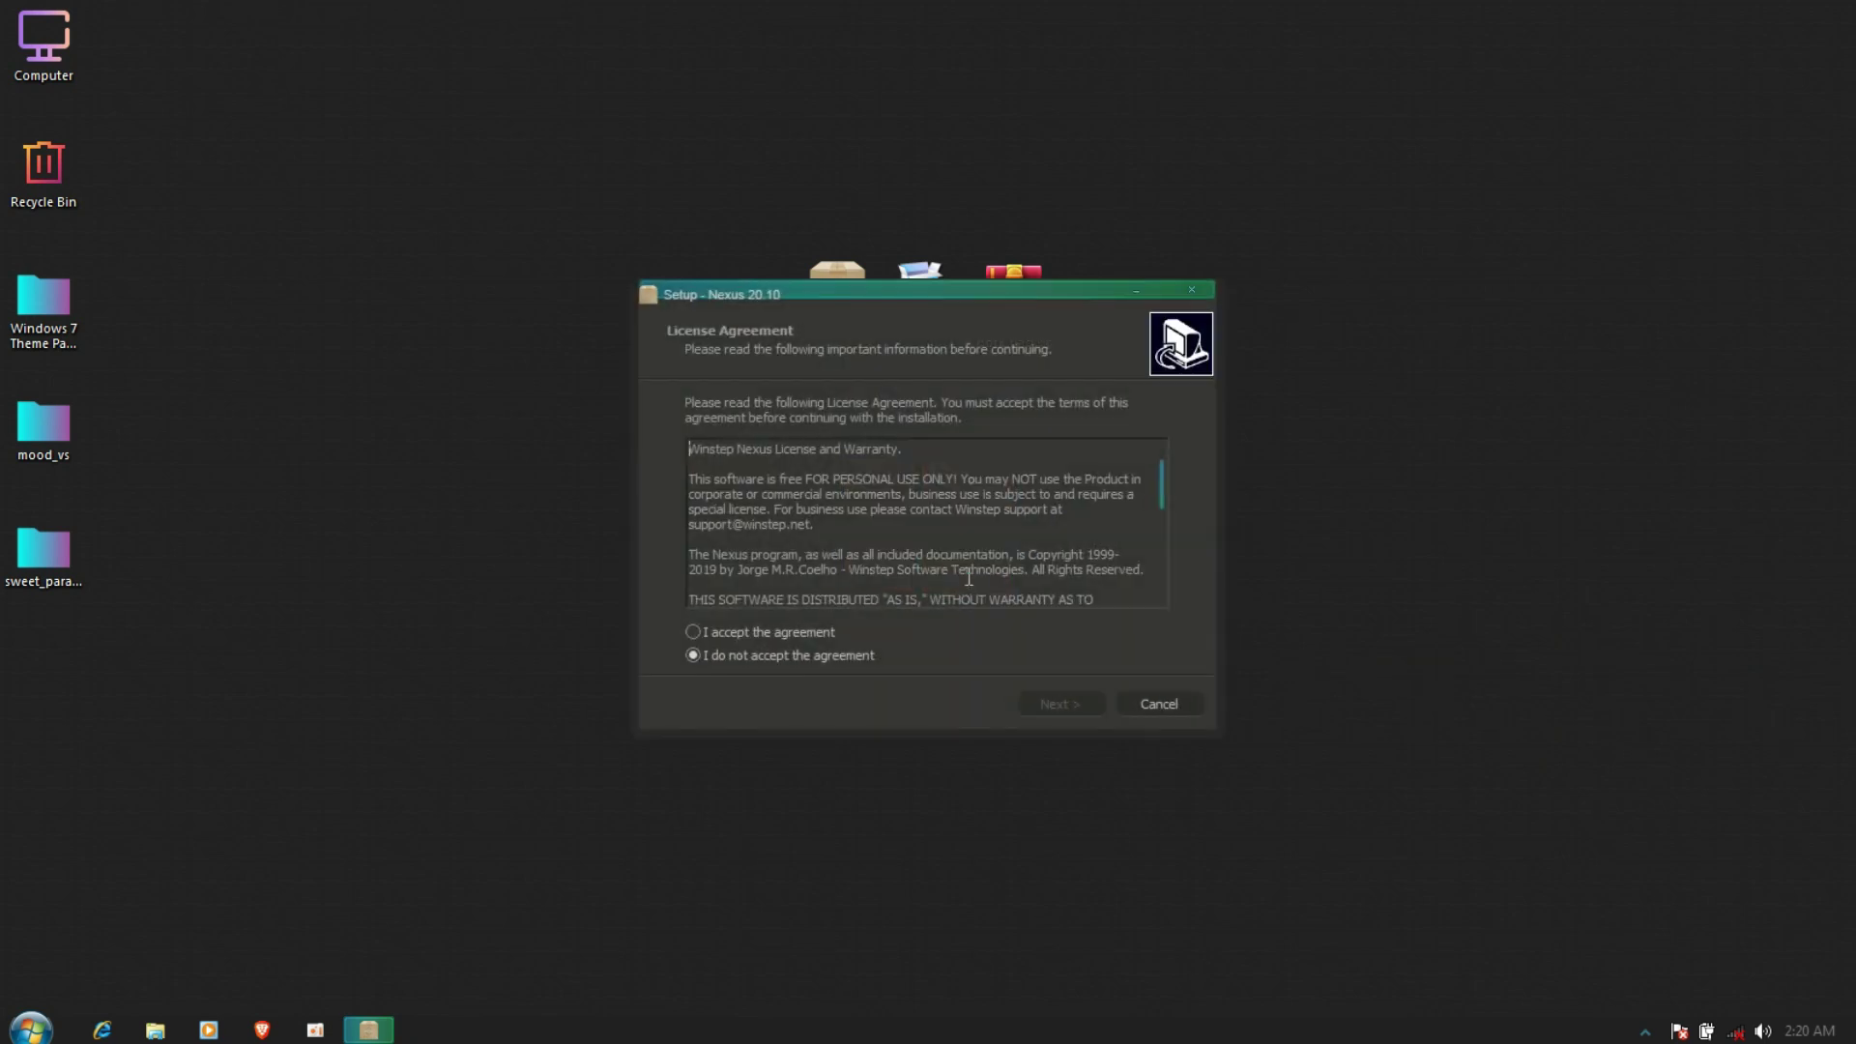
{"action": "left_click", "coordinate": [822, 631]}
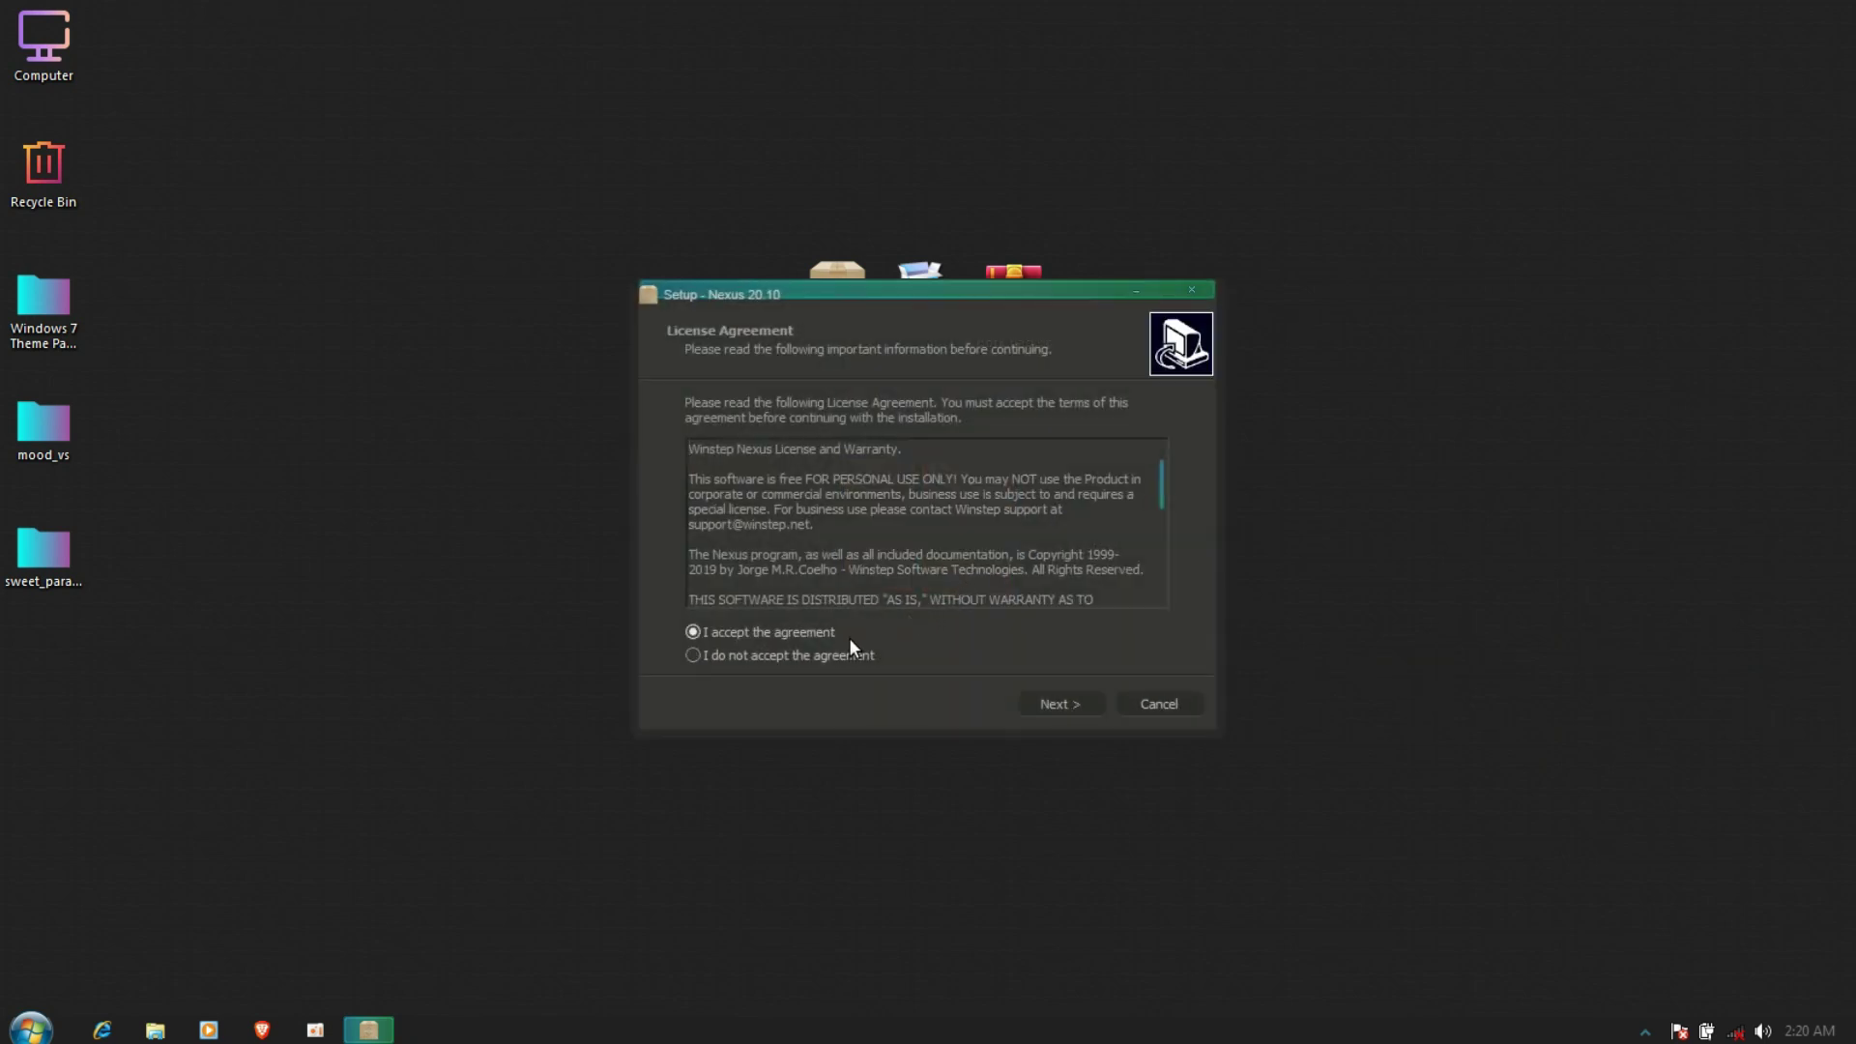
{"action": "left_click", "coordinate": [1068, 697]}
{"action": "left_click", "coordinate": [1070, 693]}
{"action": "left_click", "coordinate": [1069, 693]}
{"action": "left_click", "coordinate": [1070, 693]}
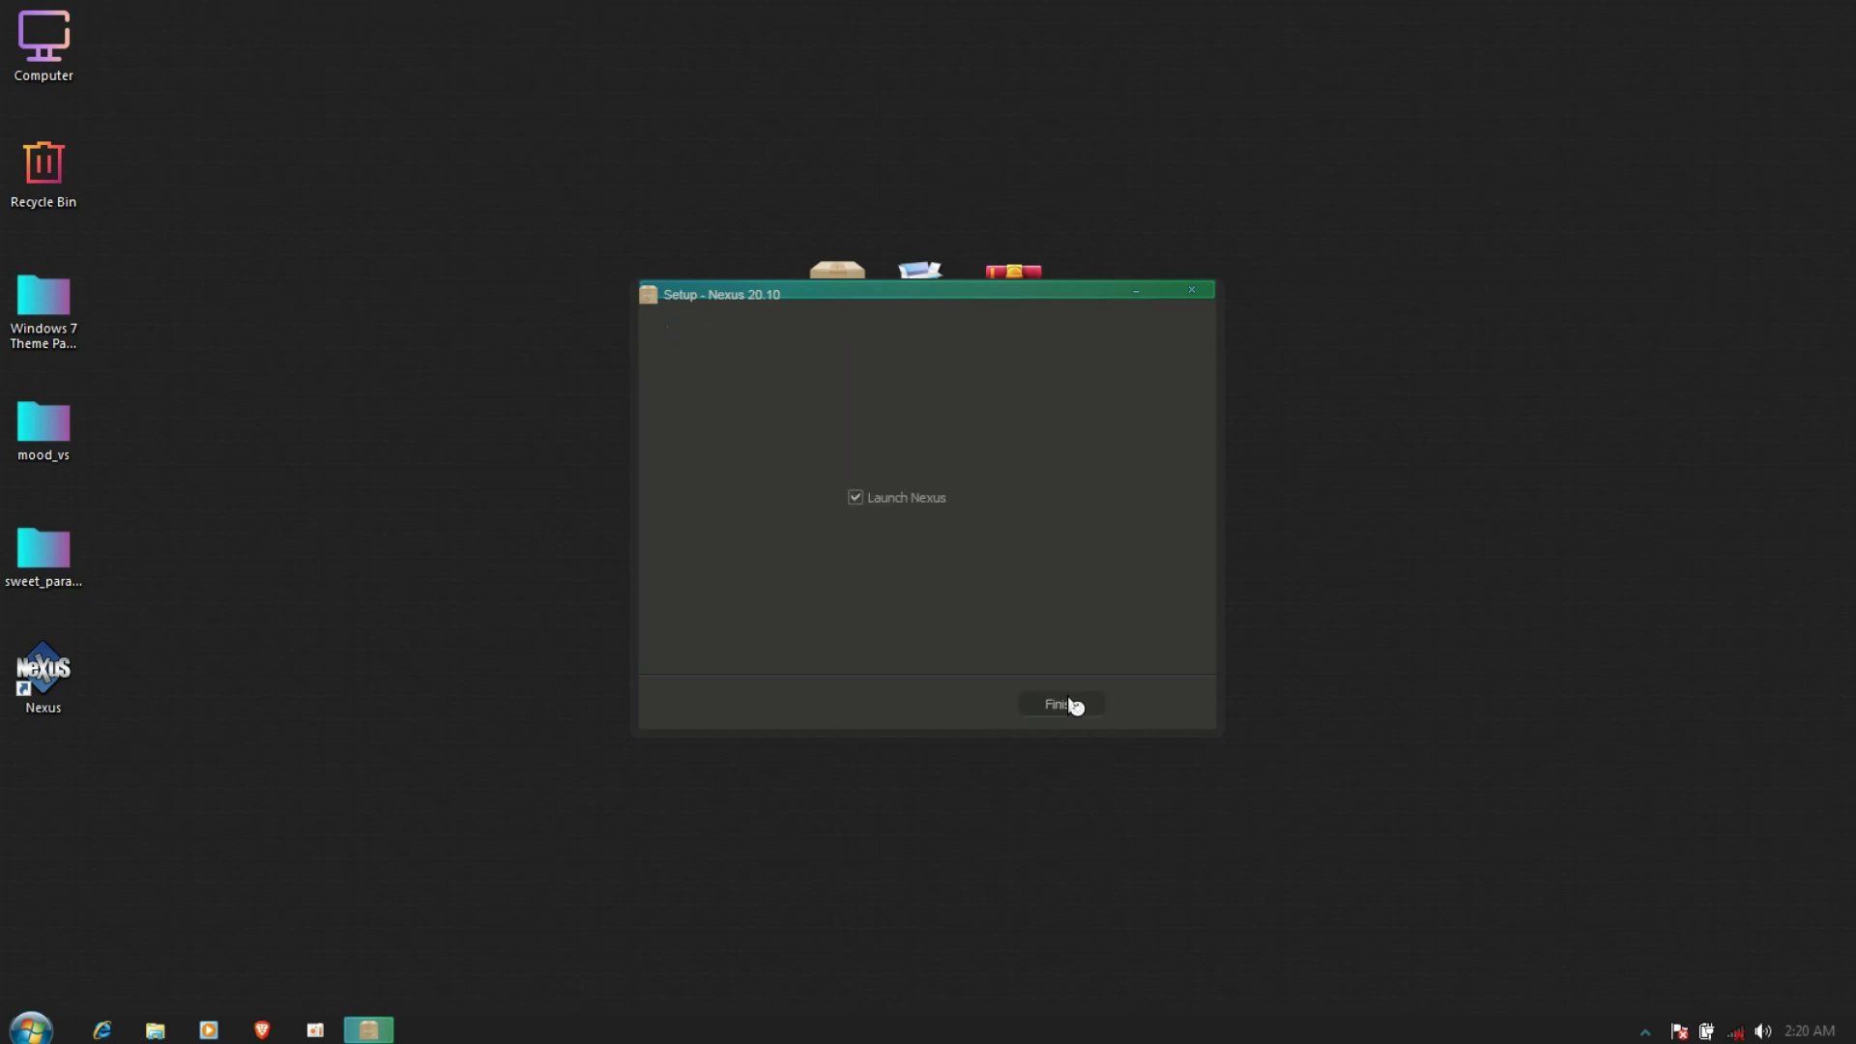
{"action": "left_click", "coordinate": [1060, 704]}
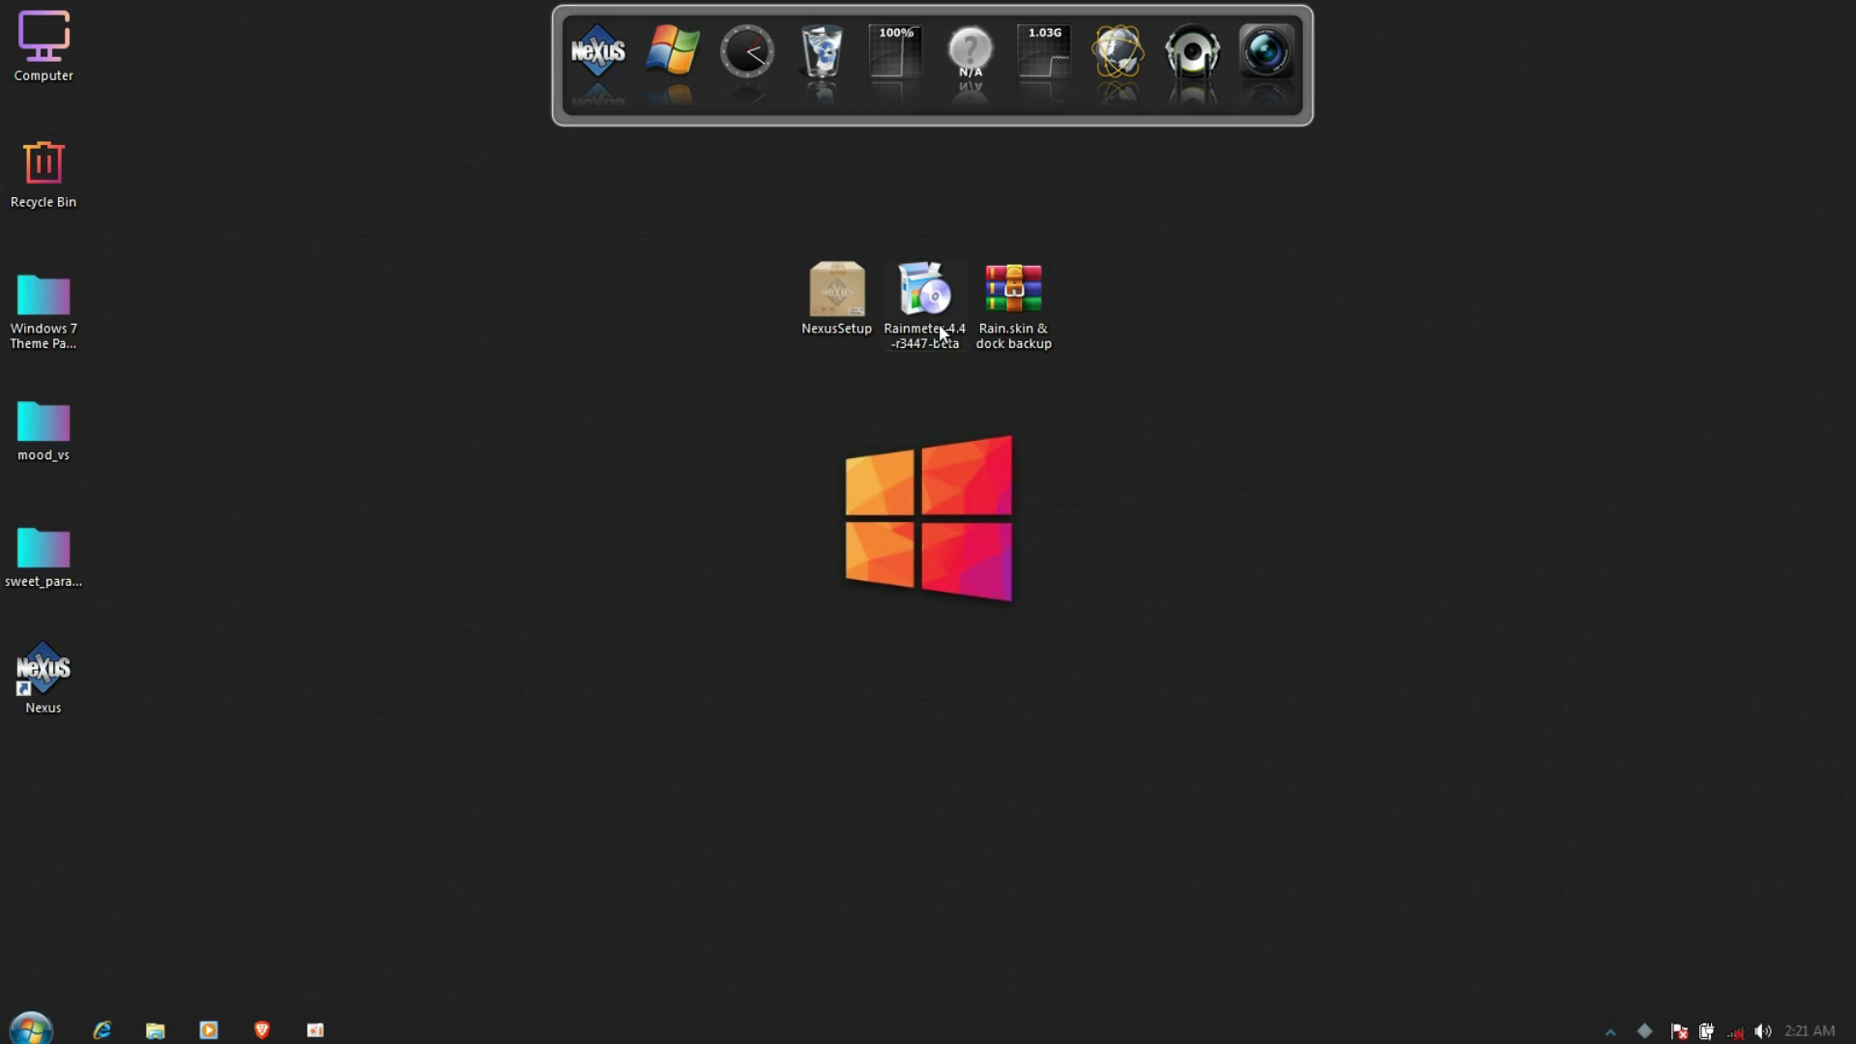
Install Rainmeter with the standard installation in C:\Program Files\Rainmeter, as the 64-bit version with launch on startup
{"action": "left_click", "coordinate": [930, 573]}
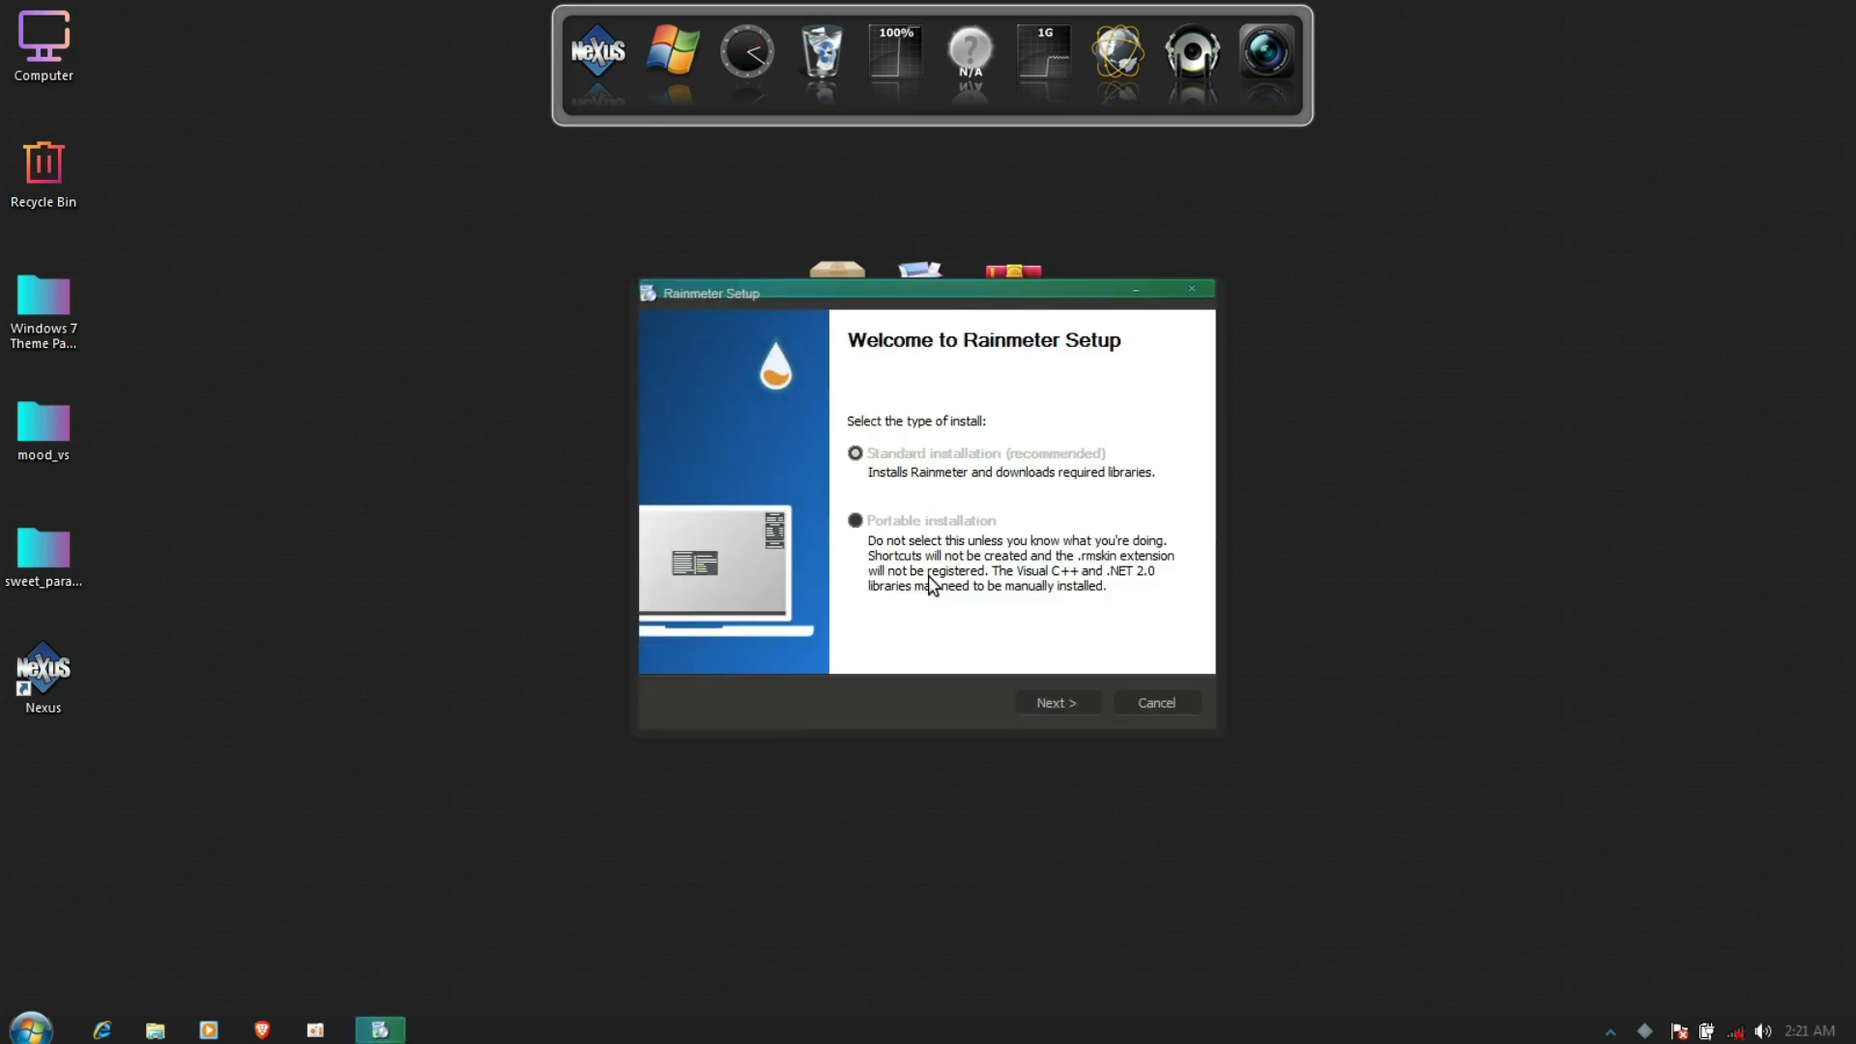
{"action": "left_click", "coordinate": [1049, 720]}
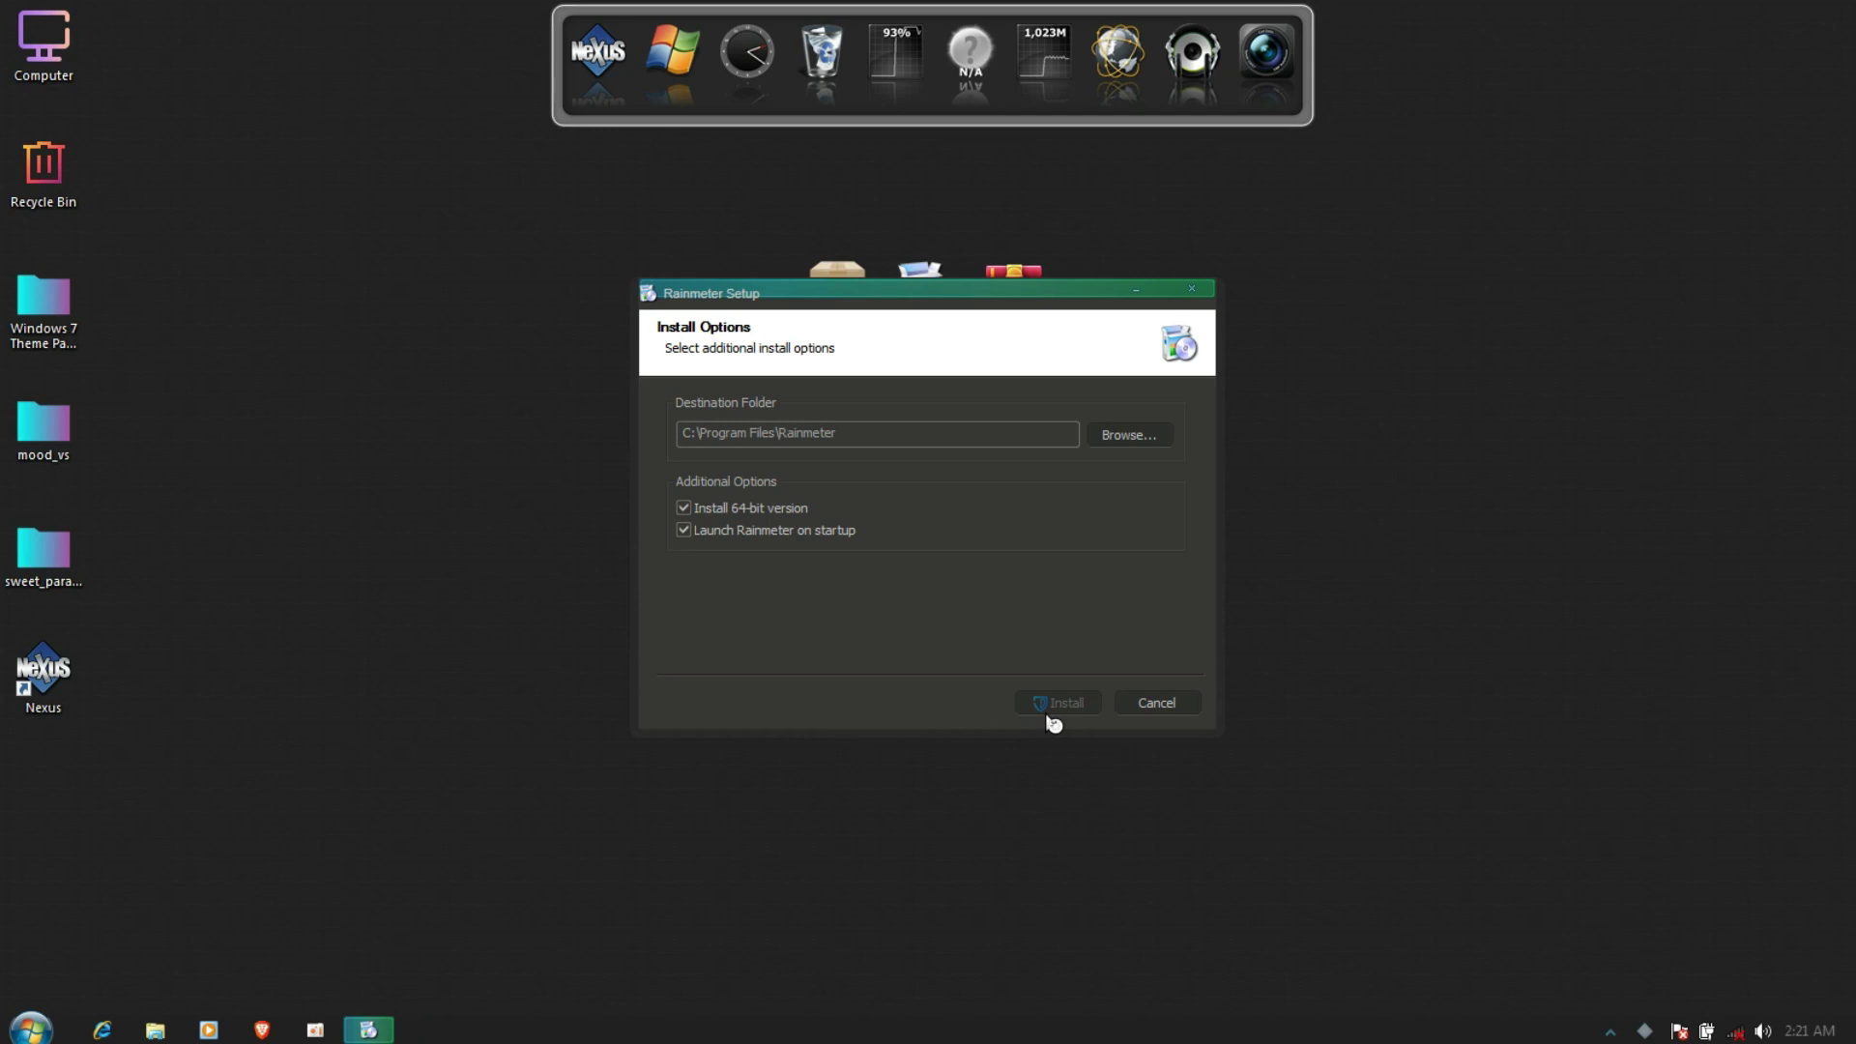
{"action": "left_click", "coordinate": [1049, 715]}
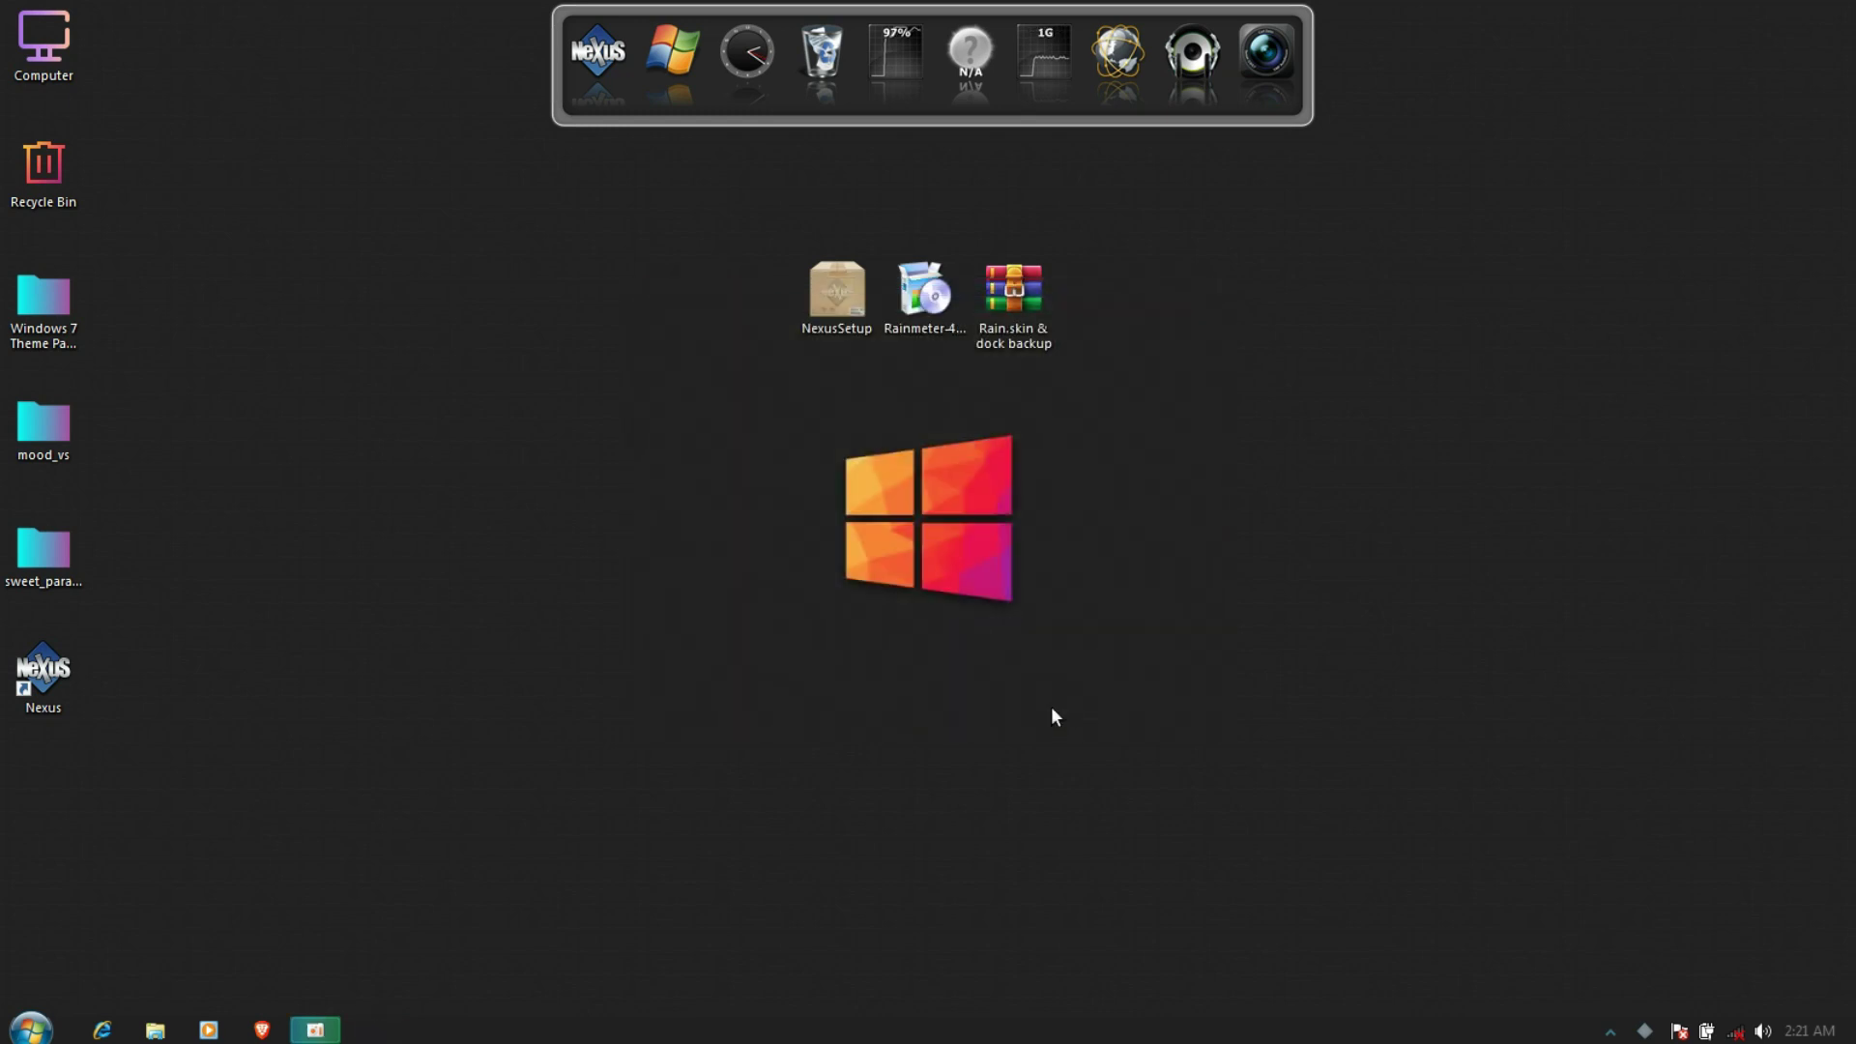
Unload all the default Rainmeter skins from the desktop, including the System and clock skins
{"action": "right_click", "coordinate": [1072, 672]}
{"action": "left_click", "coordinate": [1138, 920]}
{"action": "right_click", "coordinate": [1678, 271]}
{"action": "left_click", "coordinate": [1740, 536]}
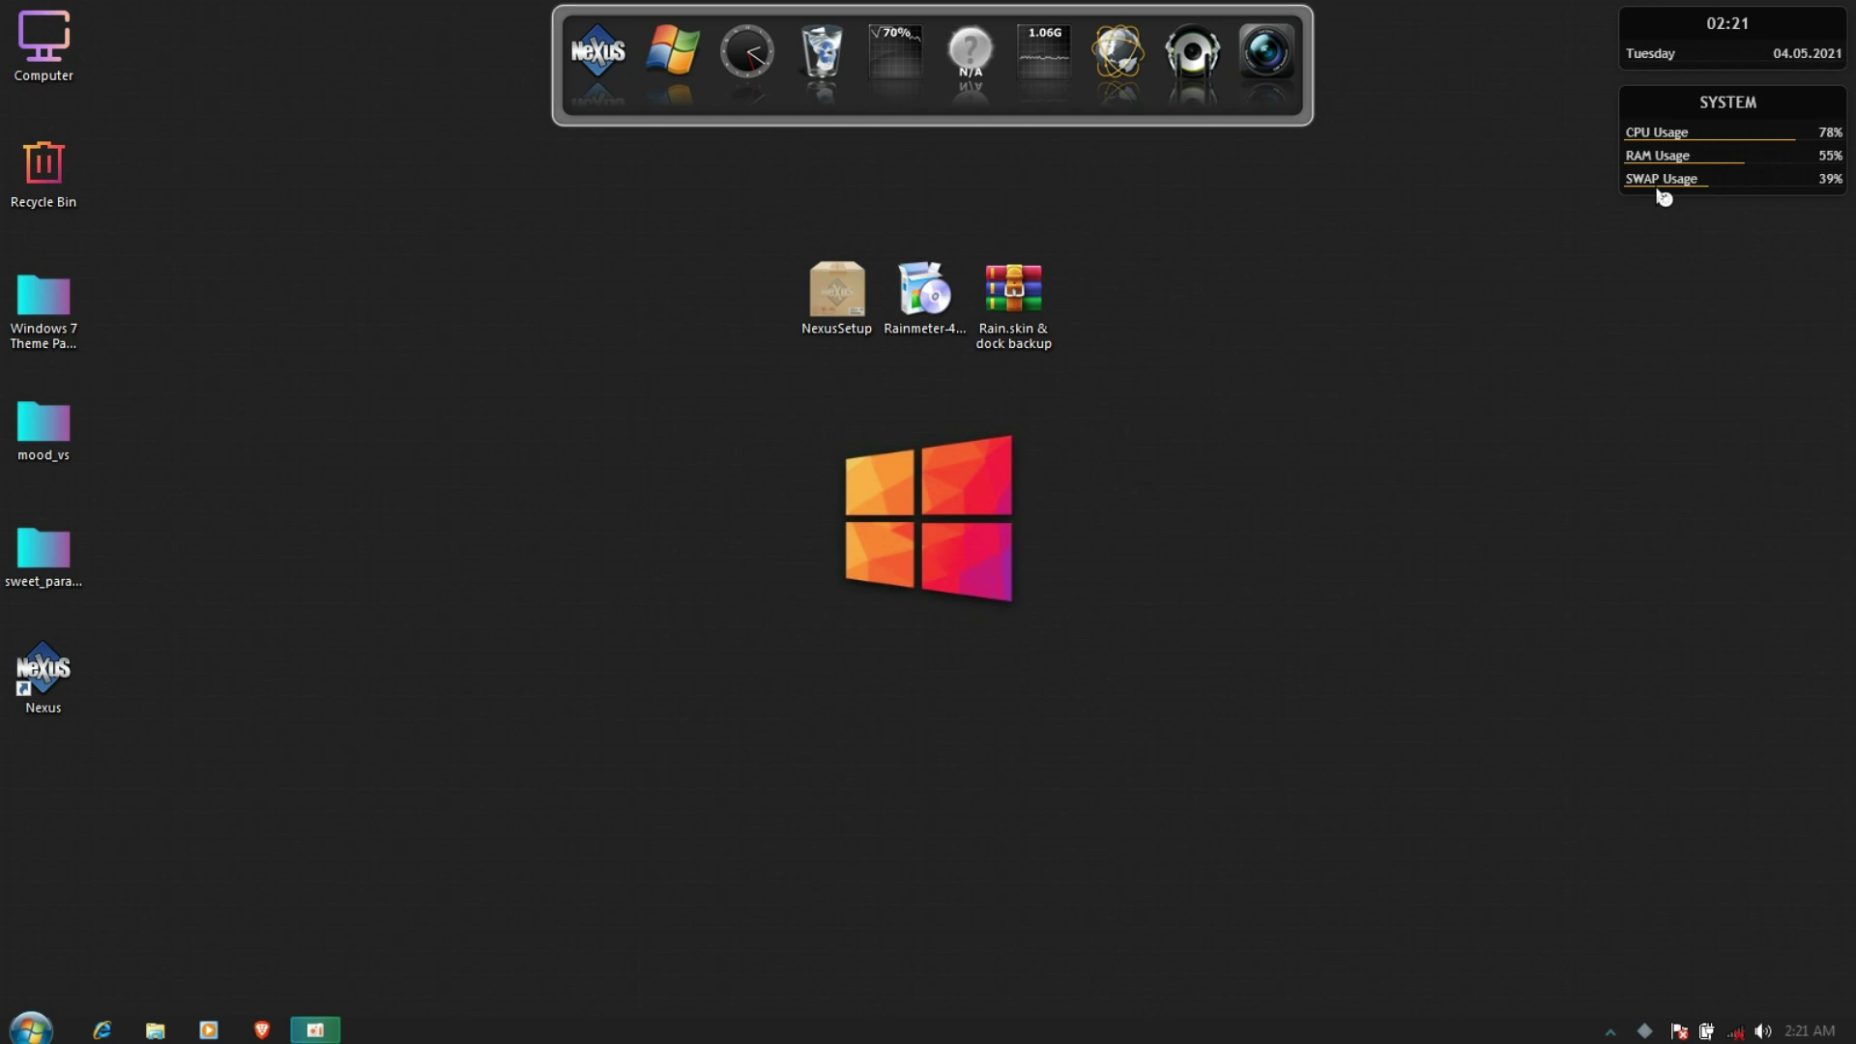
{"action": "right_click", "coordinate": [1661, 187]}
{"action": "left_click", "coordinate": [1730, 449]}
{"action": "right_click", "coordinate": [1673, 53]}
{"action": "left_click", "coordinate": [1743, 311]}
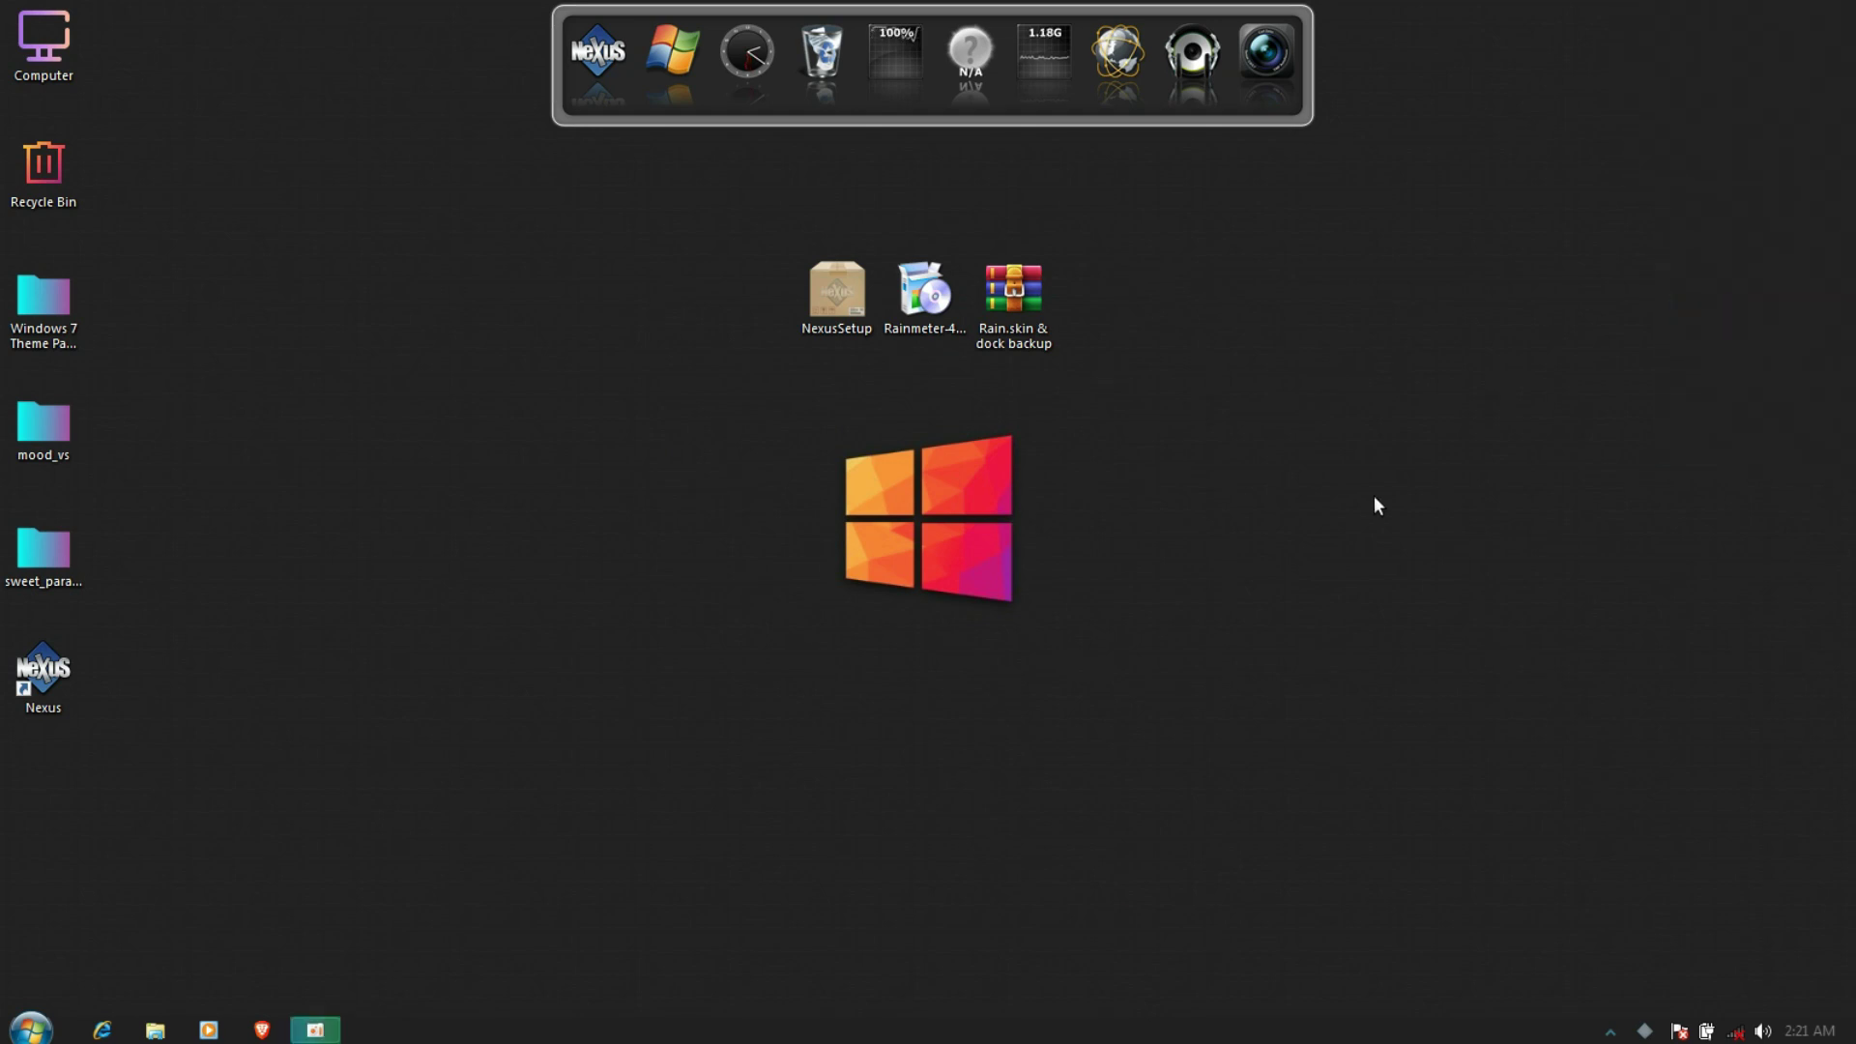
Extract the "Rain.skin & dock backup" archive into a folder of the same name on the desktop
{"action": "right_click", "coordinate": [1033, 304]}
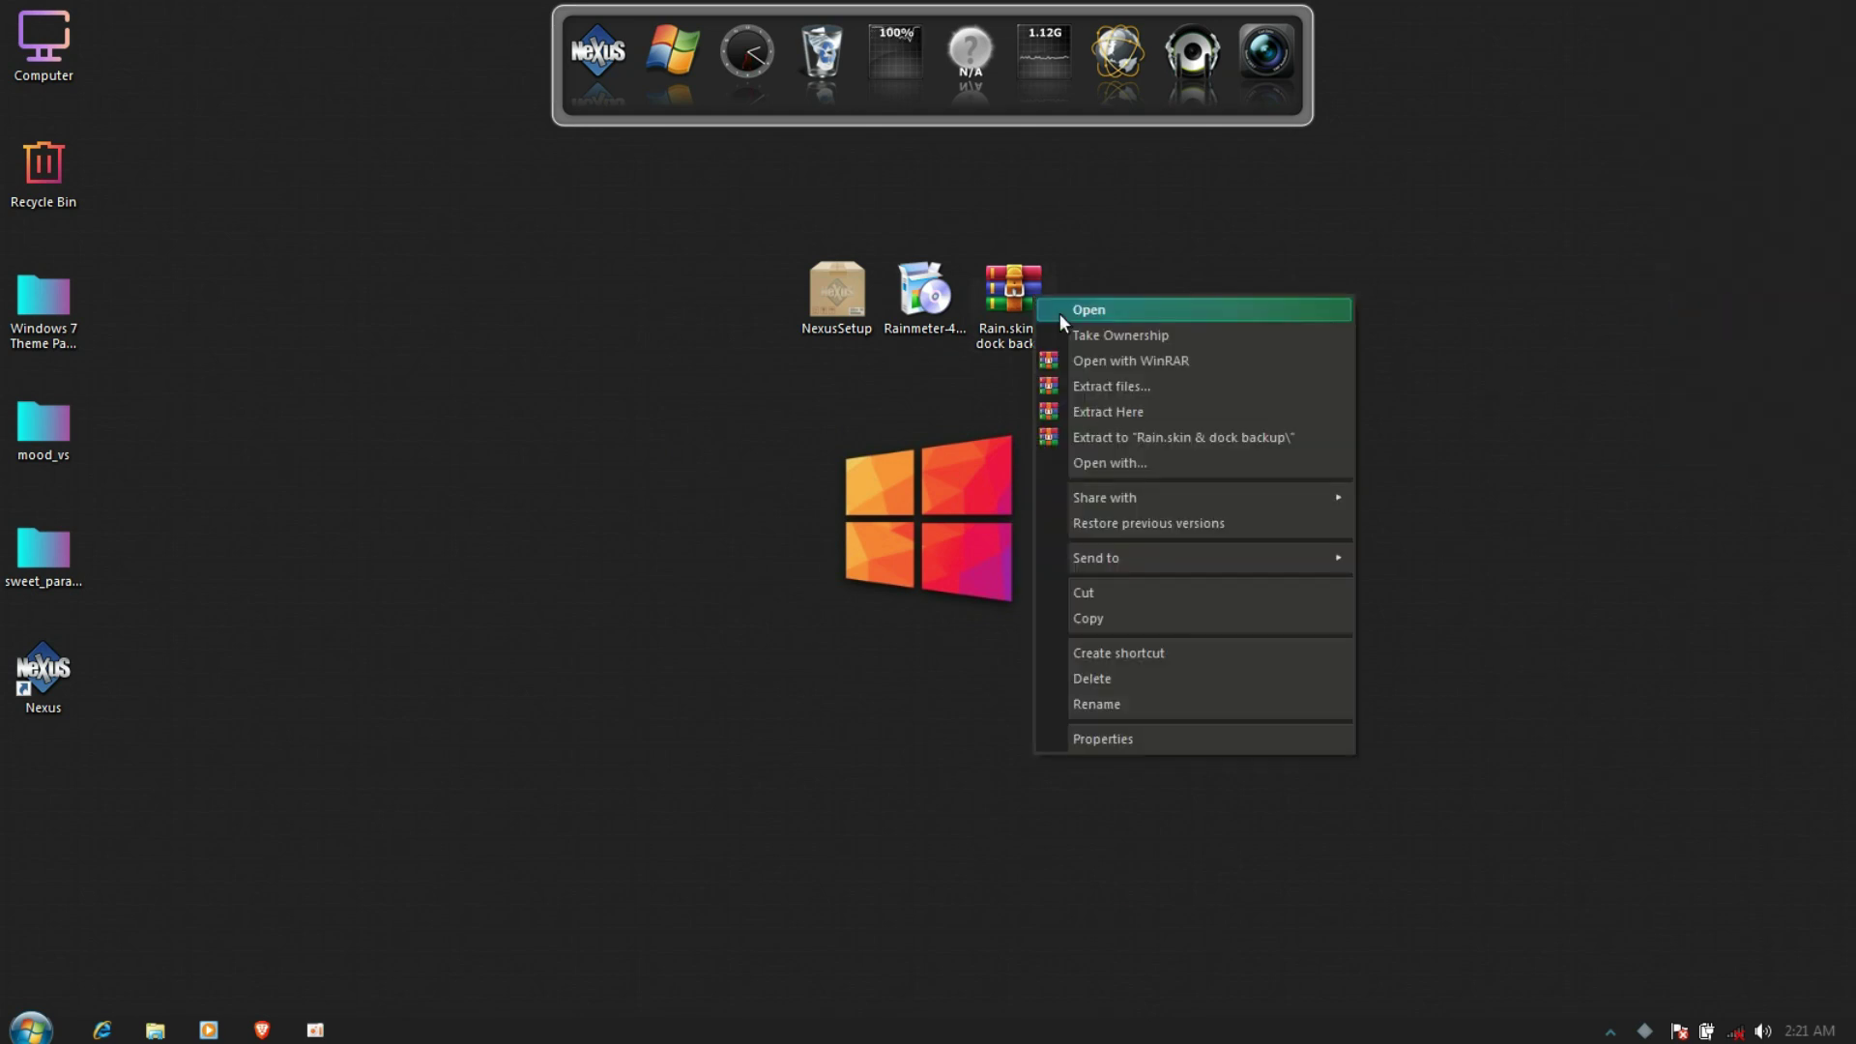
{"action": "left_click", "coordinate": [1103, 392]}
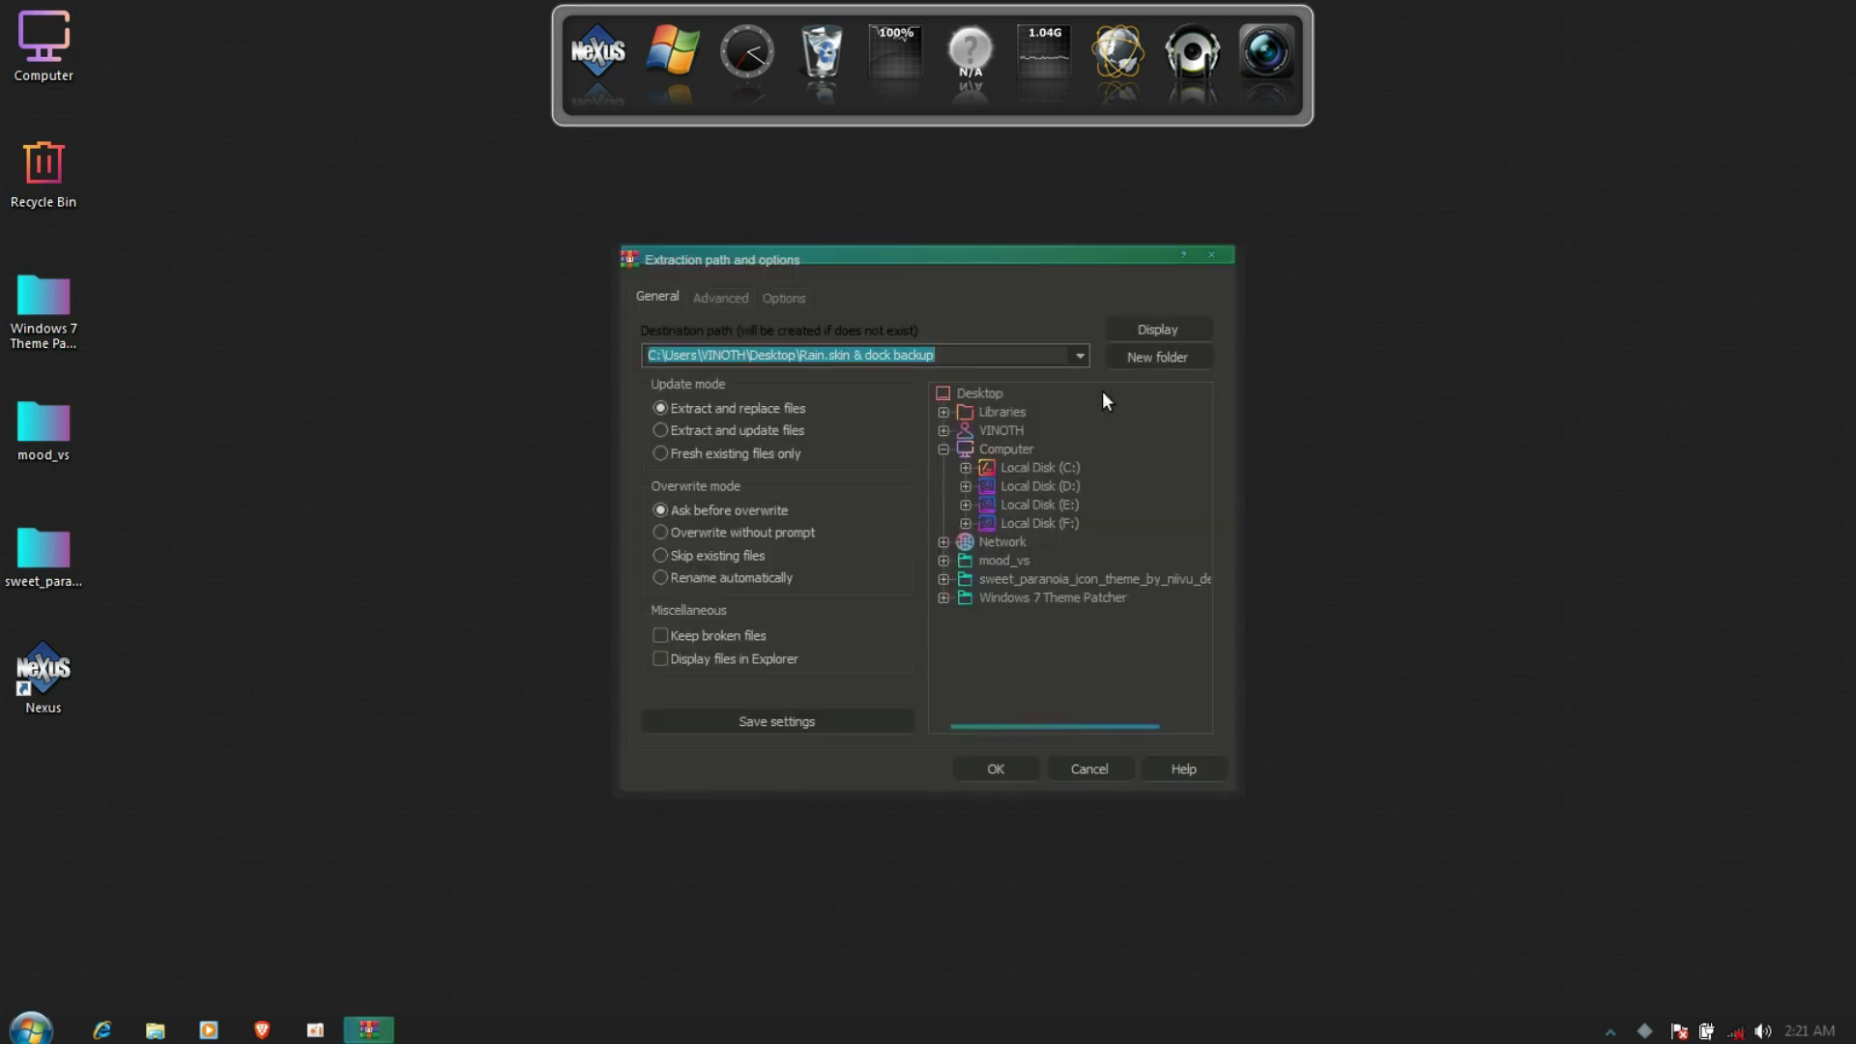
{"action": "left_click", "coordinate": [1015, 765]}
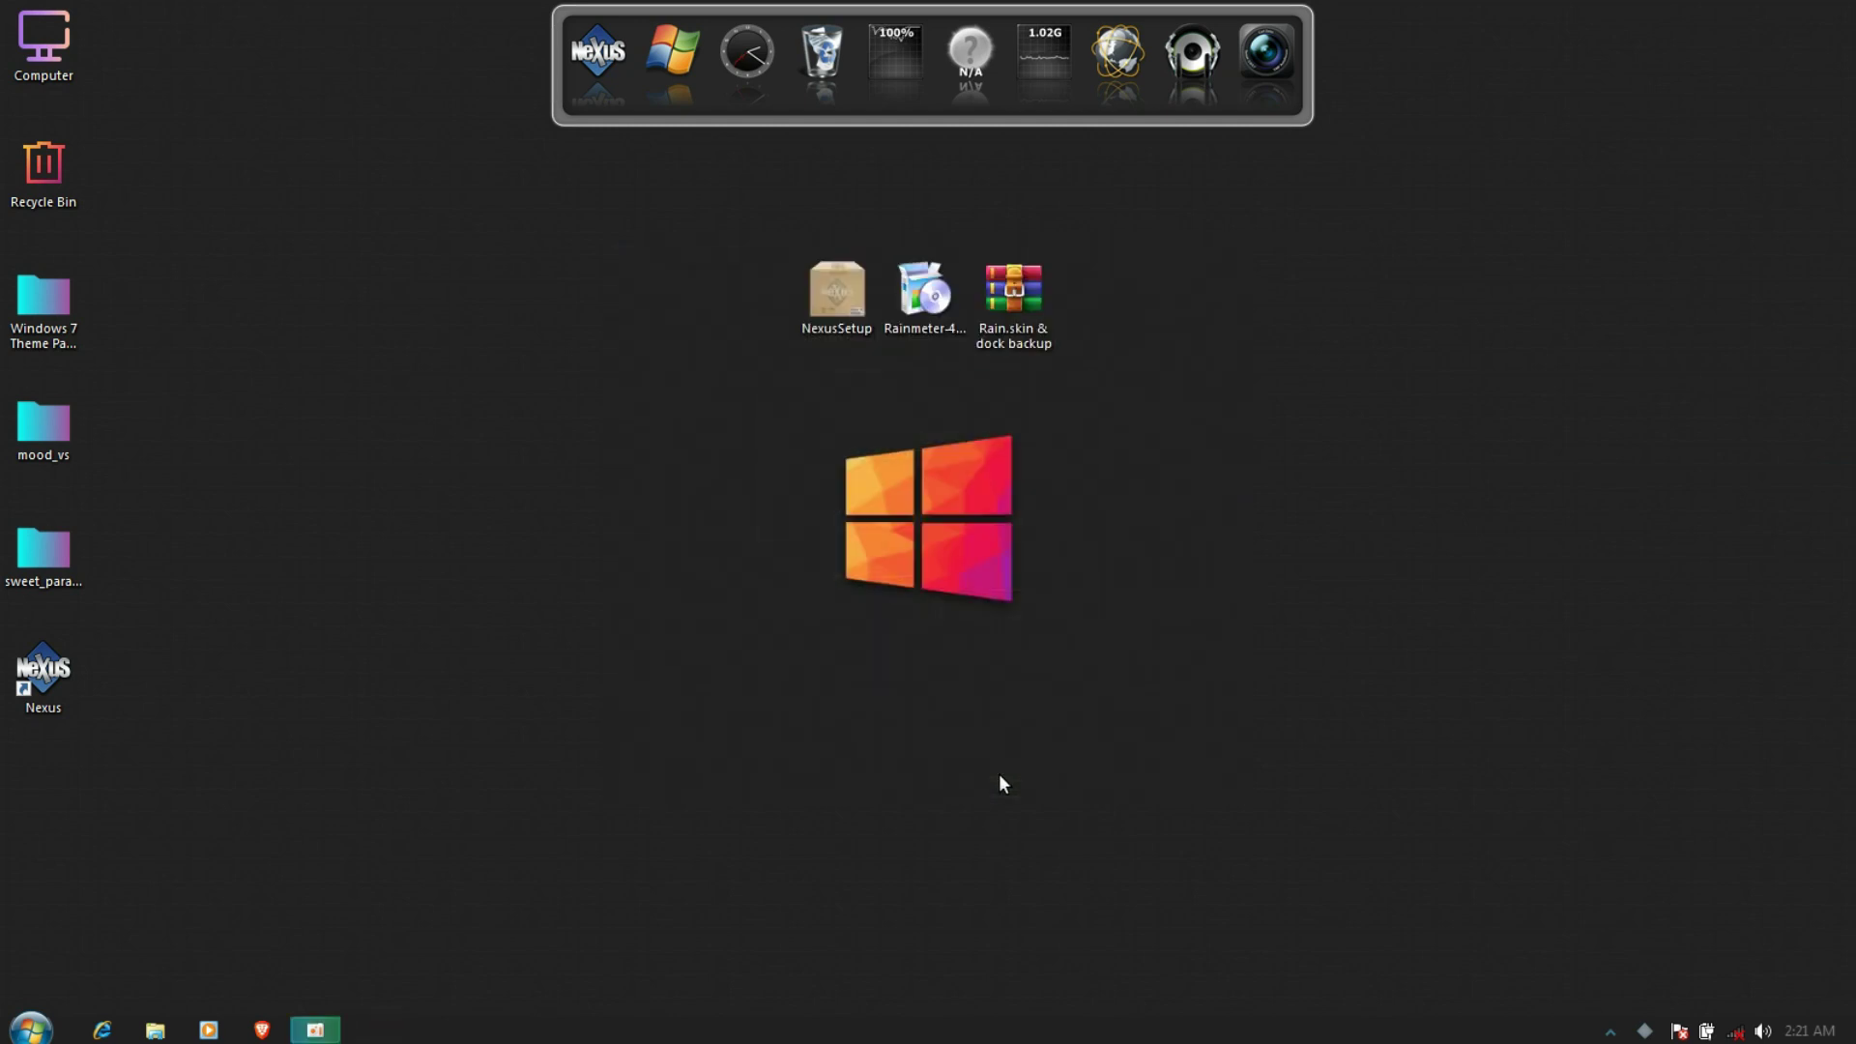
{"action": "right_click", "coordinate": [1012, 571]}
{"action": "left_click", "coordinate": [58, 820]}
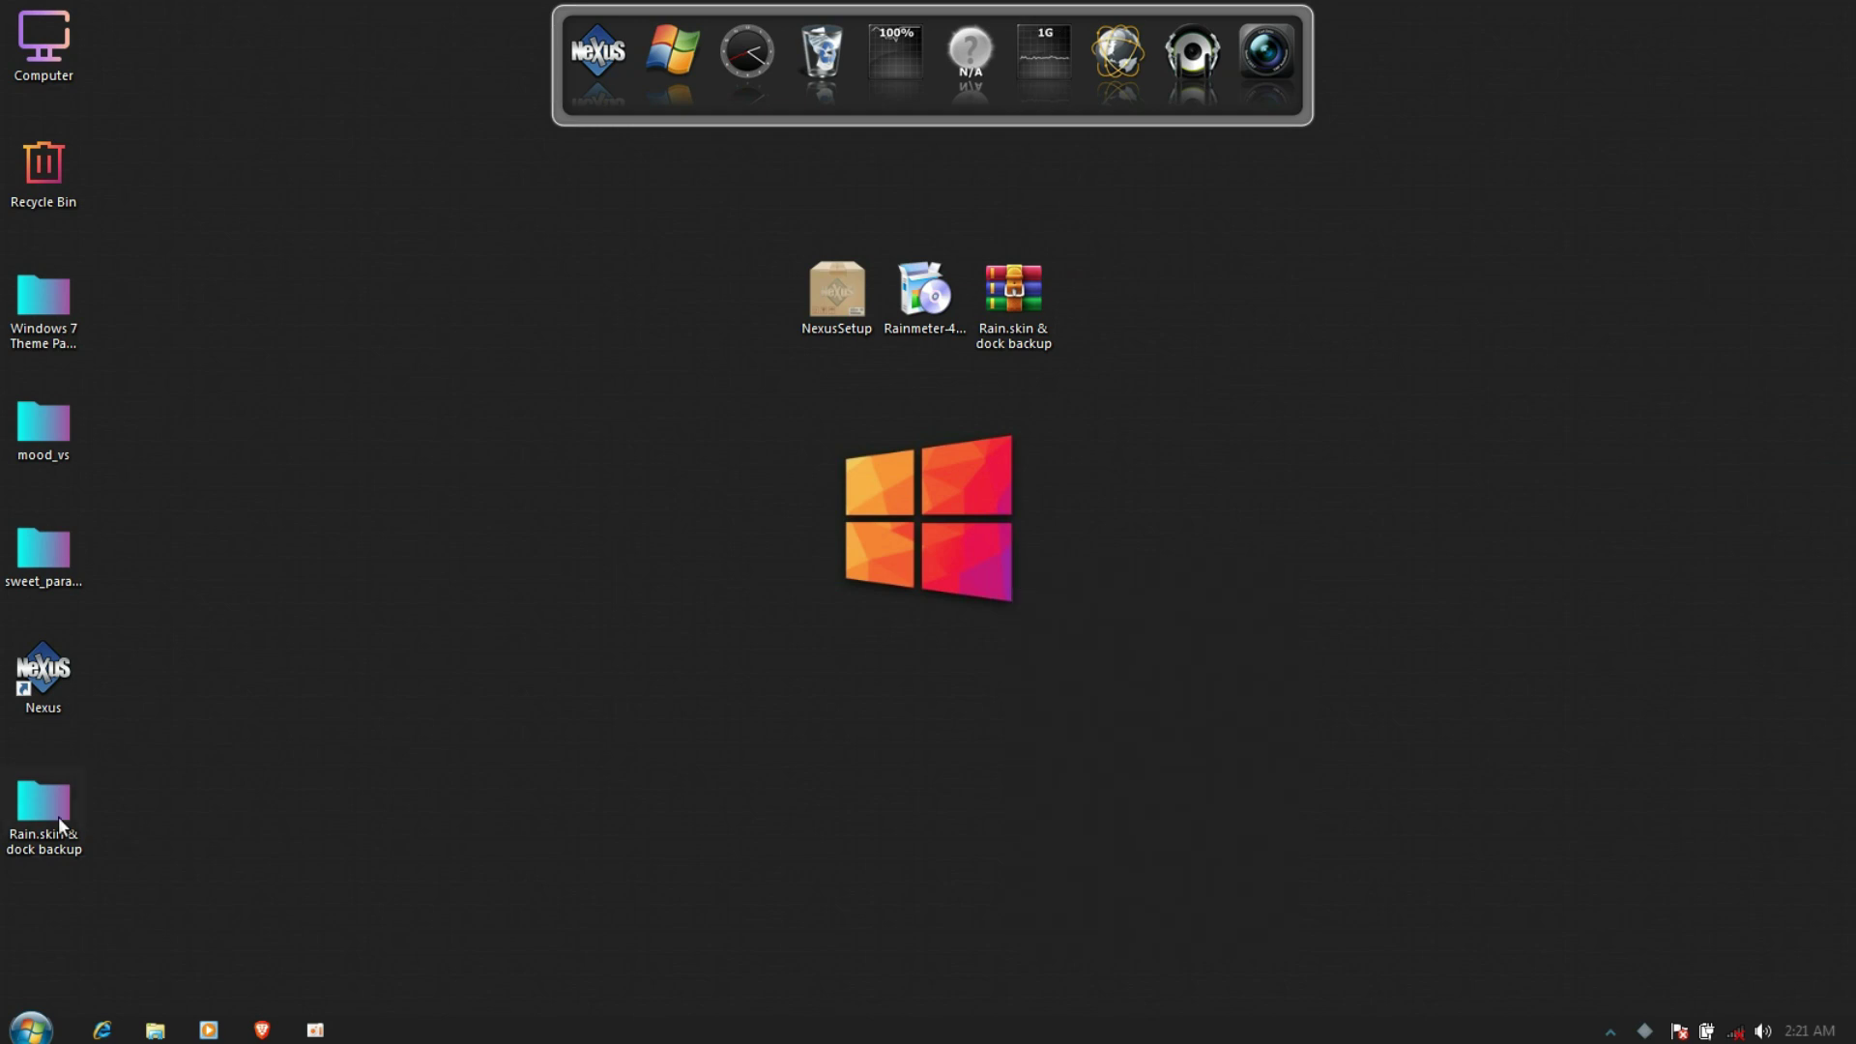
Install the "windows 7 oreng_" Rainmeter skin from the "Rain.skin & dock backup" folder and close the folder
{"action": "double_click", "coordinate": [58, 816]}
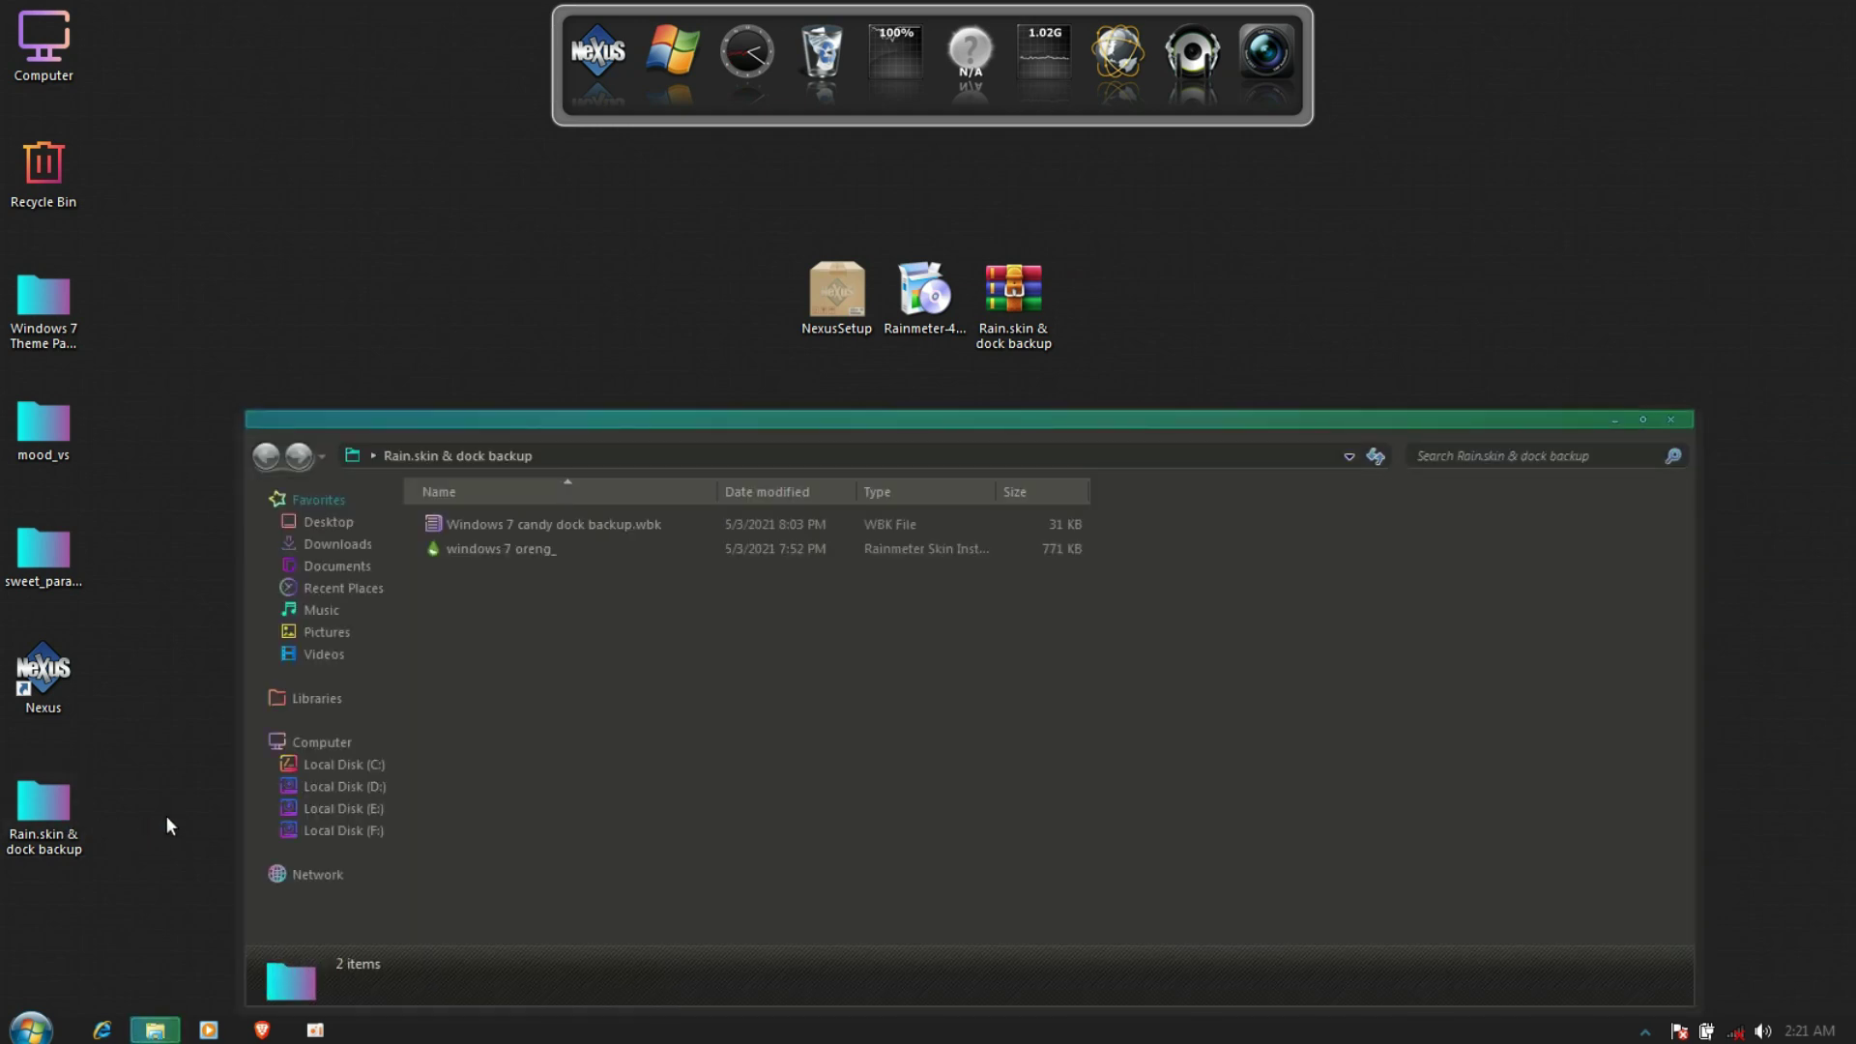
{"action": "left_click_drag", "start_coordinate": [518, 431], "coordinate": [581, 259]}
{"action": "double_click", "coordinate": [551, 375]}
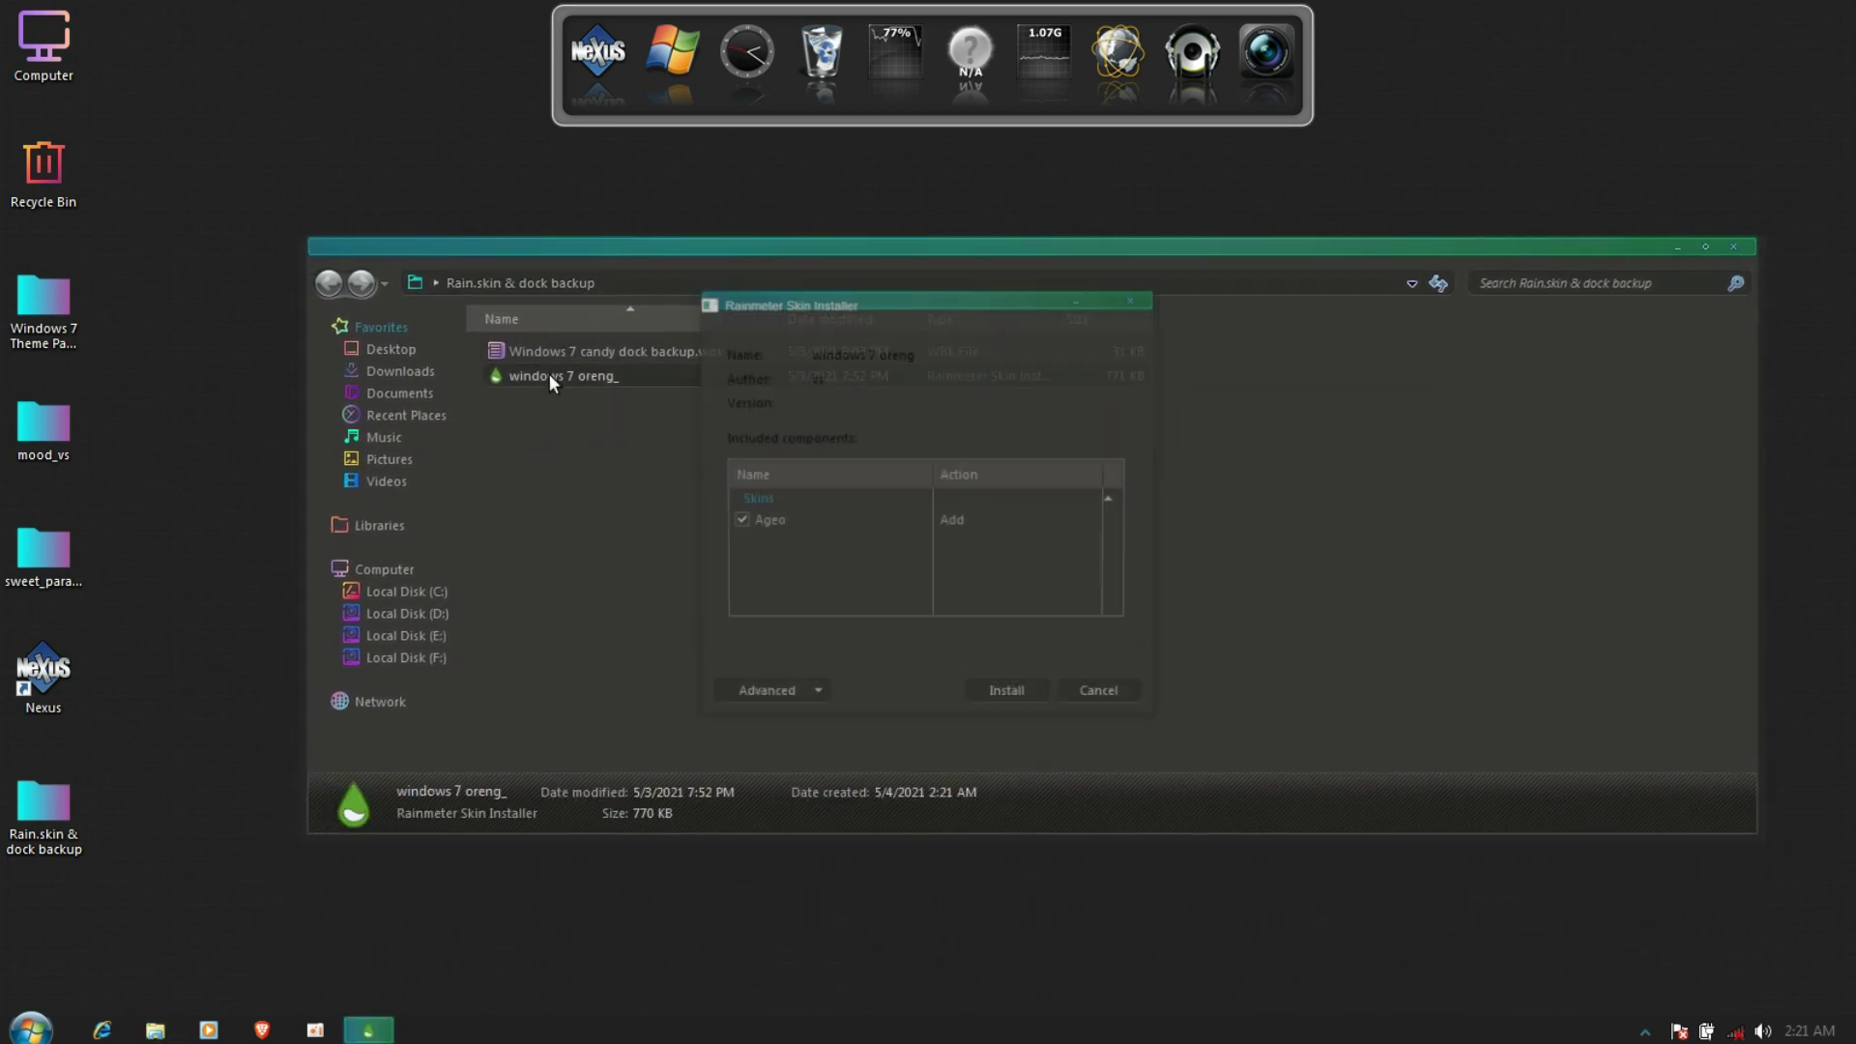
{"action": "left_click", "coordinate": [1014, 699]}
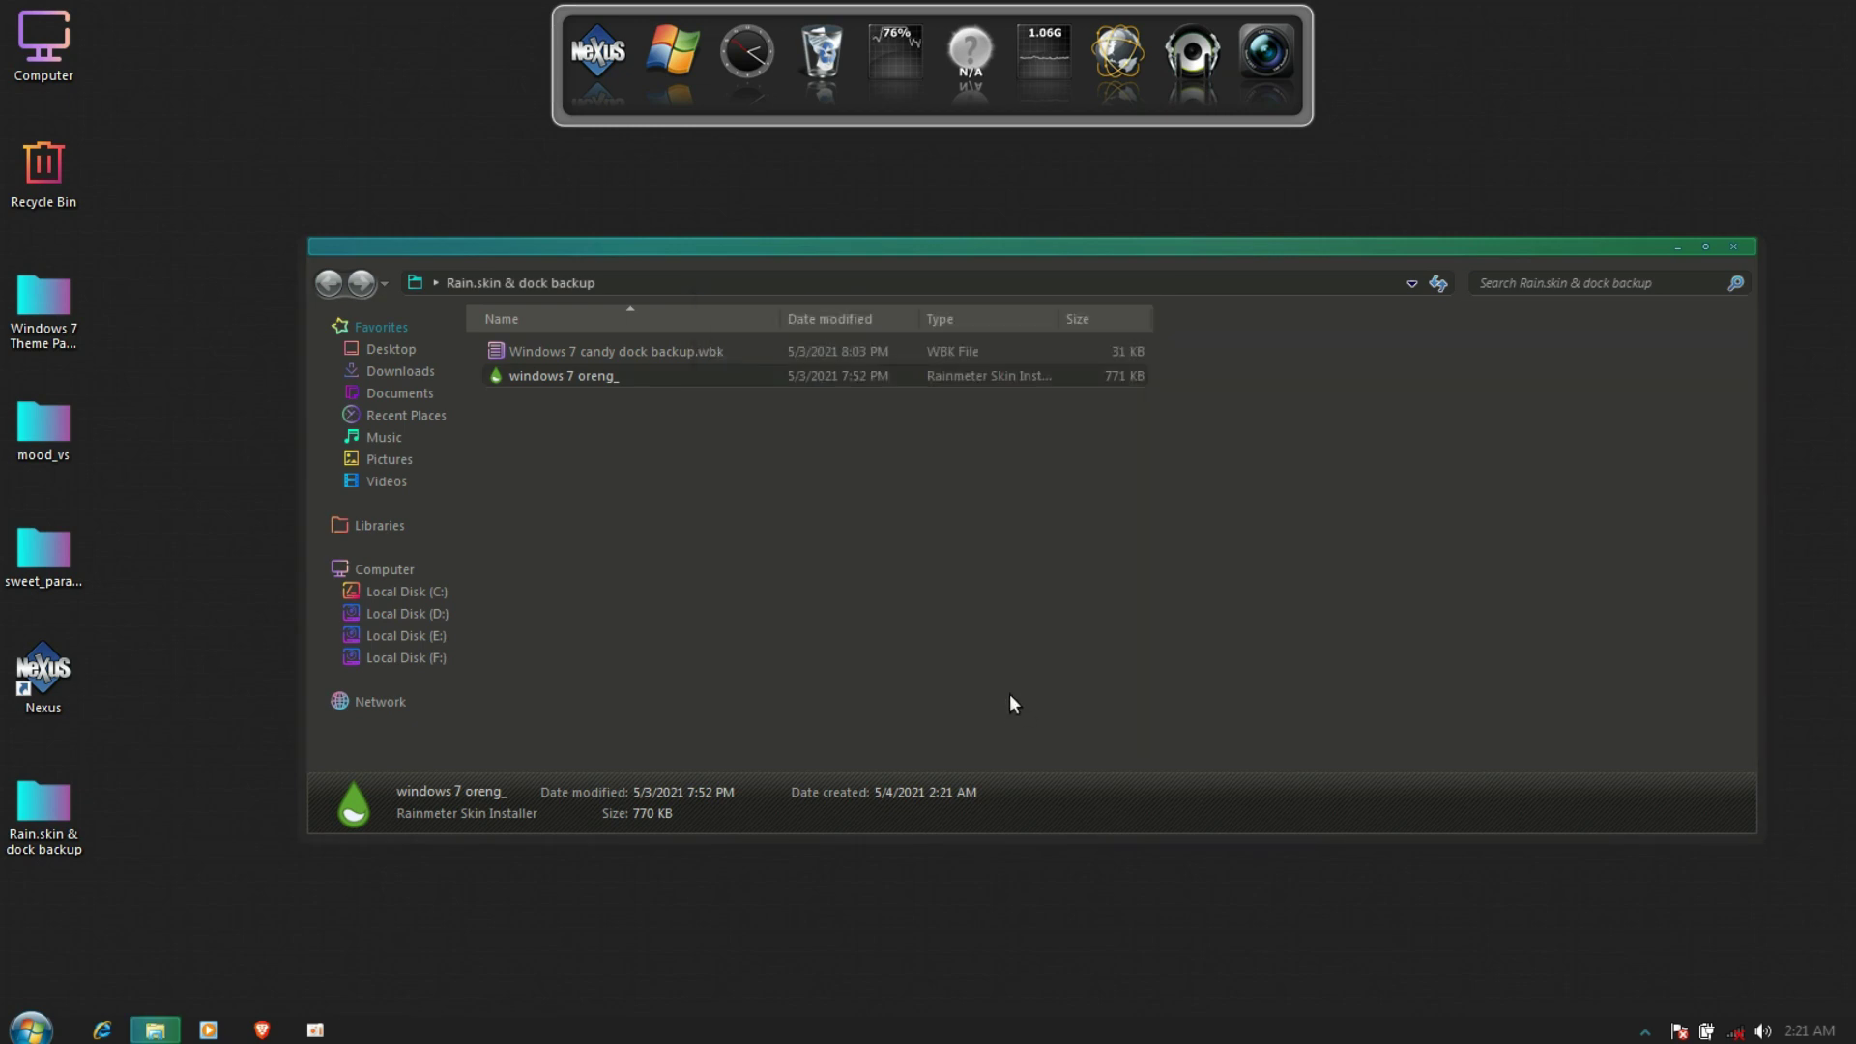
{"action": "left_click", "coordinate": [1736, 247]}
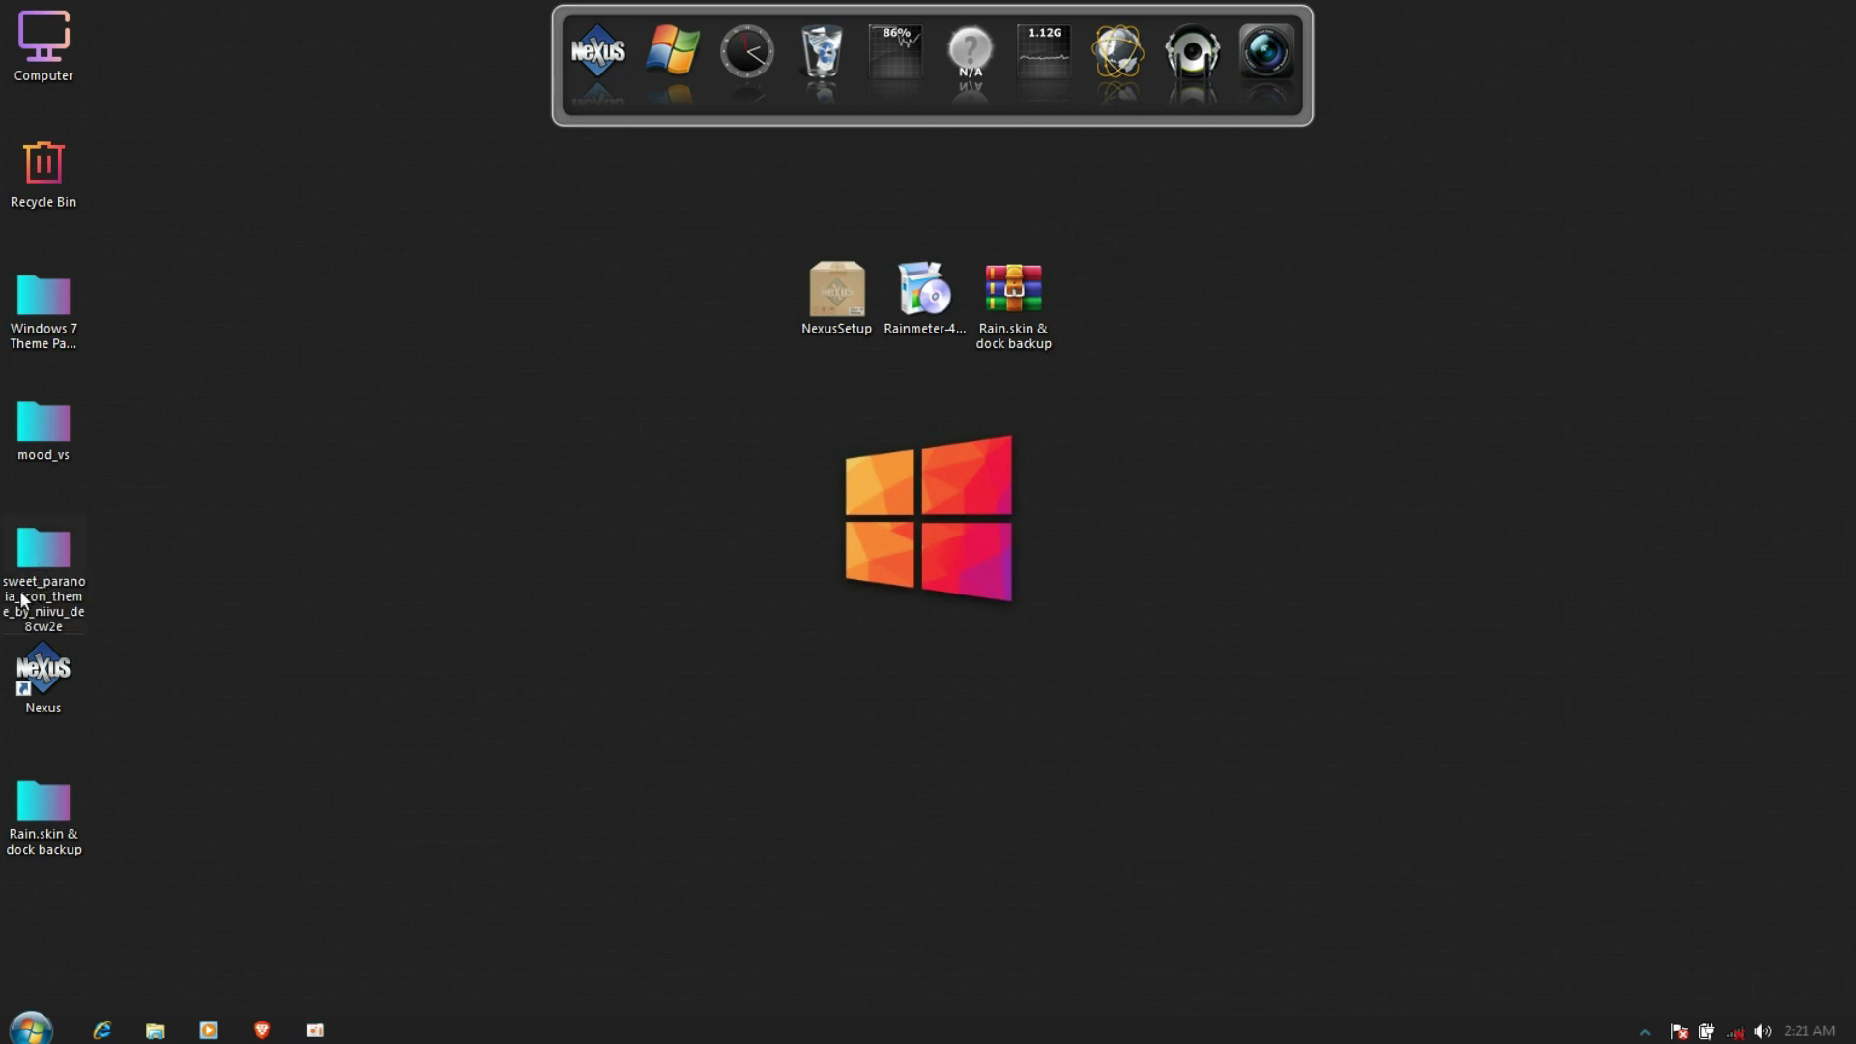
Copy the candy-icons folder from Sweet Paranoia Icon Theme into Local Disk (C:) and close the window
{"action": "double_click", "coordinate": [37, 557]}
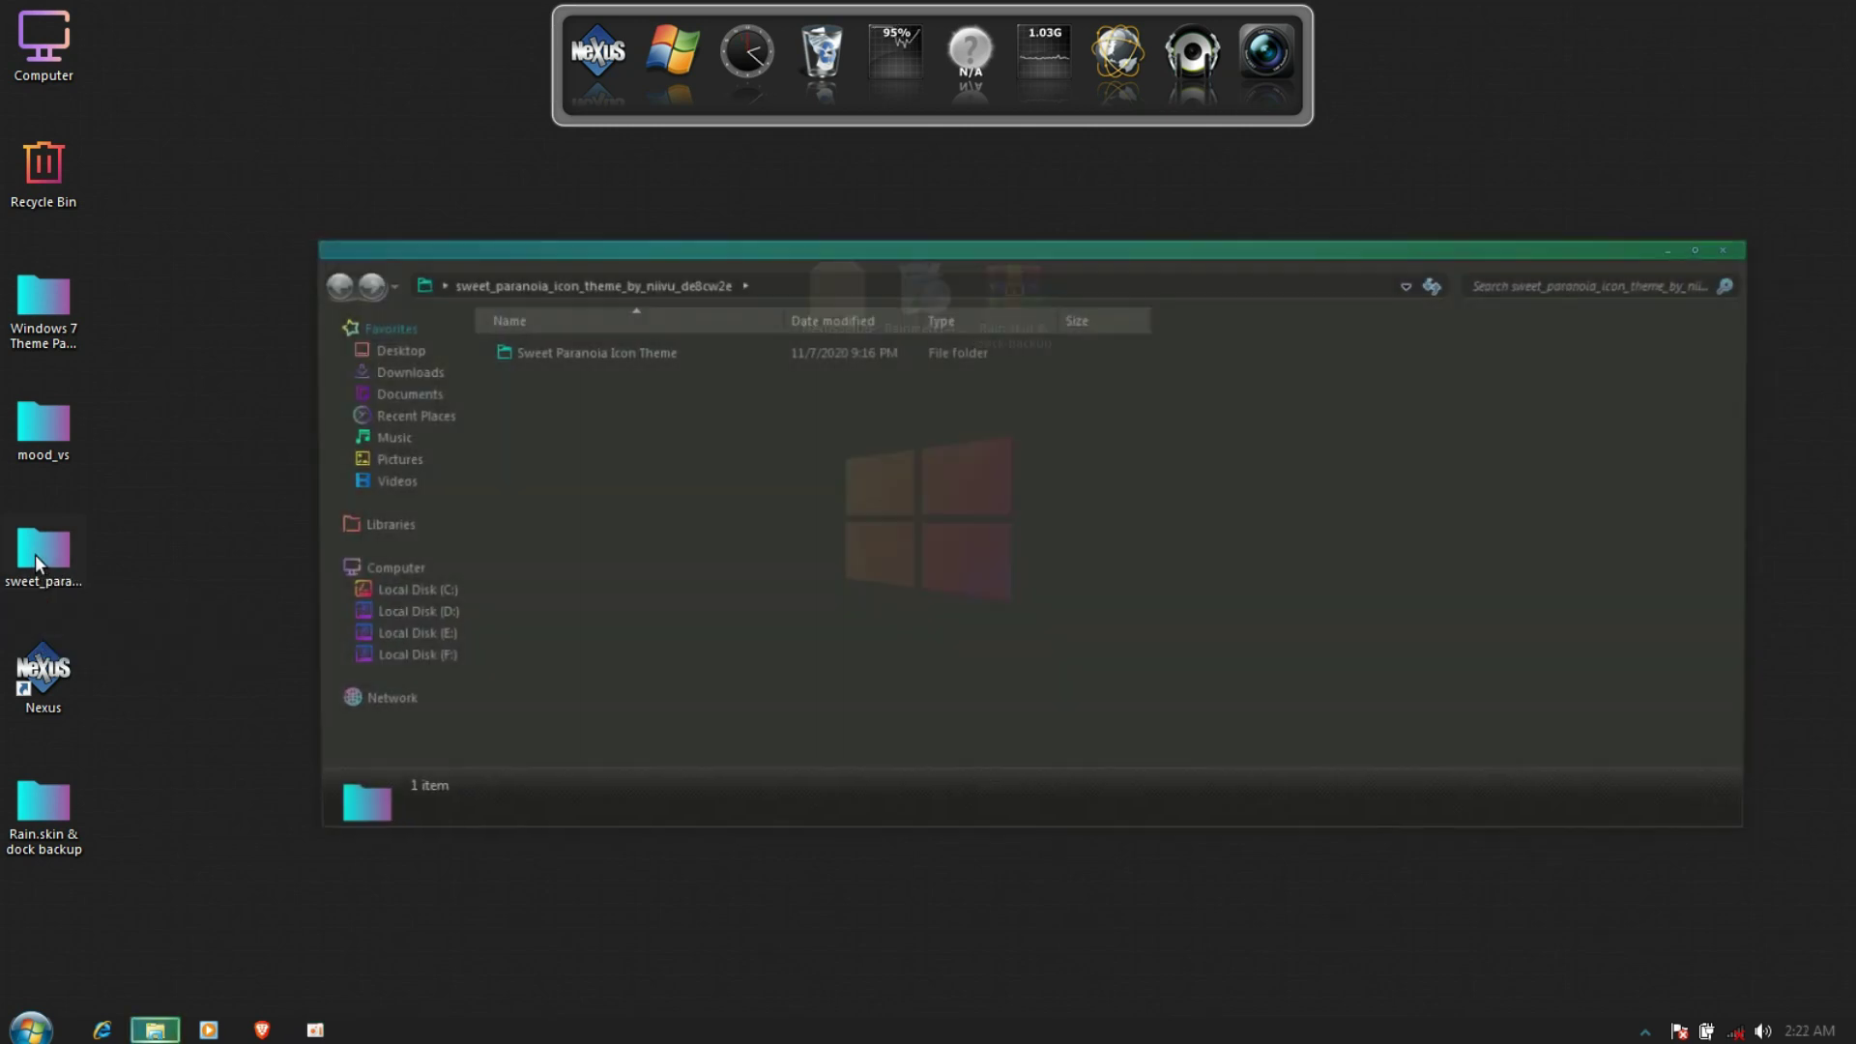
{"action": "double_click", "coordinate": [541, 352]}
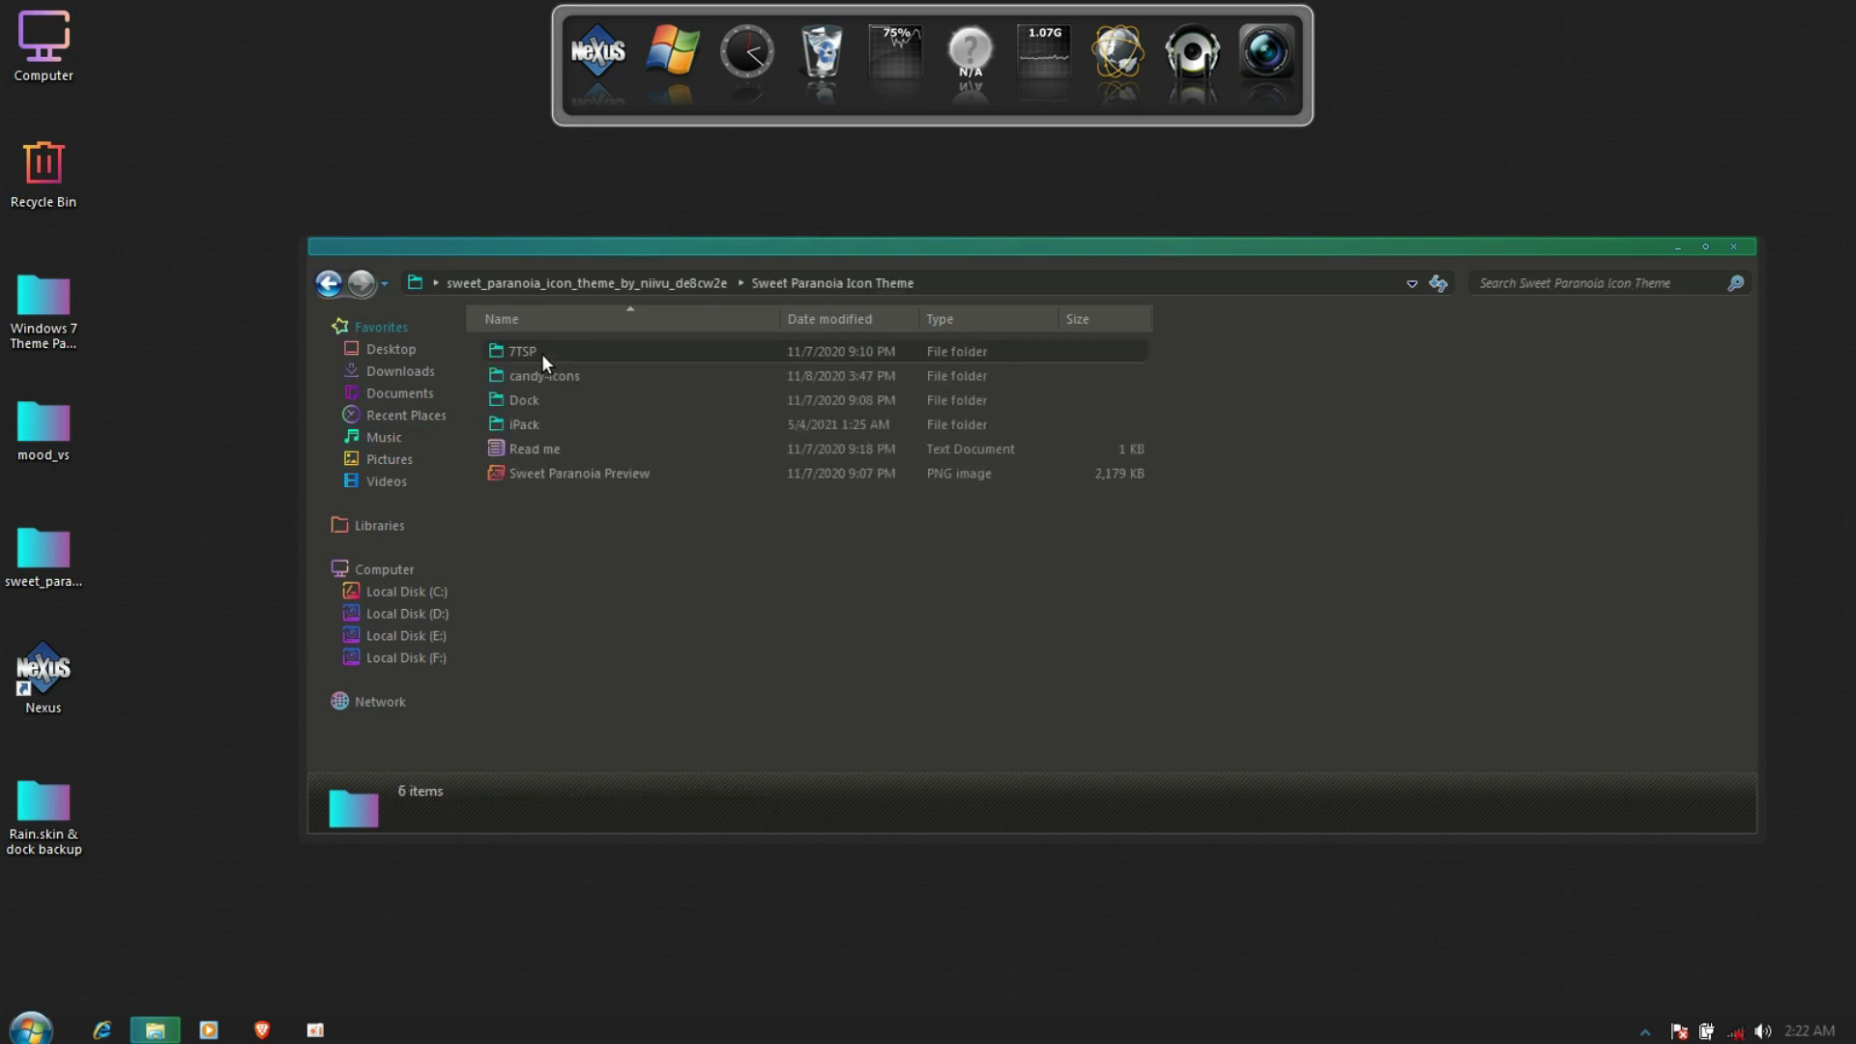
{"action": "left_click", "coordinate": [548, 379]}
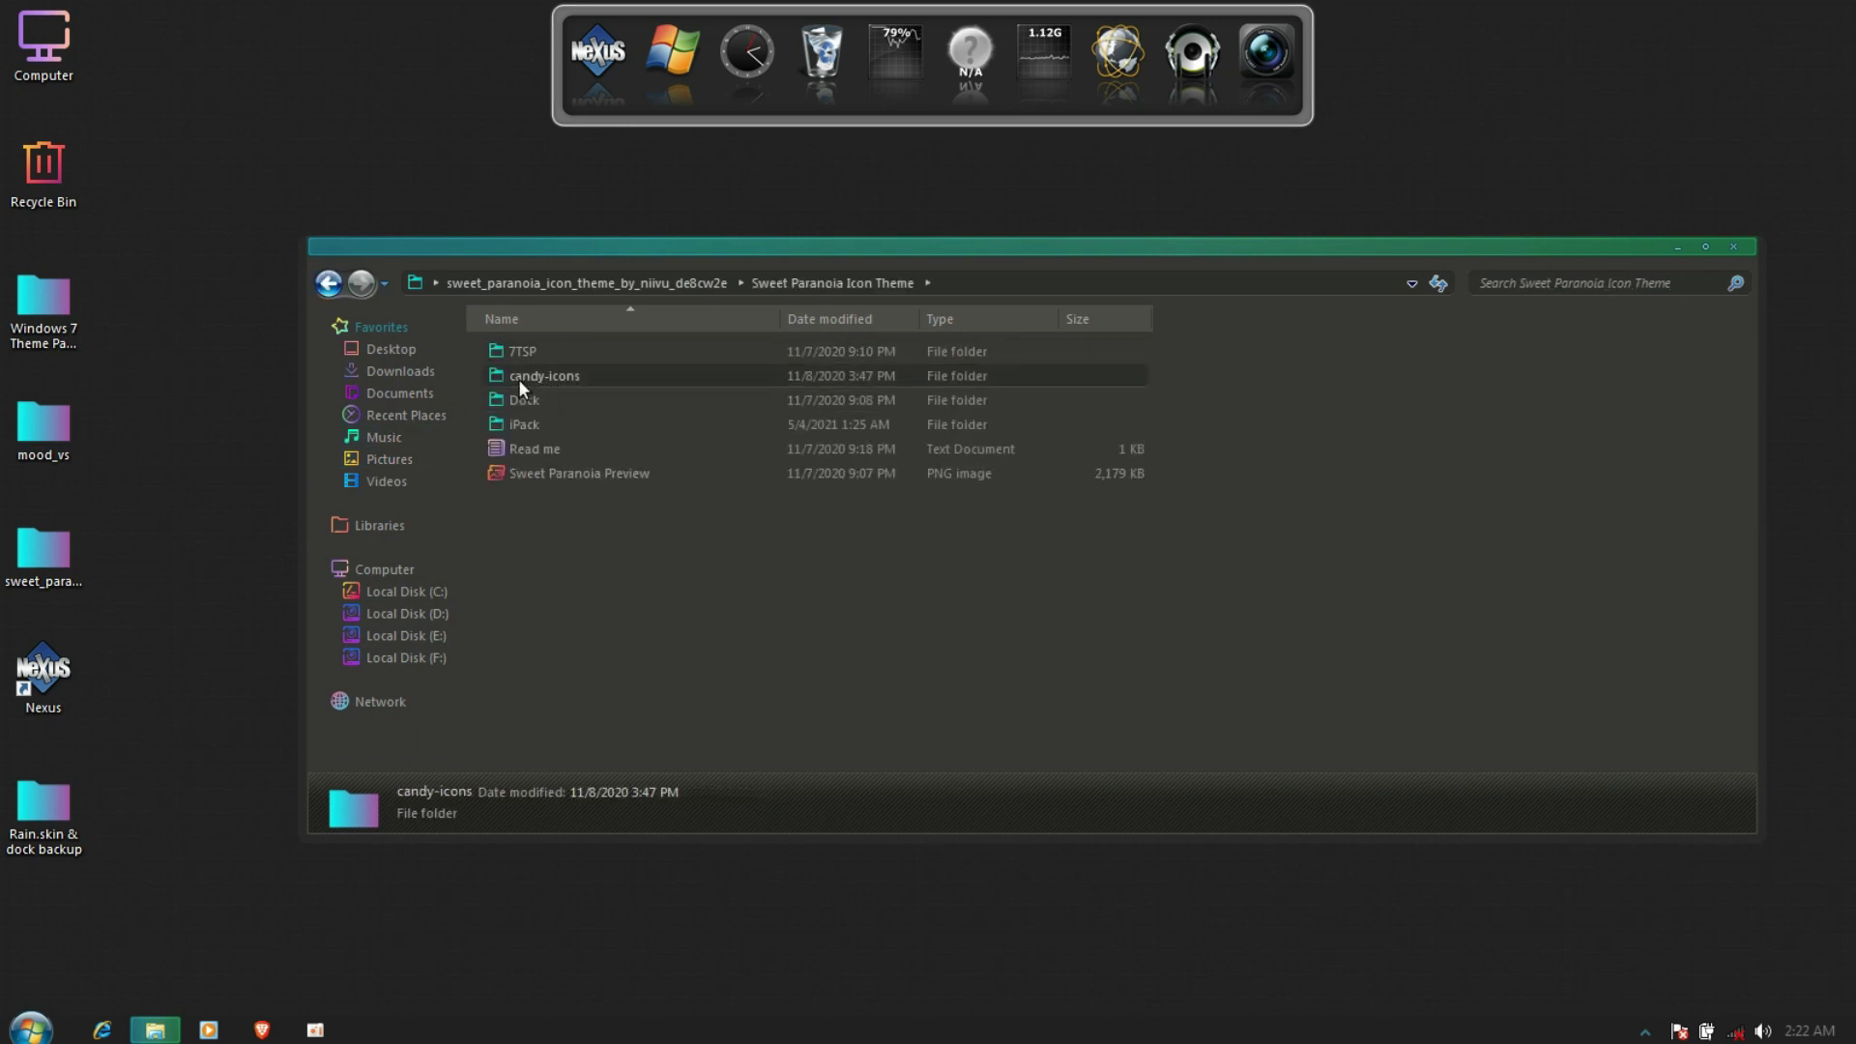
{"action": "right_click", "coordinate": [542, 379]}
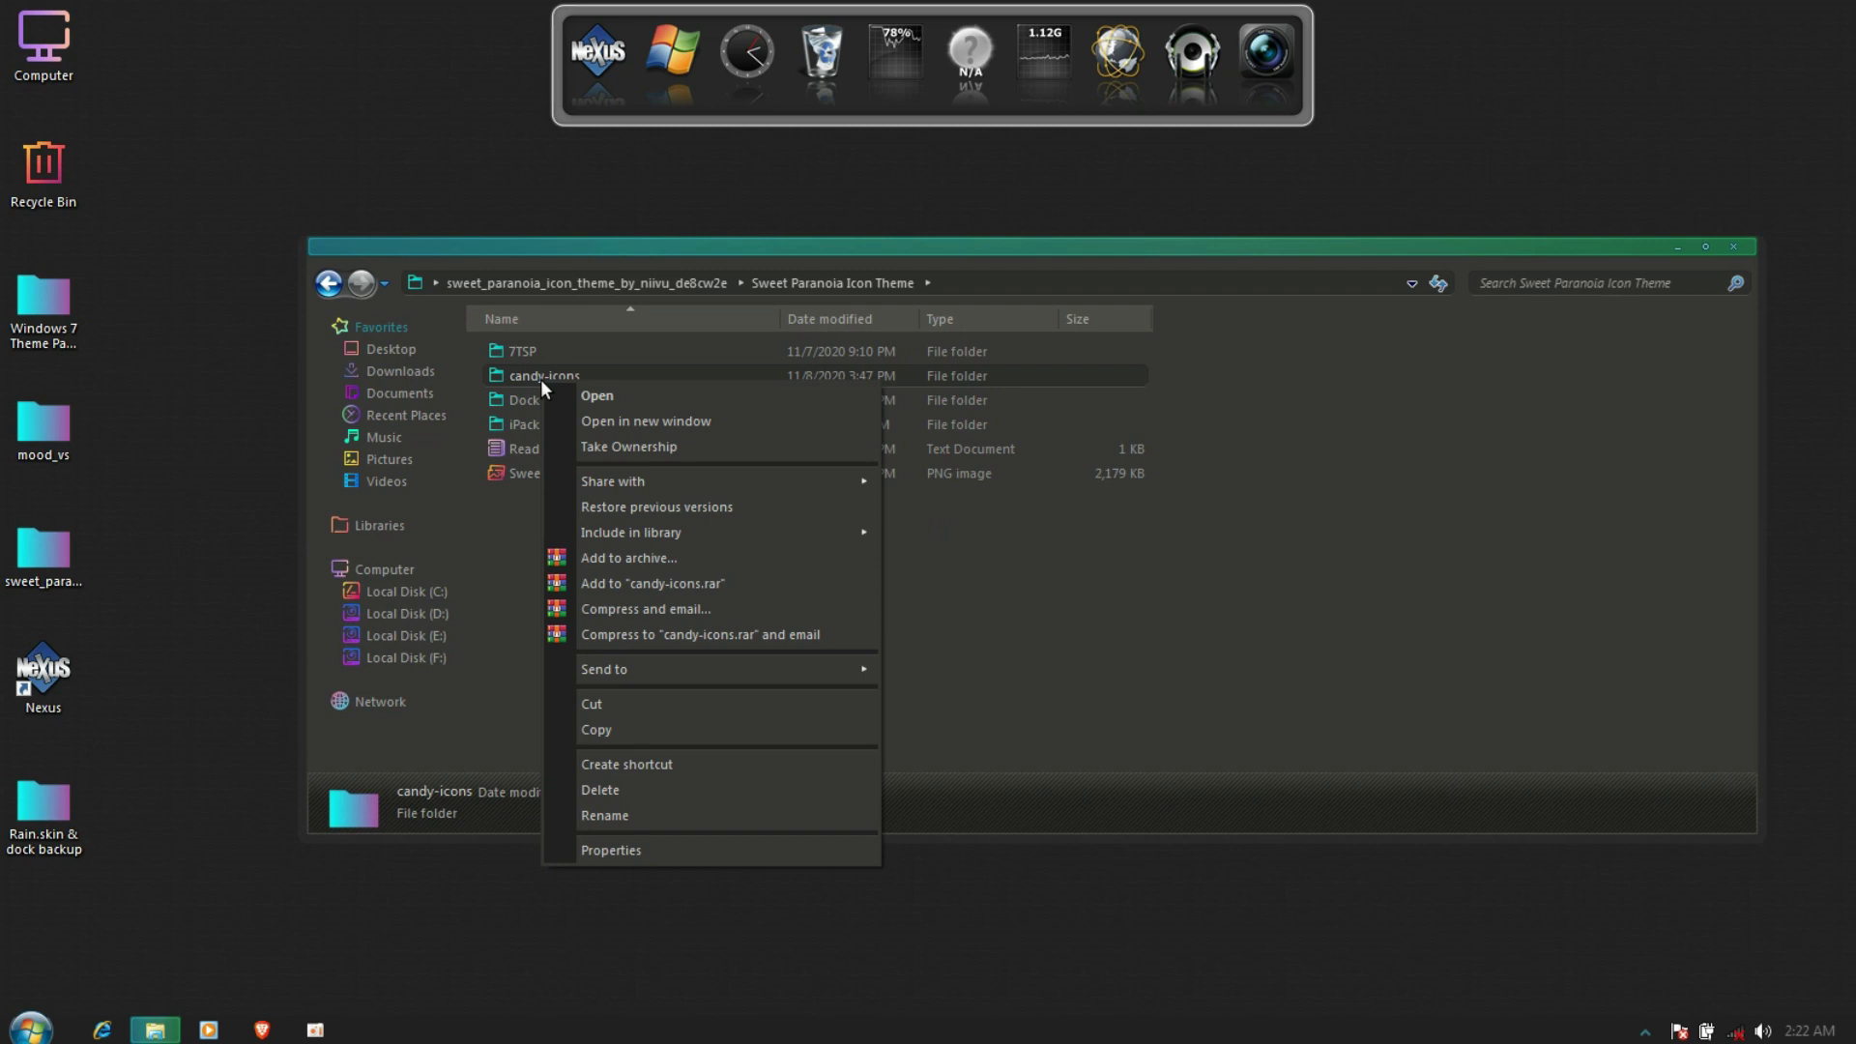
{"action": "left_click", "coordinate": [609, 731]}
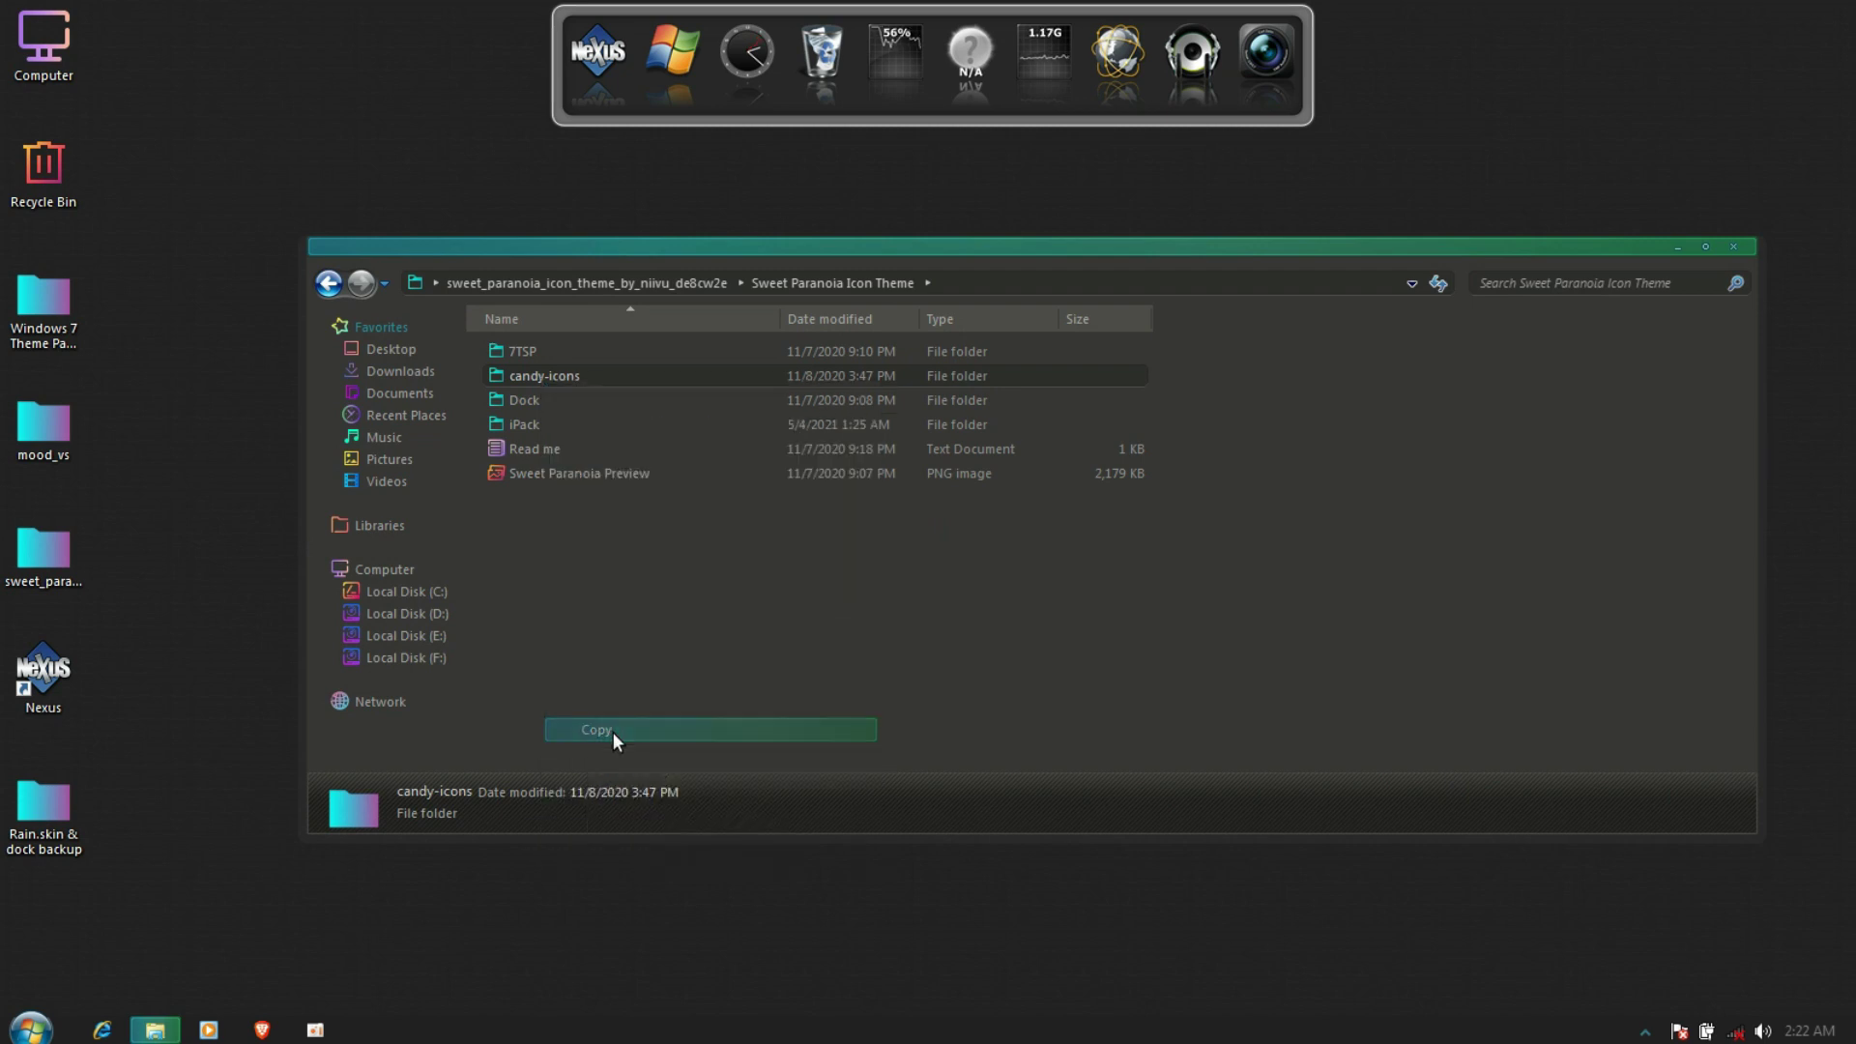
{"action": "left_click", "coordinate": [387, 571]}
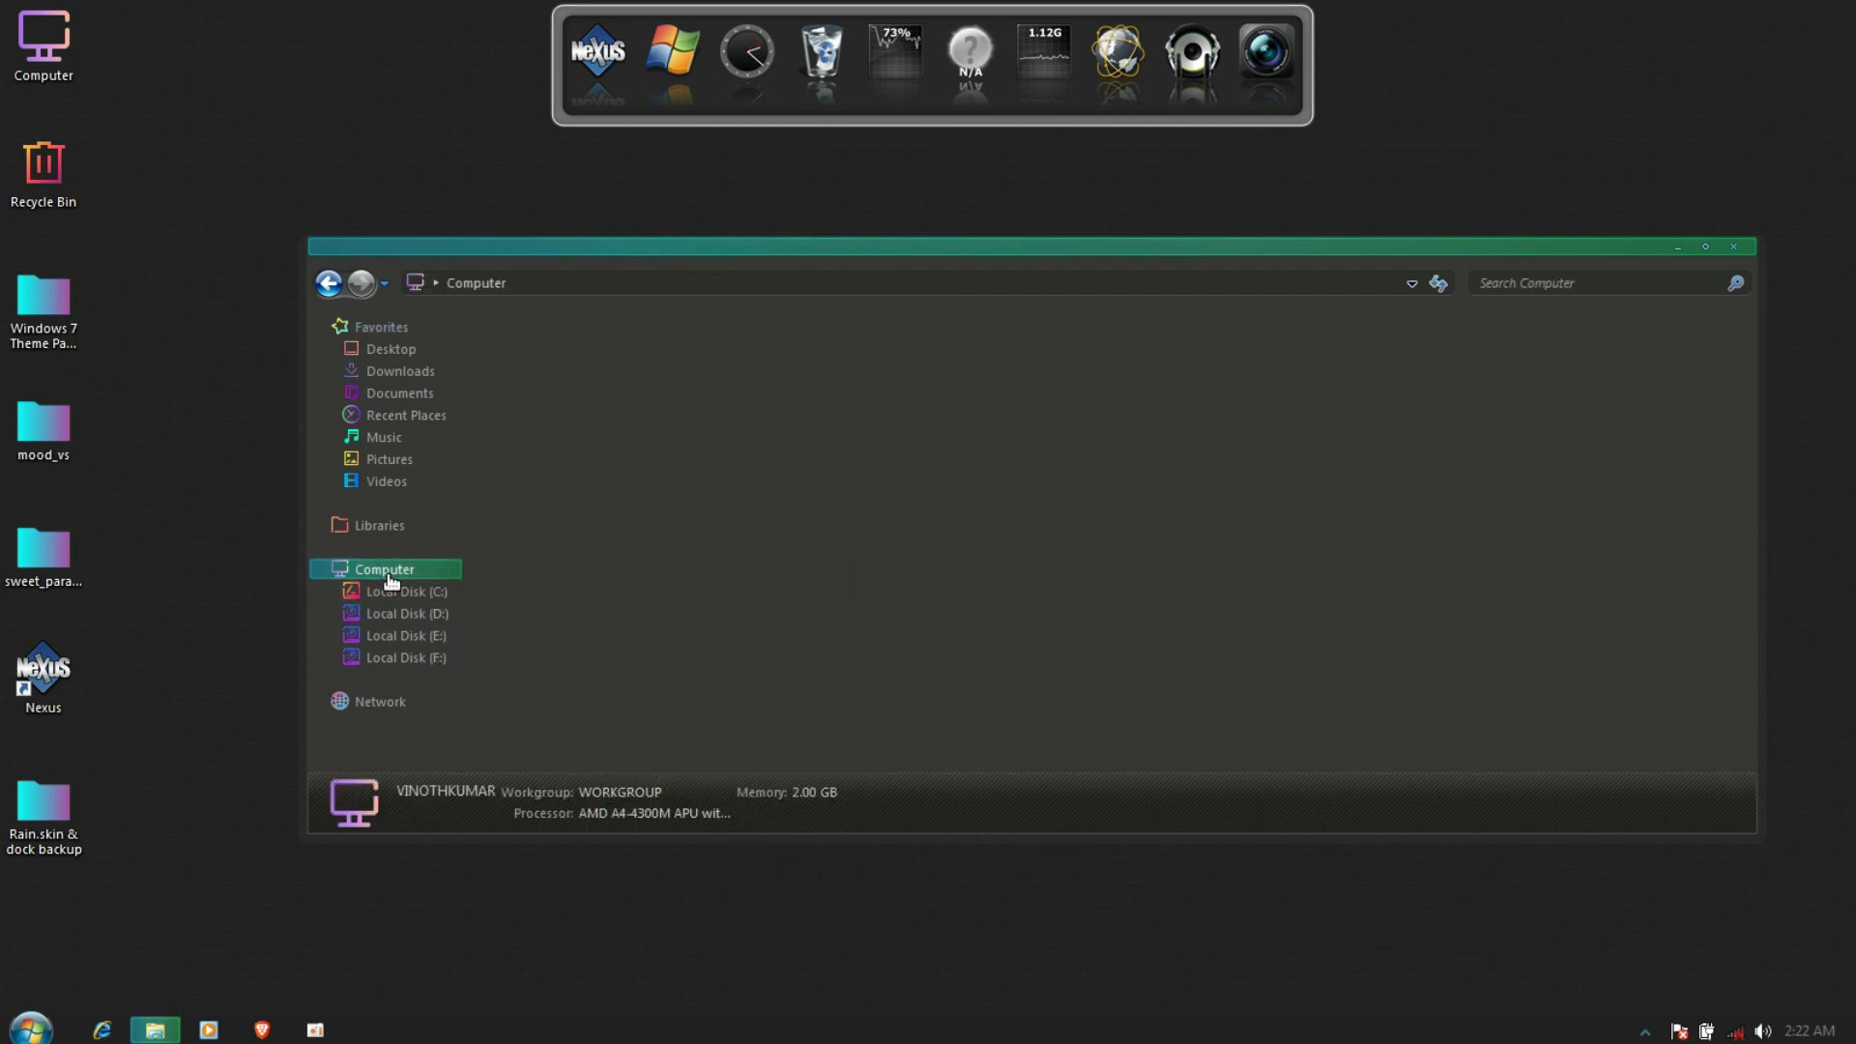
{"action": "double_click", "coordinate": [588, 388]}
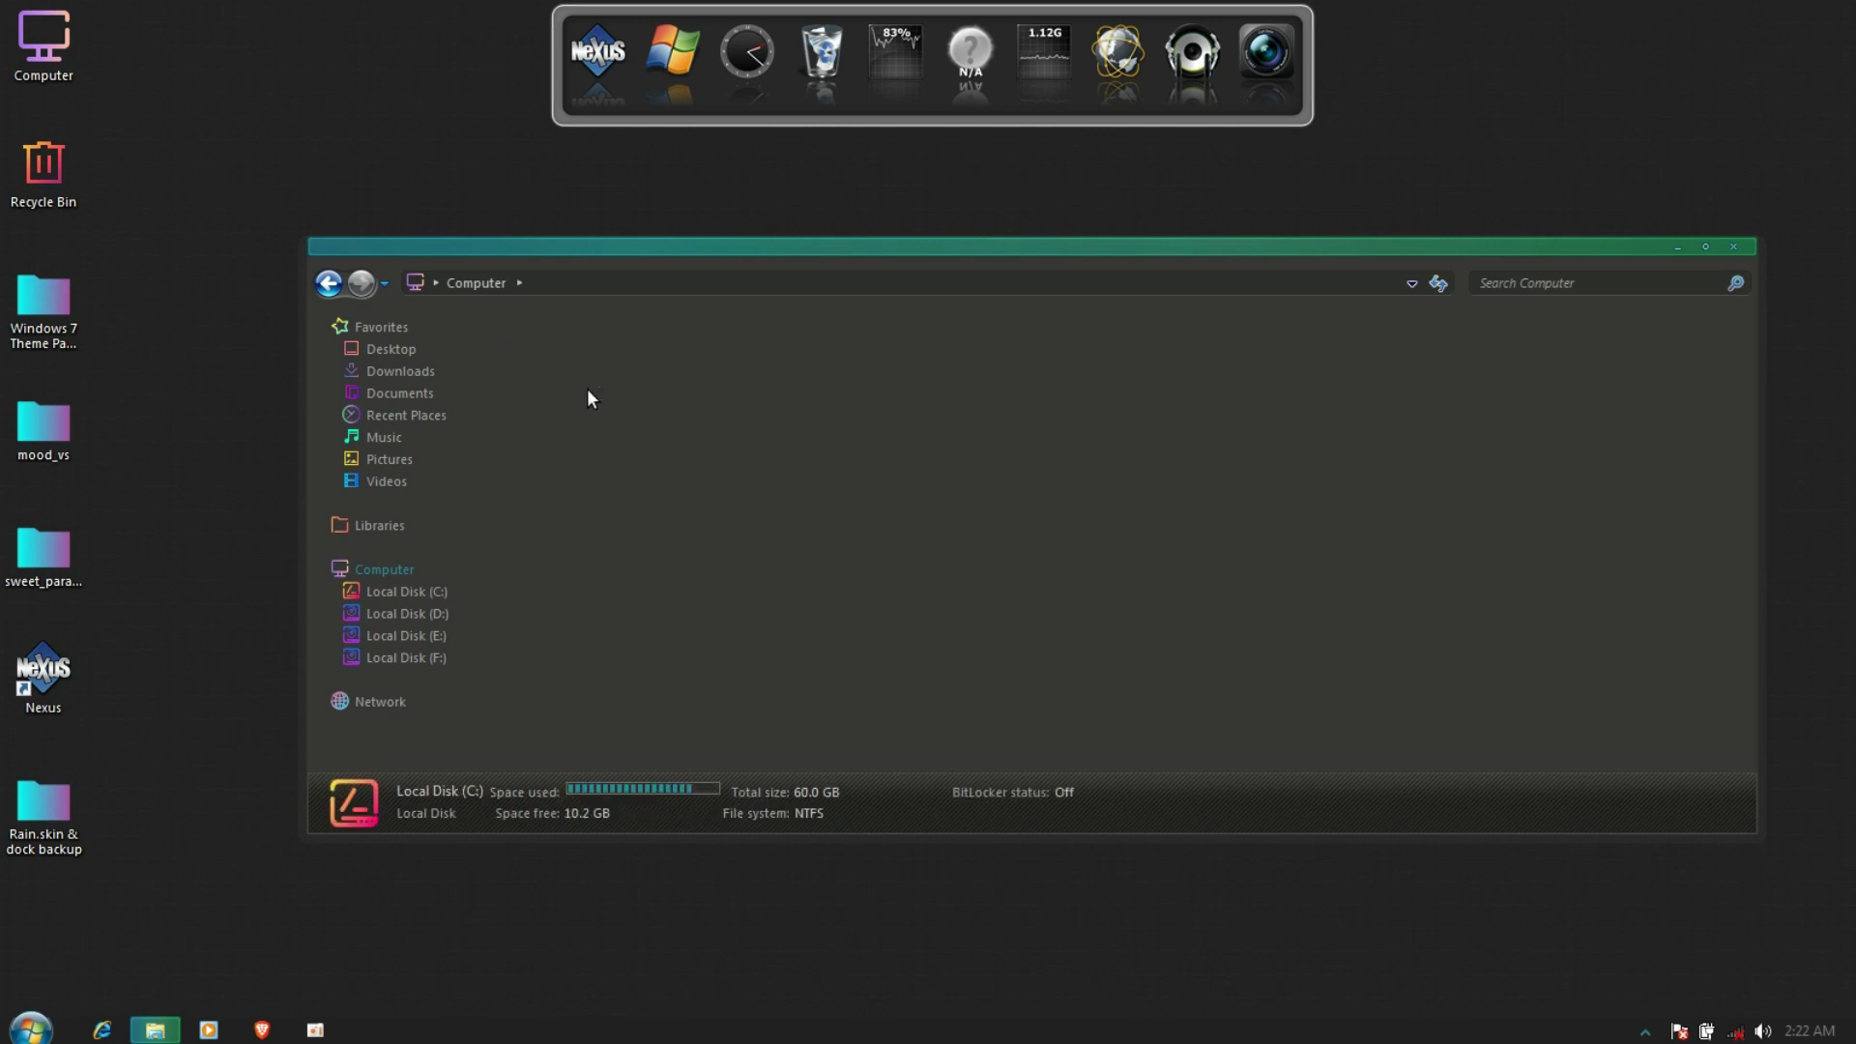
{"action": "right_click", "coordinate": [626, 497]}
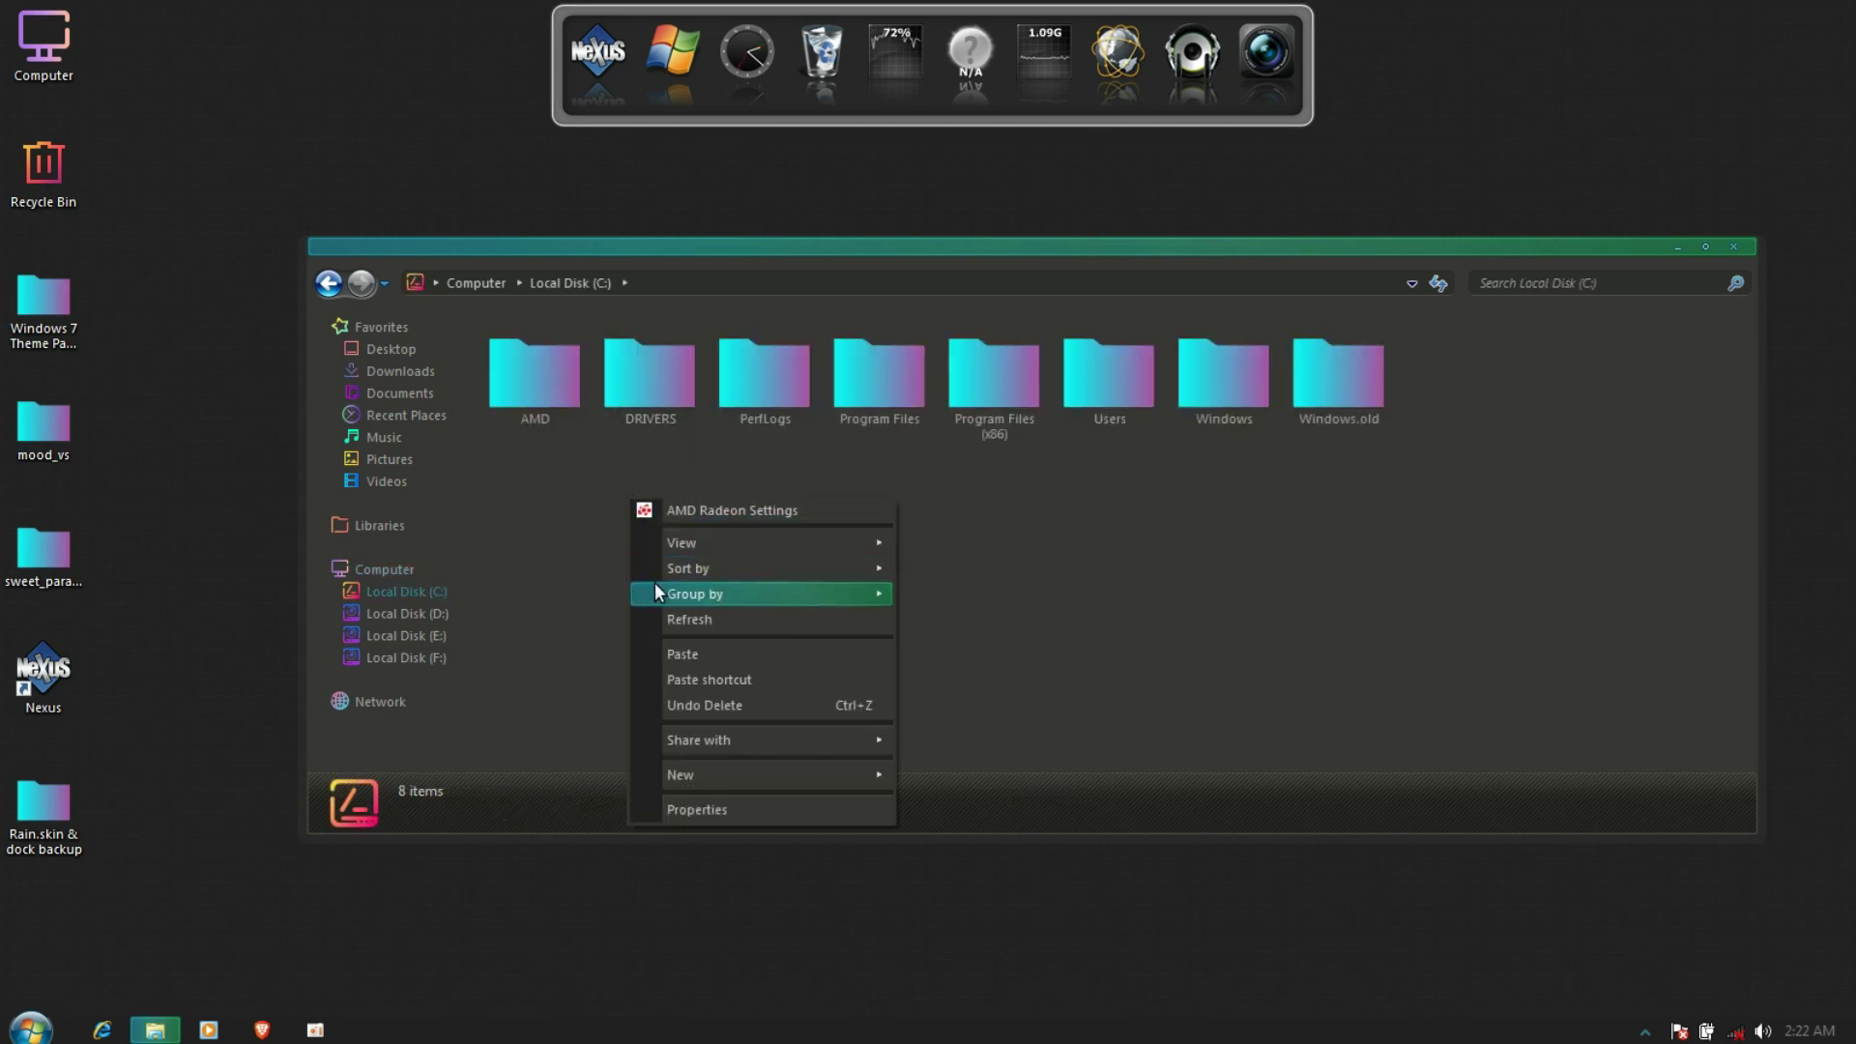
{"action": "left_click", "coordinate": [700, 659]}
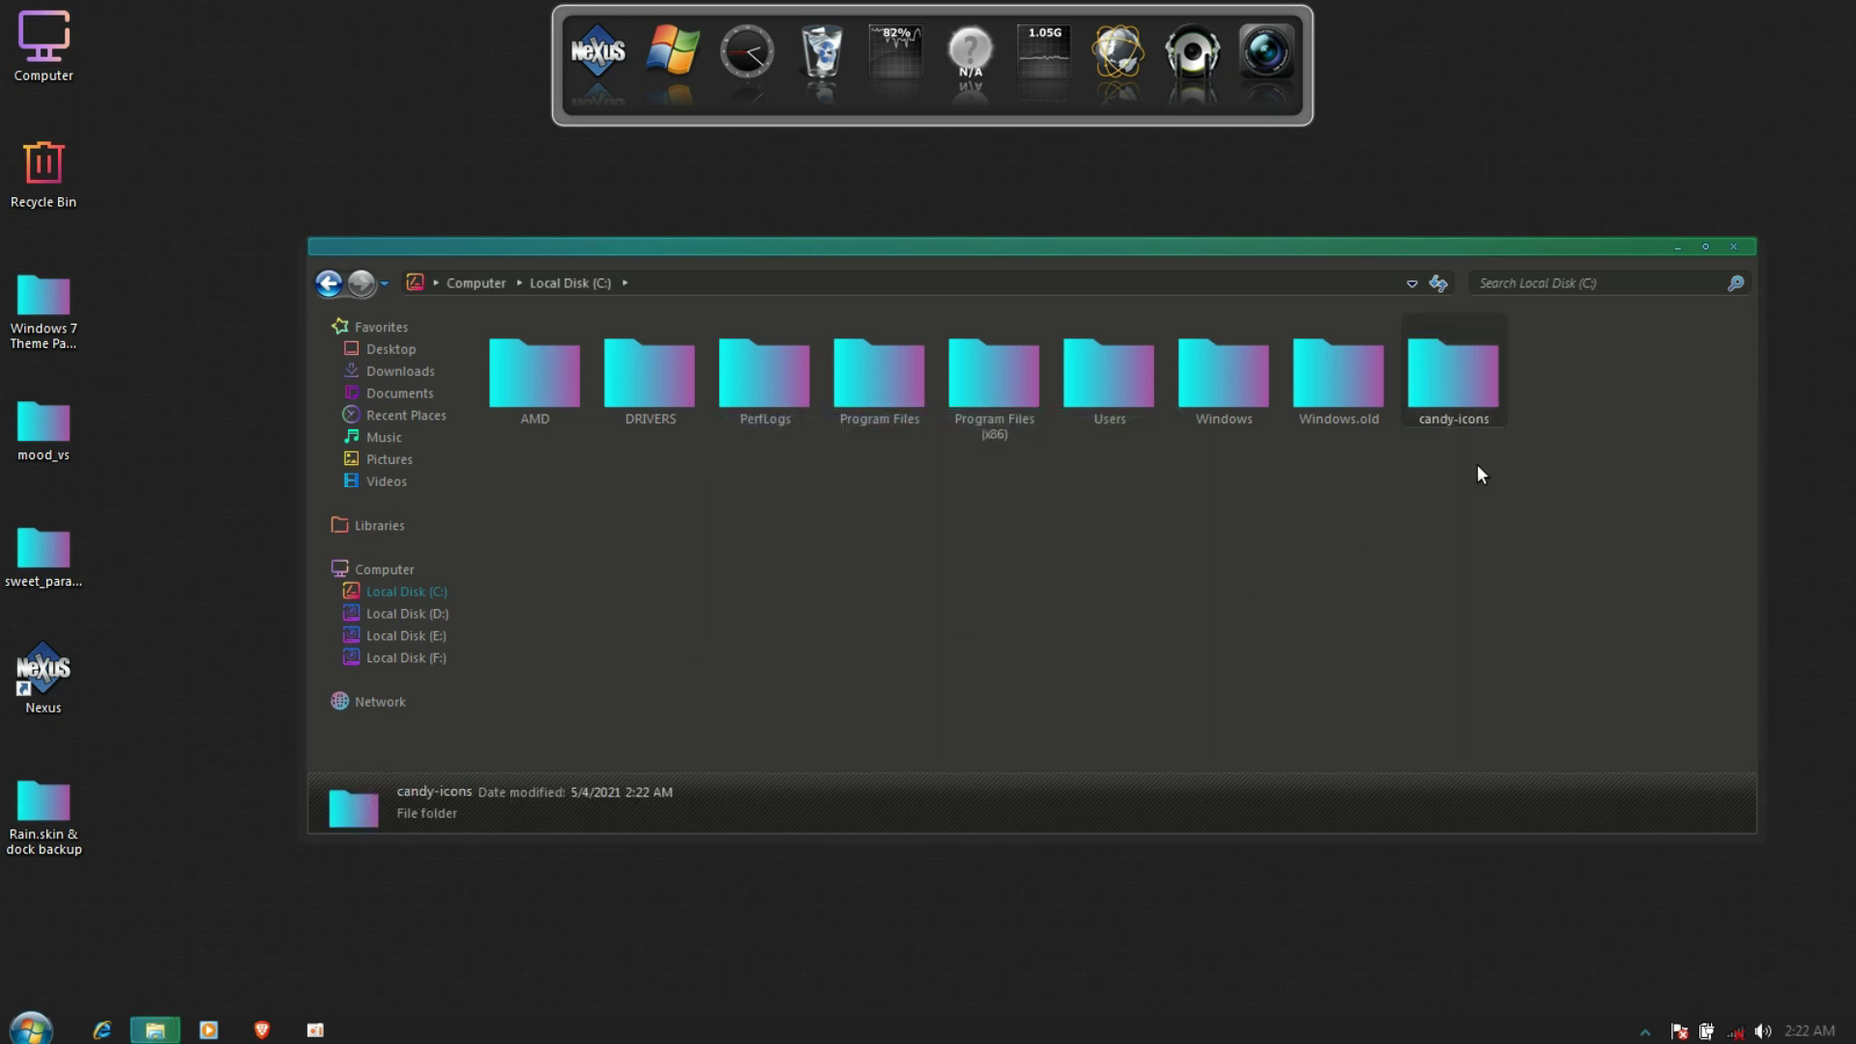
{"action": "left_click", "coordinate": [1733, 247]}
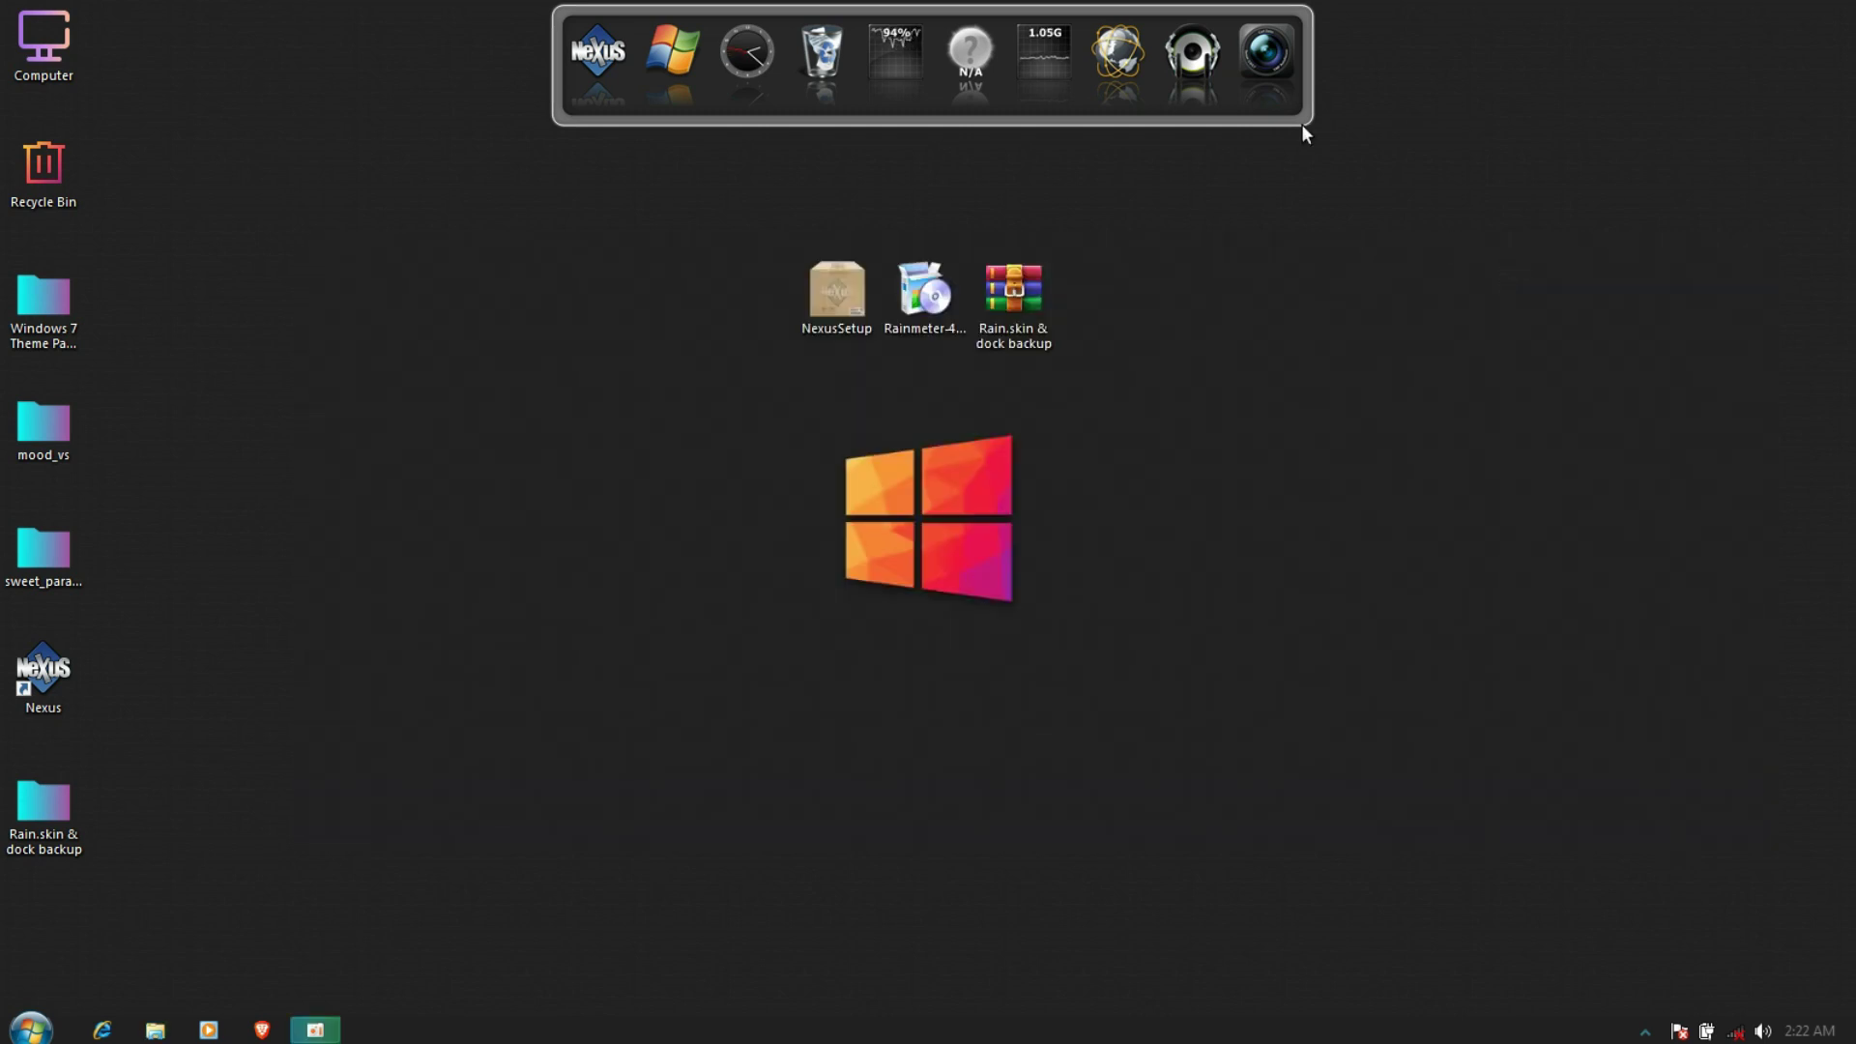
Restore the Nexus dock settings from "Windows 7 candy dock backup.wbk" in the desktop's "Rain.skin & dock backup" folder
{"action": "left_click", "coordinate": [594, 79]}
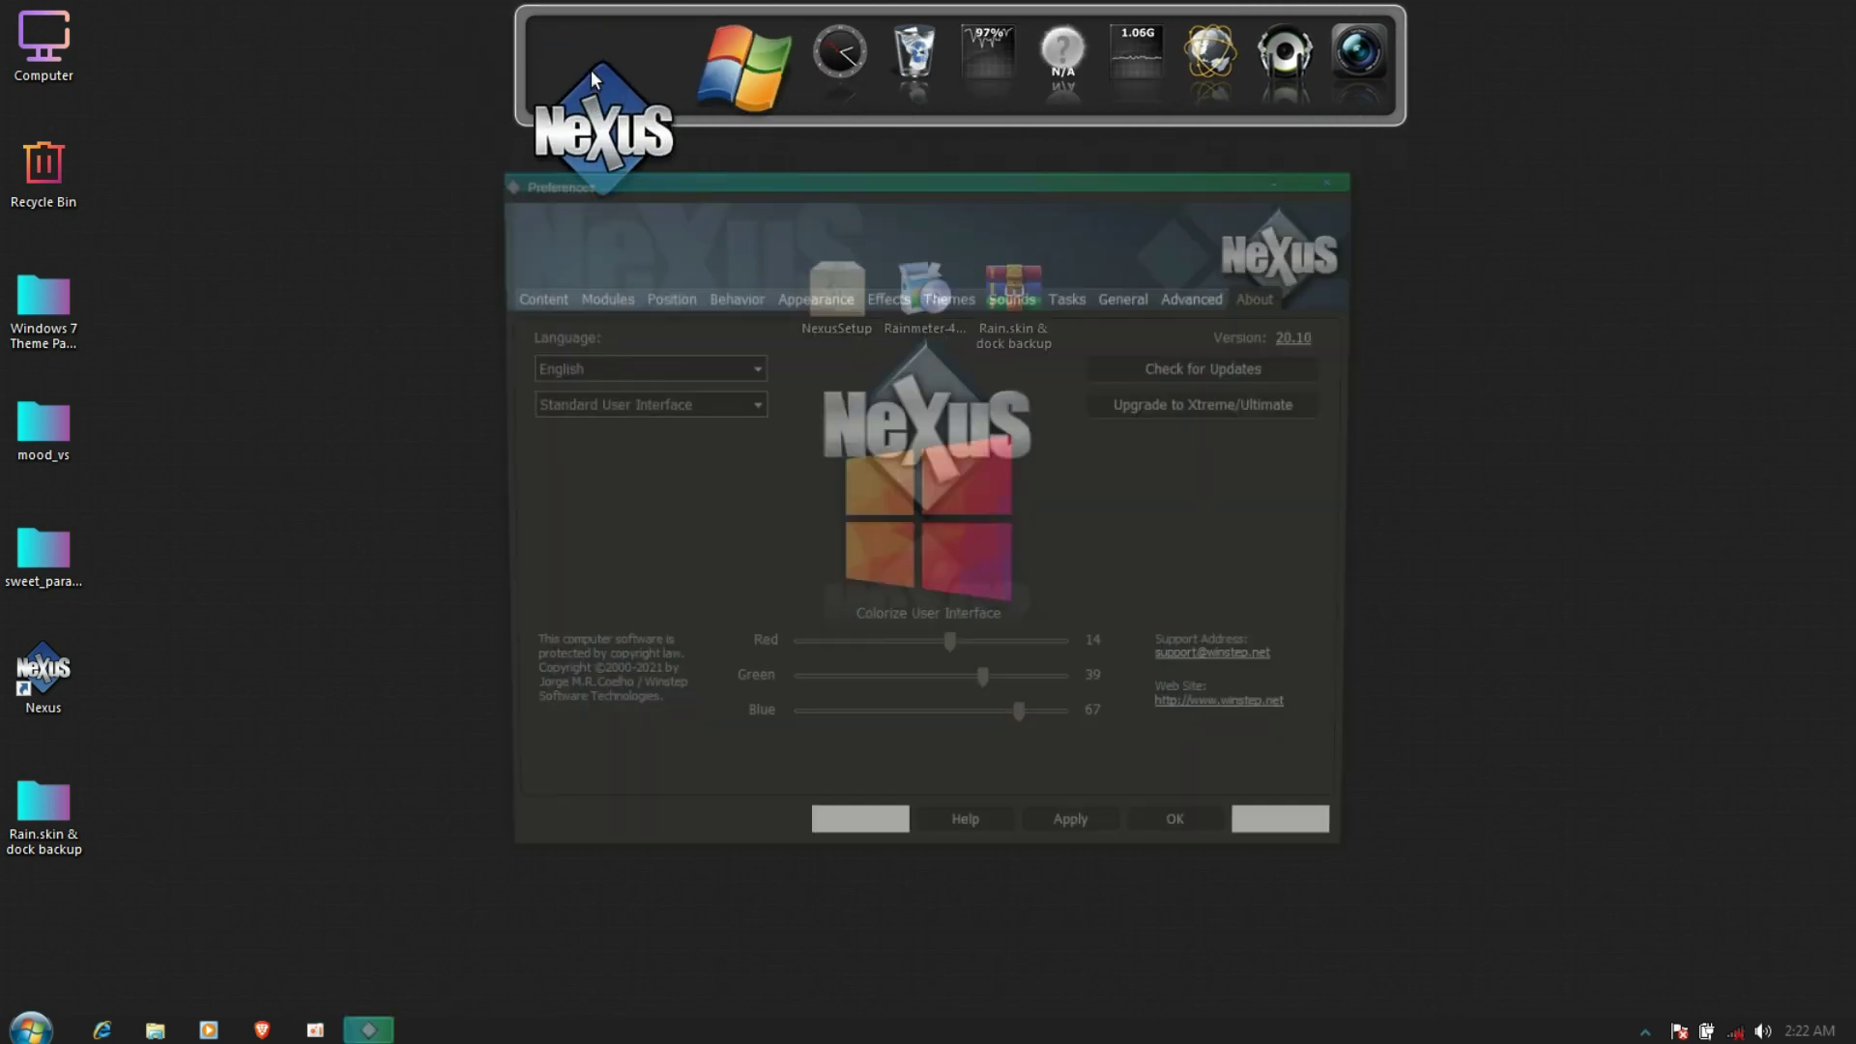
{"action": "left_click", "coordinate": [1180, 290]}
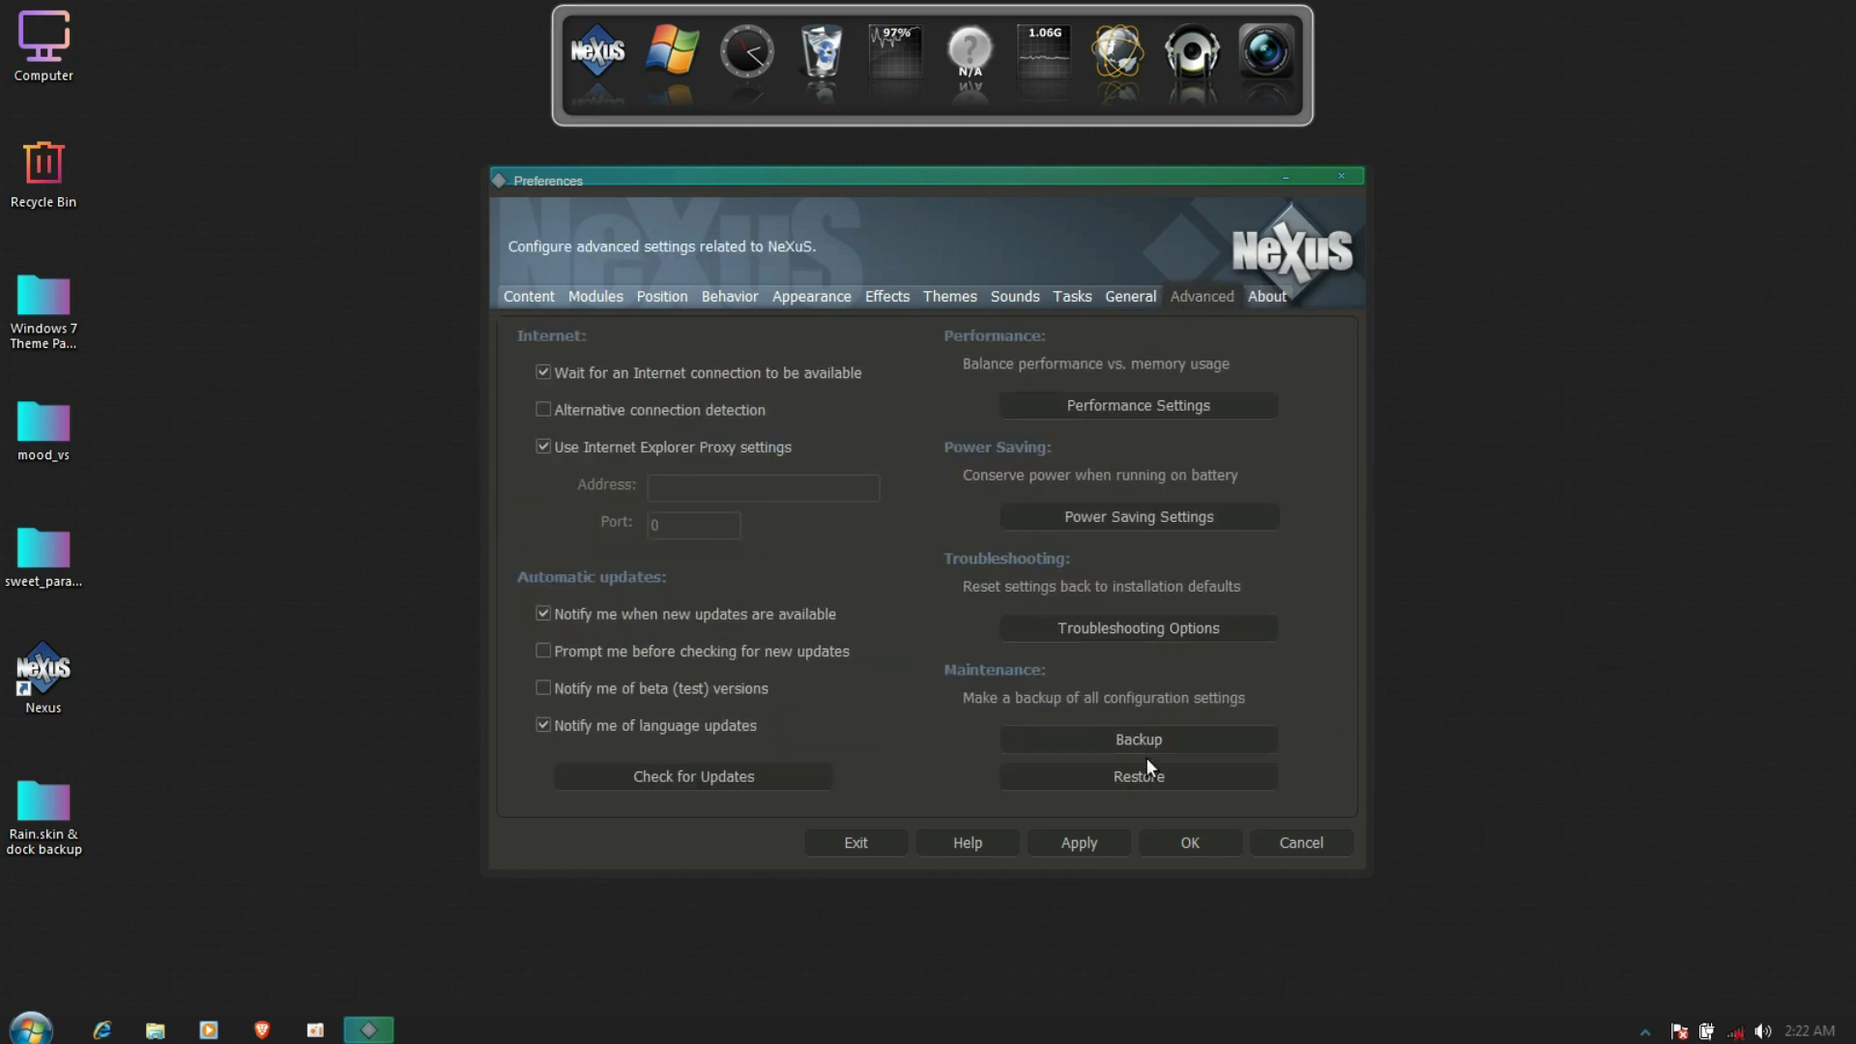
{"action": "left_click", "coordinate": [1147, 776]}
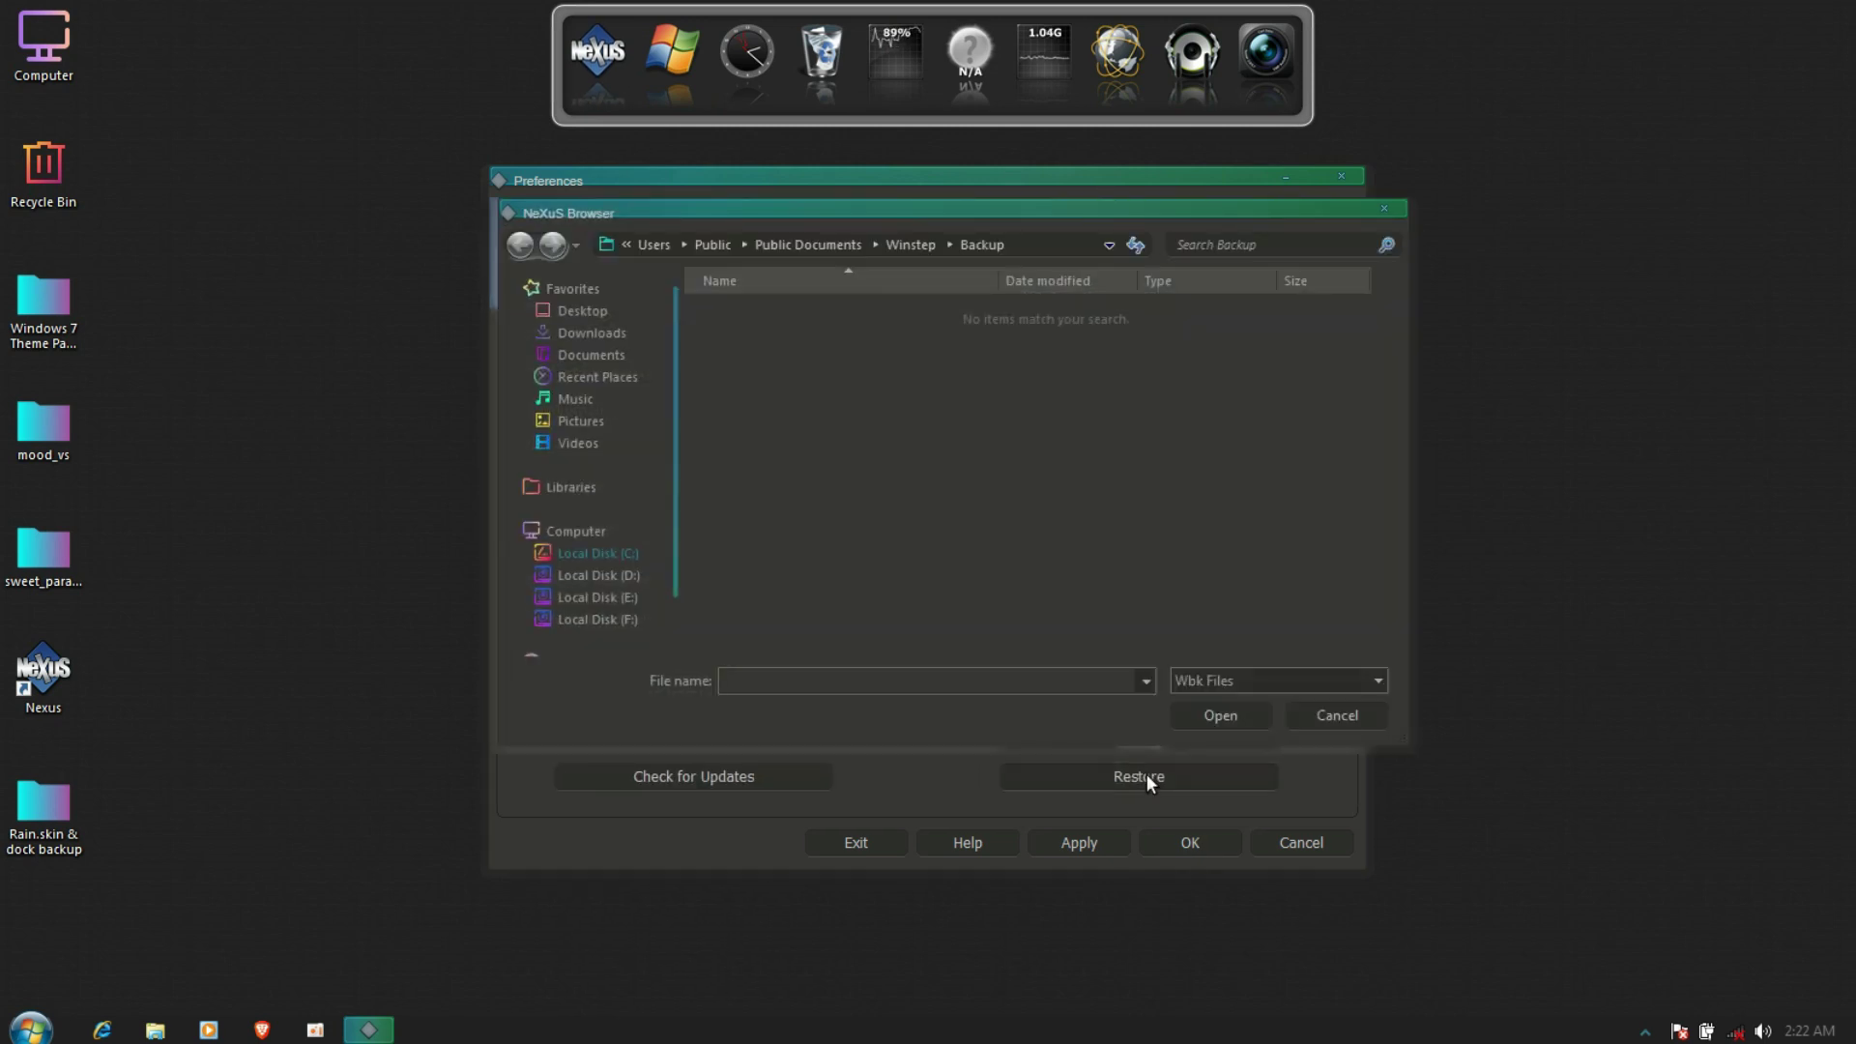
{"action": "left_click", "coordinate": [580, 310]}
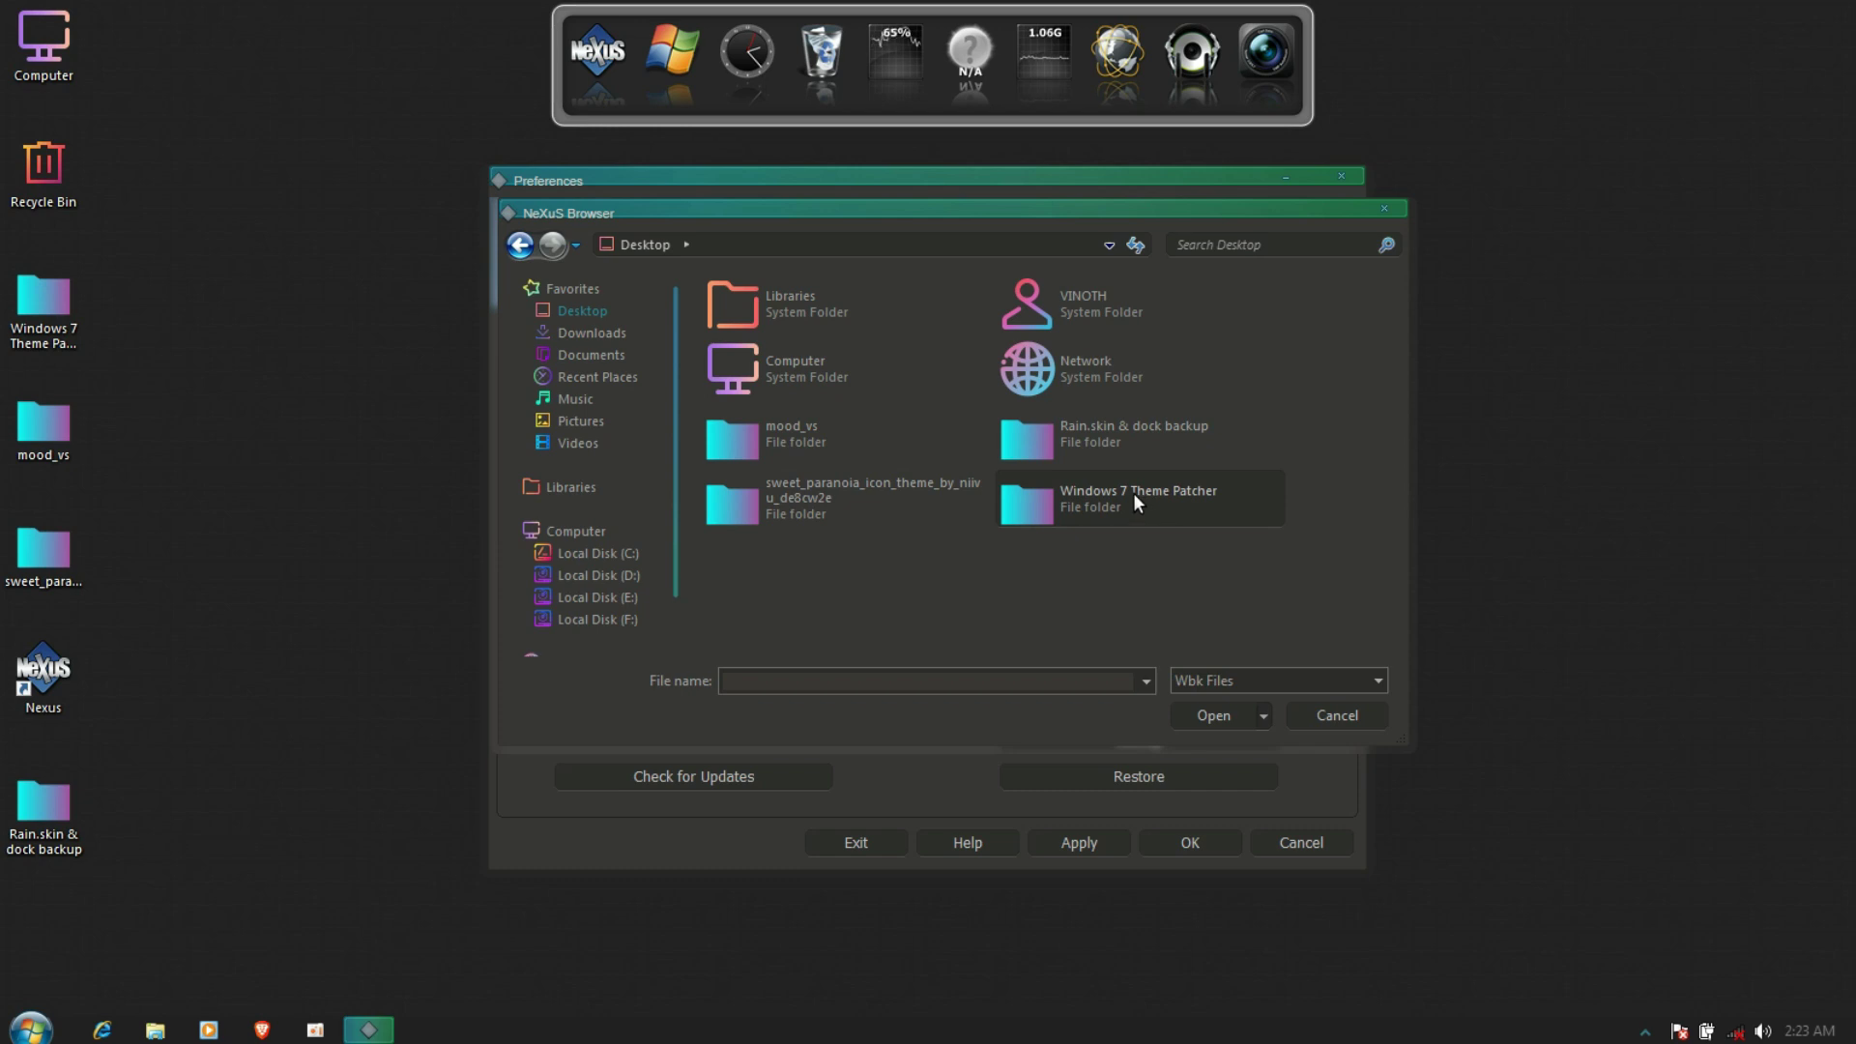
{"action": "double_click", "coordinate": [1116, 432]}
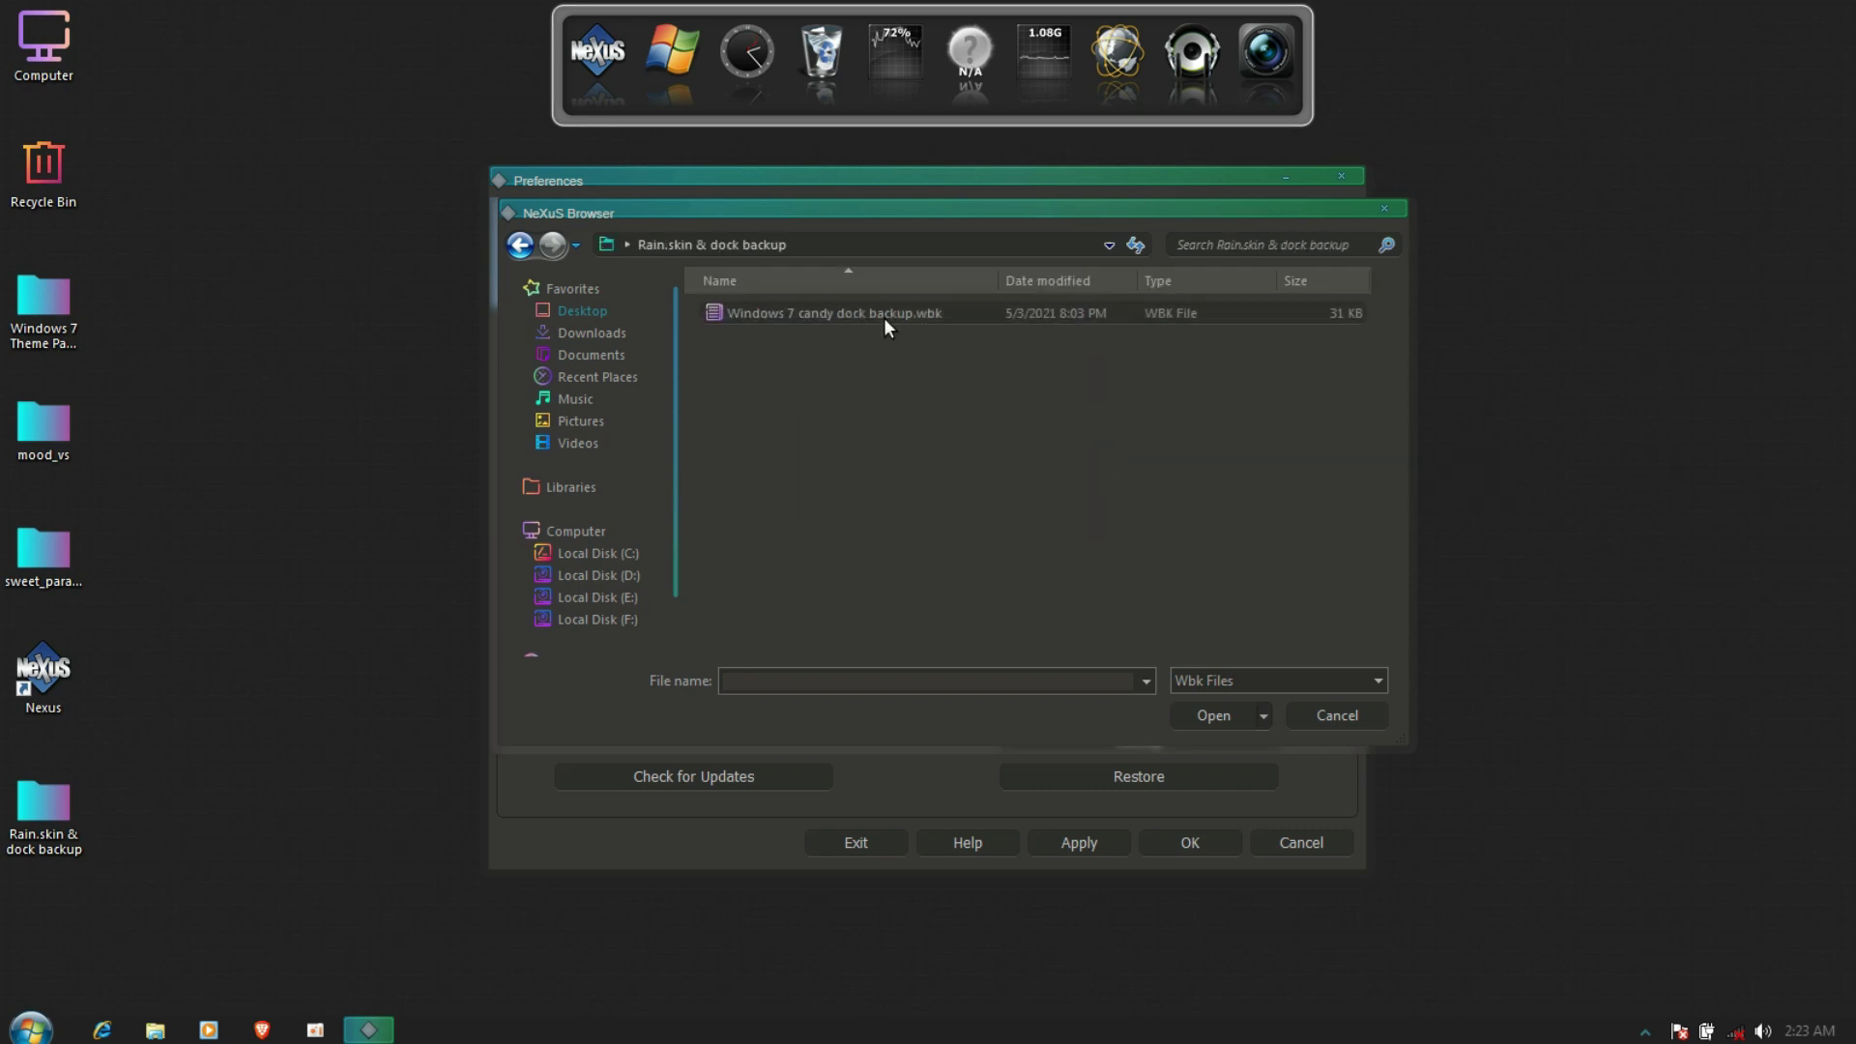
{"action": "double_click", "coordinate": [884, 317]}
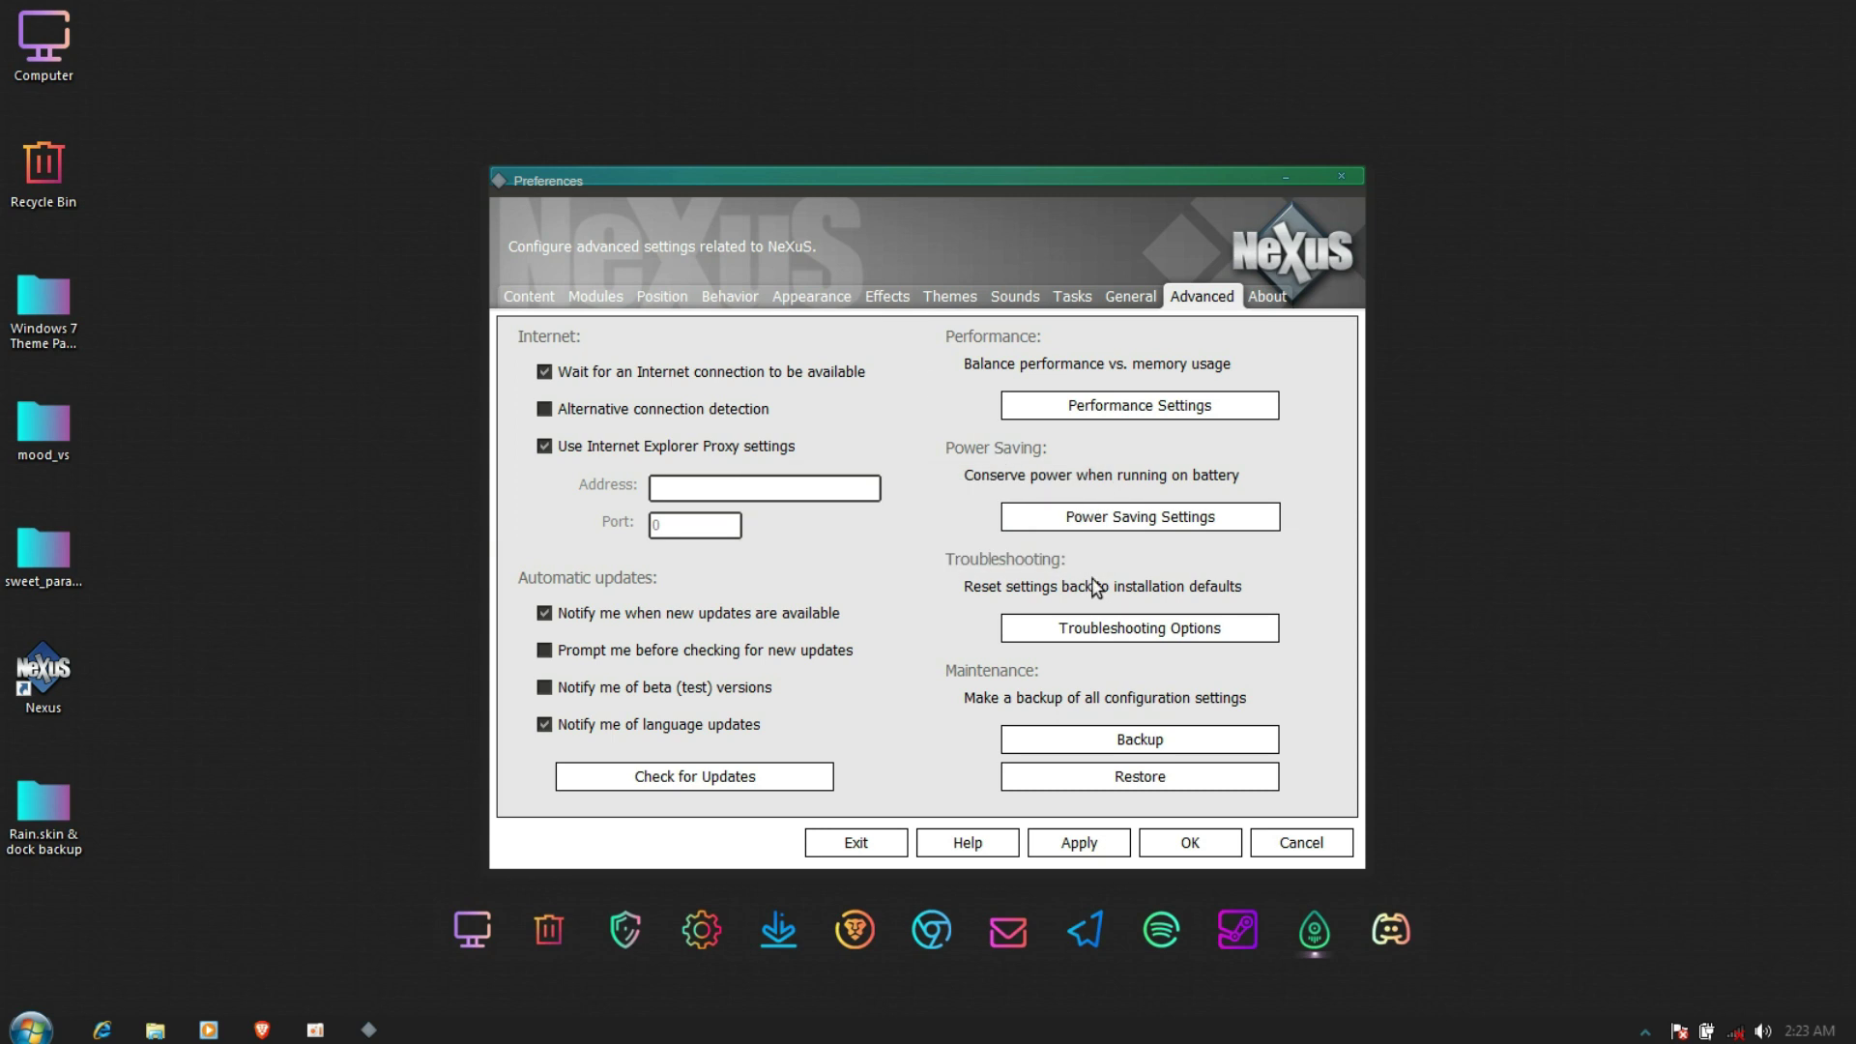
Accept the Nexus preferences and hide all desktop icons
{"action": "left_click", "coordinate": [1189, 843]}
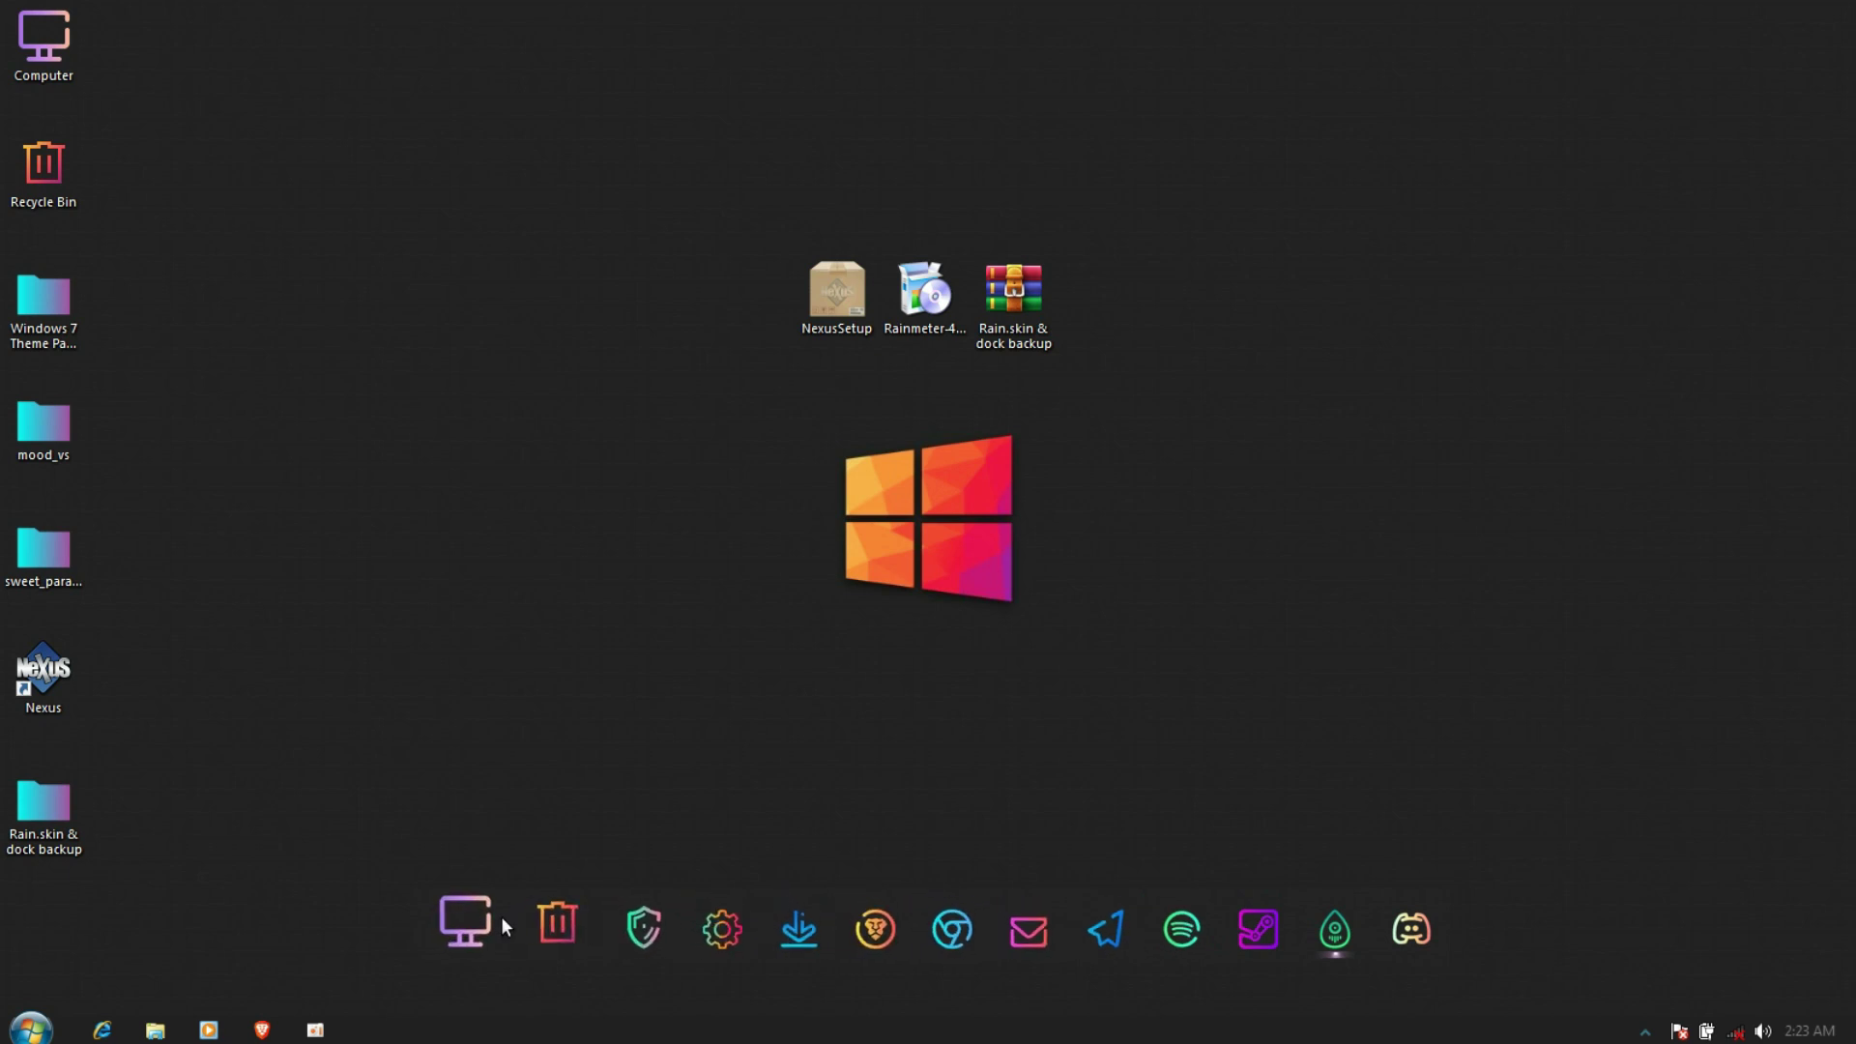
{"action": "right_click", "coordinate": [526, 755]}
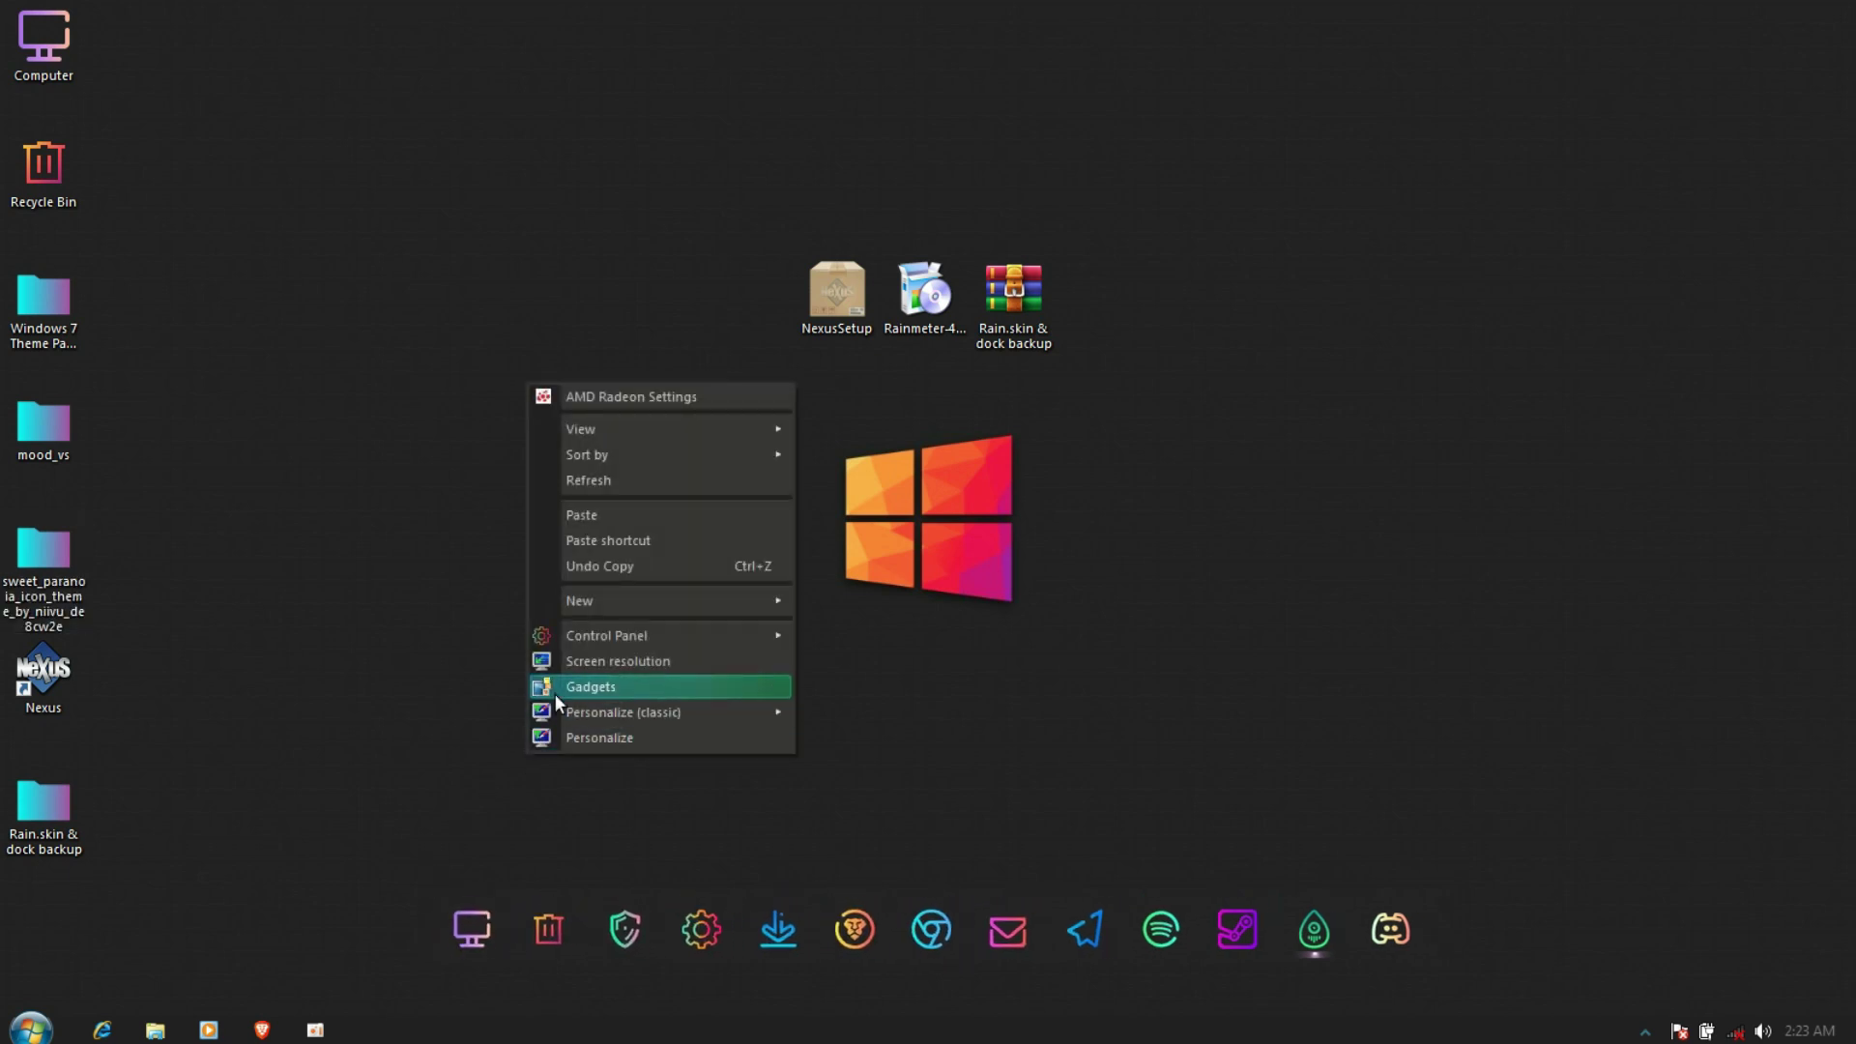
{"action": "mouse_move", "coordinate": [617, 428]}
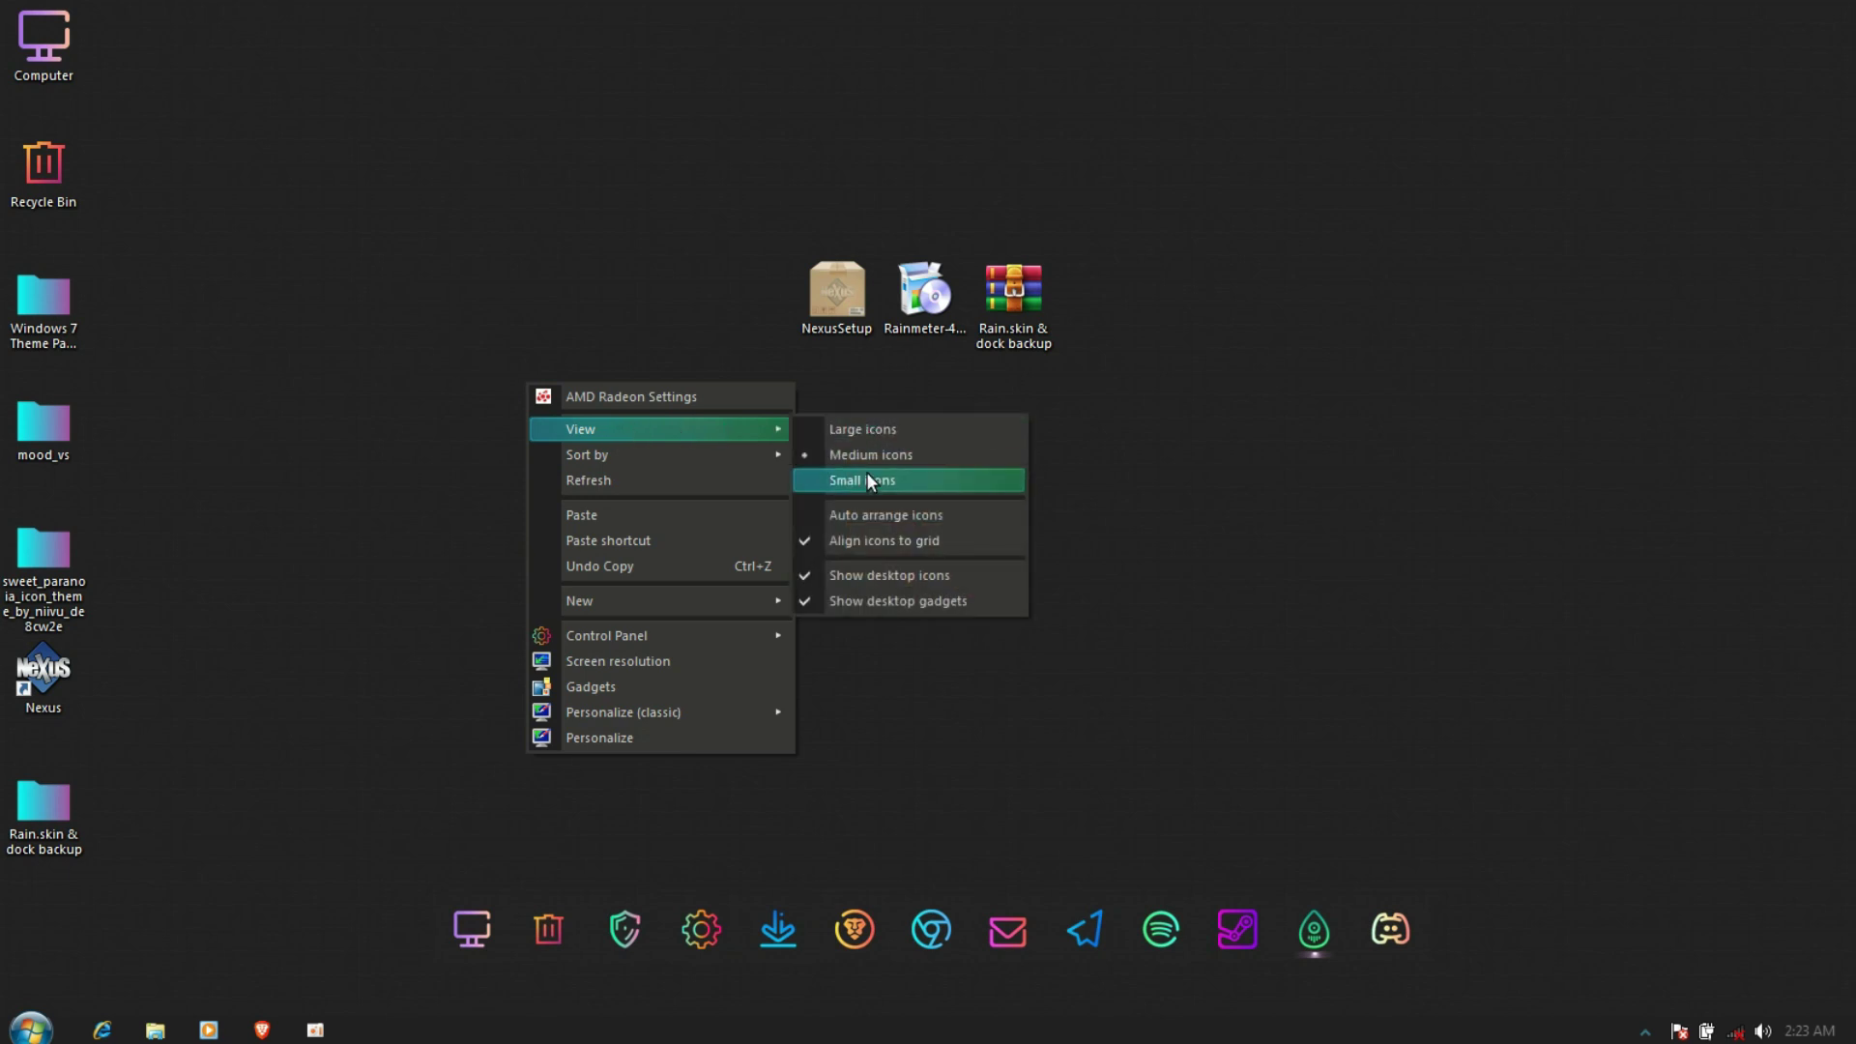
{"action": "left_click", "coordinate": [936, 578]}
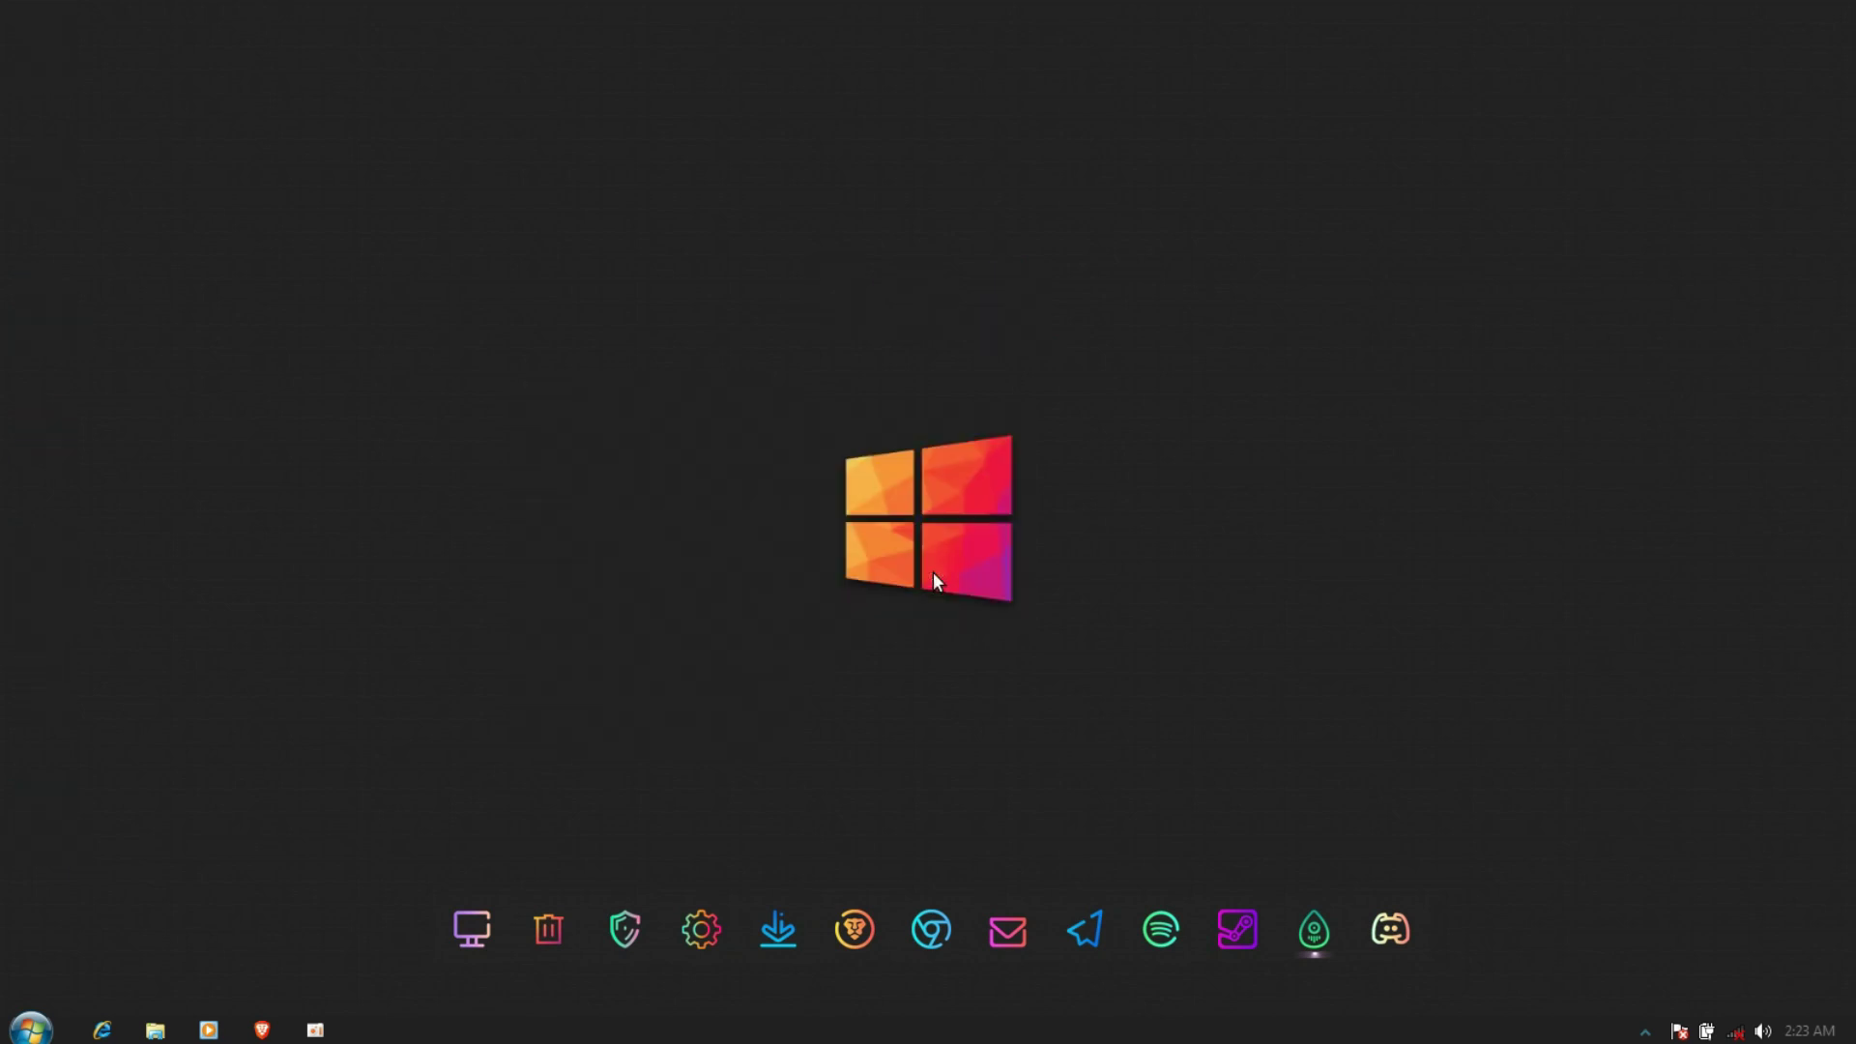
Set the taskbar to auto-hide in the Taskbar and Start Menu properties
{"action": "left_click", "coordinate": [1642, 1033]}
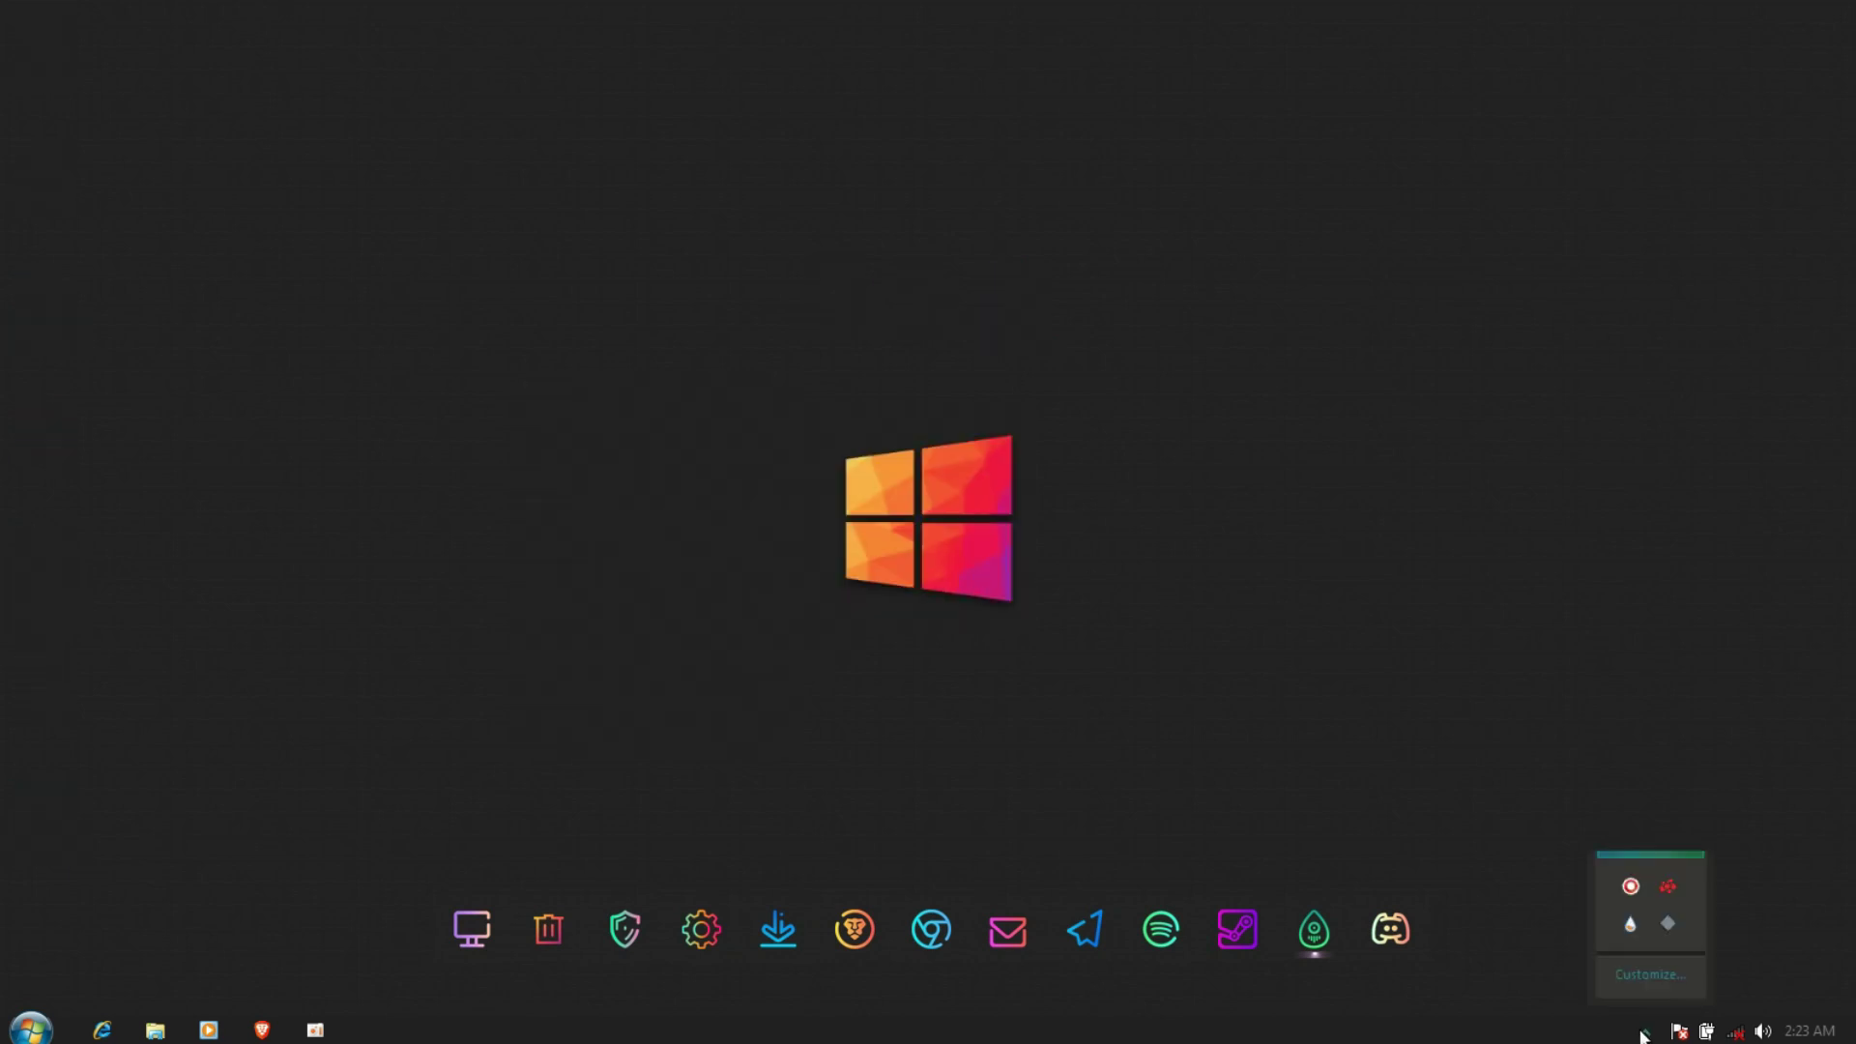
{"action": "right_click", "coordinate": [1543, 1037]}
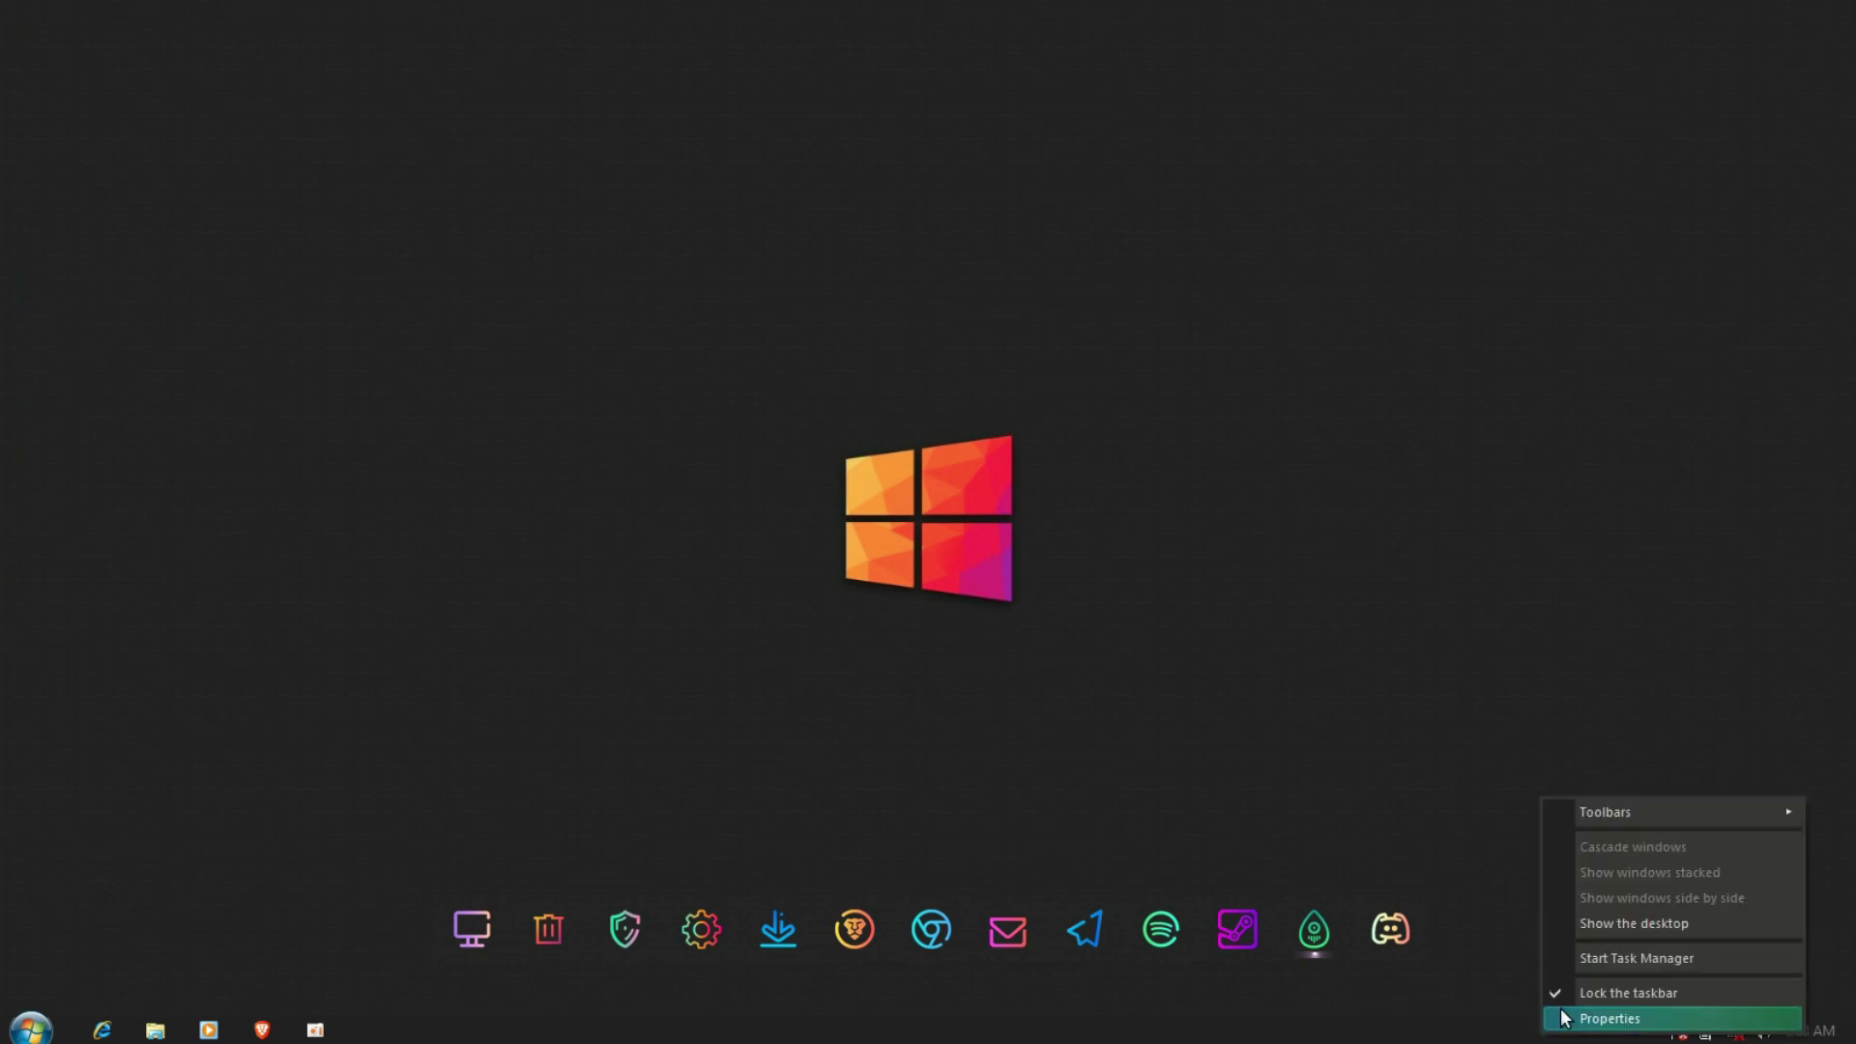
{"action": "left_click", "coordinate": [1564, 1018]}
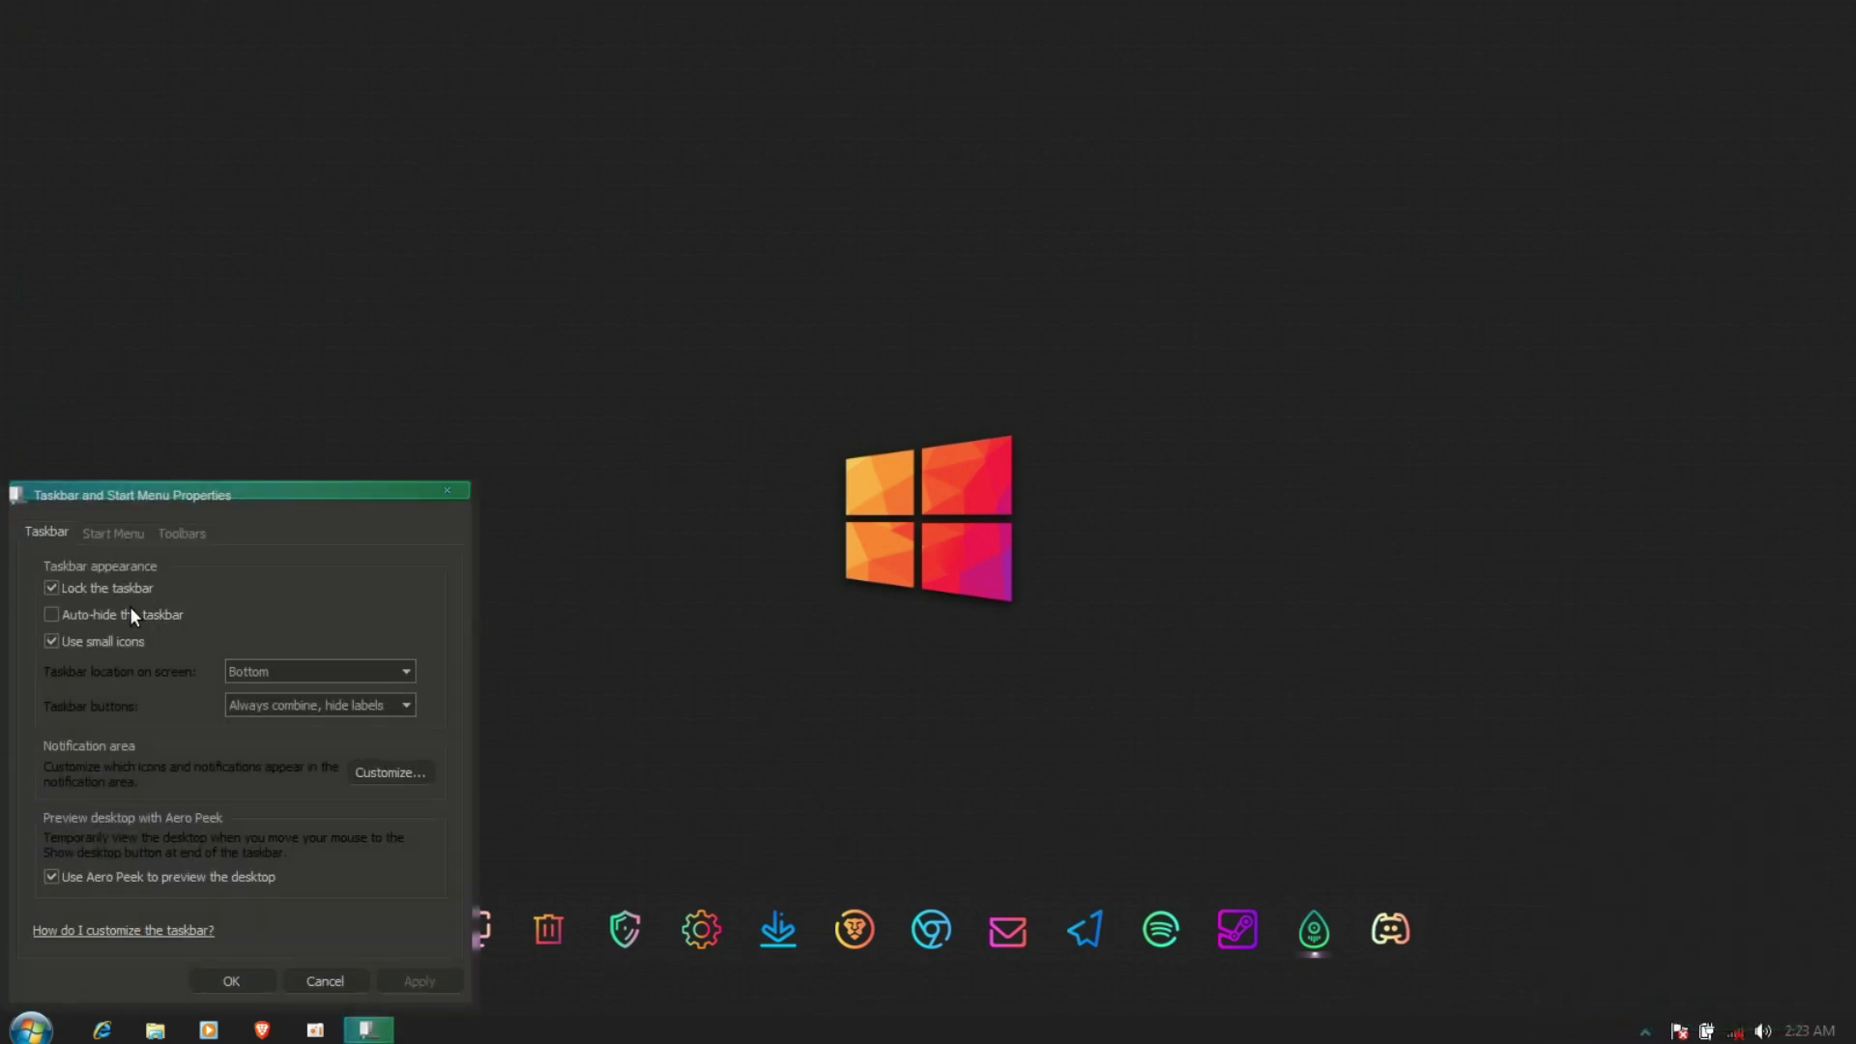
{"action": "left_click", "coordinate": [244, 979]}
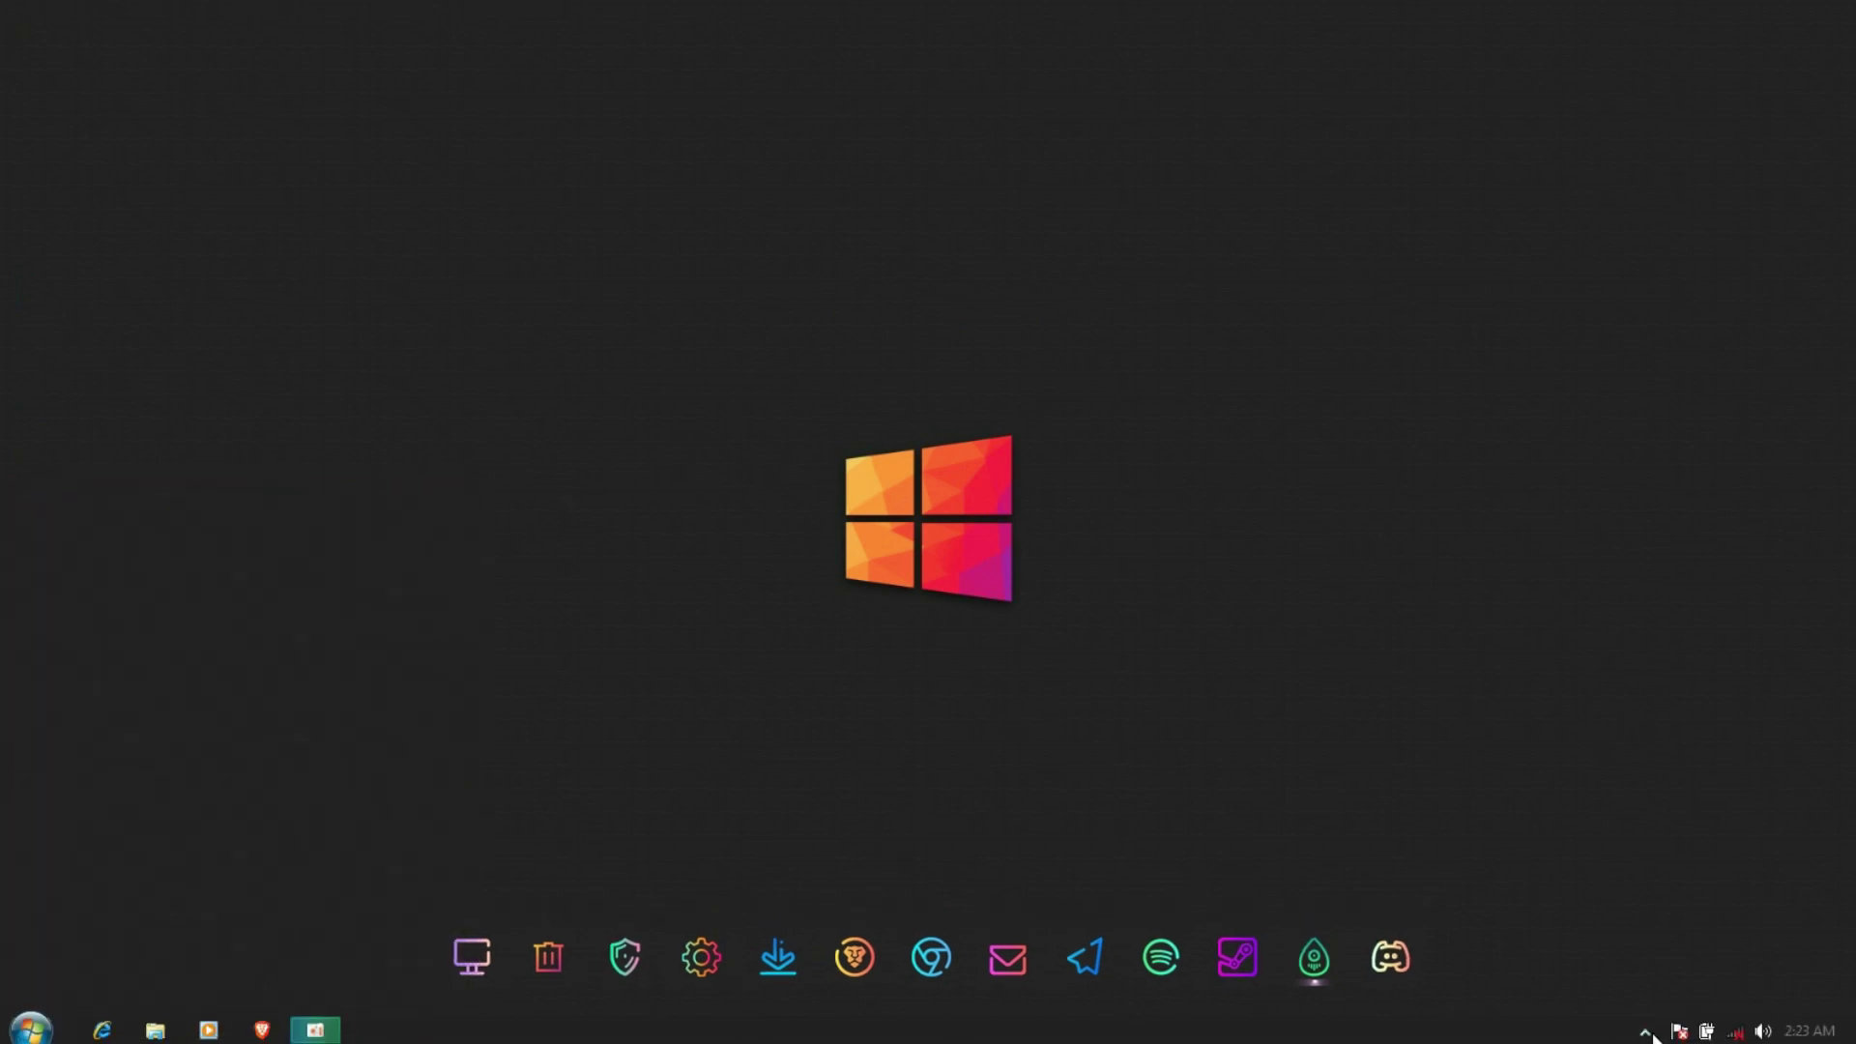
Open the Rainmeter manager and load Time and Date.ini from the Ageo skin's Time and Date folder
{"action": "left_click", "coordinate": [1649, 1034]}
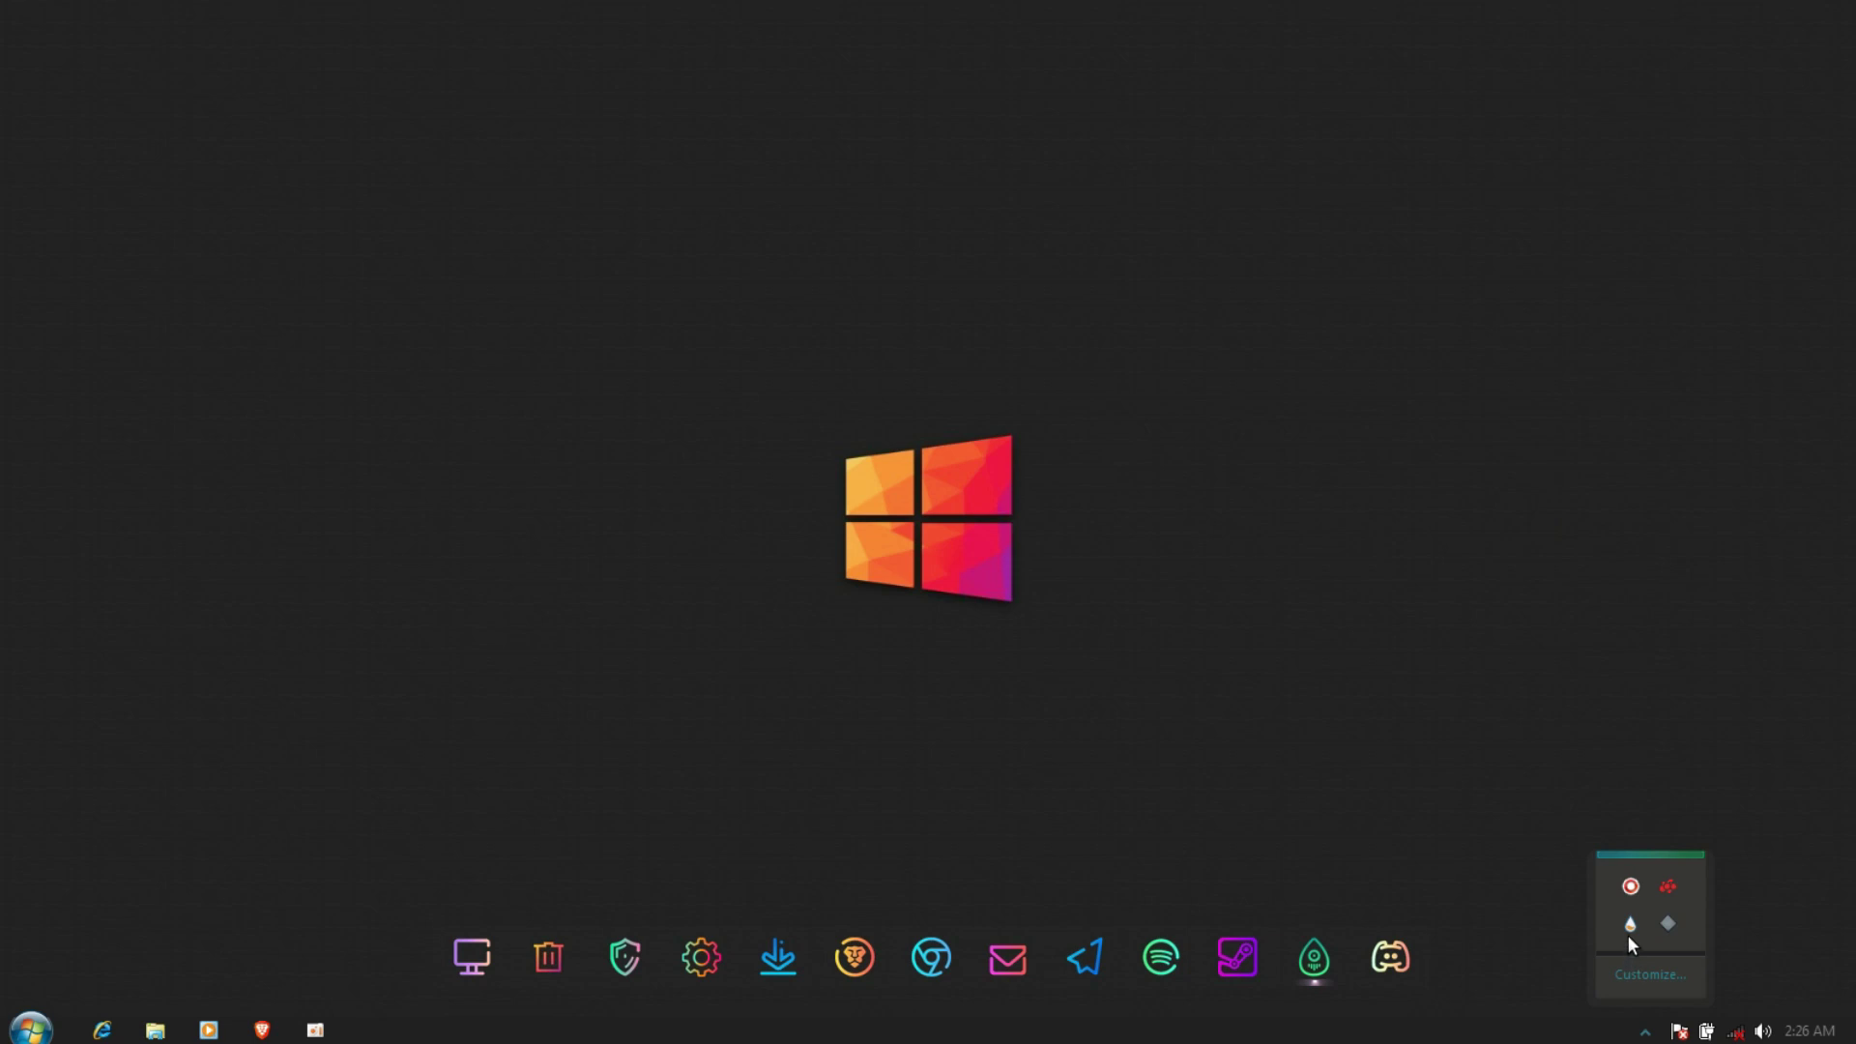
{"action": "left_click", "coordinate": [1629, 934]}
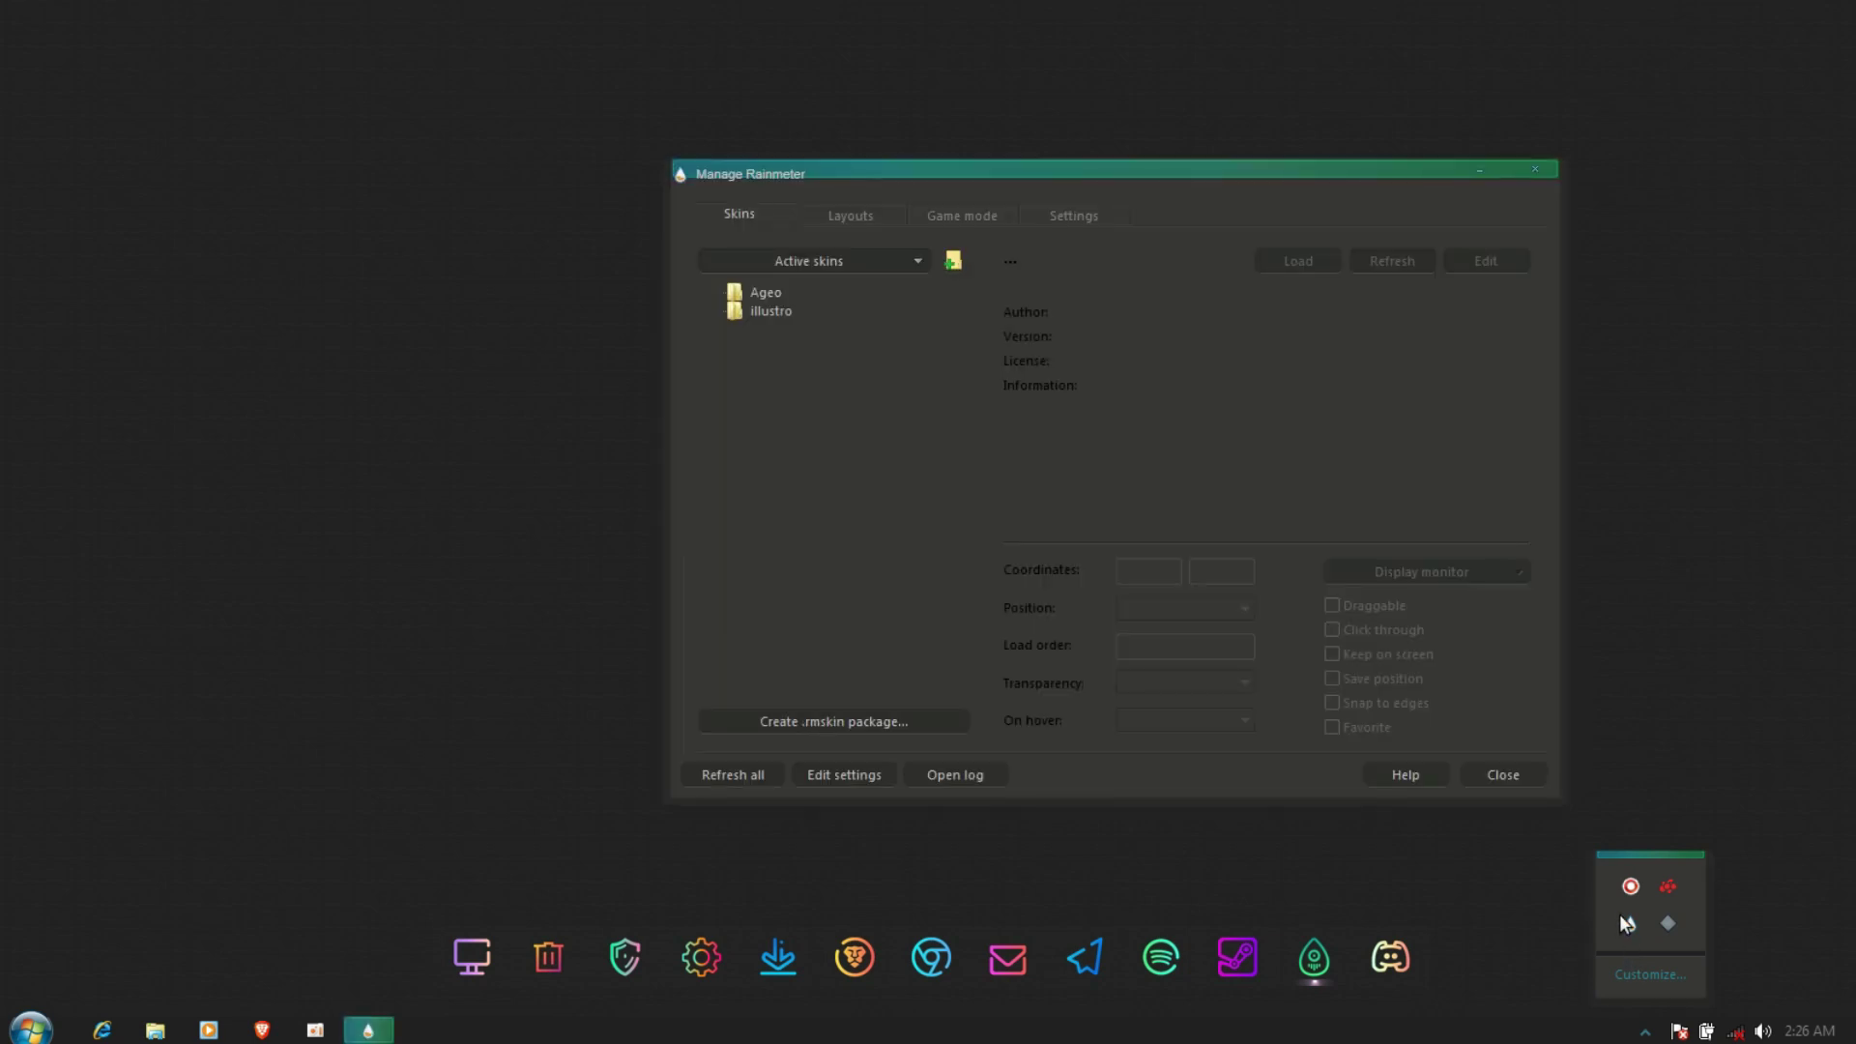
{"action": "double_click", "coordinate": [781, 295]}
{"action": "double_click", "coordinate": [796, 460]}
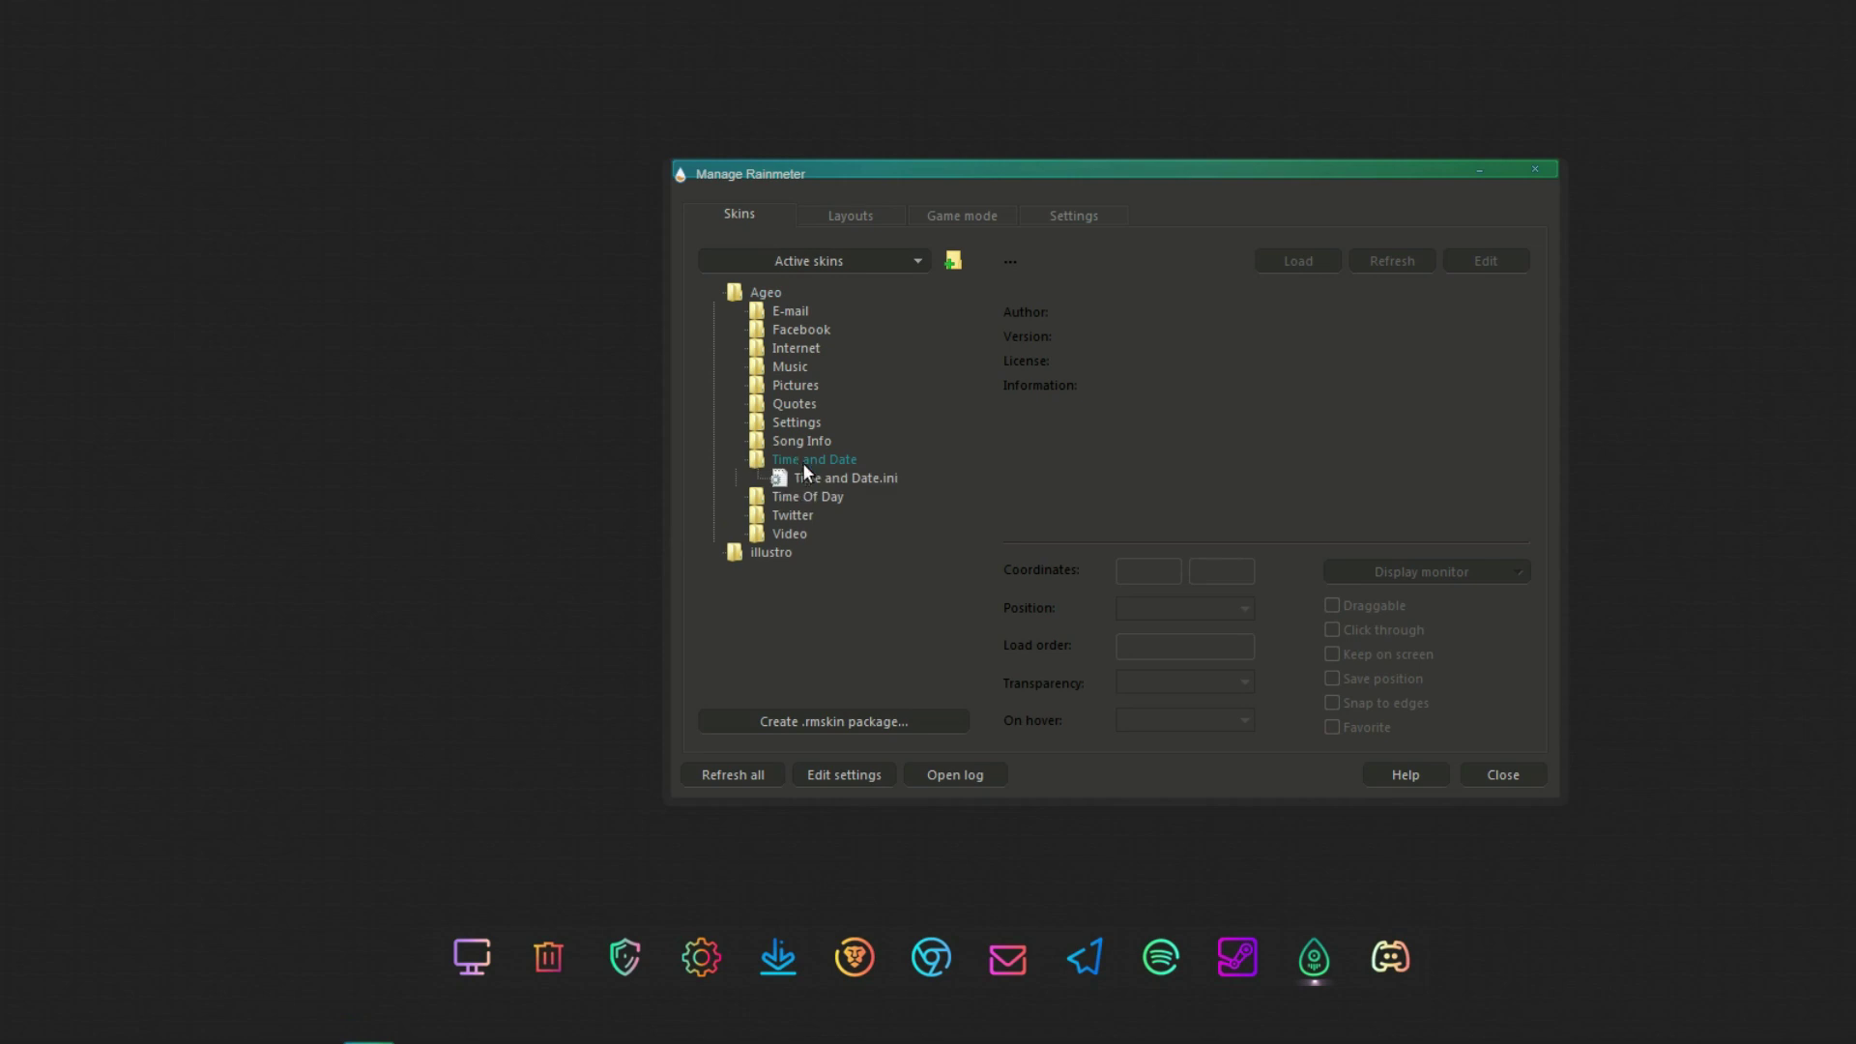
{"action": "double_click", "coordinate": [812, 478]}
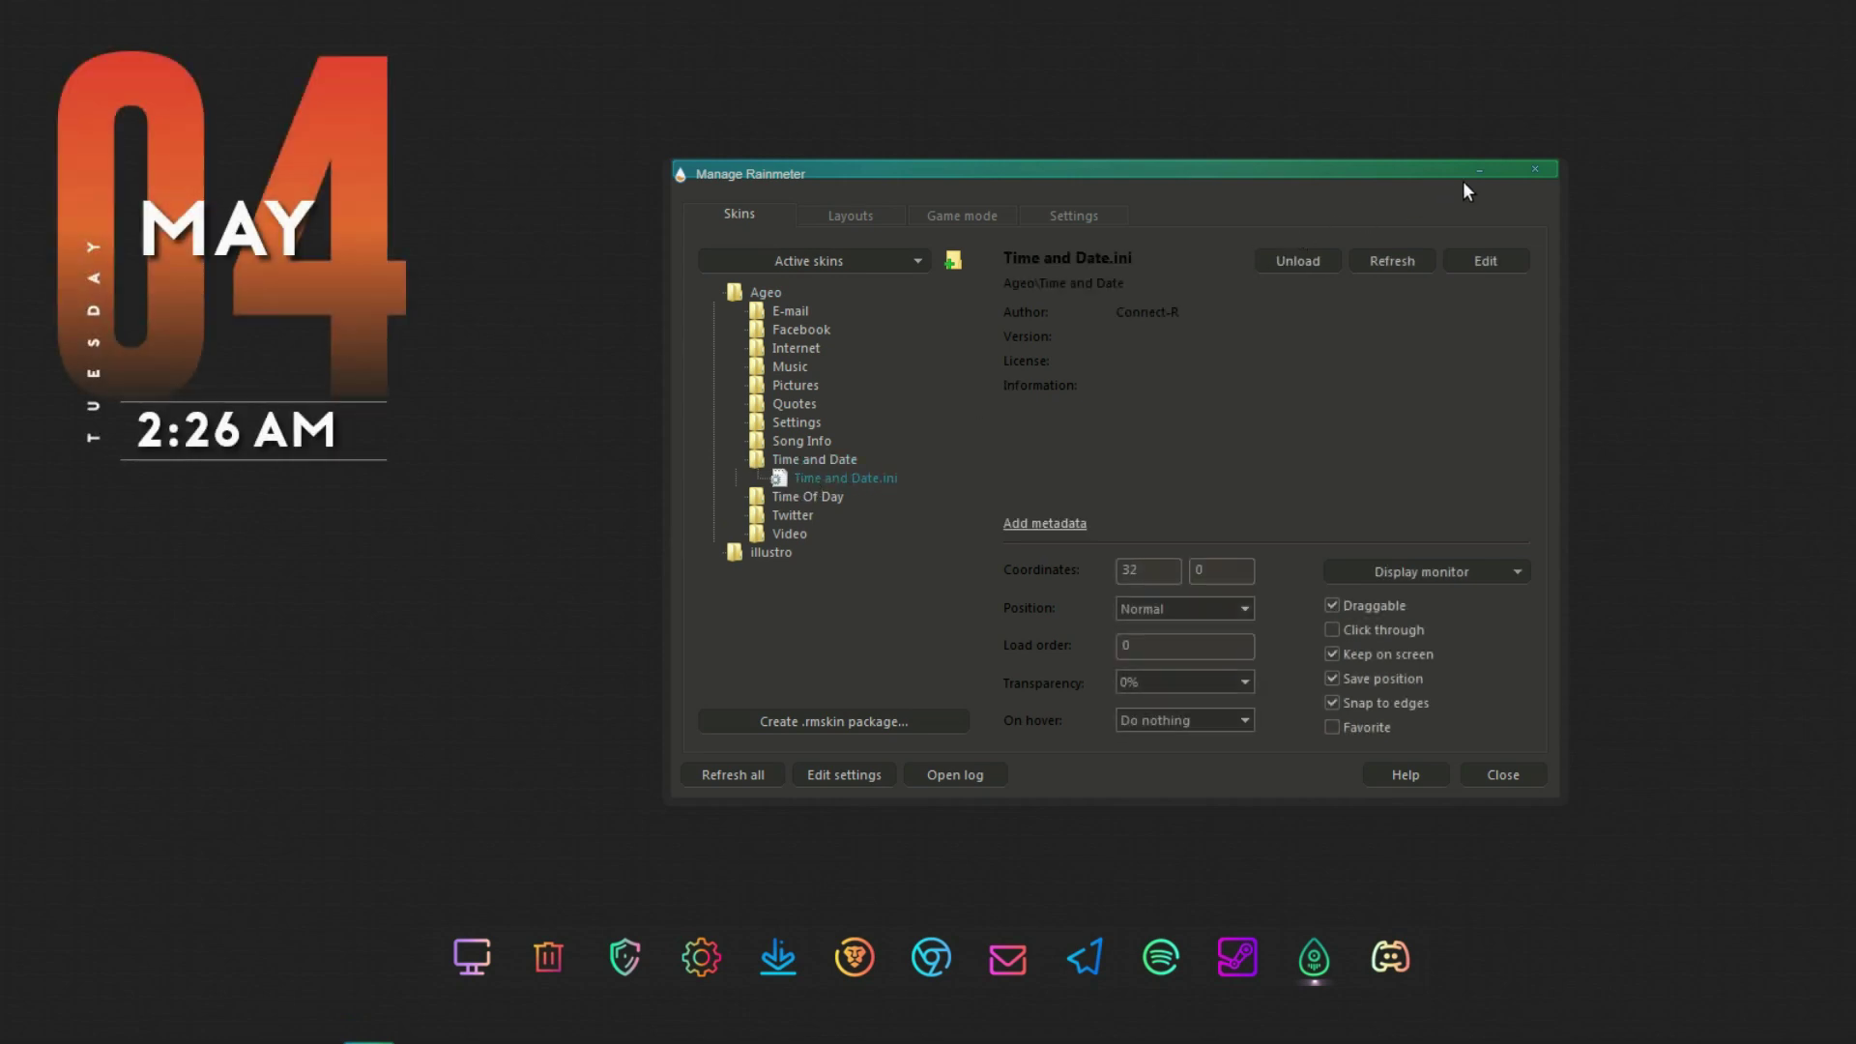
Minimise the Rainmeter manager, move the date skin to about 168, 240 beside the Windows logo, and make it click-through
{"action": "left_click", "coordinate": [1472, 174]}
{"action": "left_click_drag", "start_coordinate": [389, 303], "coordinate": [536, 553]}
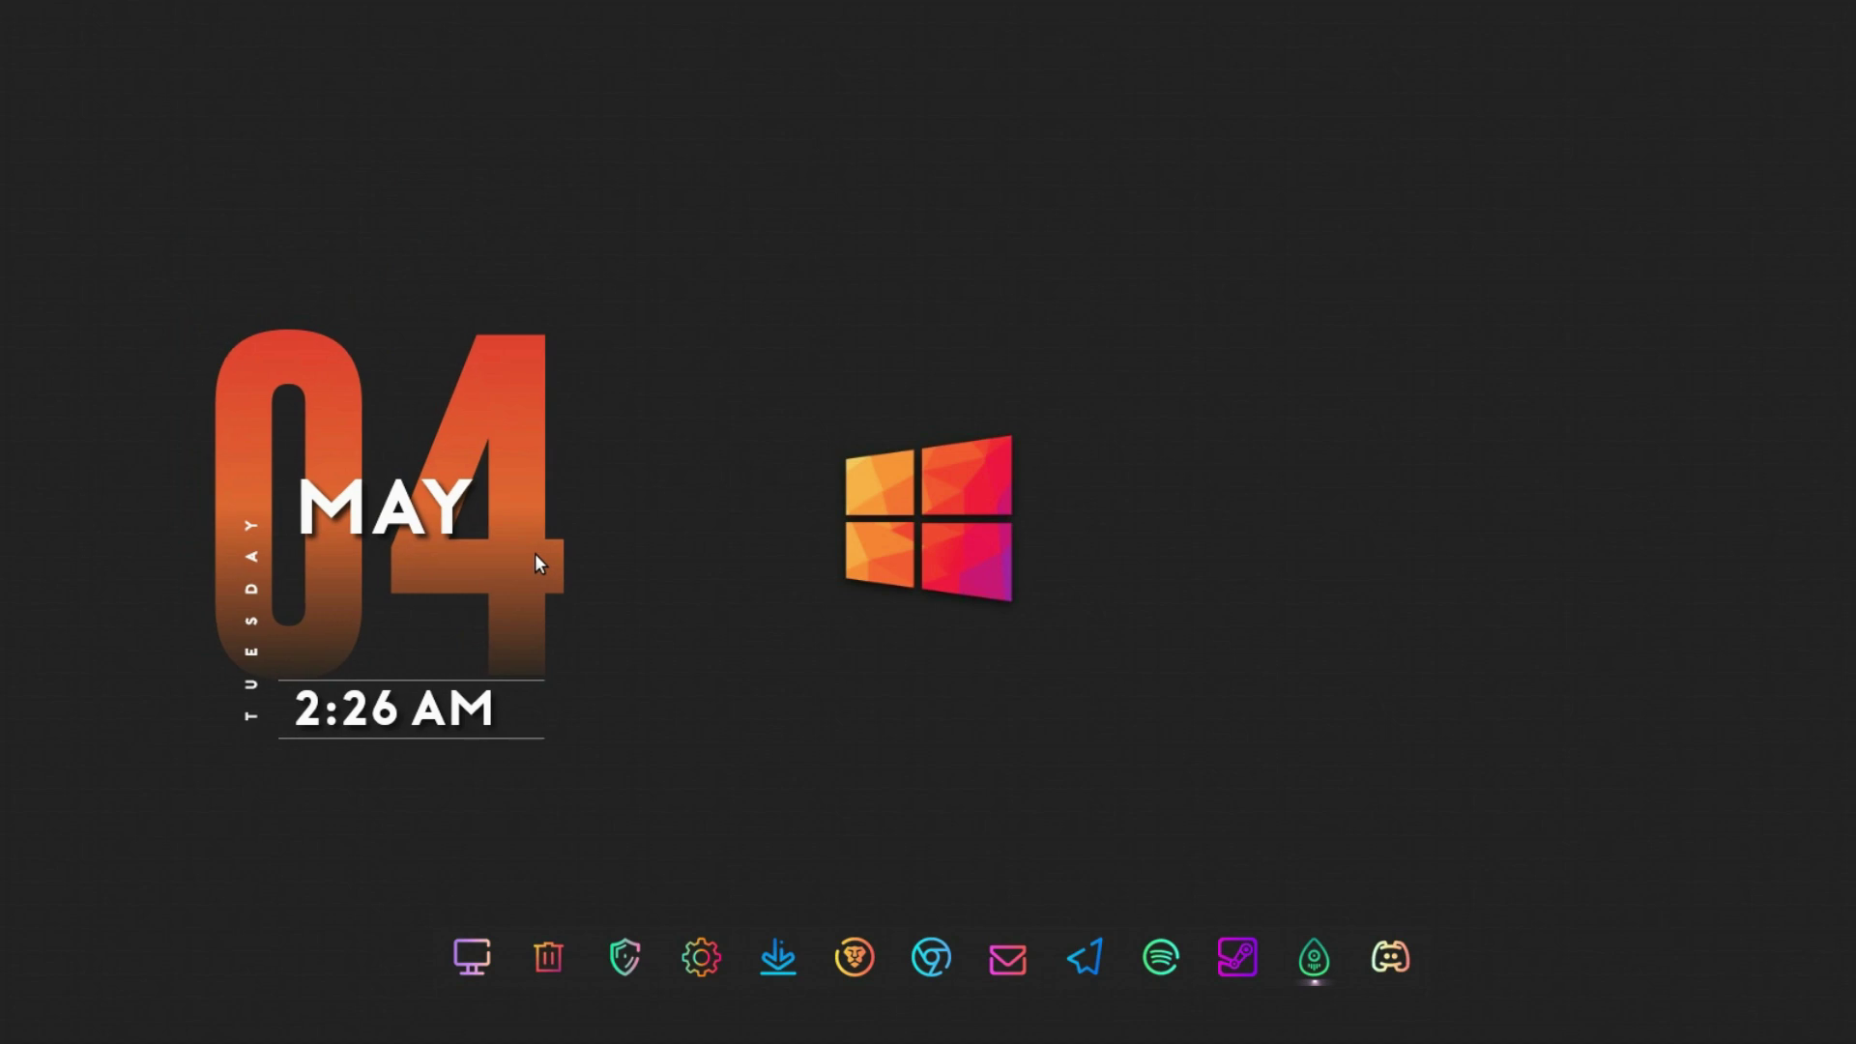
{"action": "right_click", "coordinate": [530, 554]}
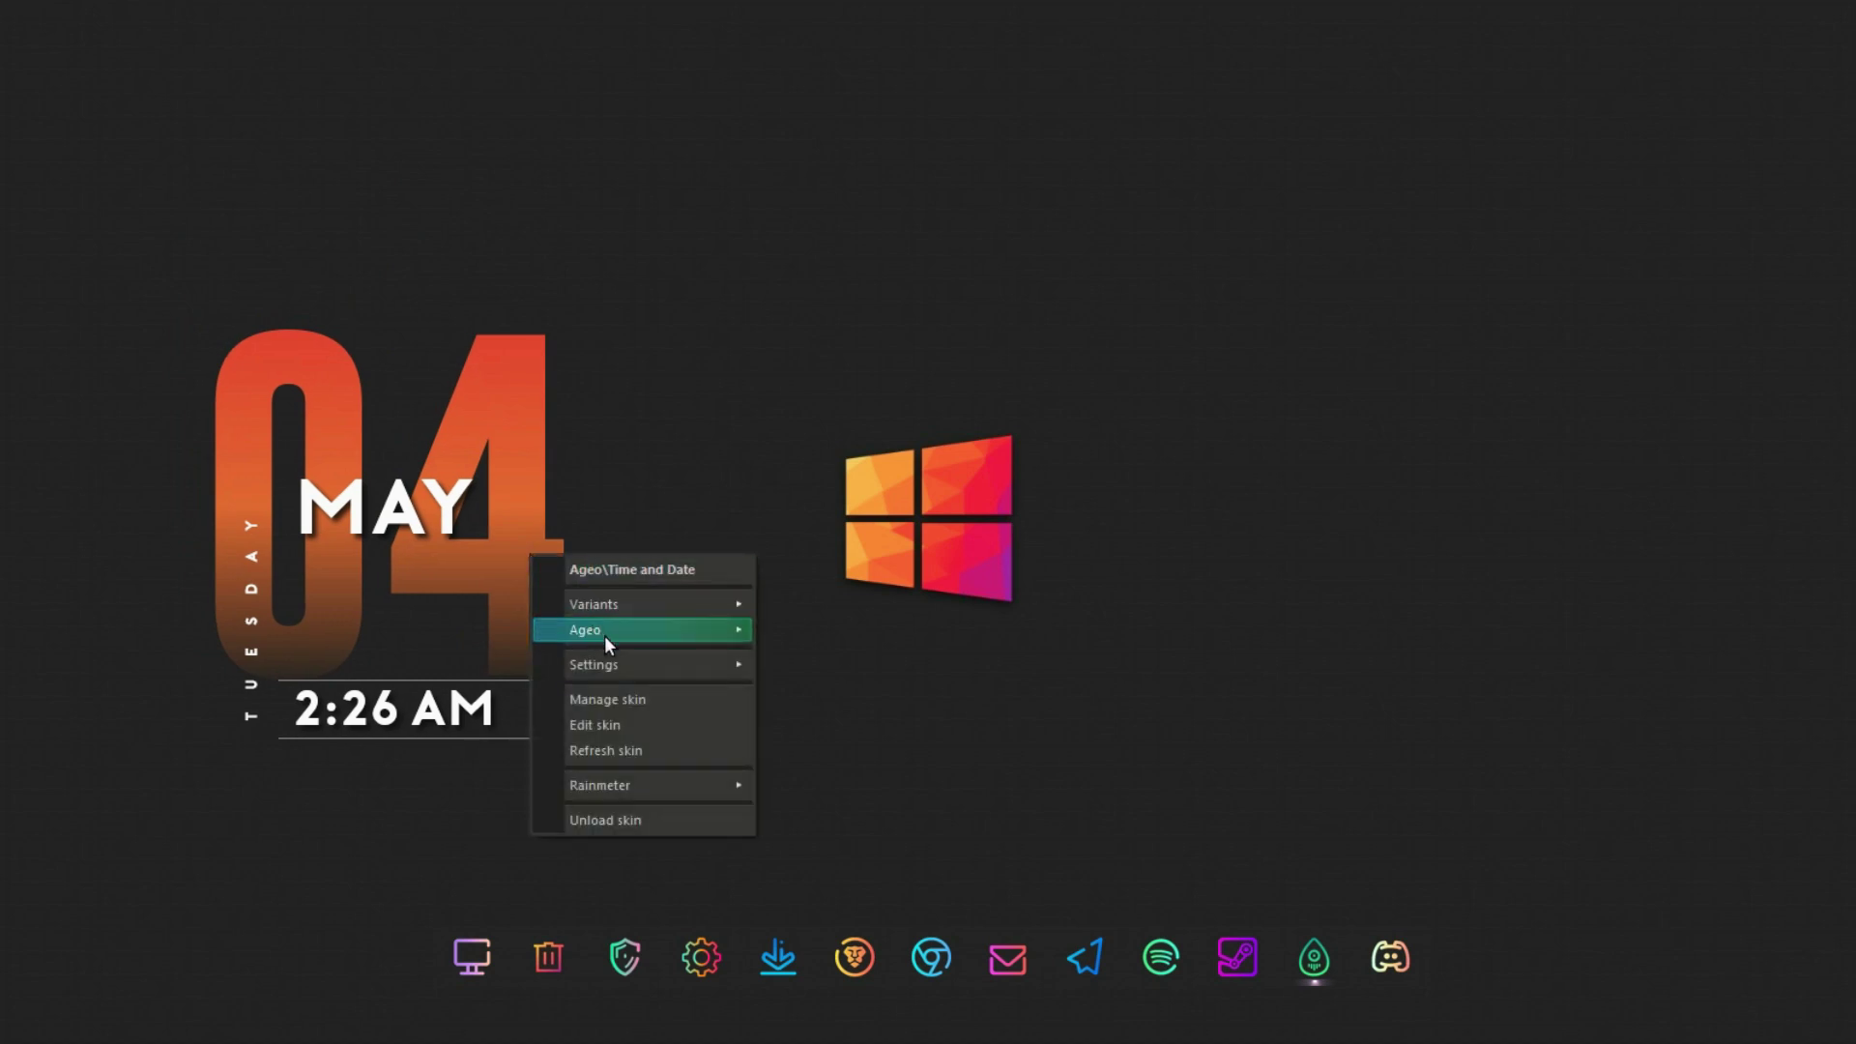
{"action": "mouse_move", "coordinate": [732, 663]}
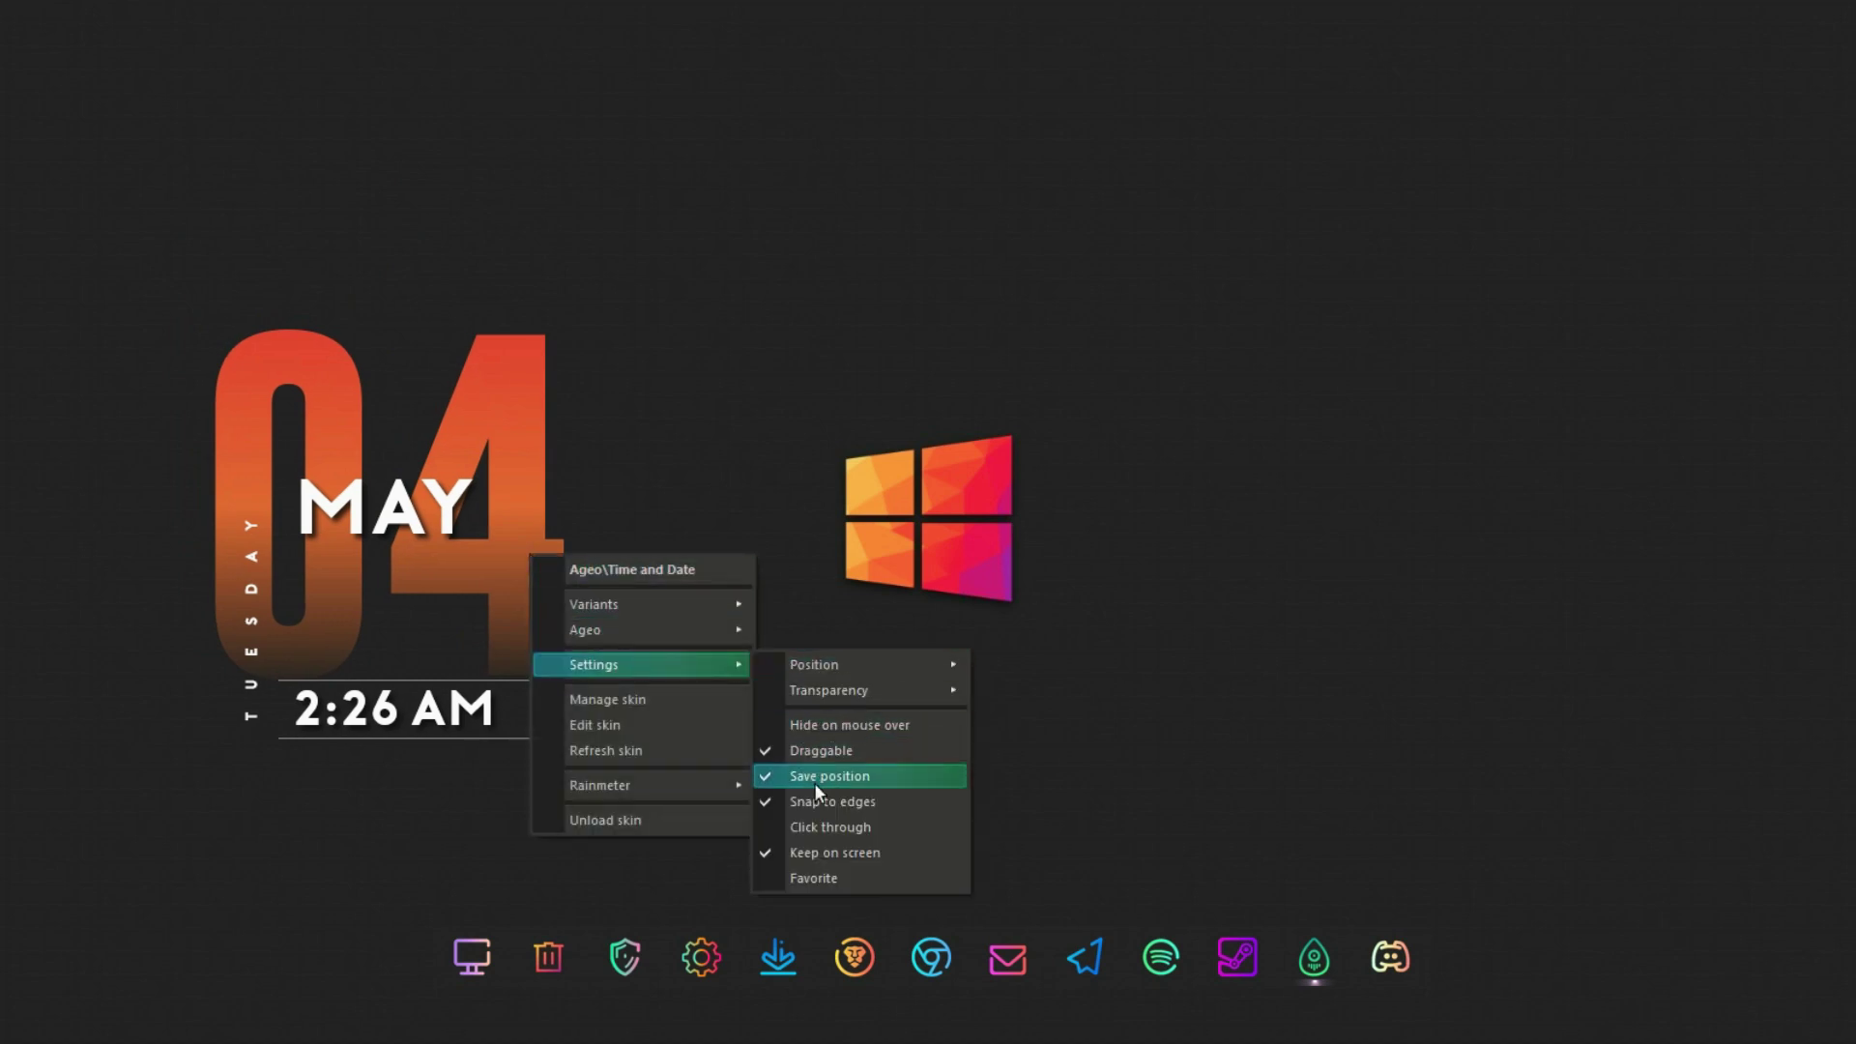
{"action": "left_click", "coordinate": [814, 827]}
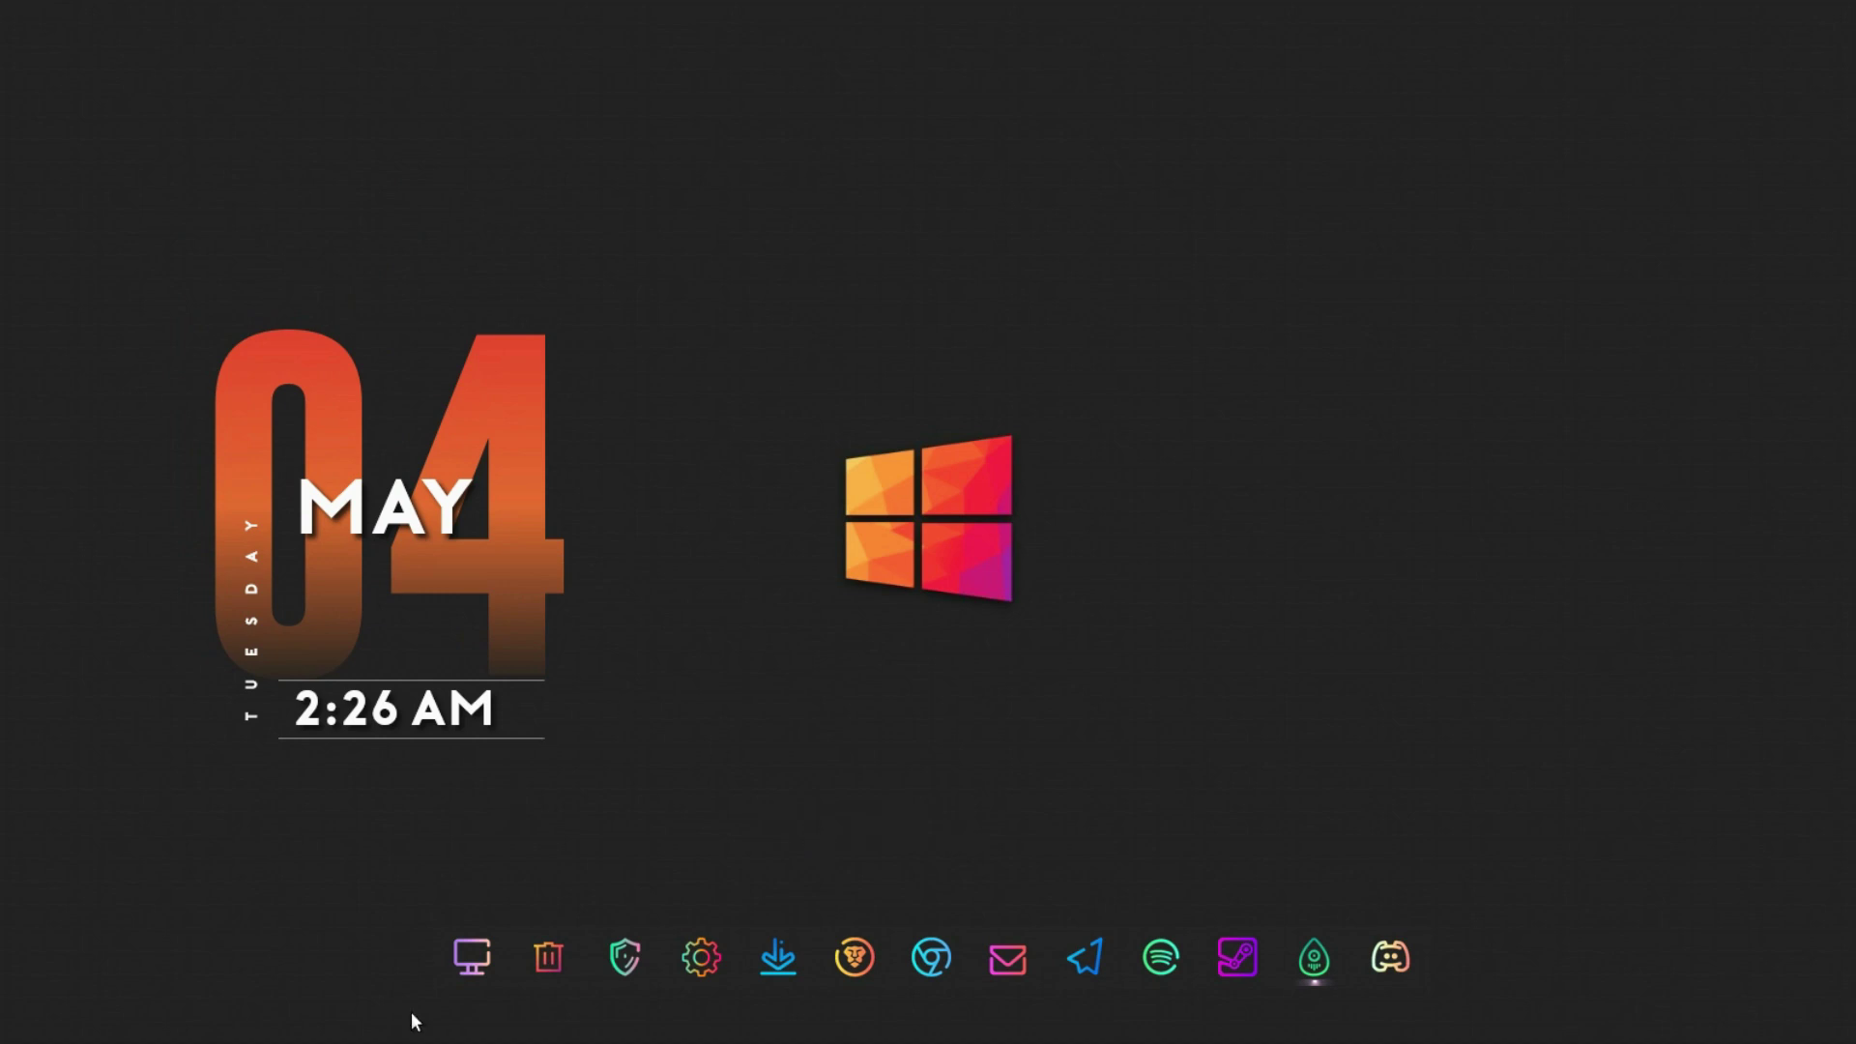
Load Song Info.ini from the Ageo skin and place it in the desktop's upper-right corner at about 1540, 0
{"action": "left_click", "coordinate": [367, 1031]}
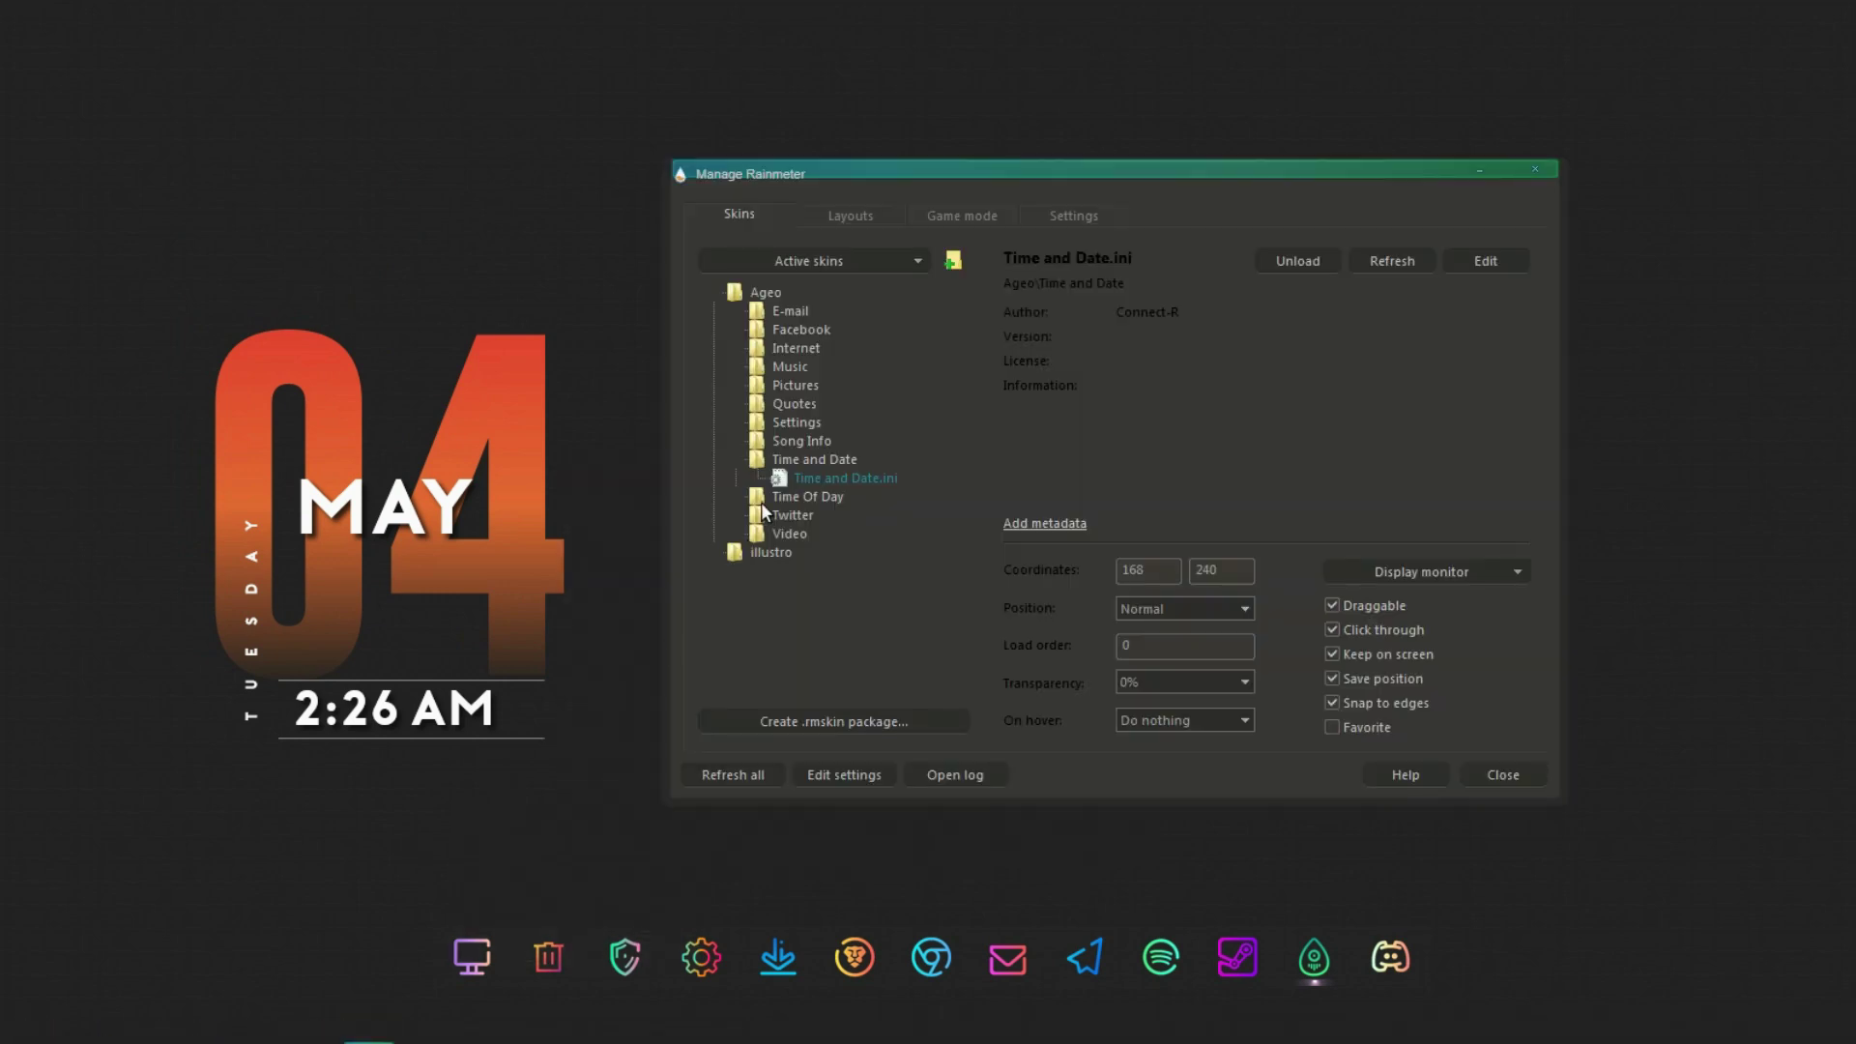
{"action": "double_click", "coordinate": [788, 440]}
{"action": "double_click", "coordinate": [822, 460]}
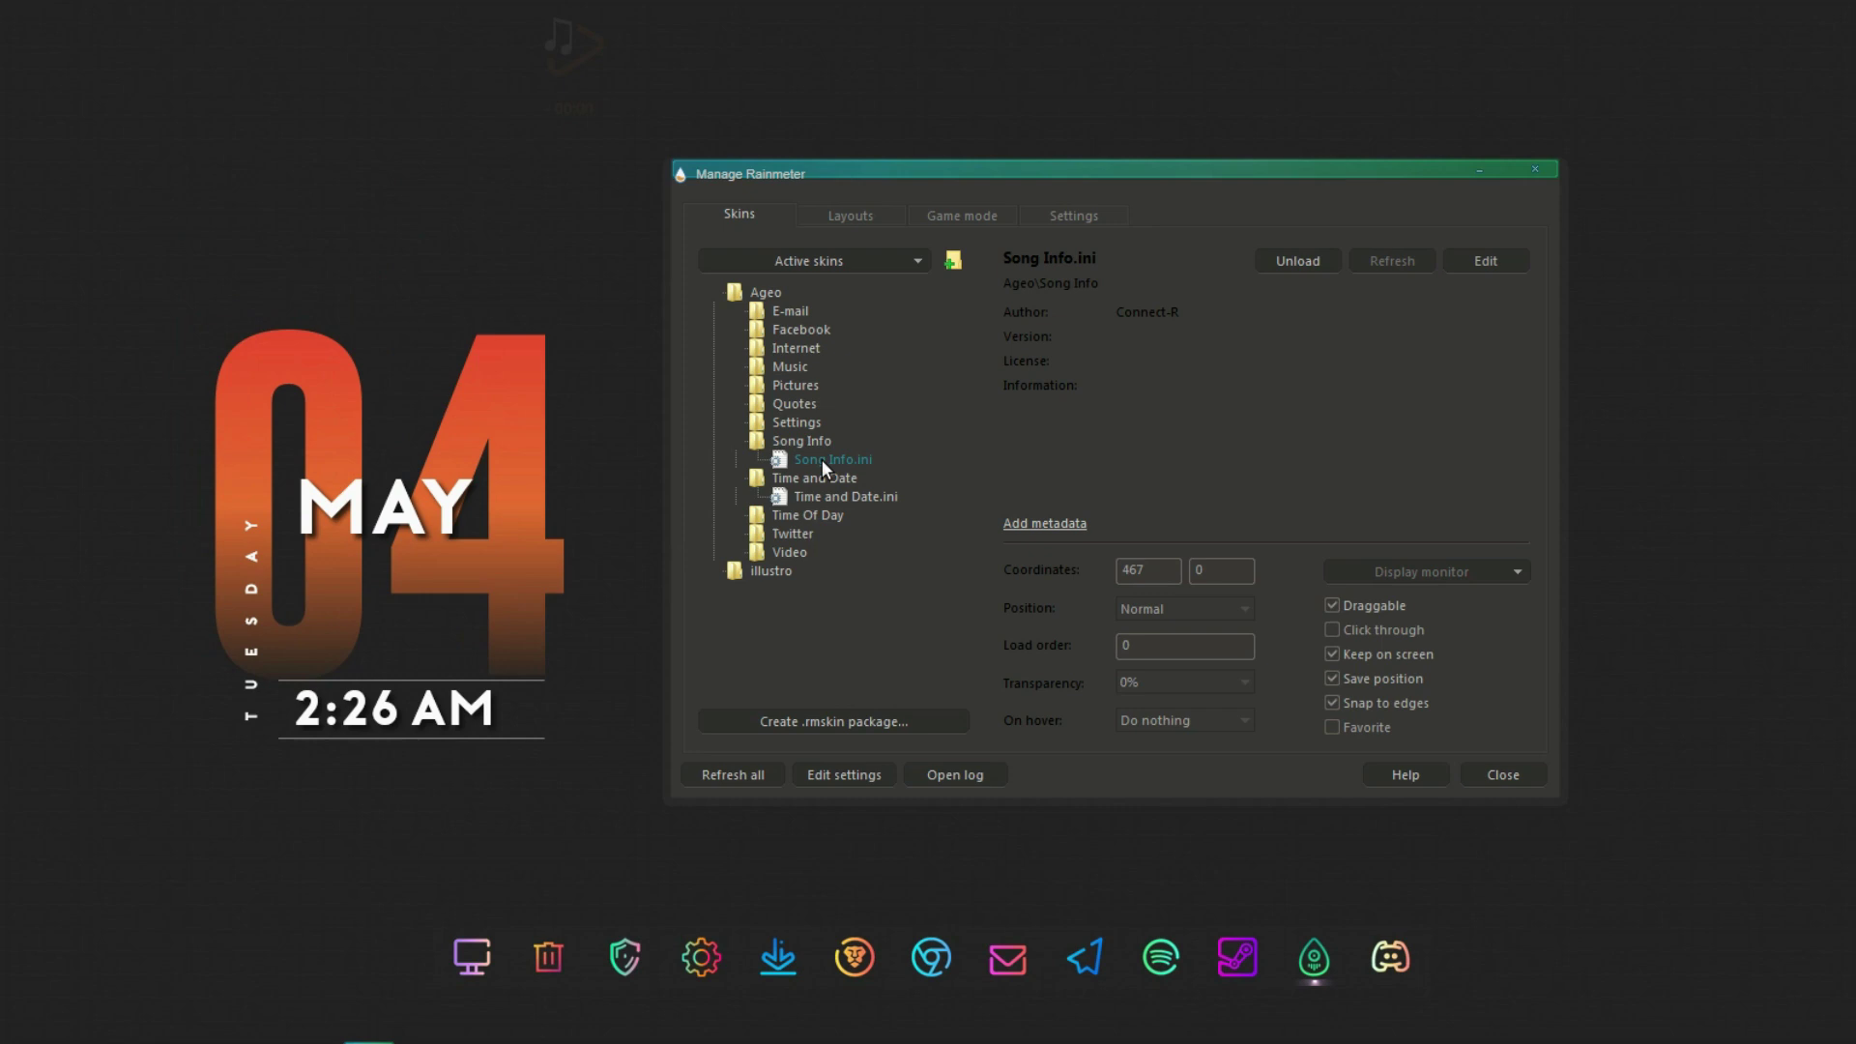
{"action": "left_click_drag", "start_coordinate": [565, 54], "coordinate": [1821, 53]}
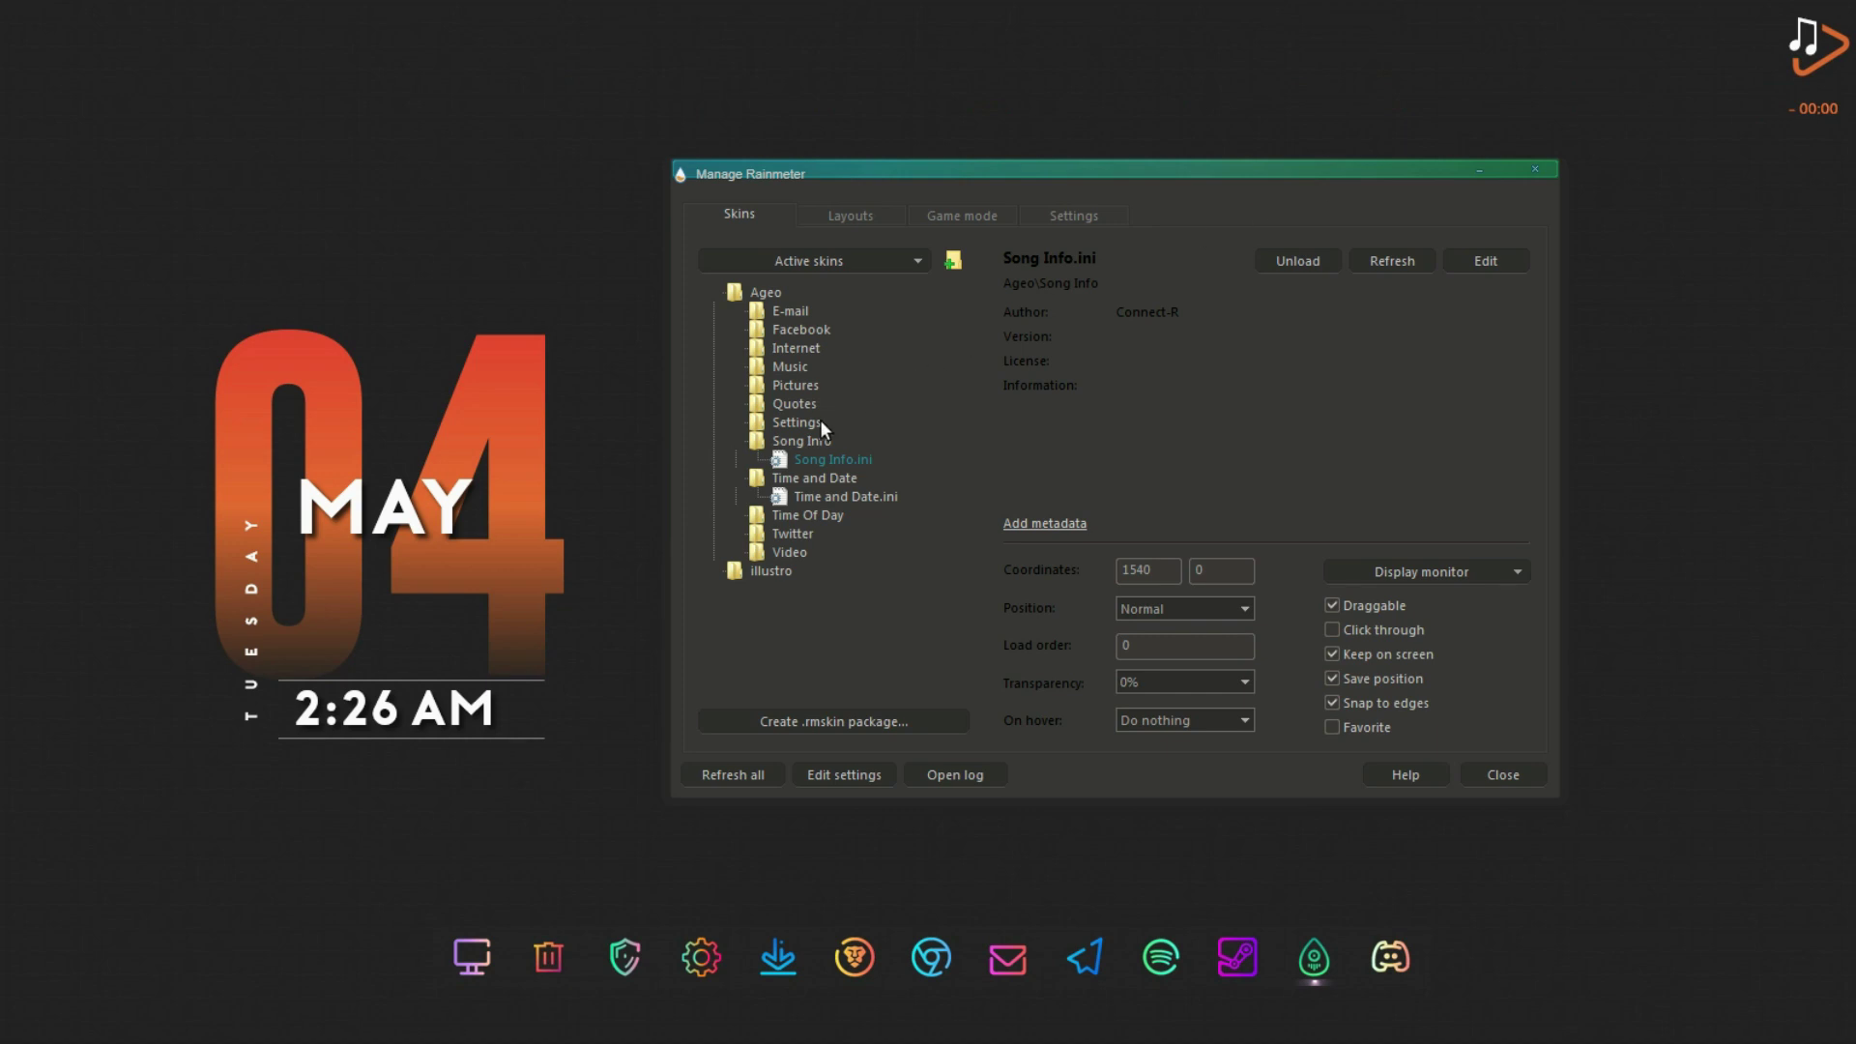
Load the Ageo Settings.ini skin to review its media player and clock options, and close it along with the Rainmeter manager
{"action": "double_click", "coordinate": [791, 426]}
{"action": "double_click", "coordinate": [804, 444]}
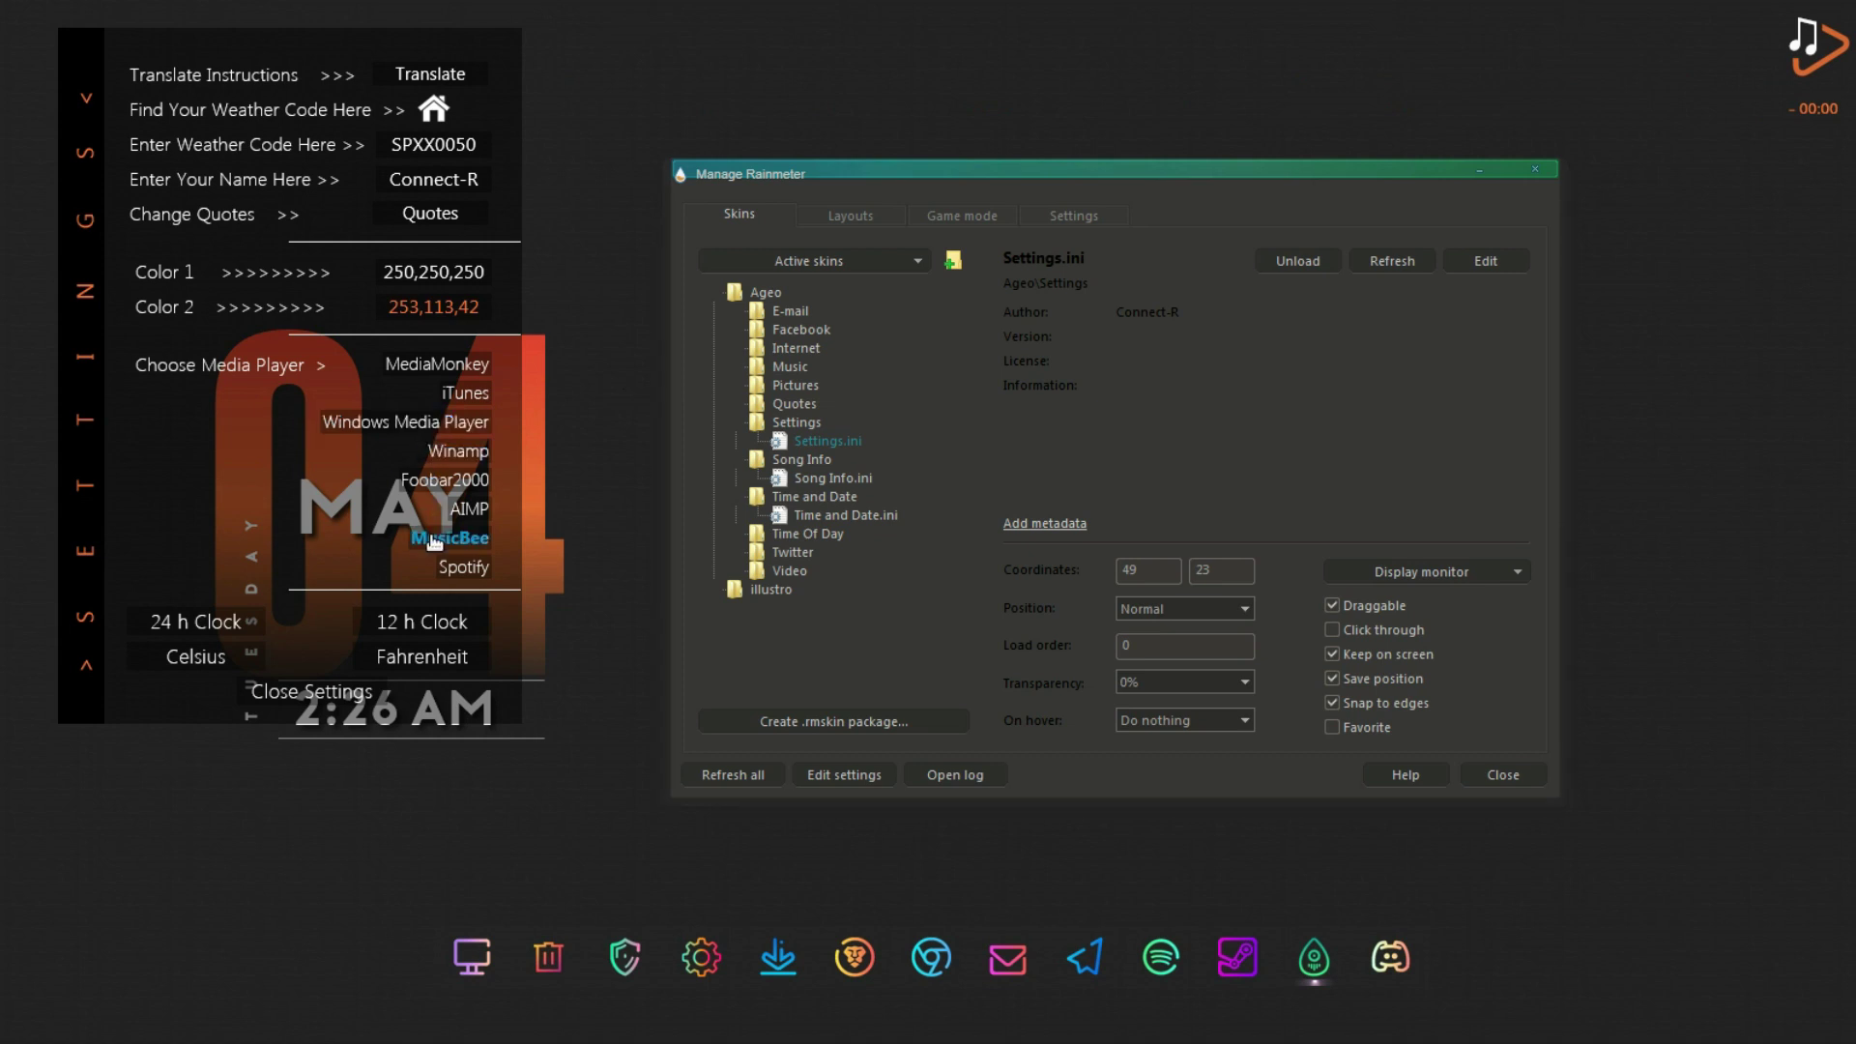
{"action": "left_click", "coordinate": [371, 694]}
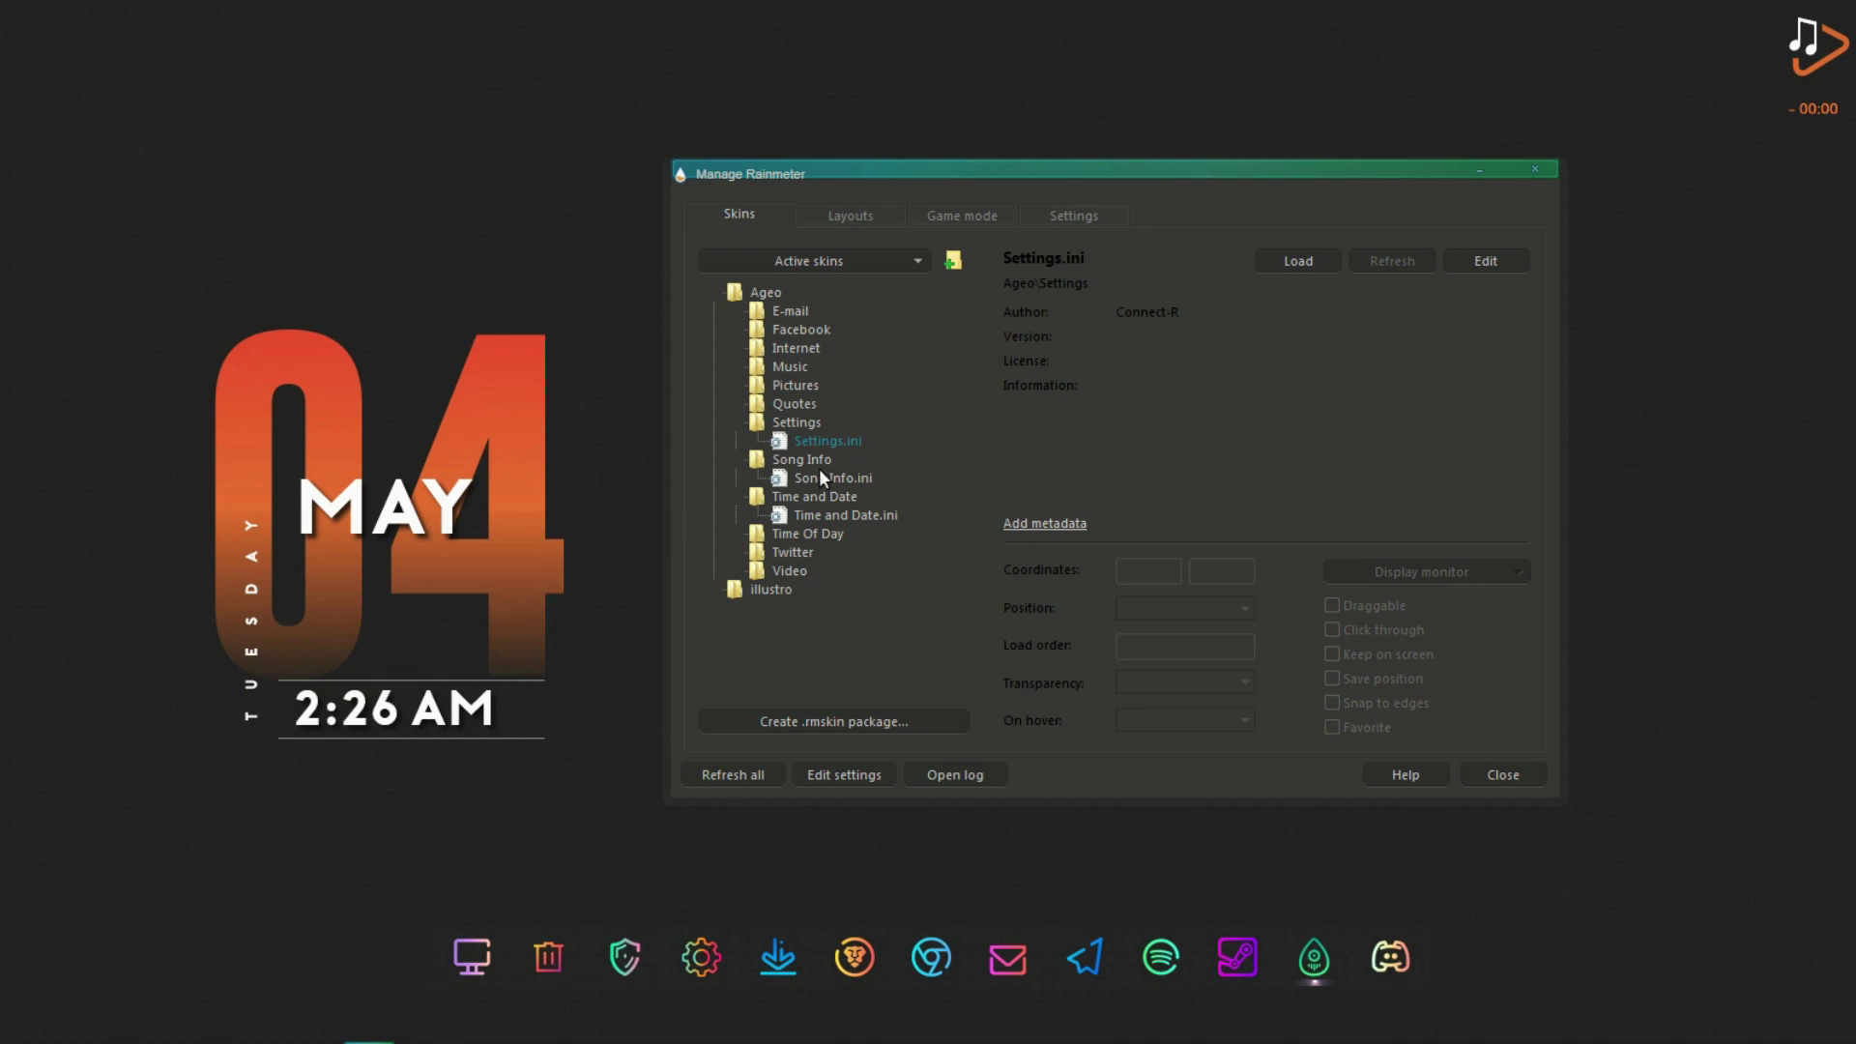
{"action": "left_click", "coordinate": [1532, 169]}
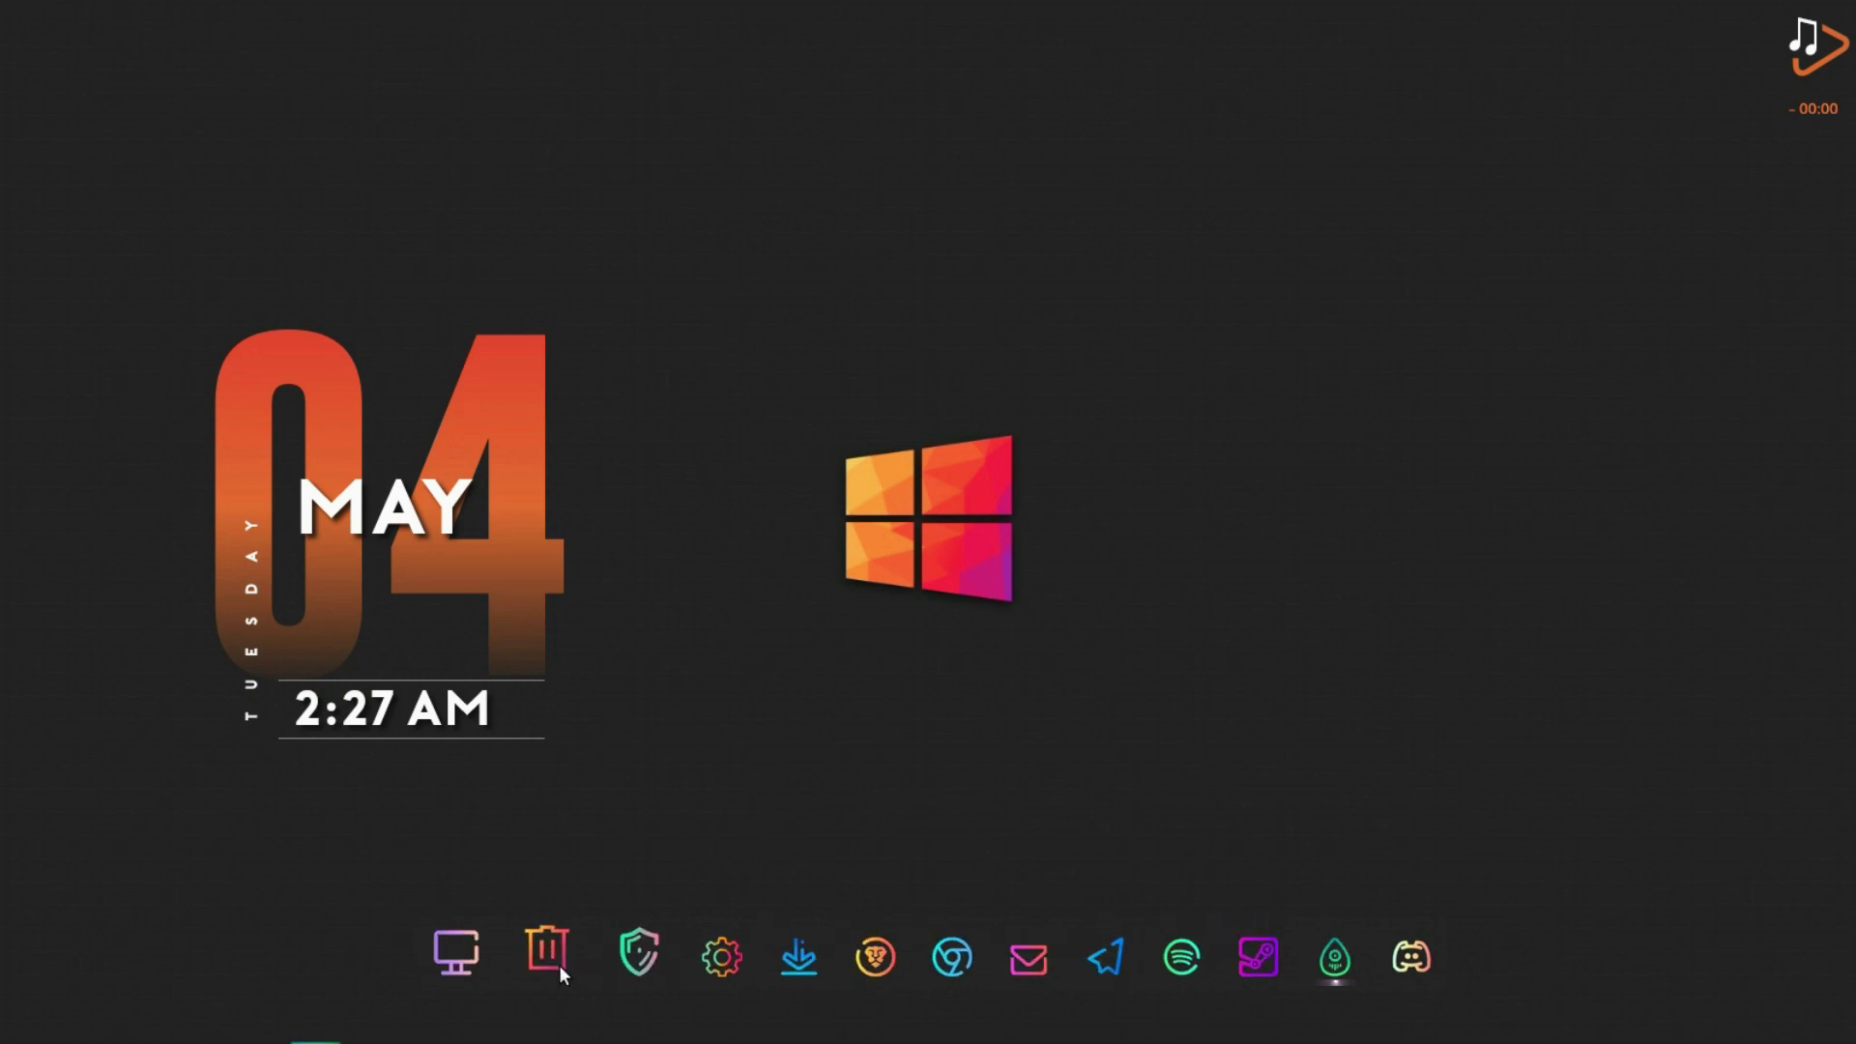
Examine the new icons in Computer, Favorites and Local Disk (C:) from the dock's Computer shortcut, and close the window
{"action": "left_click", "coordinate": [466, 960]}
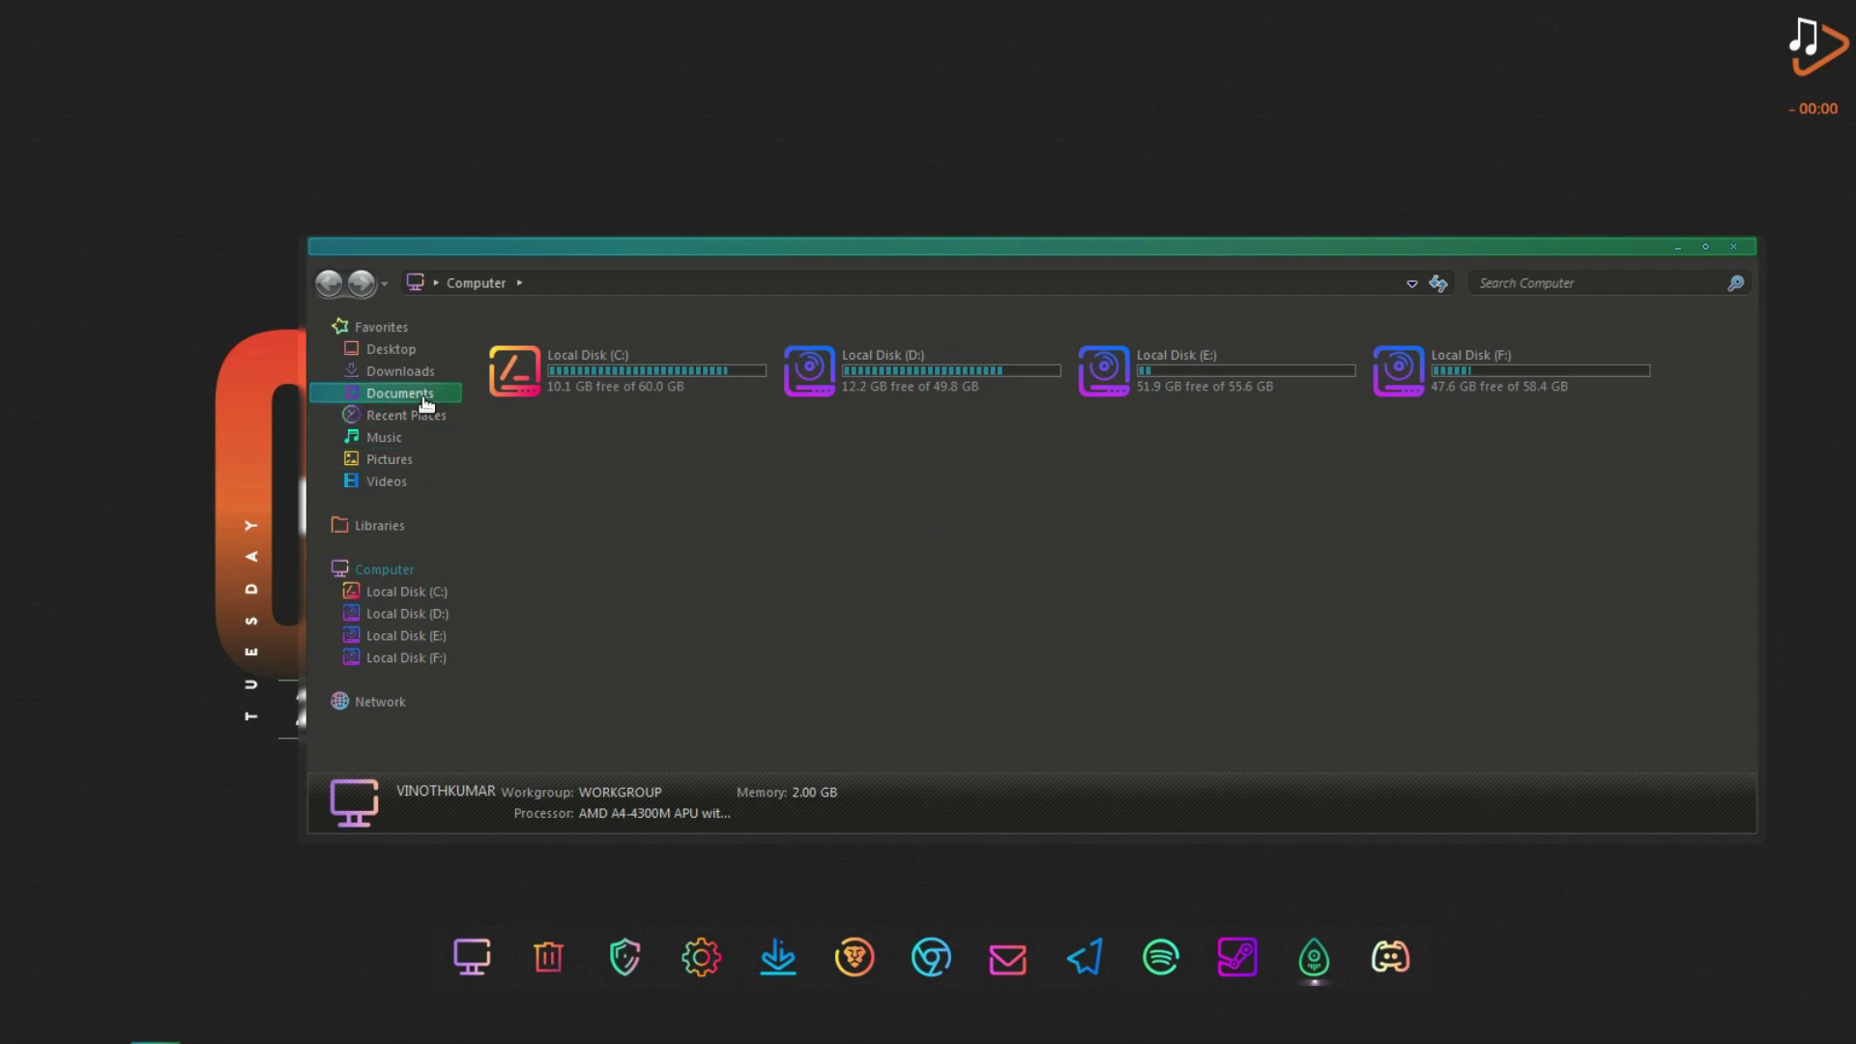
{"action": "left_click", "coordinate": [435, 335]}
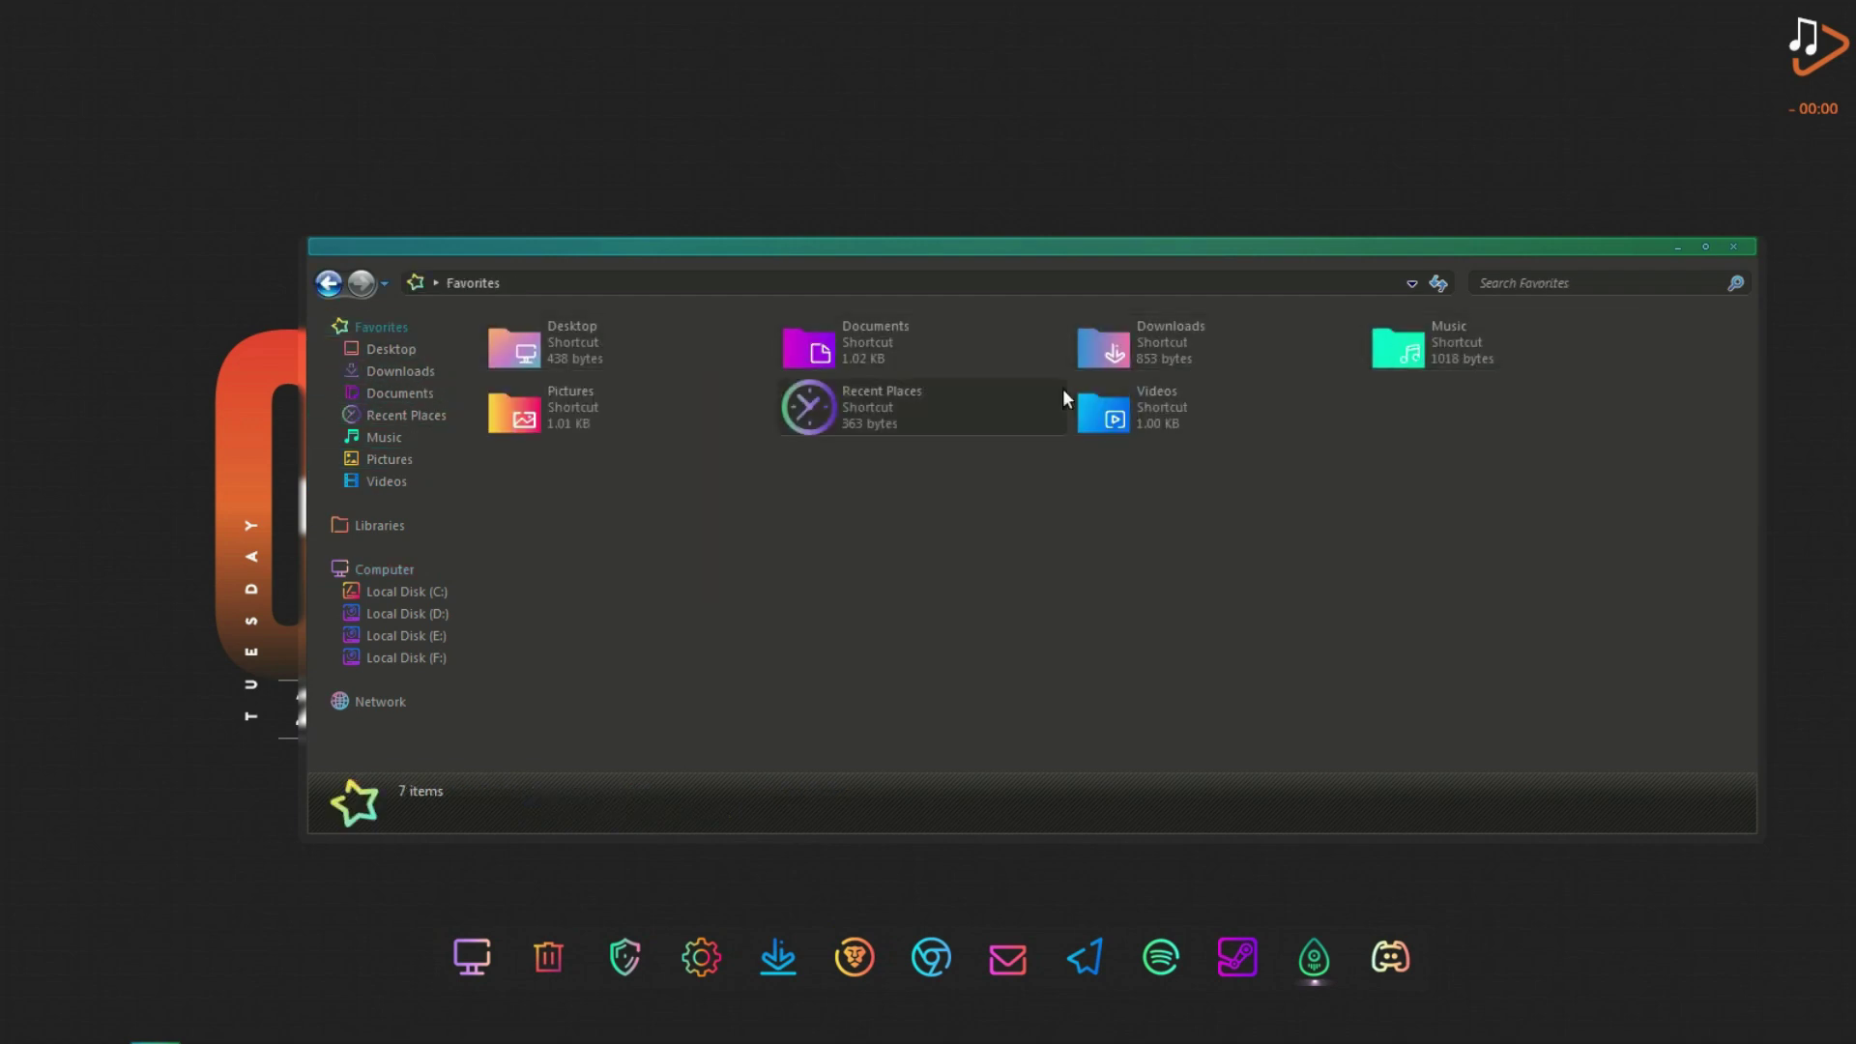
{"action": "left_click", "coordinate": [410, 573]}
{"action": "double_click", "coordinate": [572, 389]}
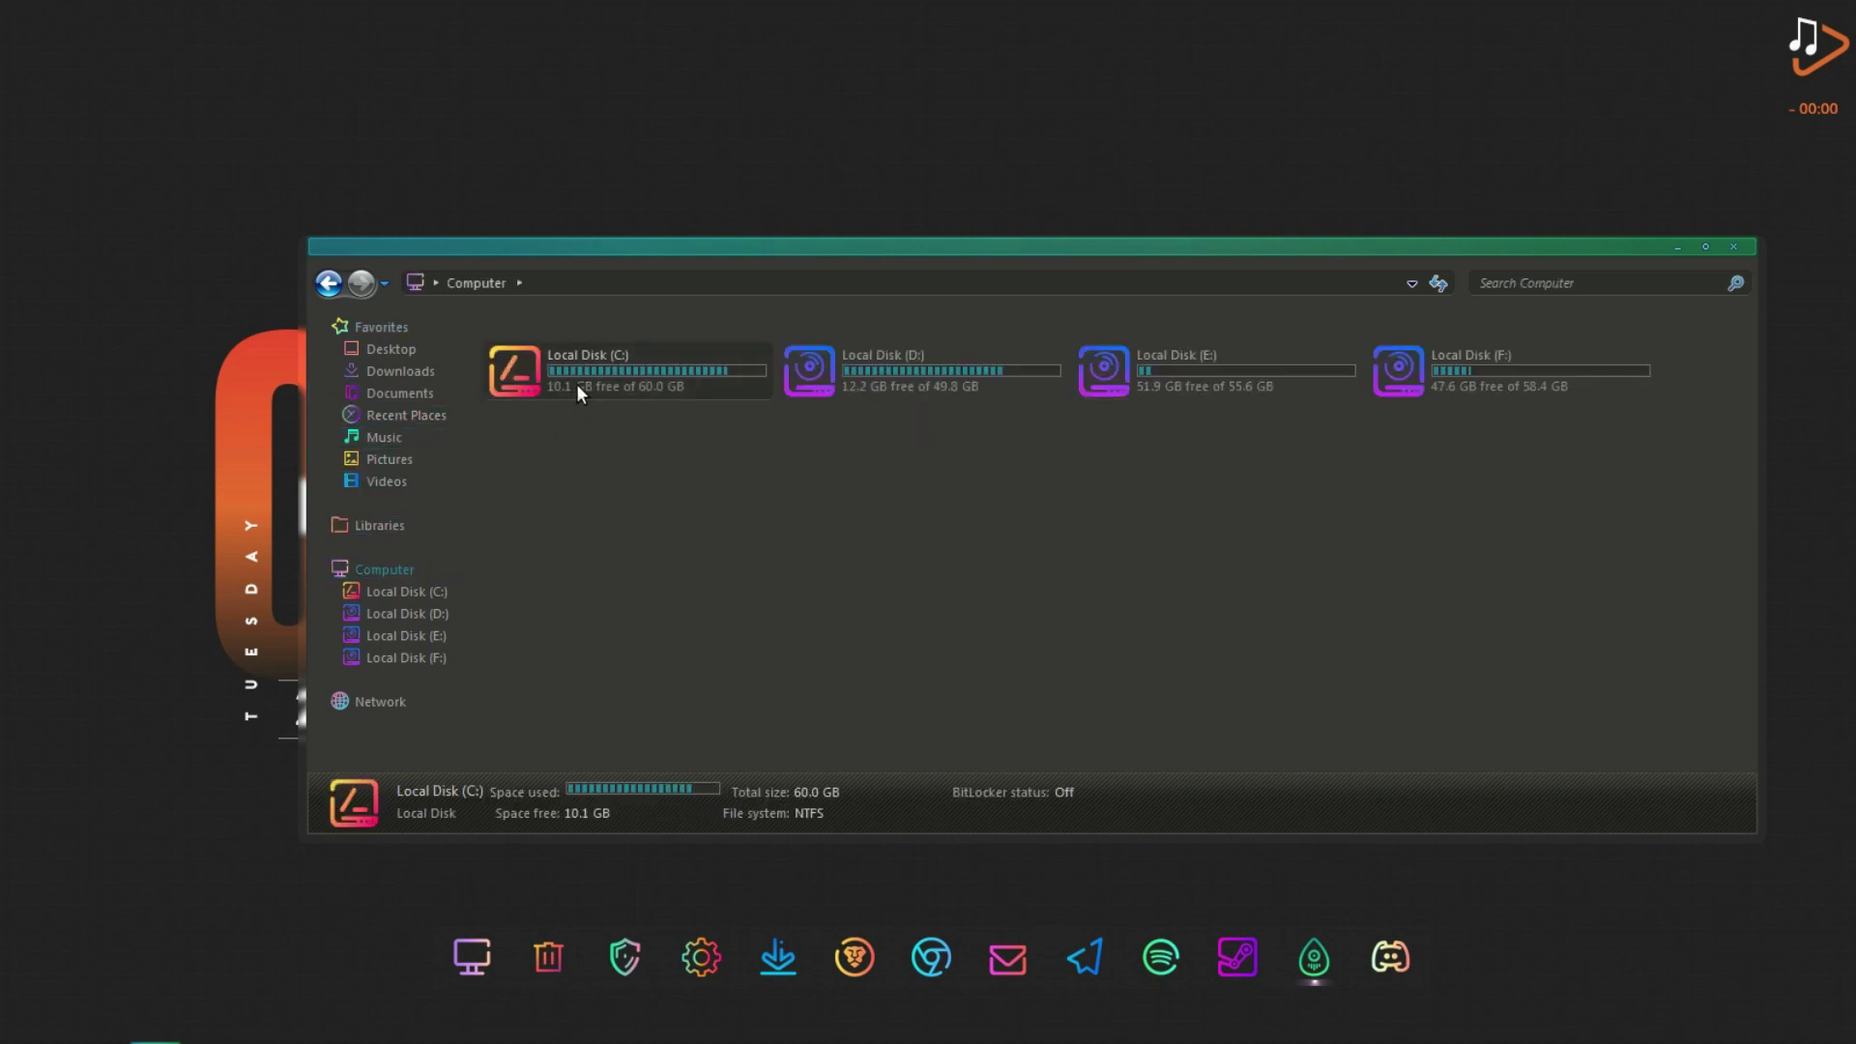
{"action": "scroll", "coordinate": [576, 384], "scroll_direction": "down", "scroll_amount": 2, "text": "ctrl"}
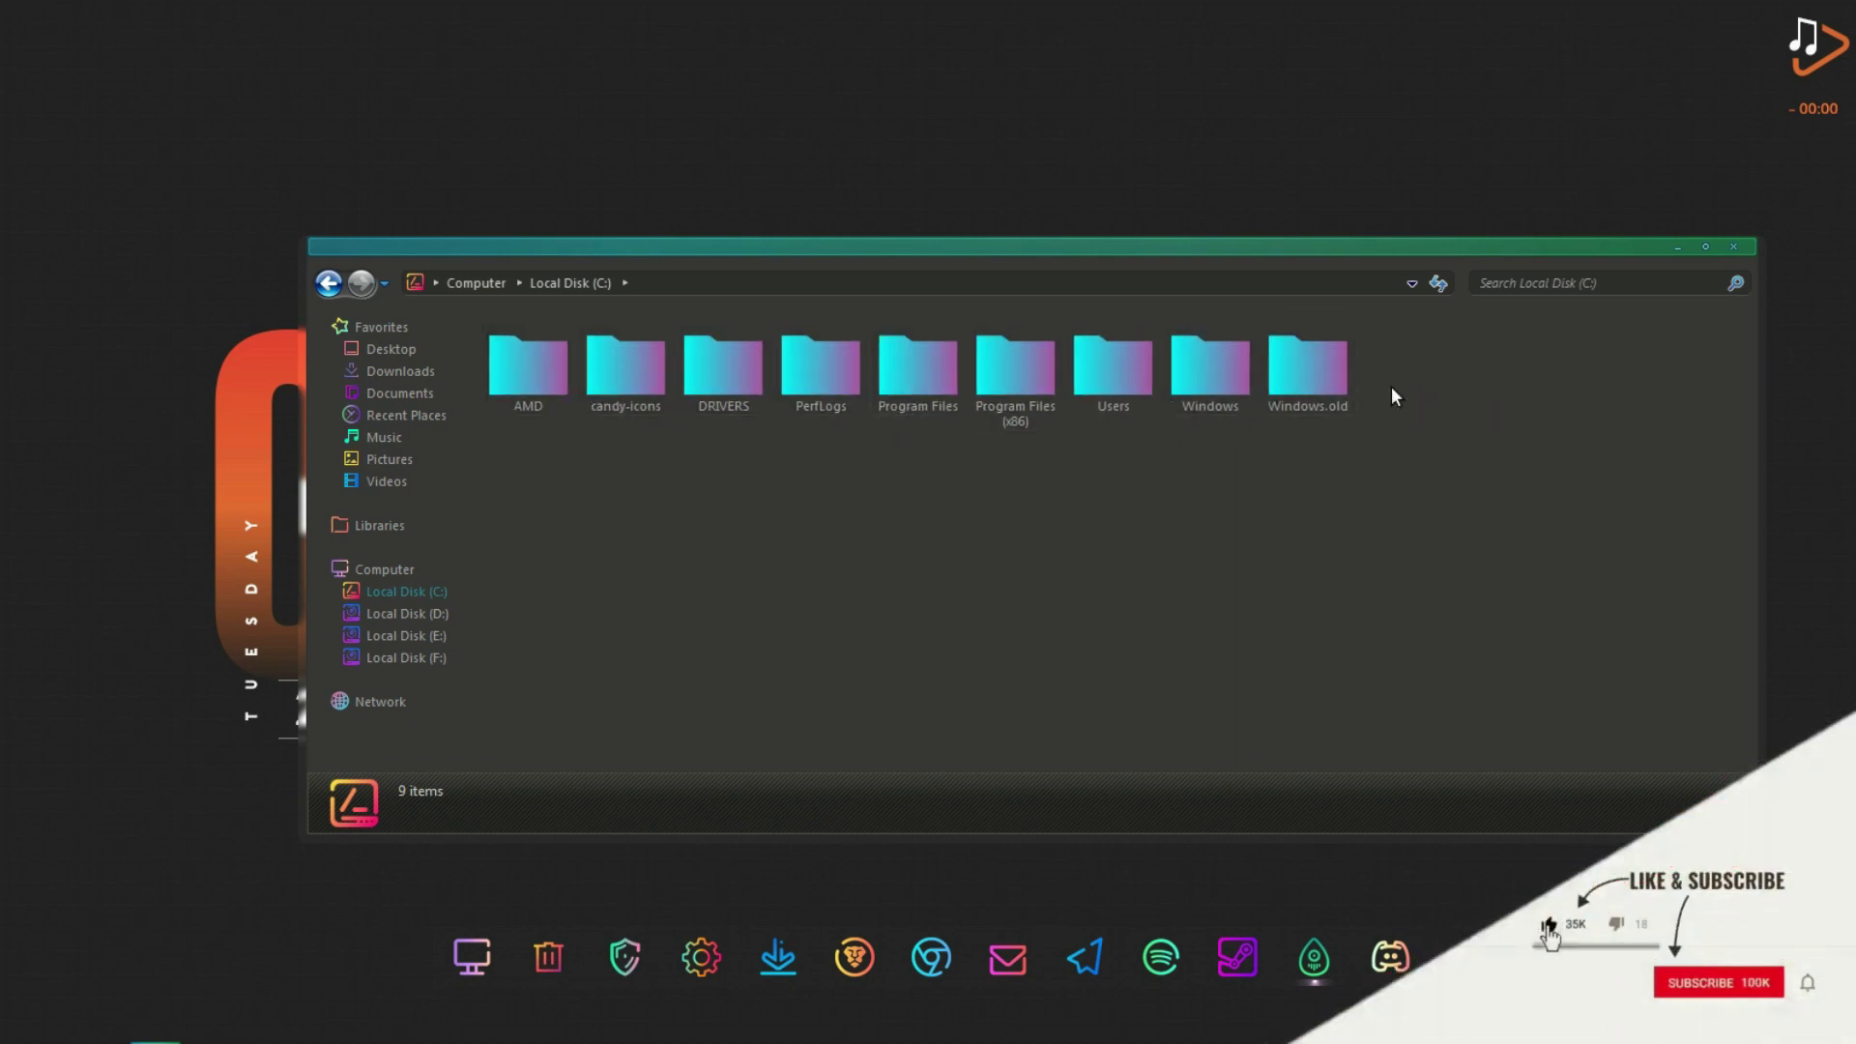
{"action": "left_click", "coordinate": [1734, 248]}
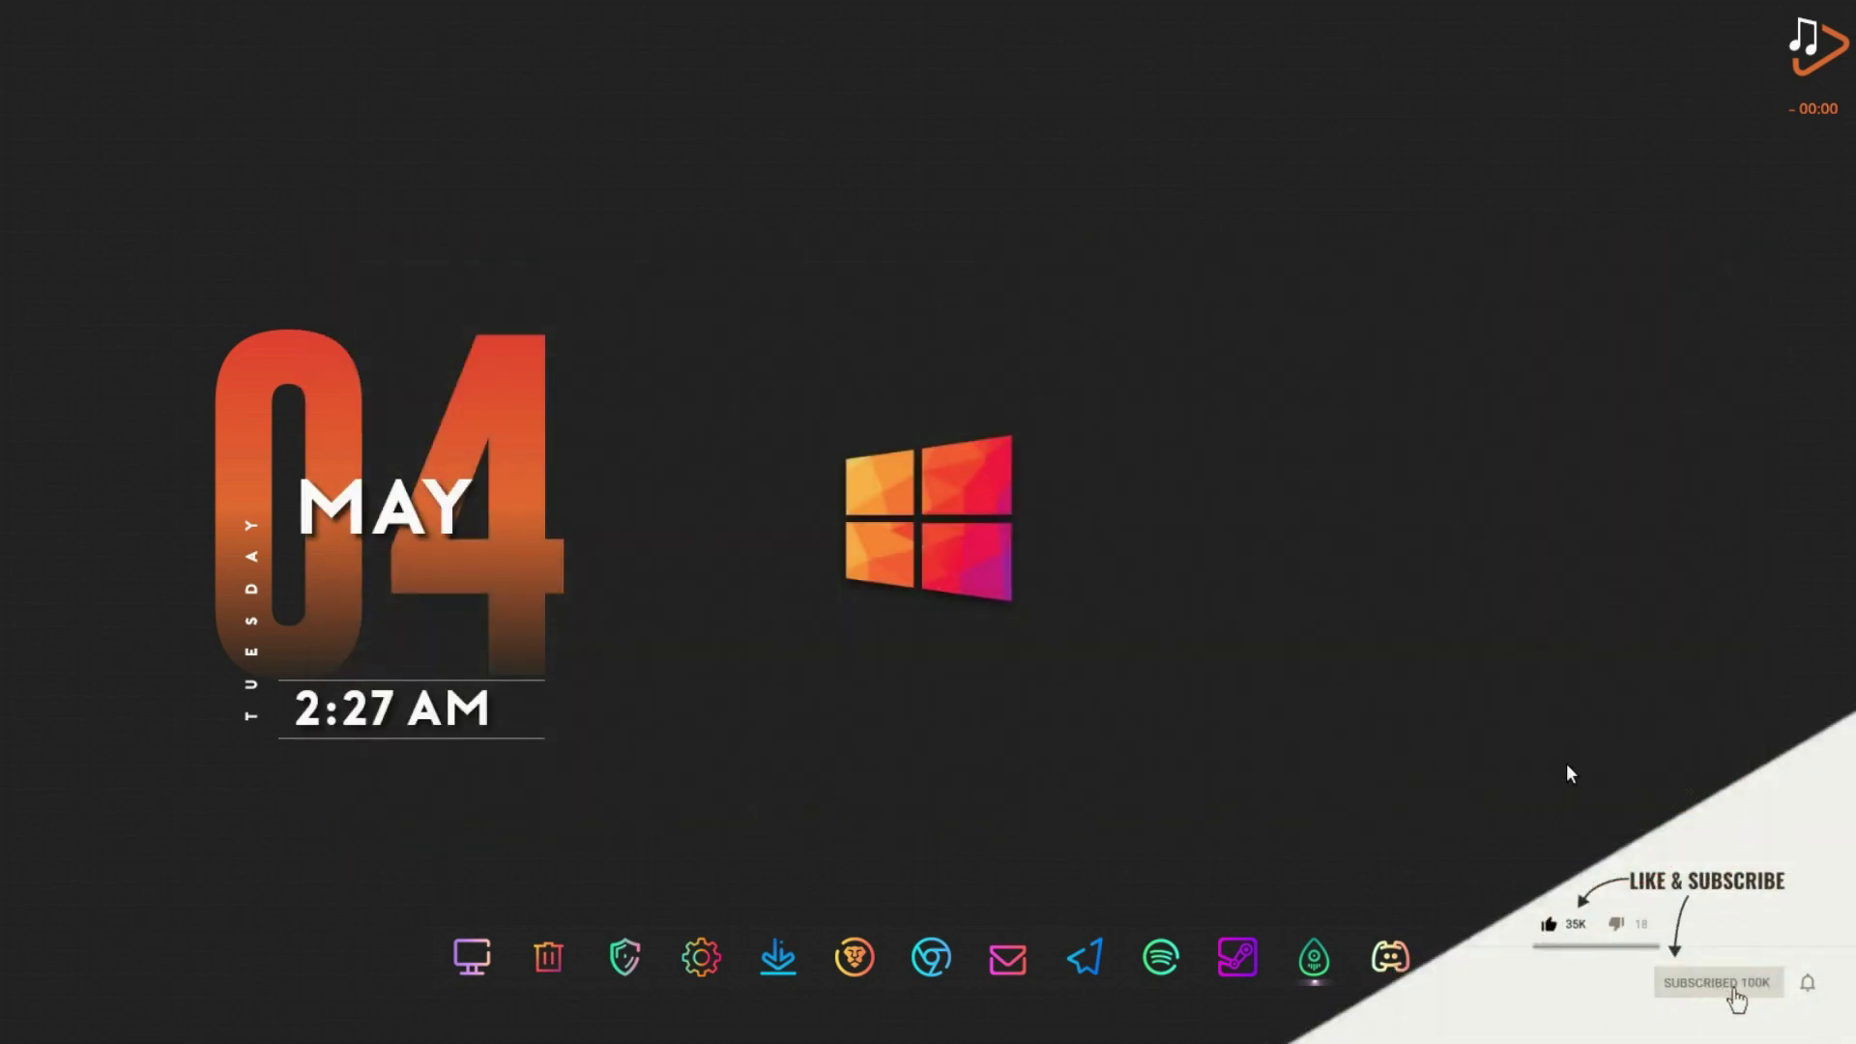